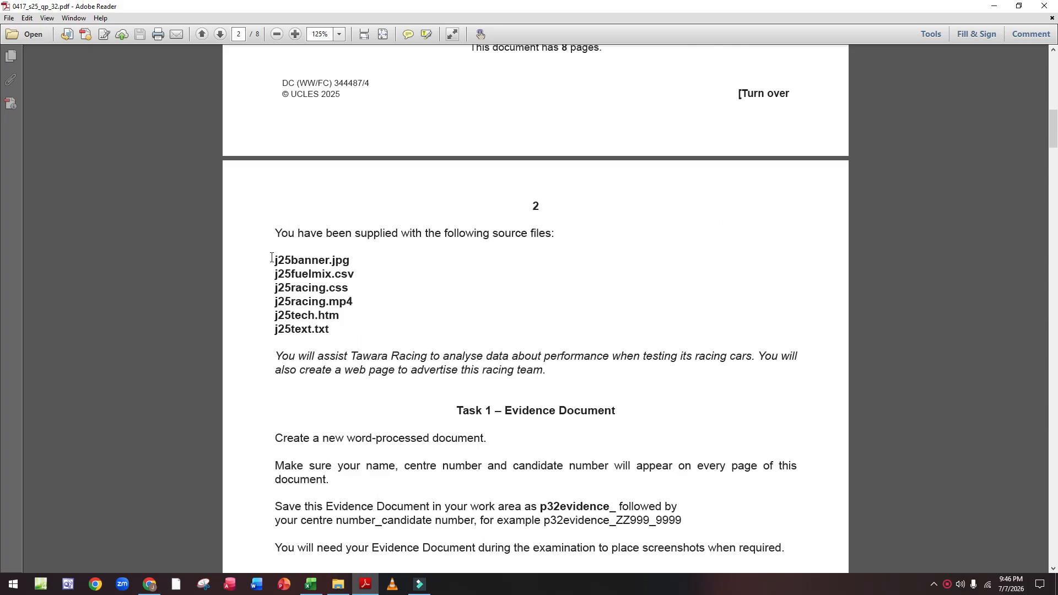
Review the supplied source file list against the source files folder and read the Task 1 Evidence Document instructions.
drag(271, 258, 350, 333)
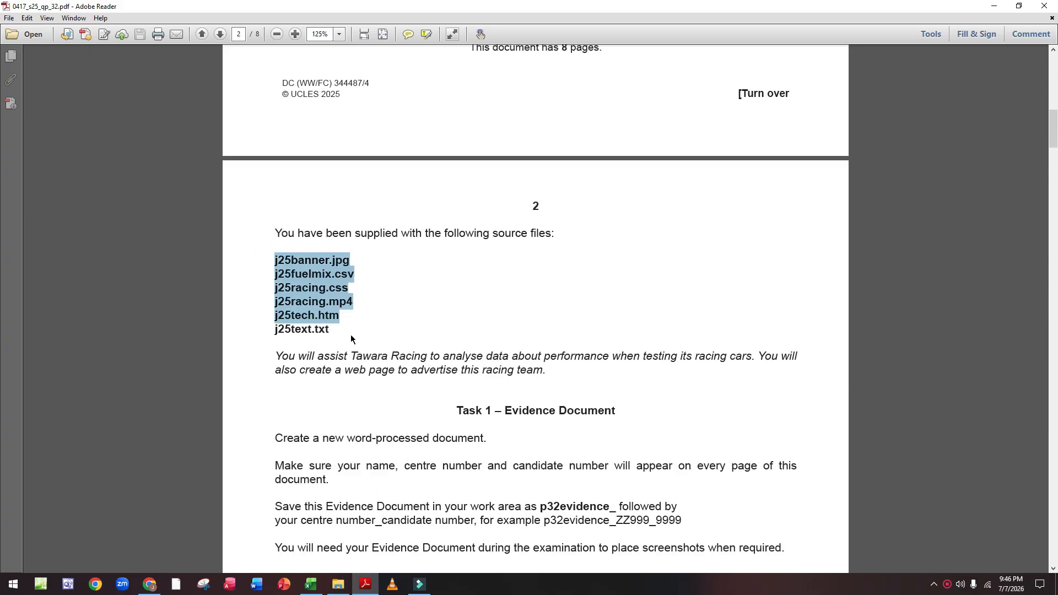
click(337, 584)
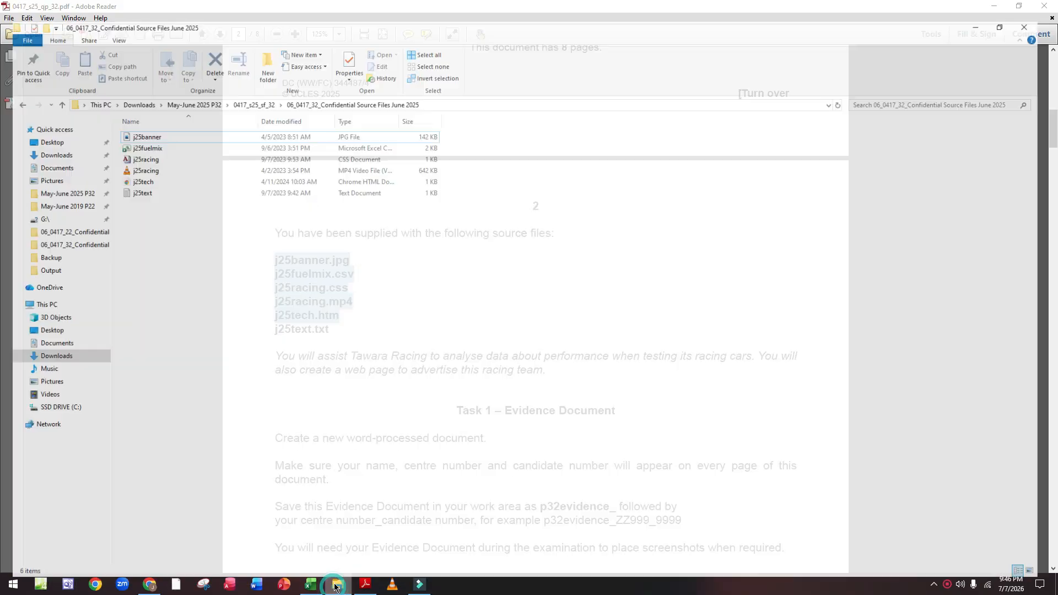
click(365, 585)
scroll(401, 334, down, 2)
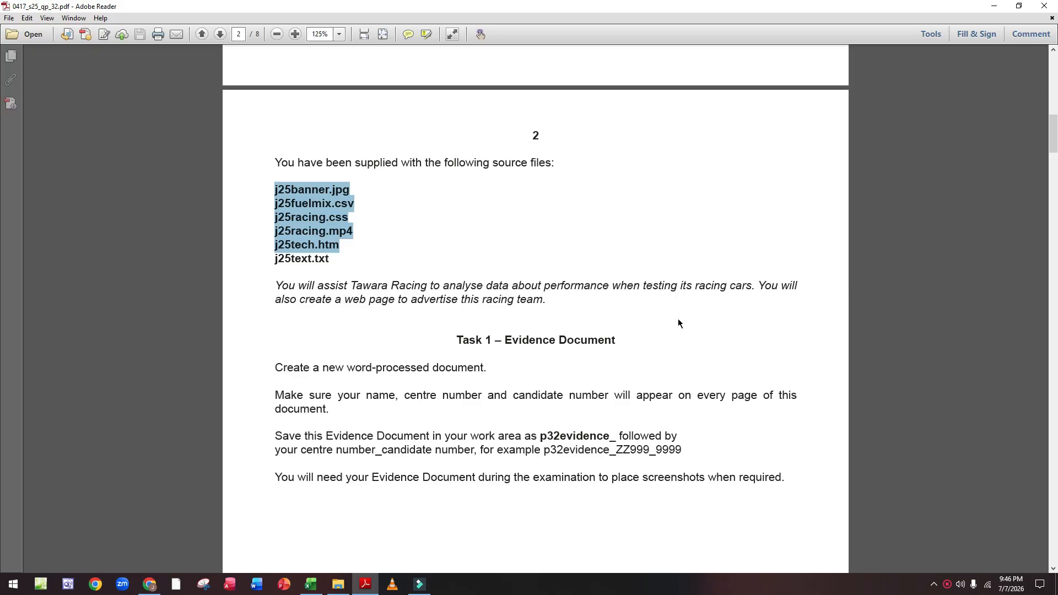
scroll(489, 329, down, 2)
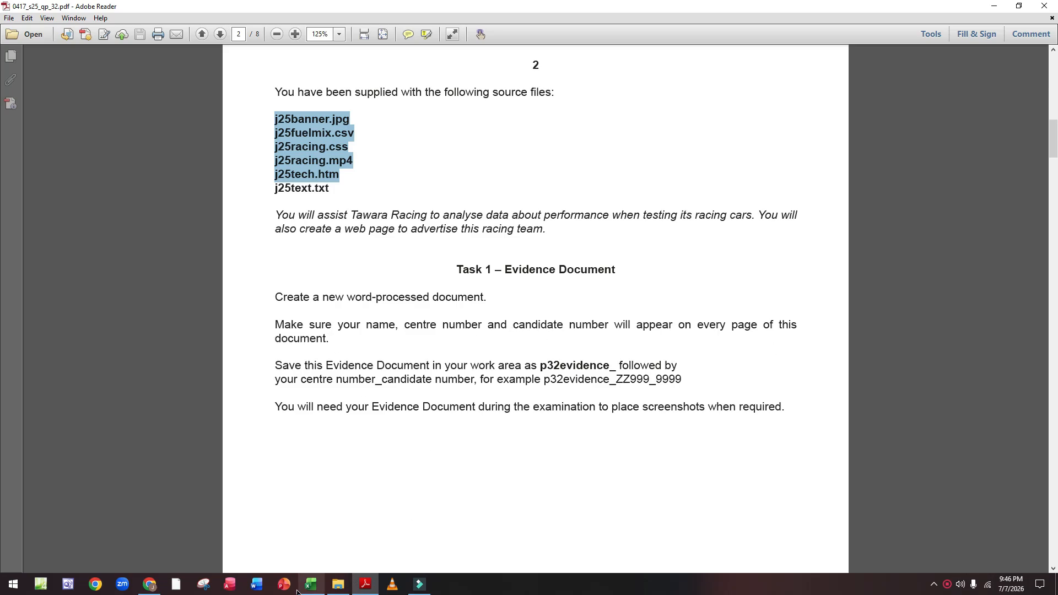
Switch to Word and create a new blank document in a maximized window.
click(258, 588)
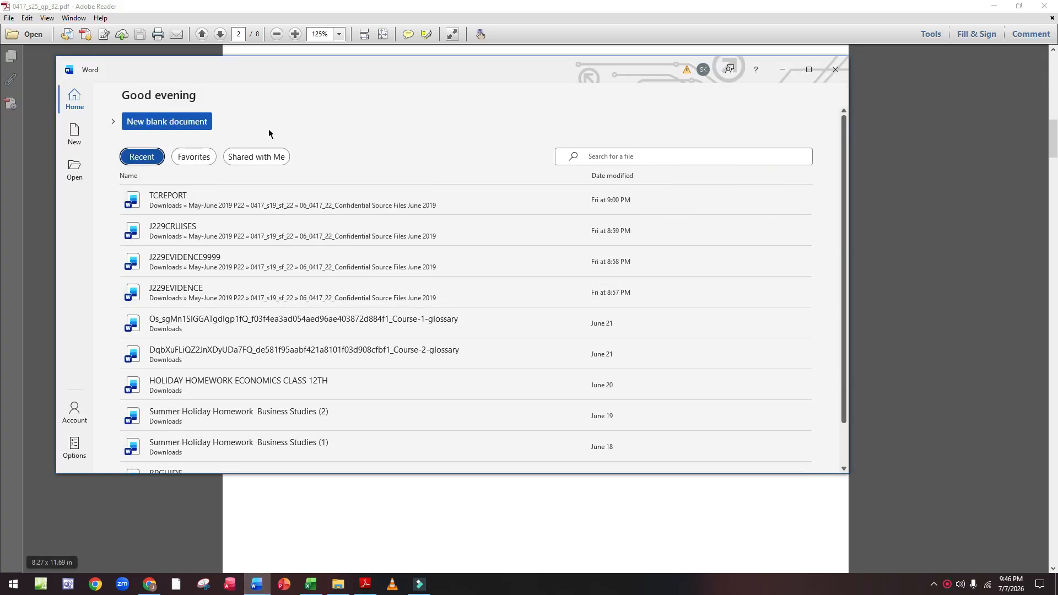
click(800, 72)
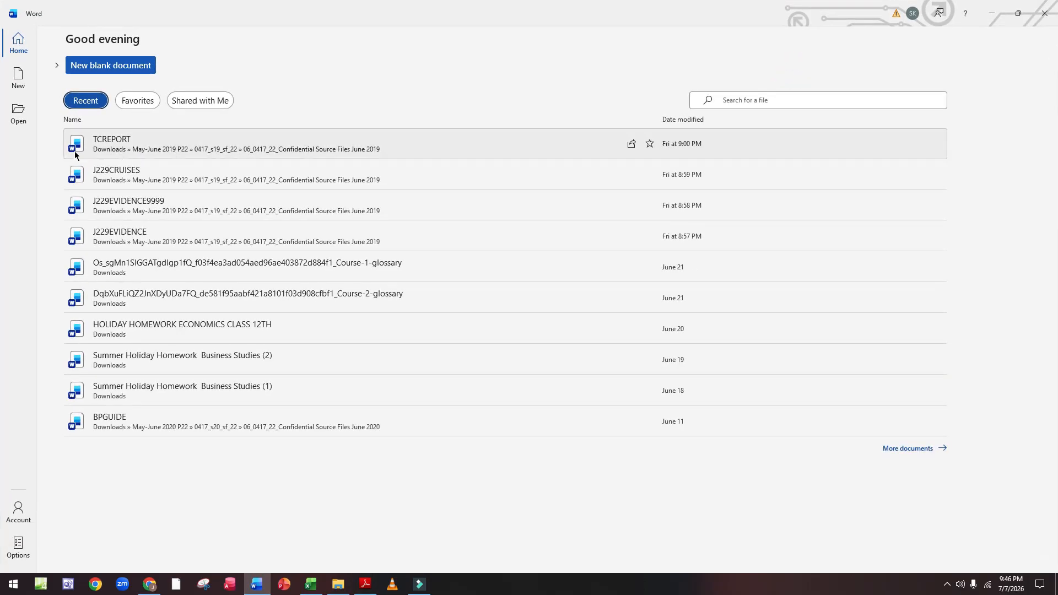
click(93, 65)
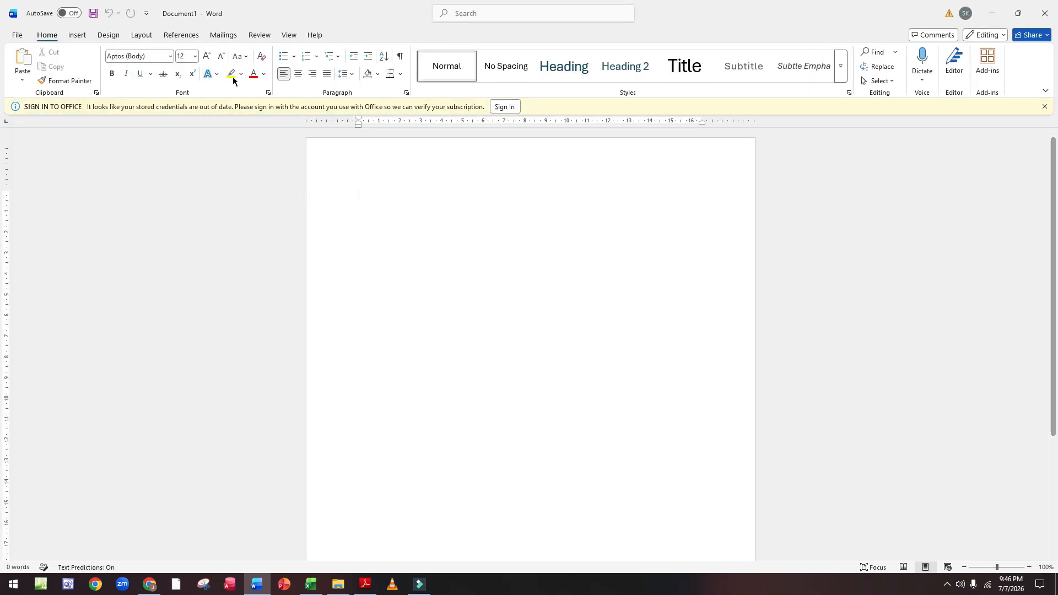
Insert a blank three-column header into the new document.
click(82, 36)
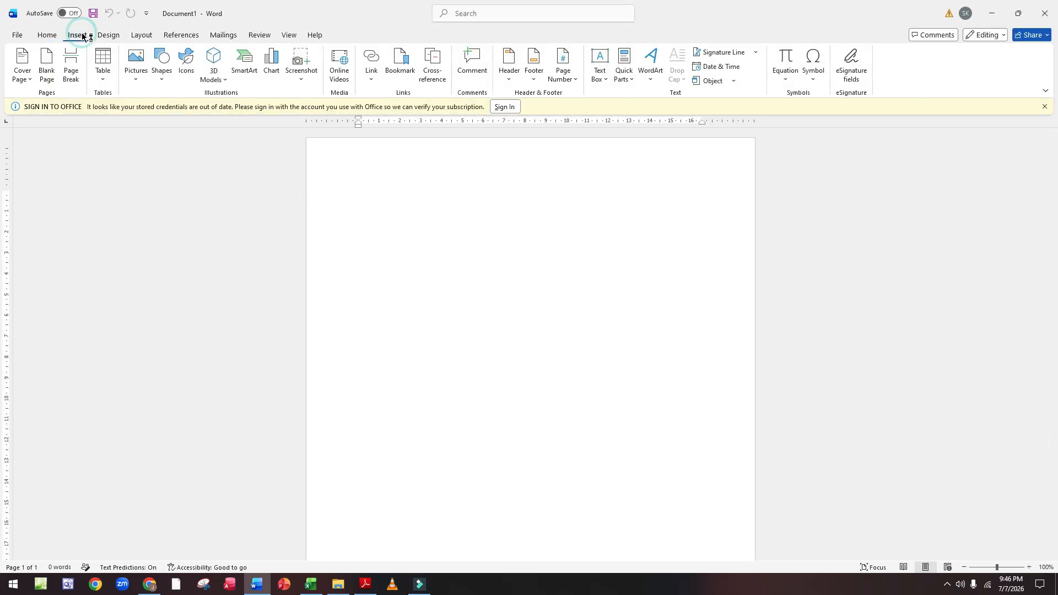
click(510, 75)
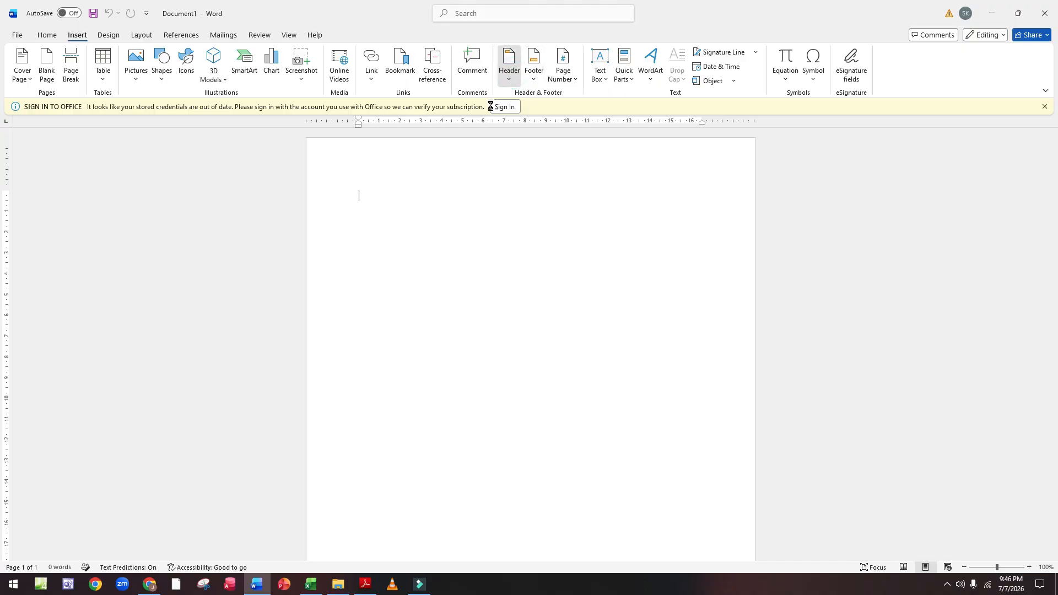
click(572, 193)
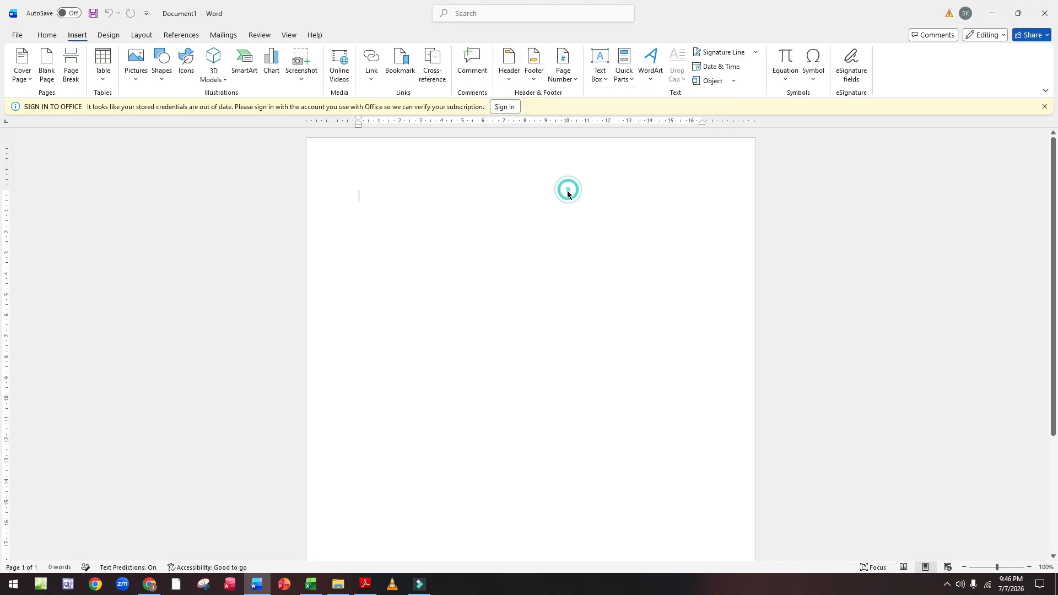
Fill the three header placeholders with the candidate's name, centre number ZZ123 and the candidate number, and close the header.
click(381, 171)
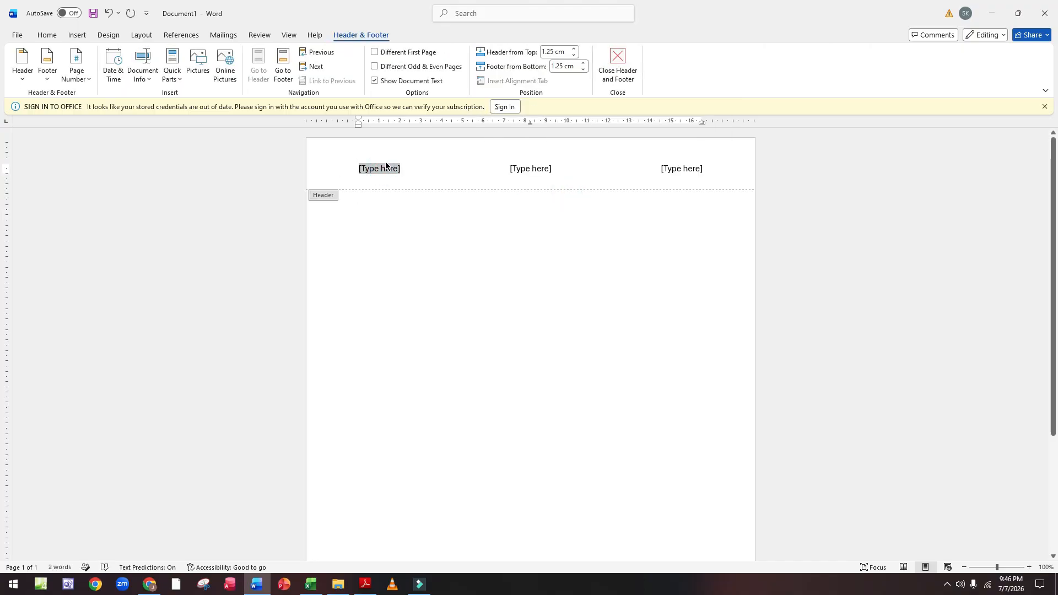
text(Jafar)
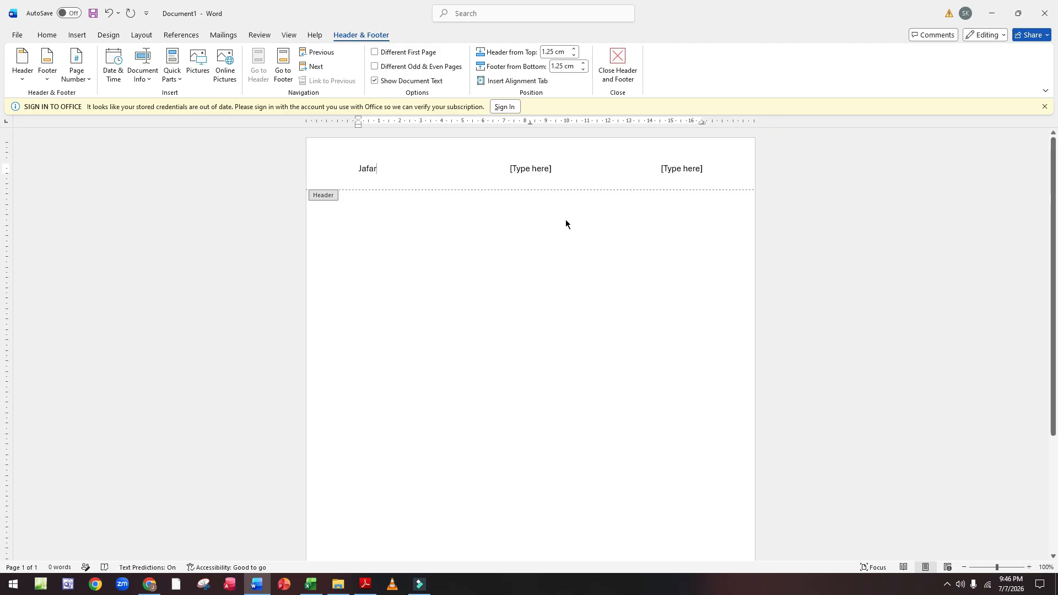
click(539, 170)
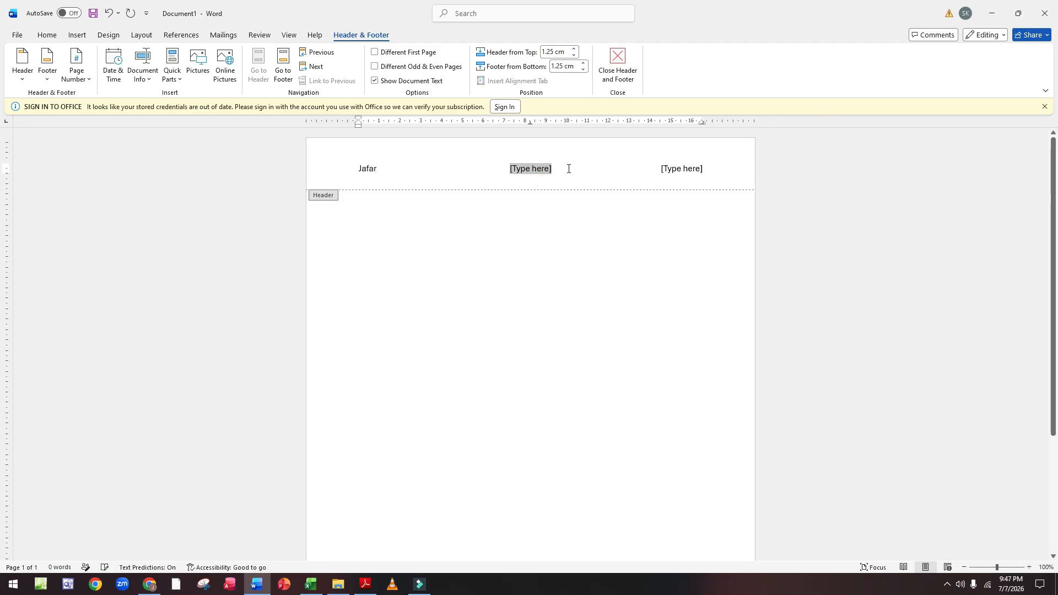
text(ZZ)
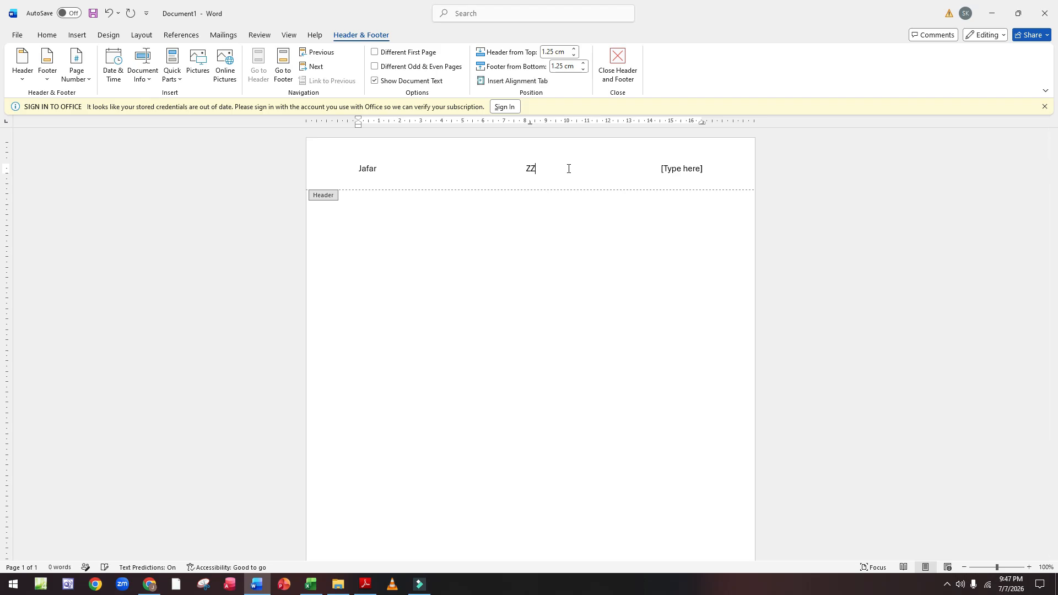
text(123)
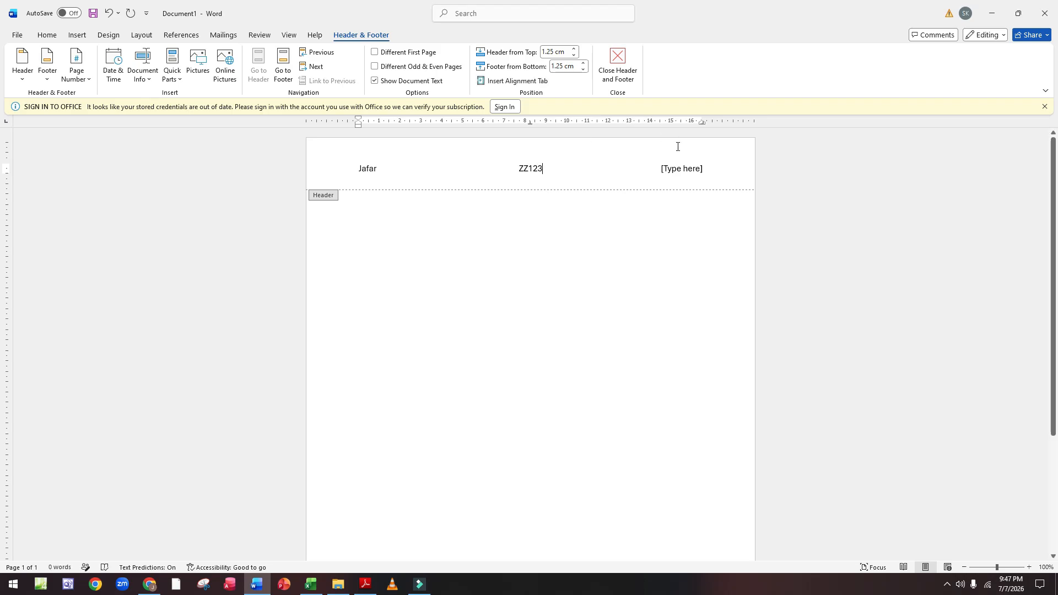
click(688, 170)
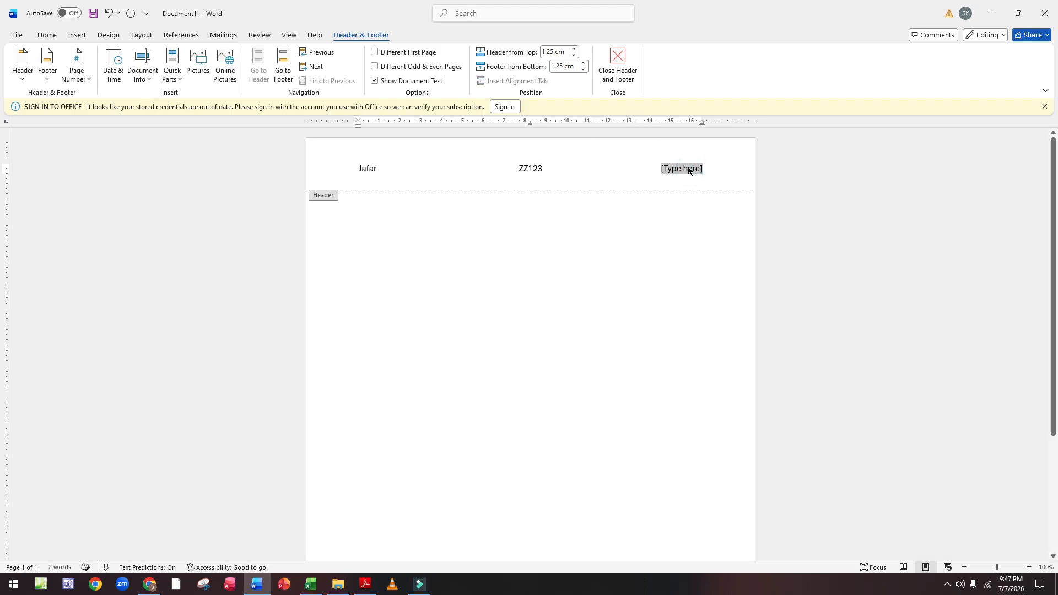
text(9999)
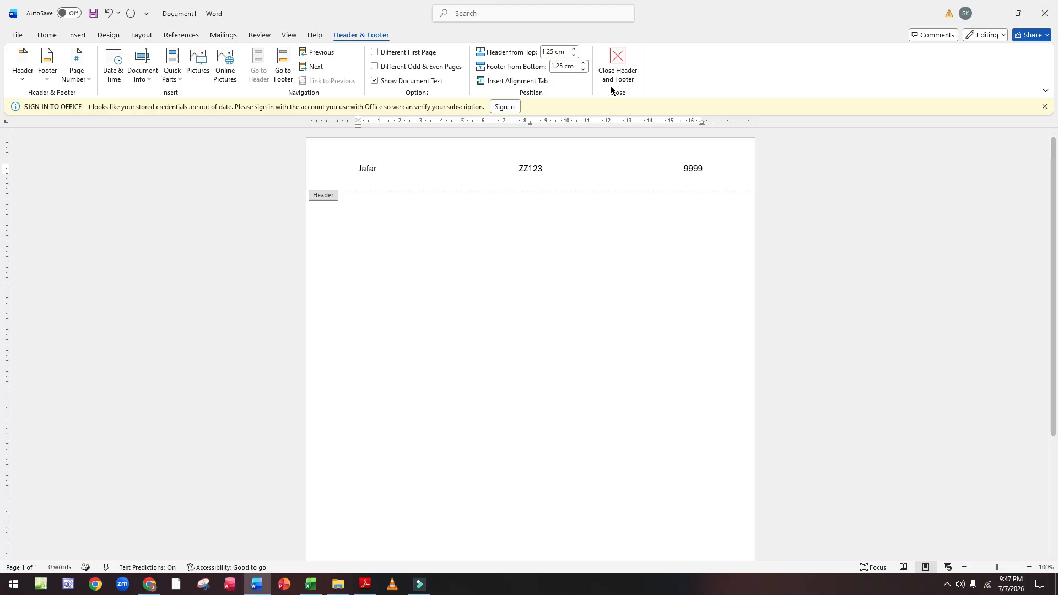
click(618, 60)
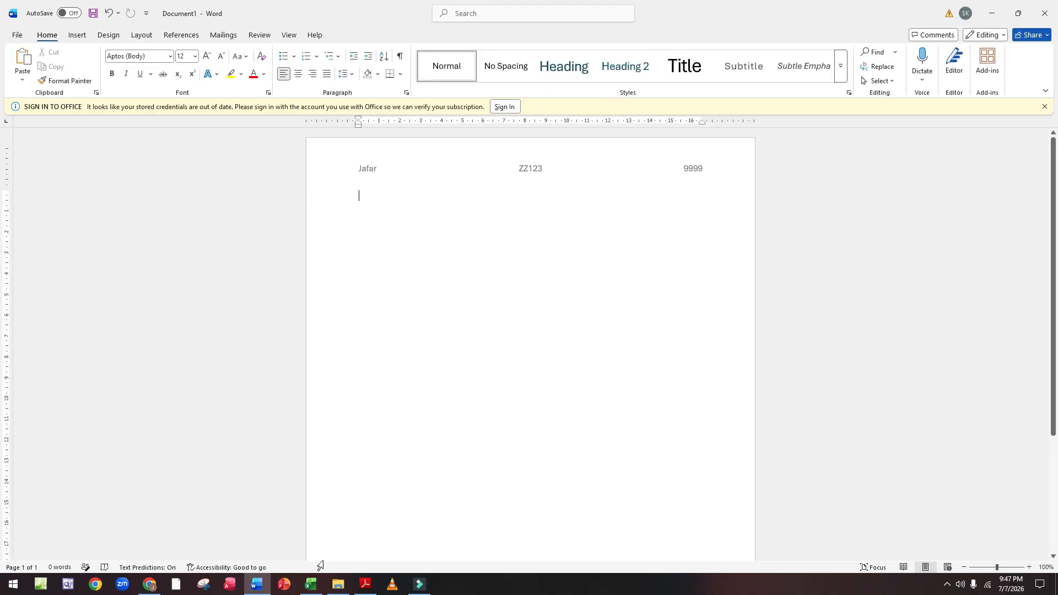
Check the file naming rule in the exam PDF and choose the folder 06_0417_32_Confidential Source Files June 2025 for saving the Word document.
click(365, 584)
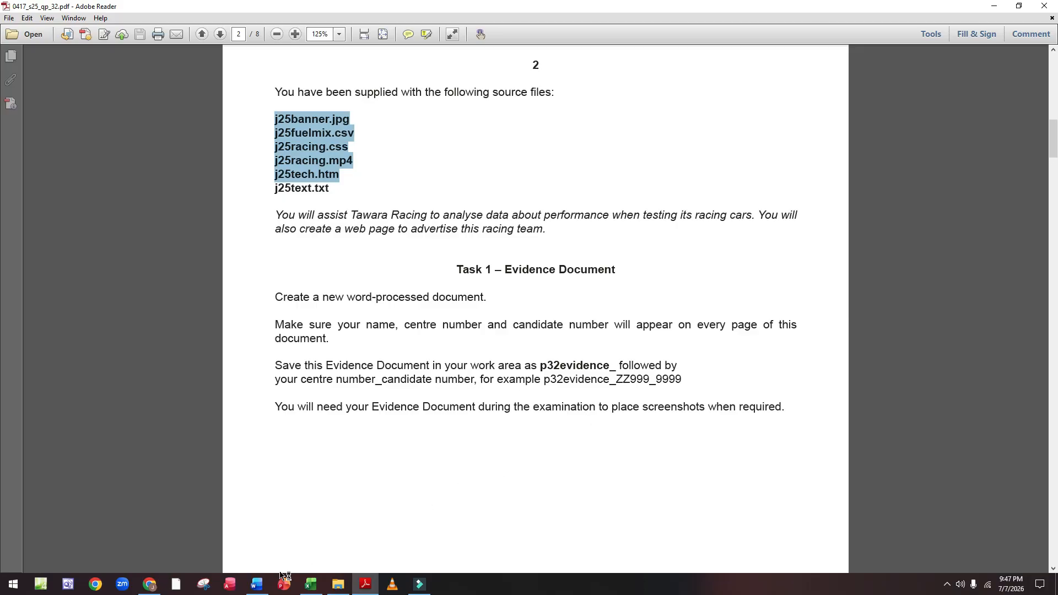
click(263, 586)
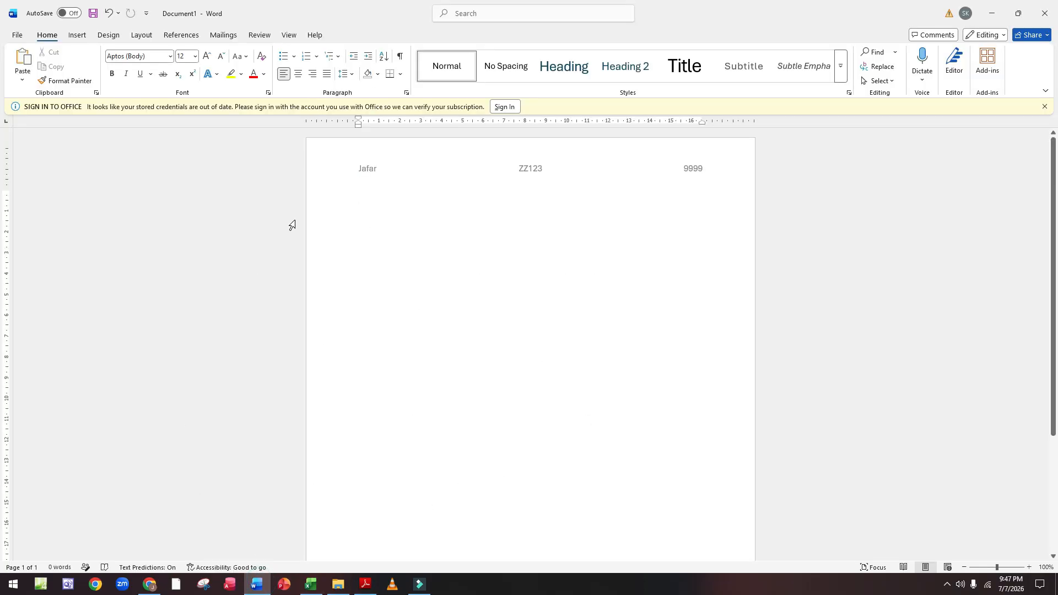
click(18, 35)
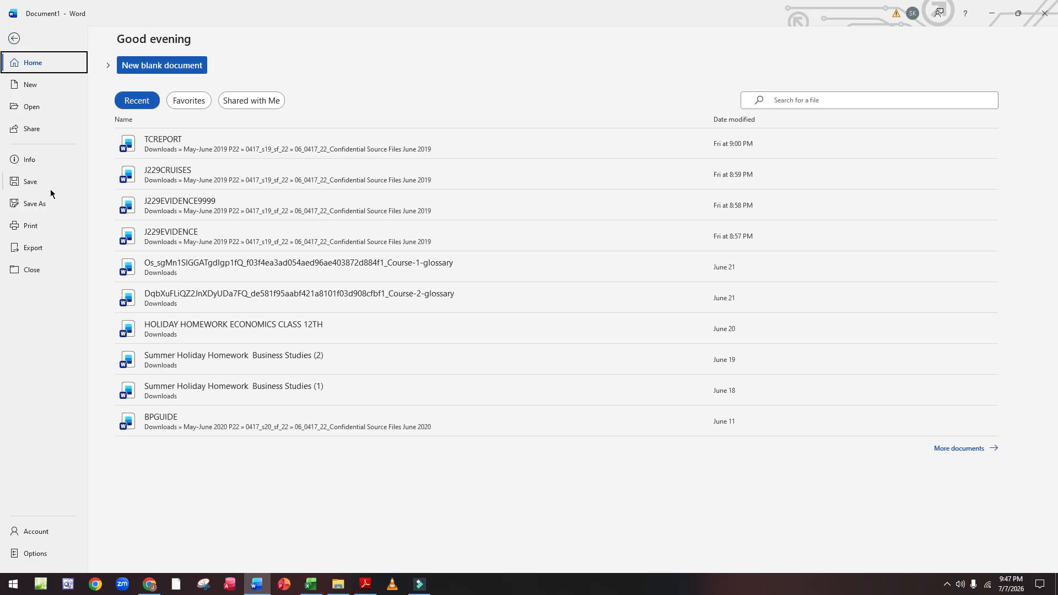
click(49, 204)
click(163, 267)
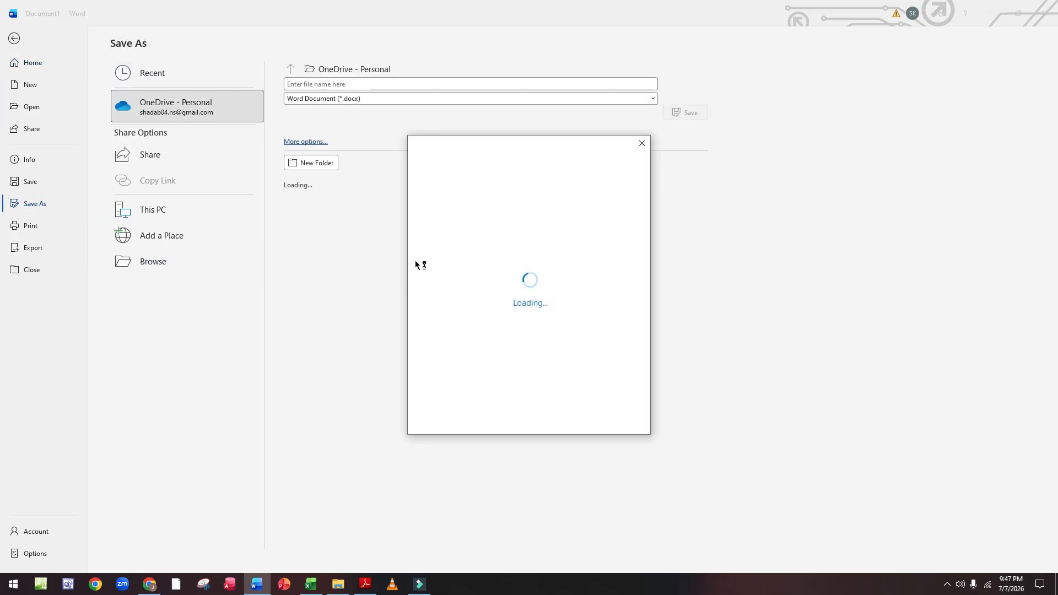
click(641, 144)
click(160, 263)
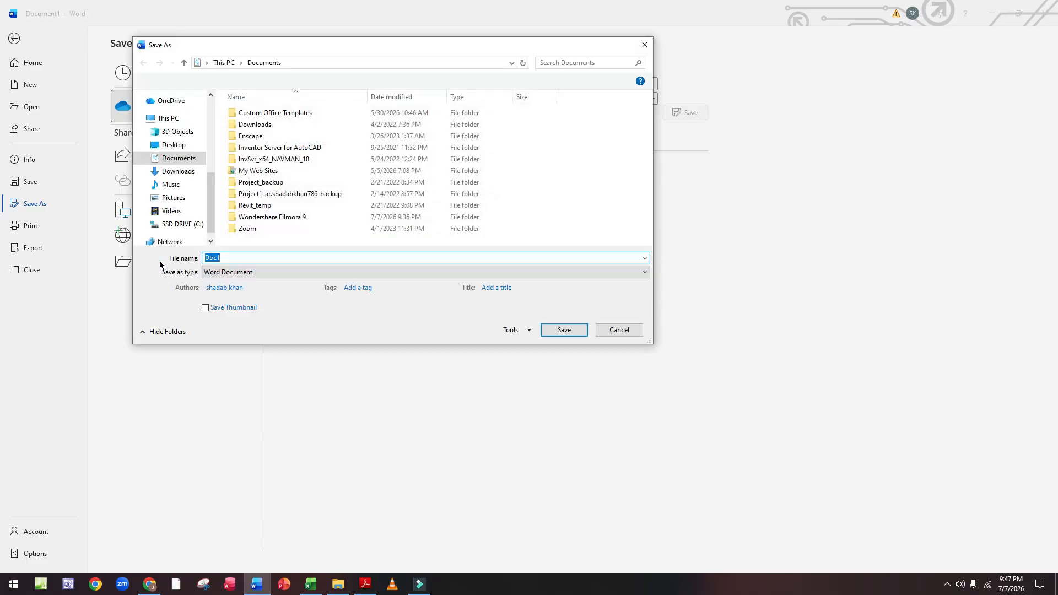
scroll(172, 186, up, 3)
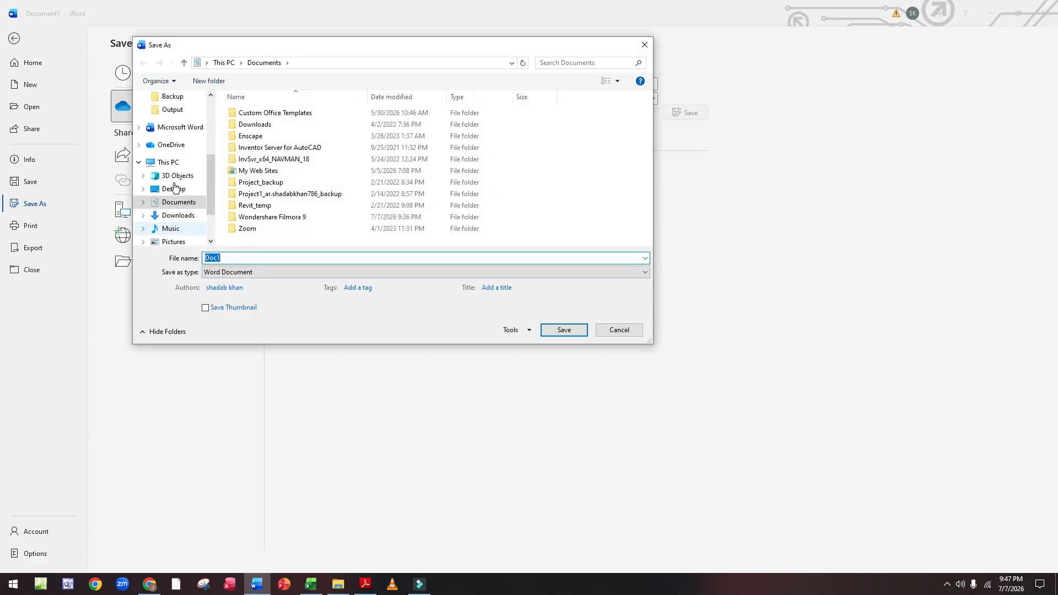
scroll(173, 126, up, 1)
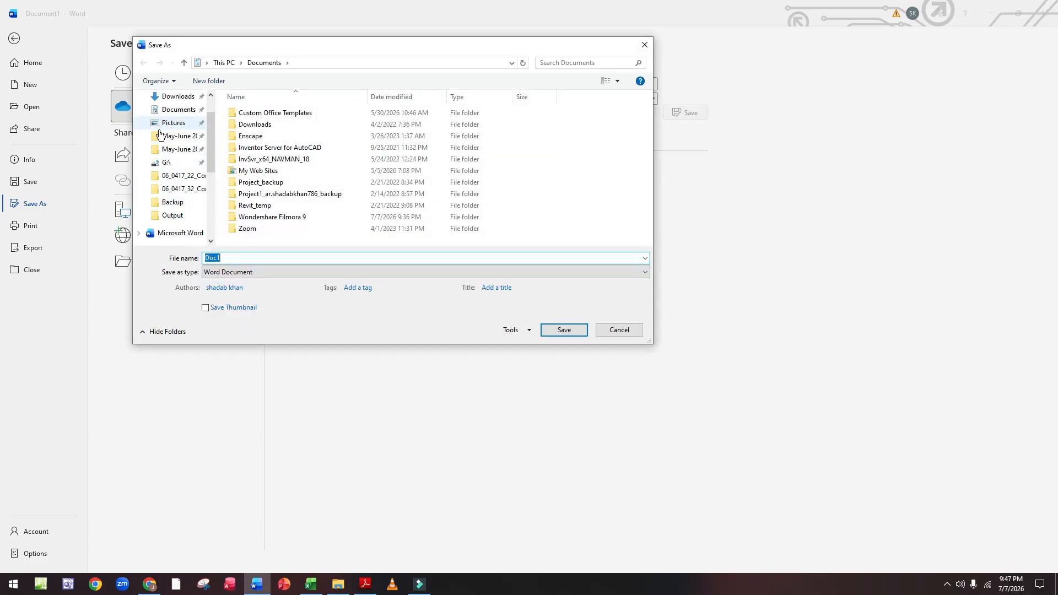
click(170, 137)
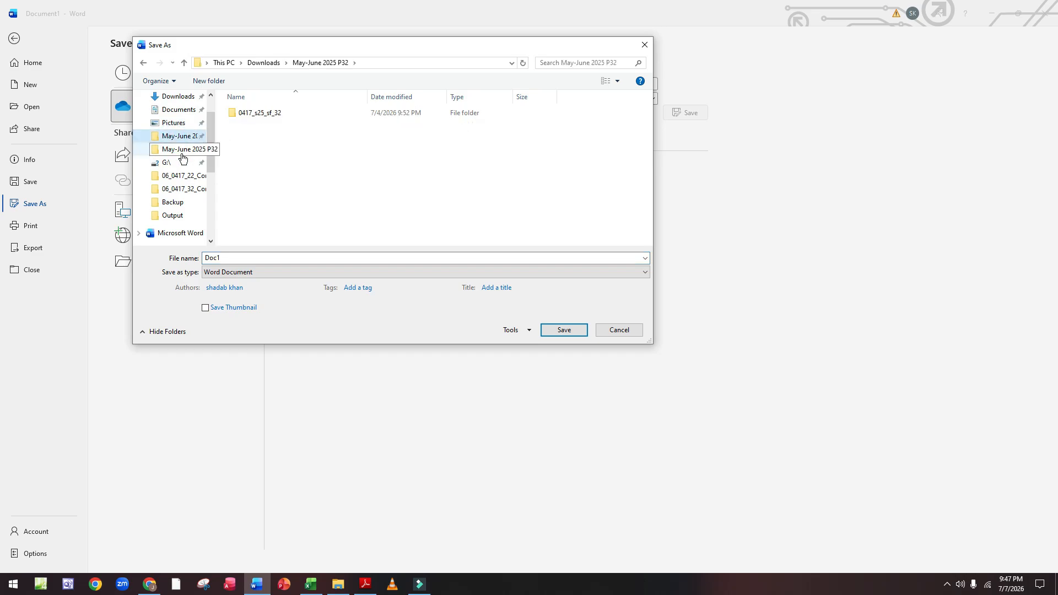
double_click(270, 116)
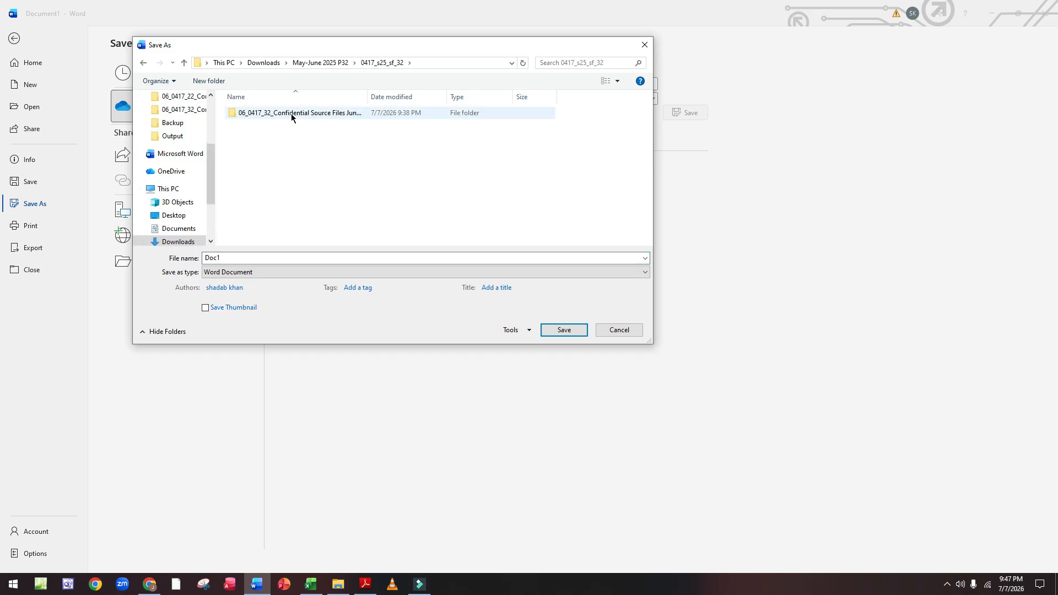
double_click(291, 112)
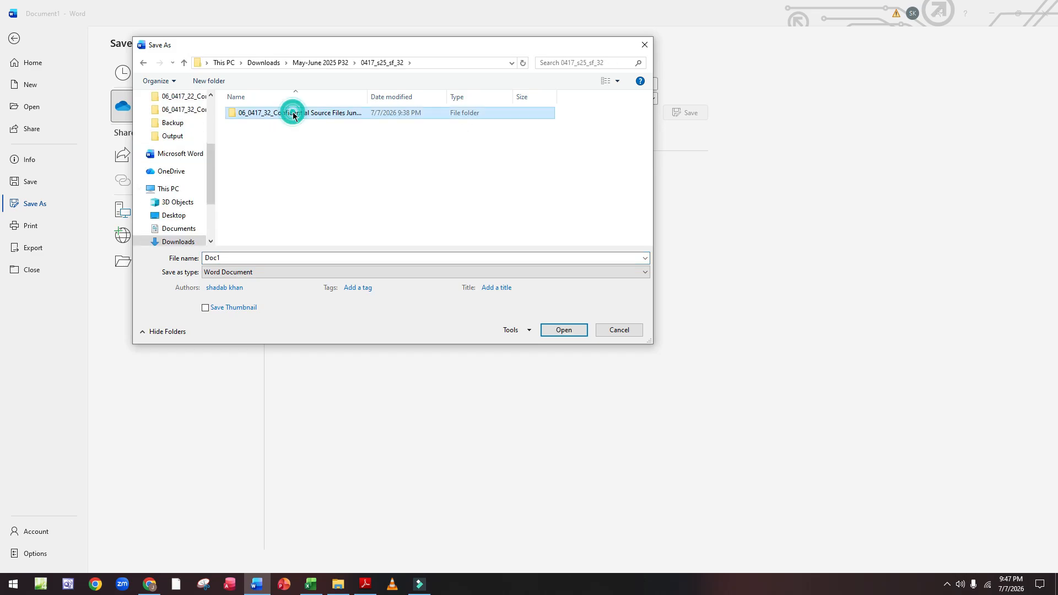
Name the file p32evidence_ZZ123_9999 and save it as a Word document.
double_click(293, 254)
key(BackSpace)
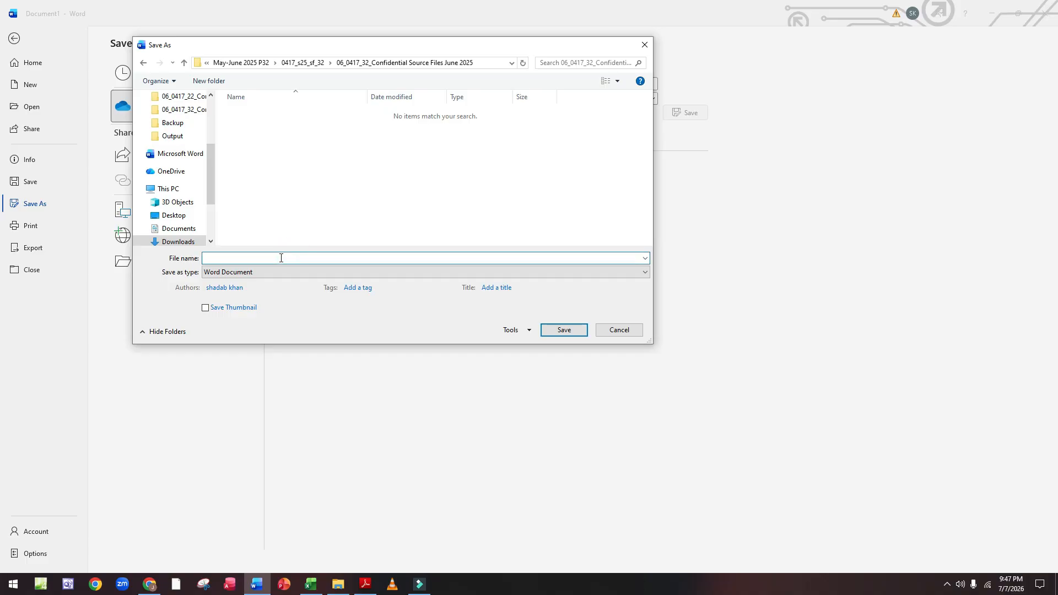
text(p32evidence_ZZ123_9999)
click(568, 332)
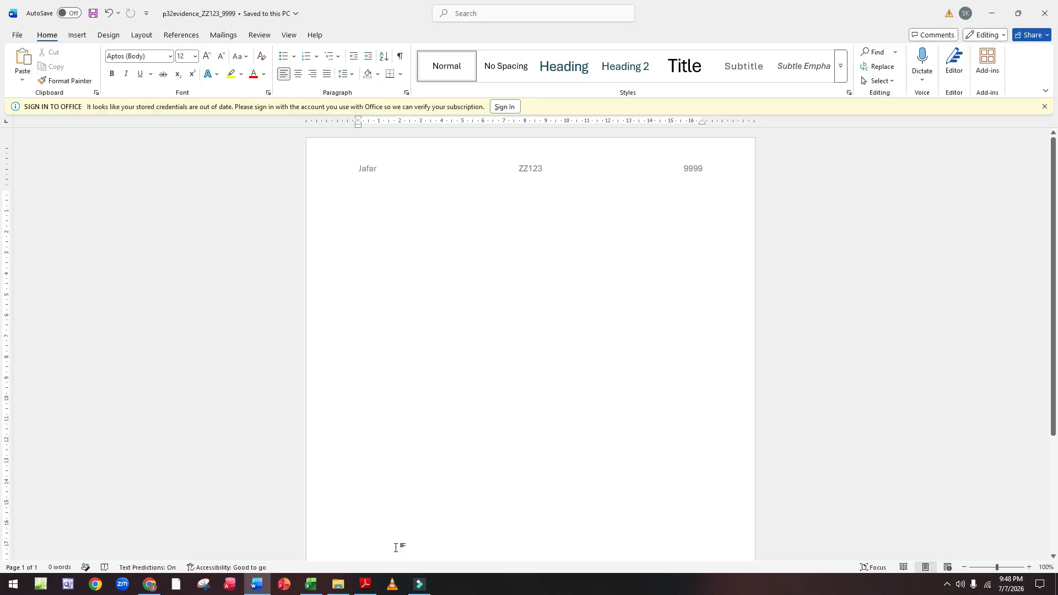
Read the first Task 2 spreadsheet instructions in the exam PDF and open j25fuelmix from the source files folder in Excel.
click(365, 584)
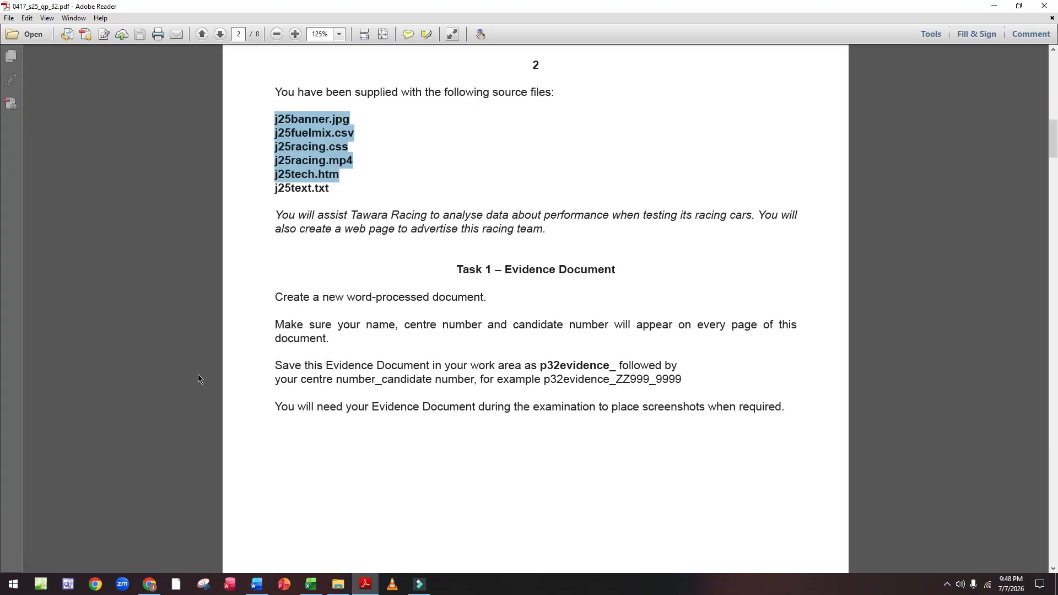
scroll(288, 386, down, 12)
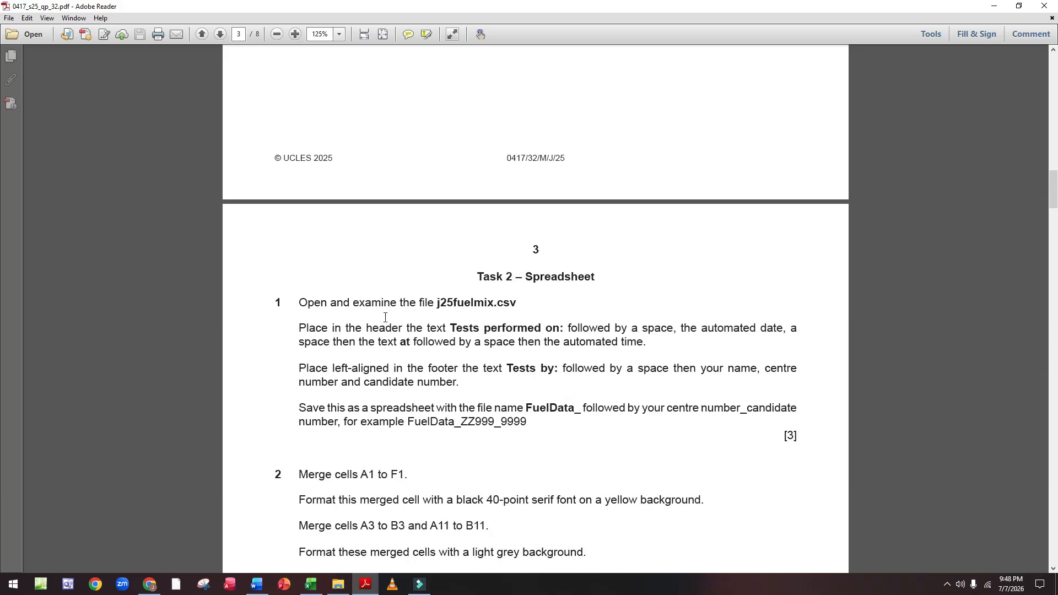
scroll(358, 270, down, 3)
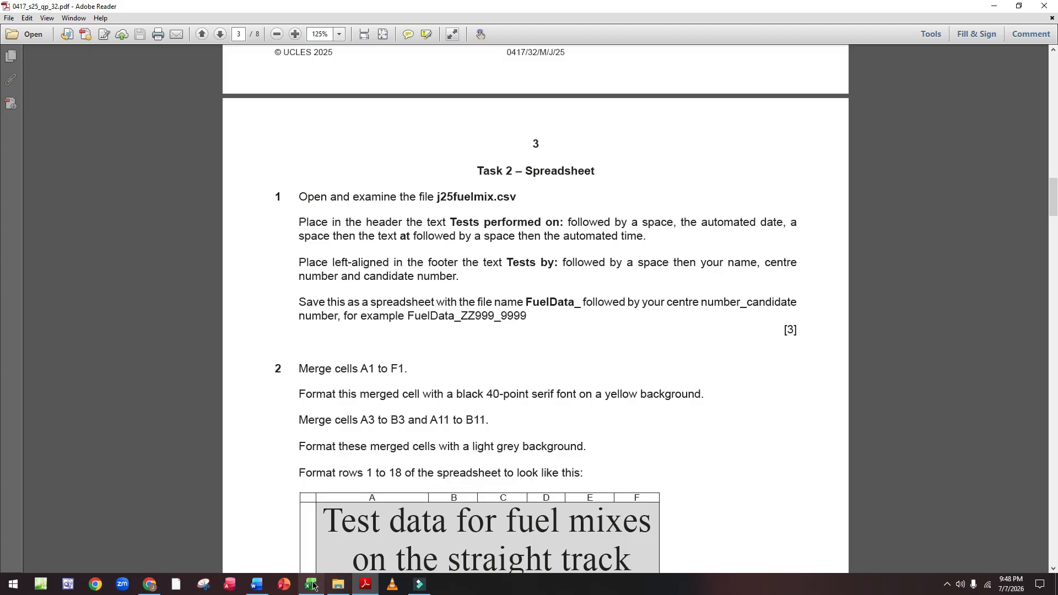
click(338, 584)
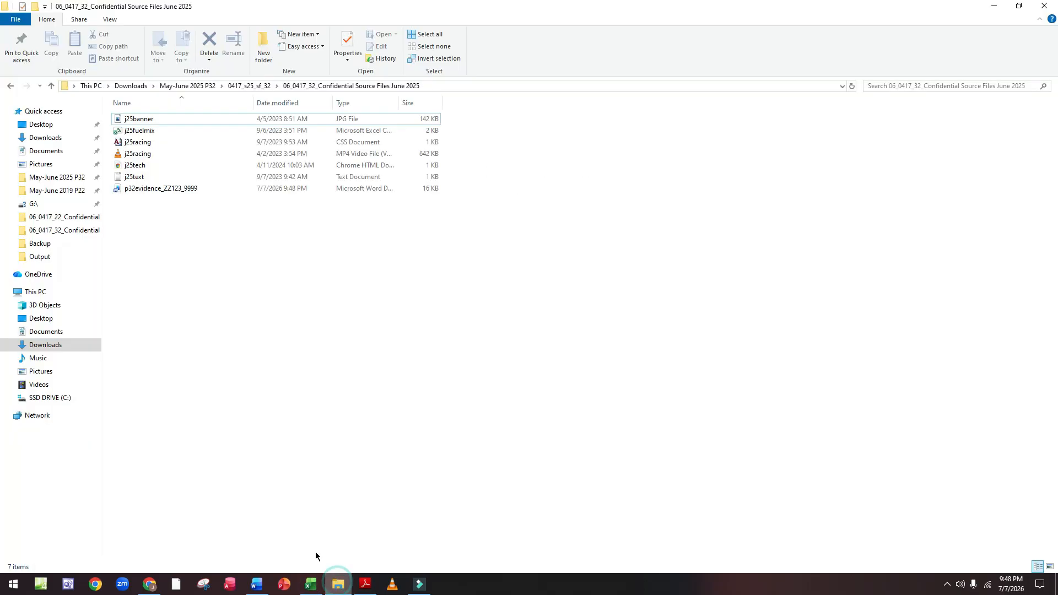
double_click(151, 131)
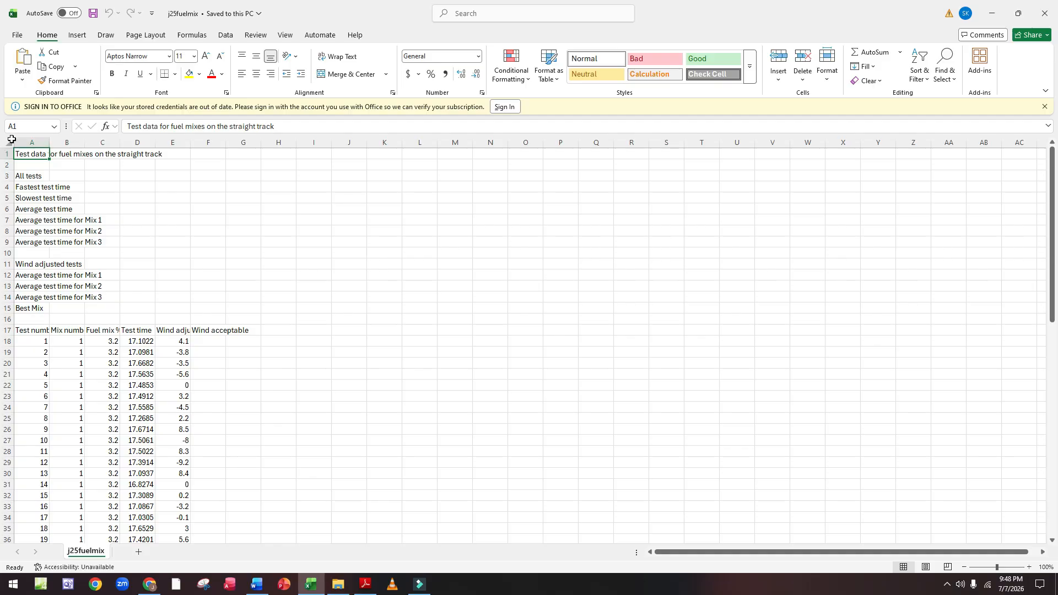
Autofit the width of all columns in the j25fuelmix worksheet so their contents fit.
click(9, 140)
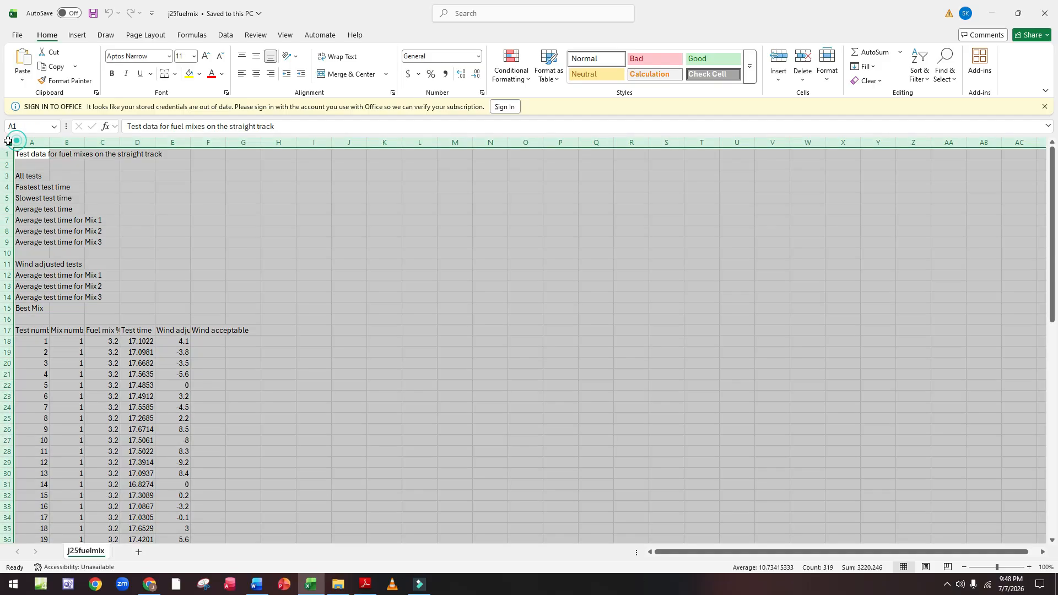
double_click(50, 139)
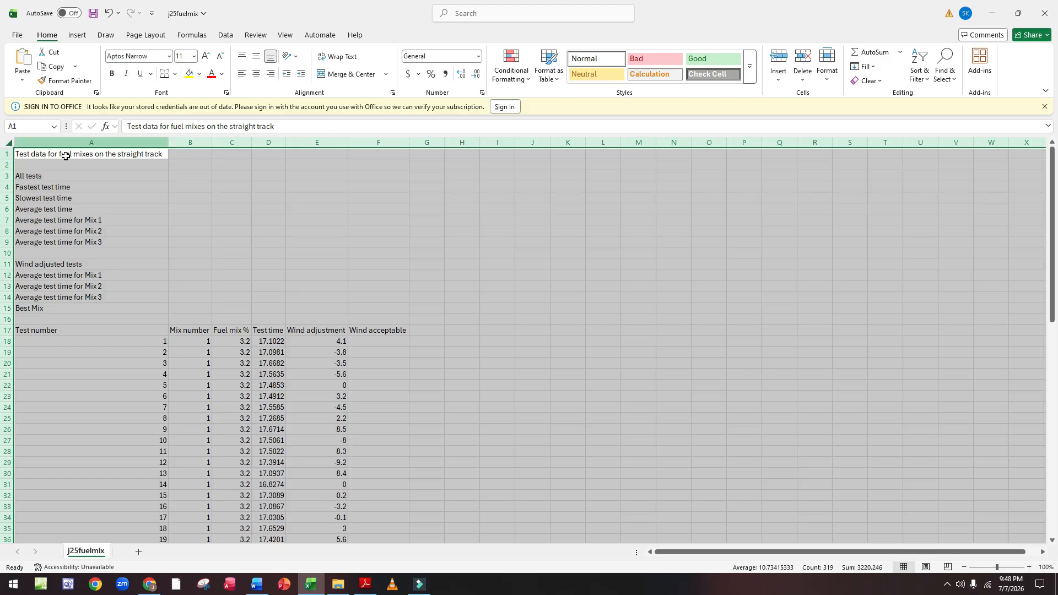
click(246, 185)
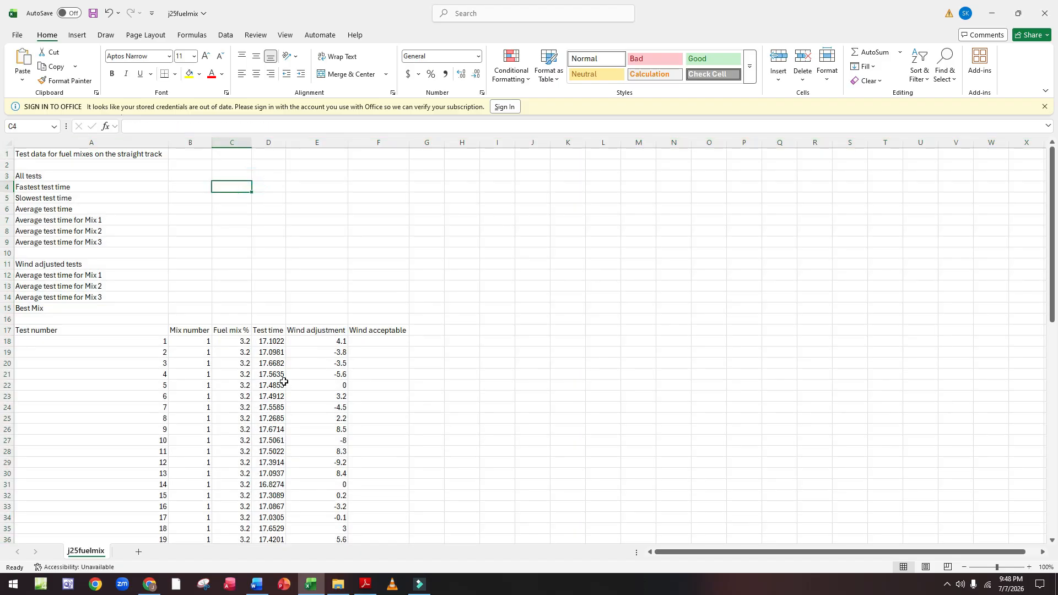
Switch to the exam PDF, copy the header text "Tests performed on:" from Task 2, and return to Excel.
click(367, 584)
scroll(342, 165, down, 3)
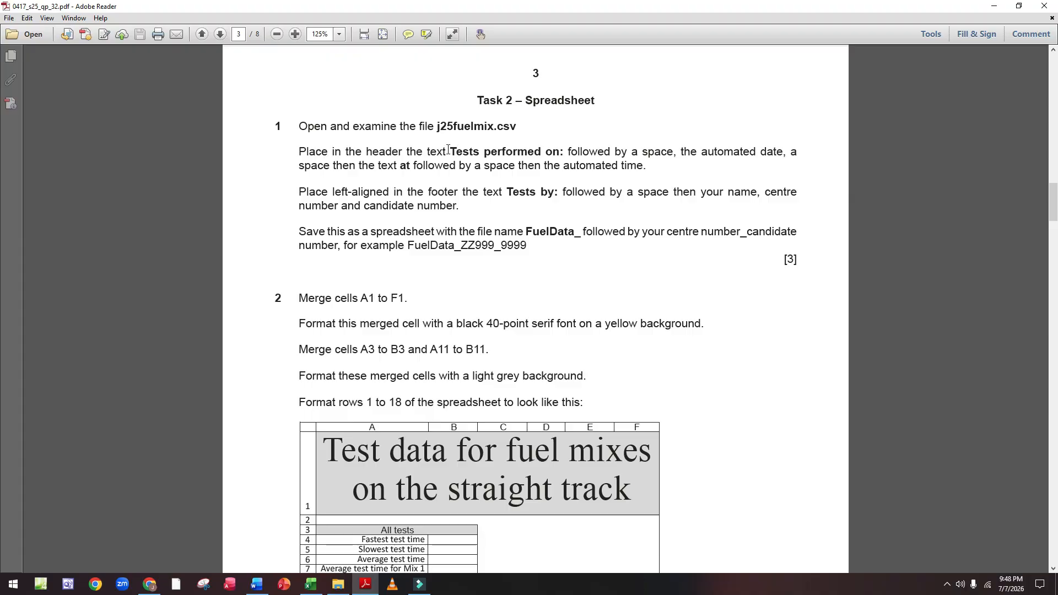
drag(449, 151, 564, 152)
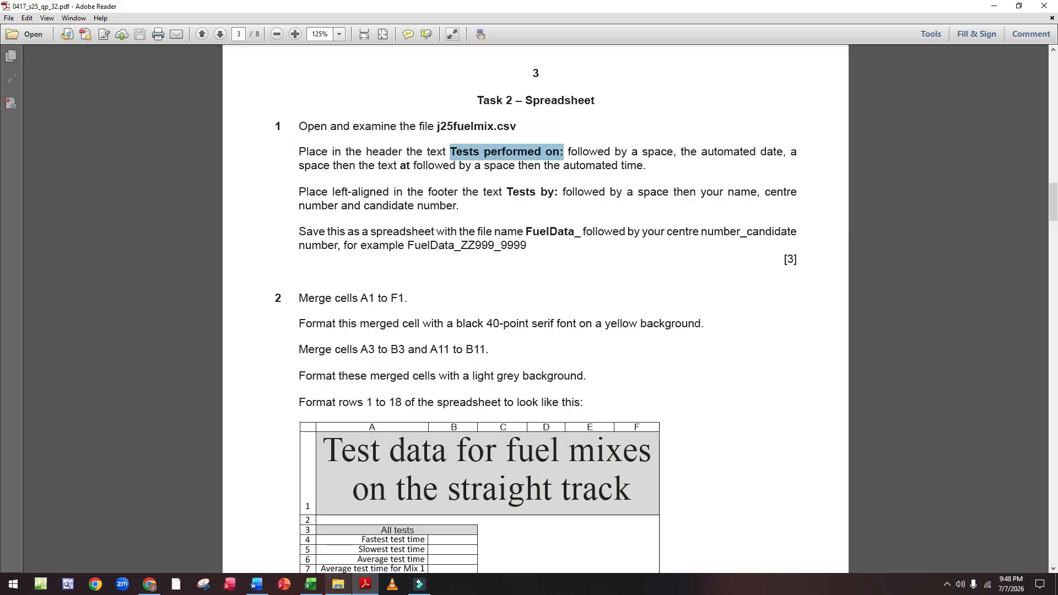
mouse_move(312, 585)
click(310, 585)
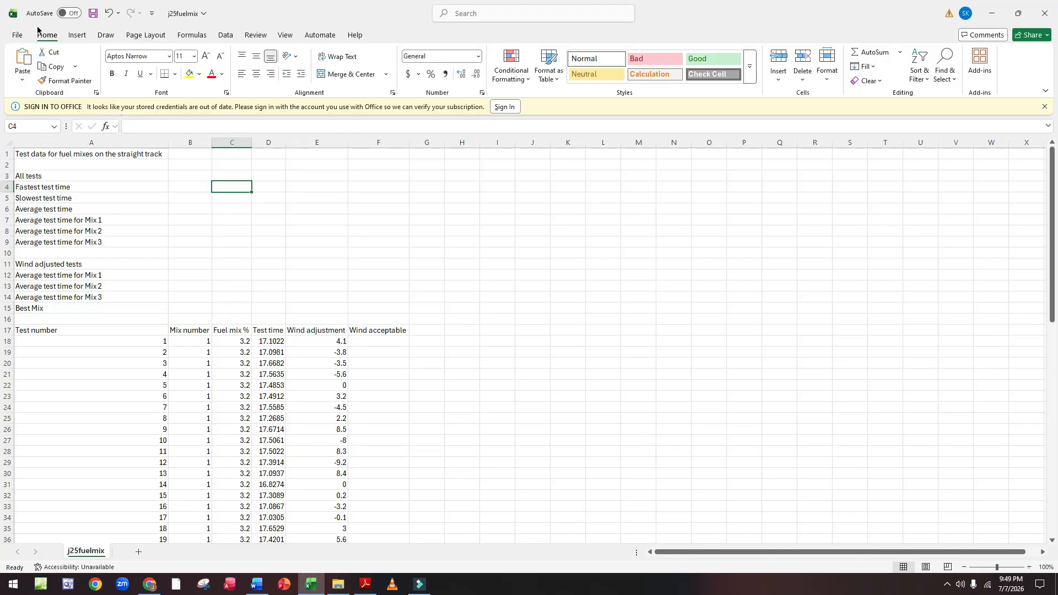
Insert a right-aligned page header reading "Tests performed on:" followed by the automated date, the word "at" and the automated time.
click(76, 37)
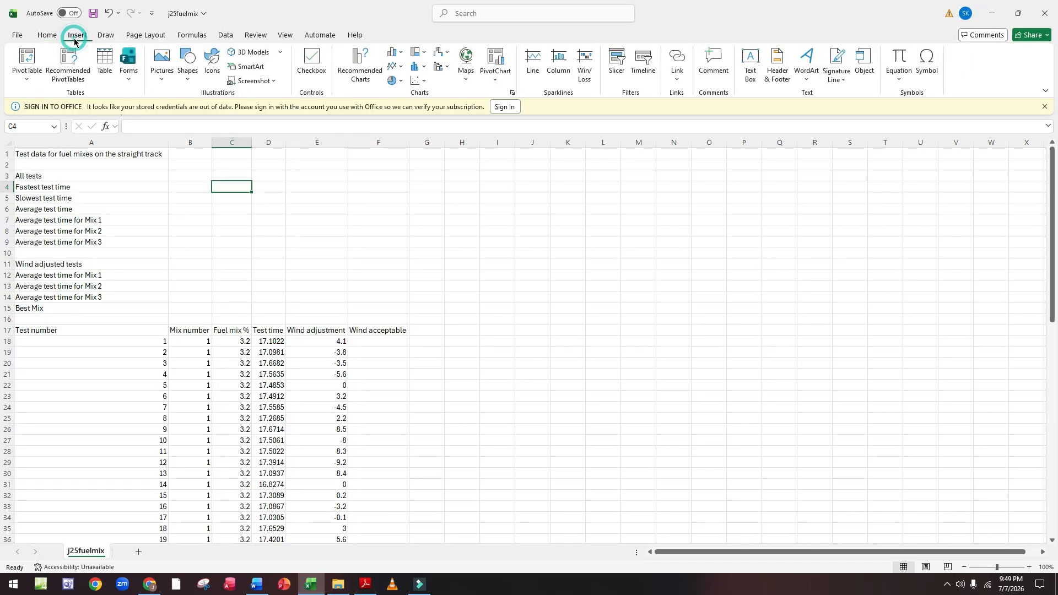
click(777, 68)
click(380, 207)
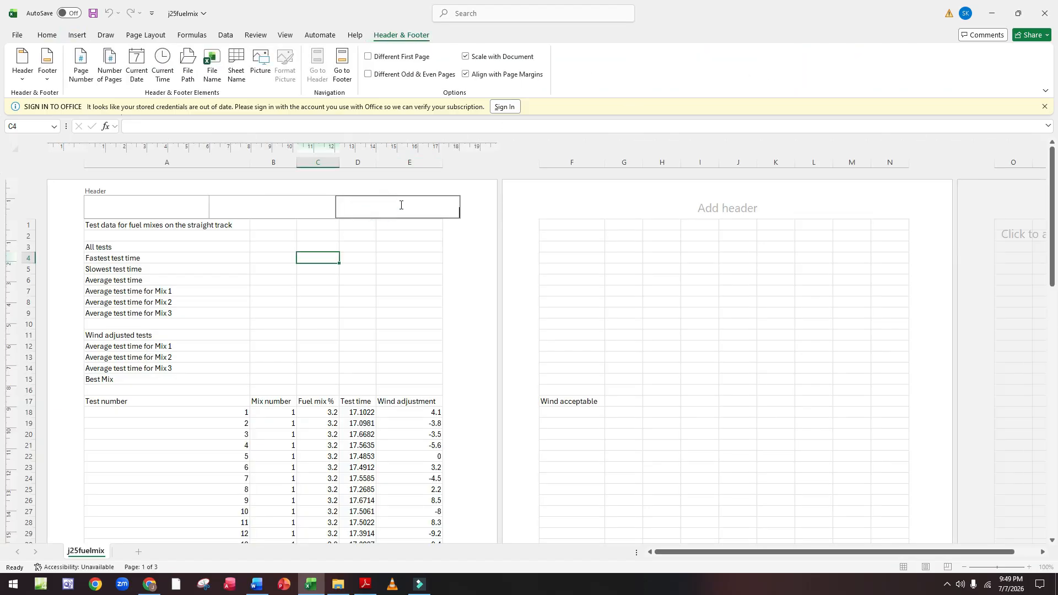
text(Tests performed on:)
click(140, 63)
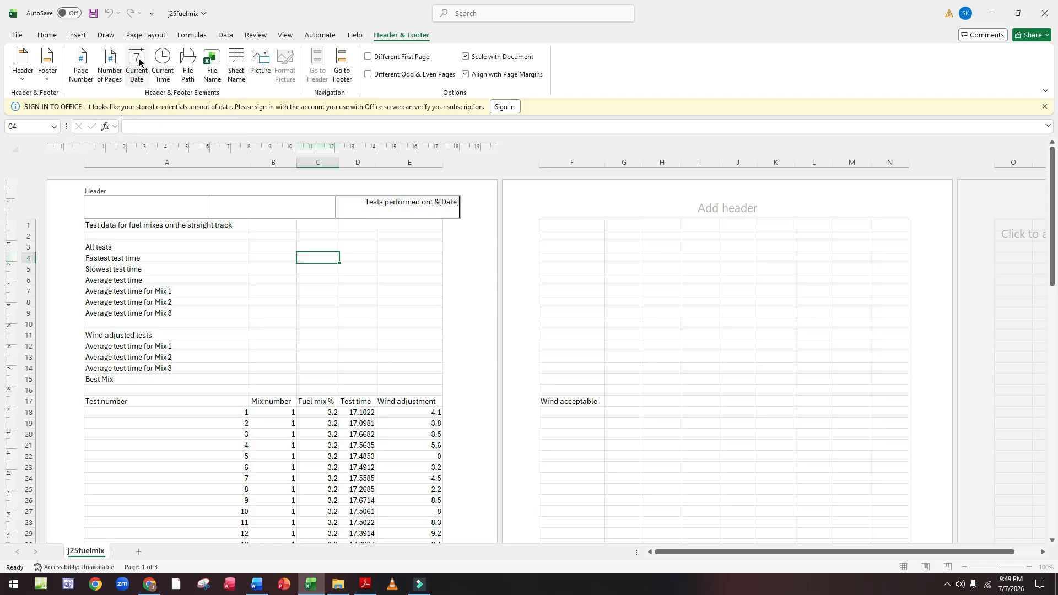
text(at)
click(160, 77)
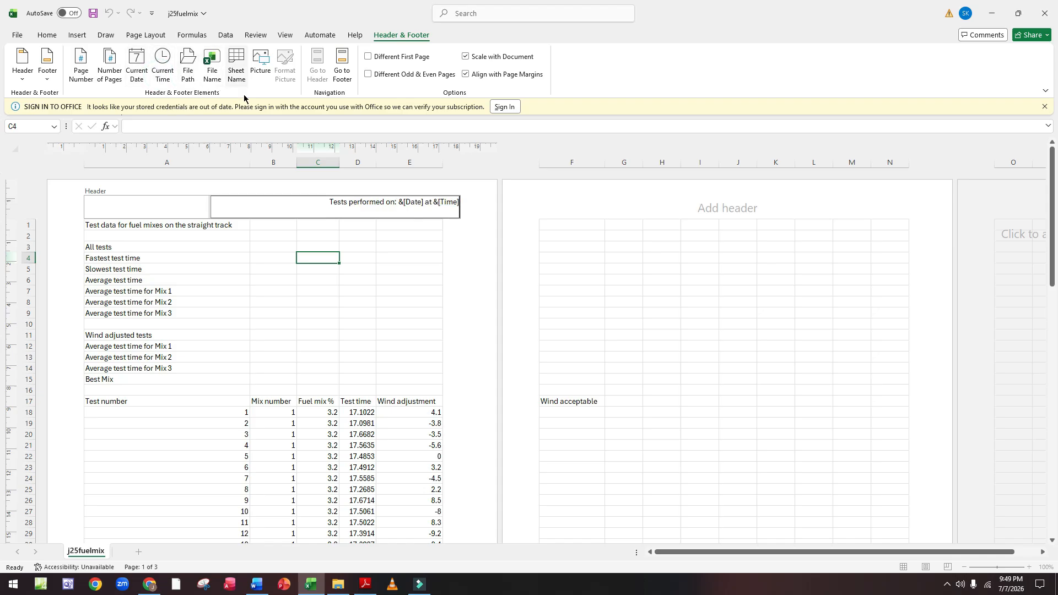
click(395, 288)
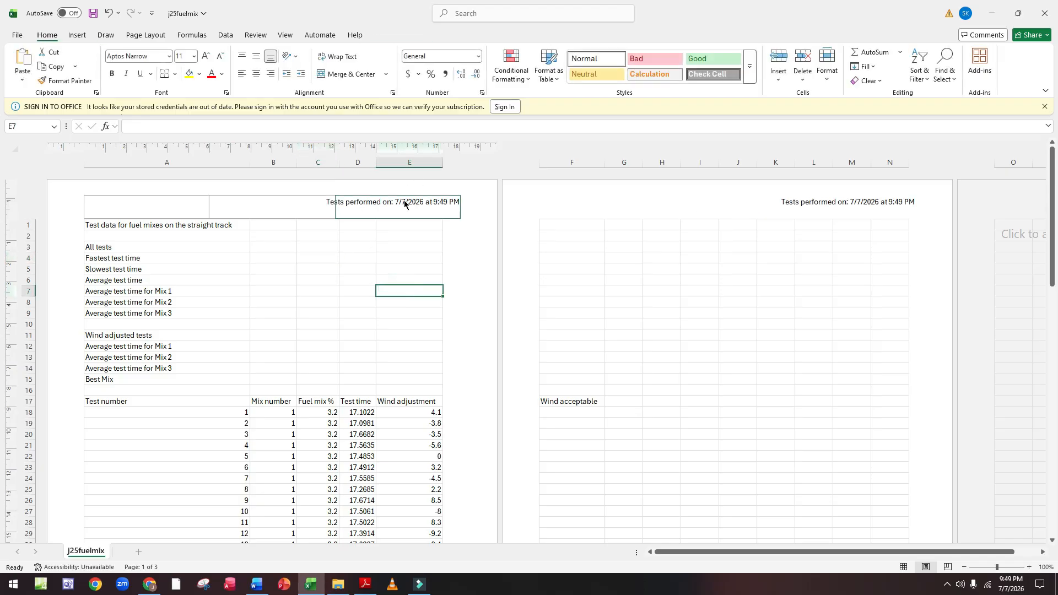
Fill the left footer section with "Tests by:" copied from the exam PDF, followed by the candidate's name, centre number ZZ123 and candidate number.
scroll(370, 237, down, 12)
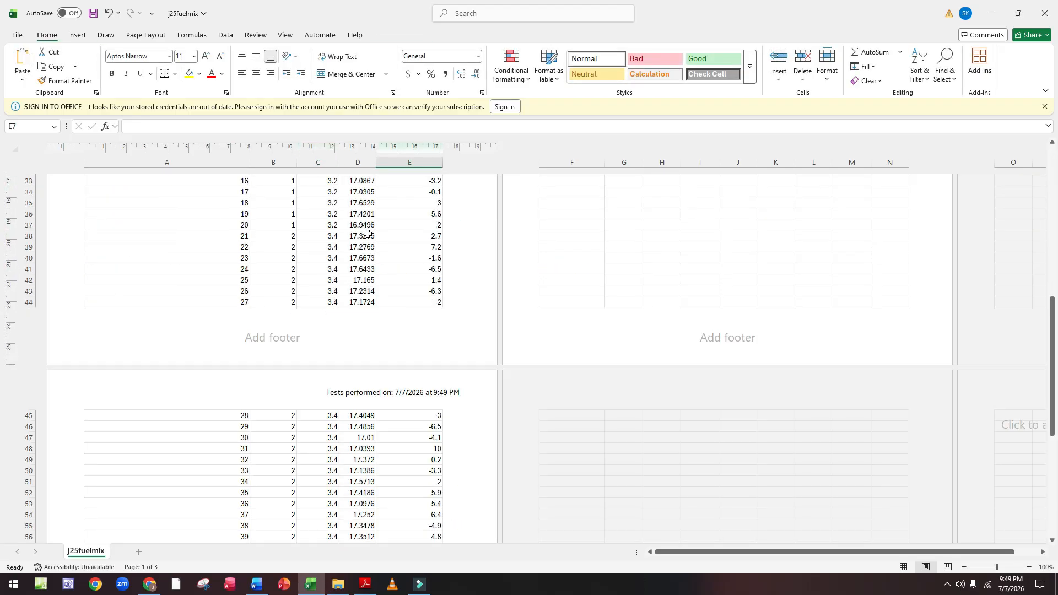
click(274, 338)
click(366, 583)
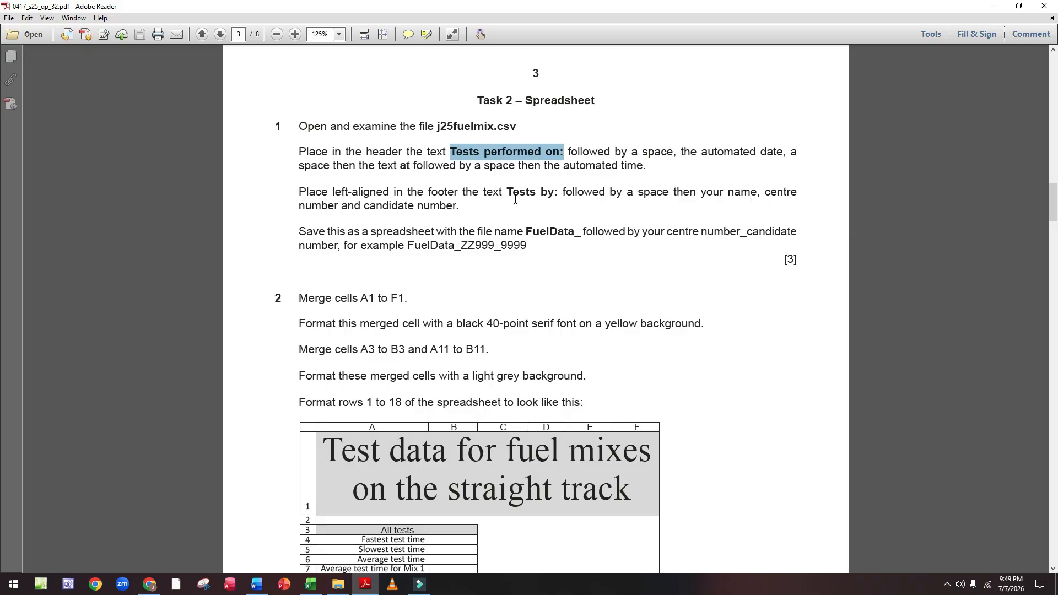
drag(506, 196, 559, 193)
key(ctrl+c)
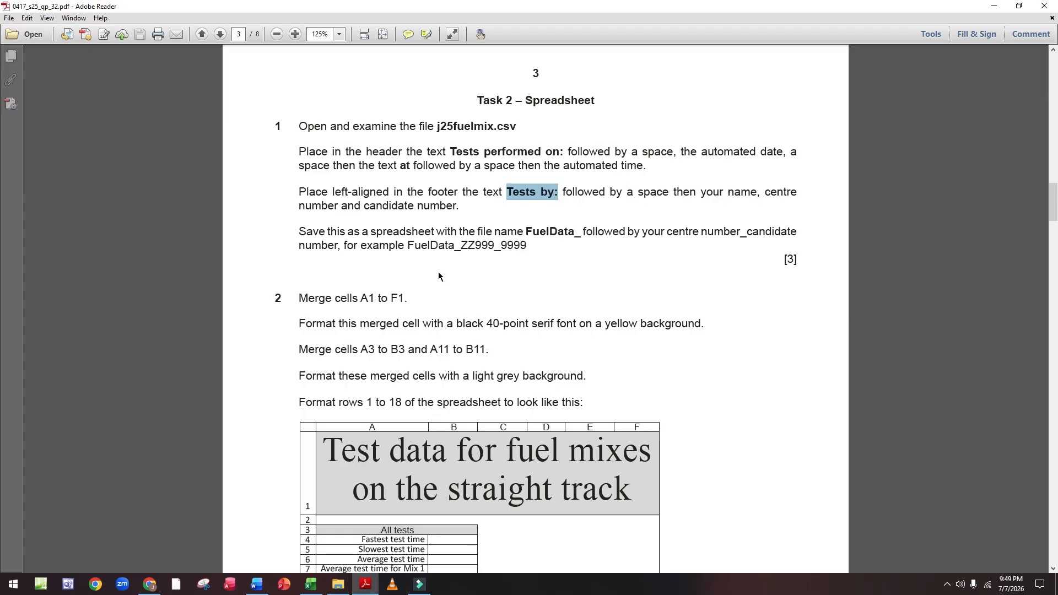
click(310, 584)
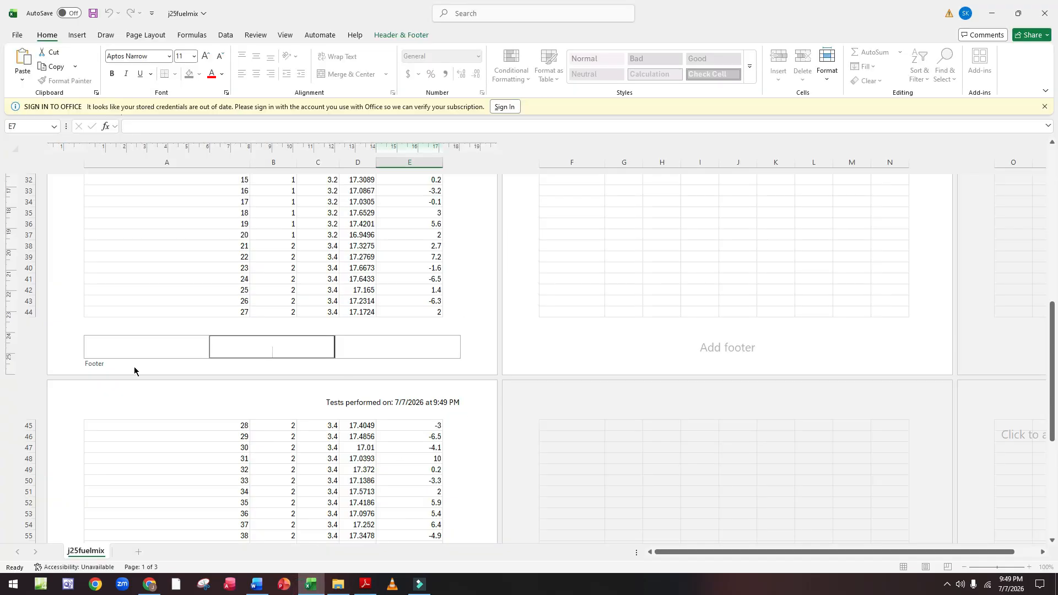
click(145, 347)
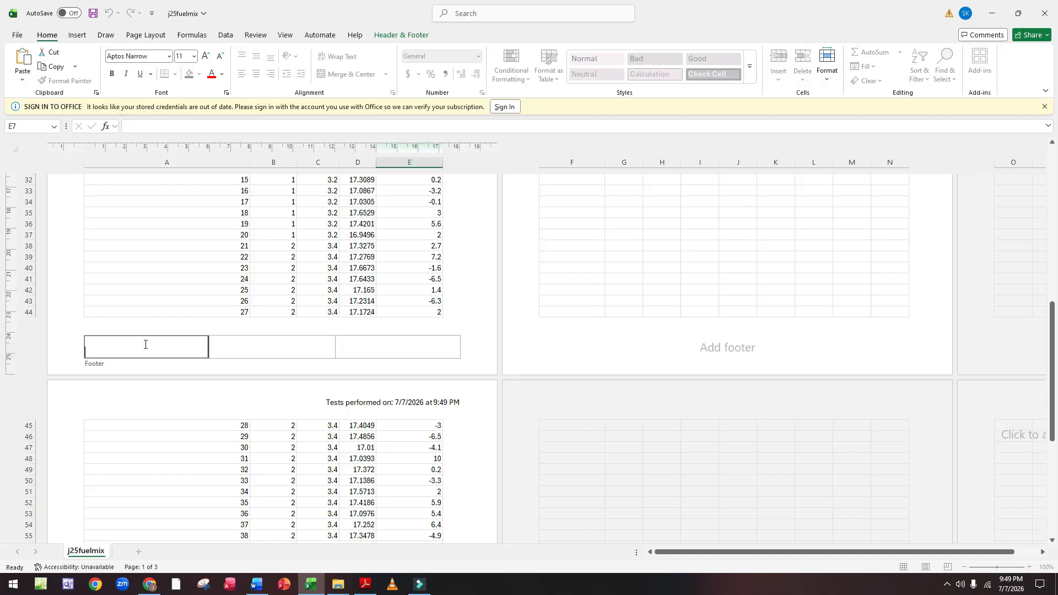
key(ctrl+v)
text(Jafar, ZZ123, 9999)
click(184, 279)
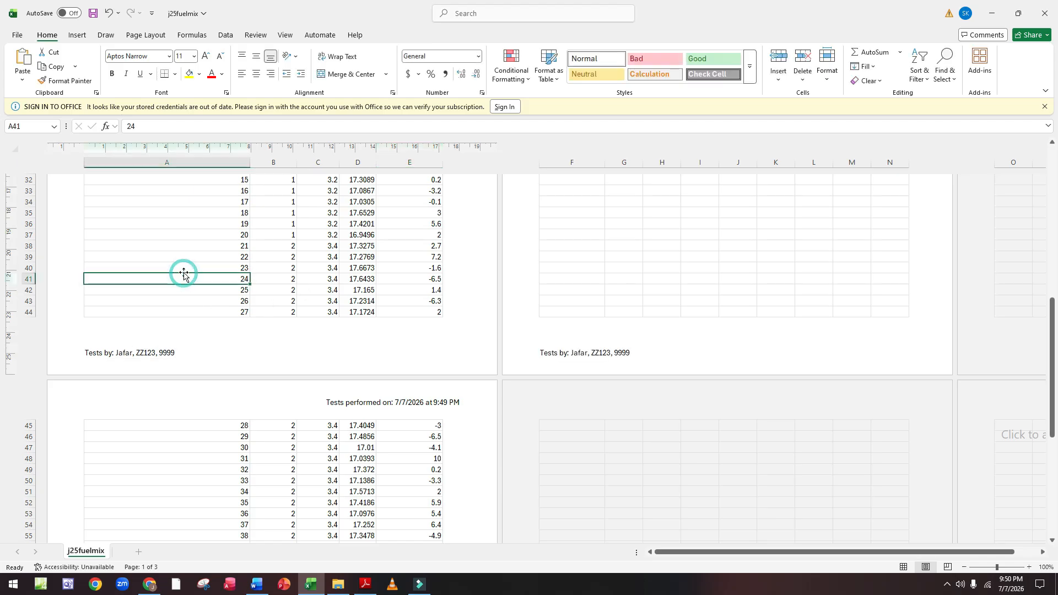
Copy the required file name prefix FuelData_ from the exam PDF and return to Excel.
click(365, 584)
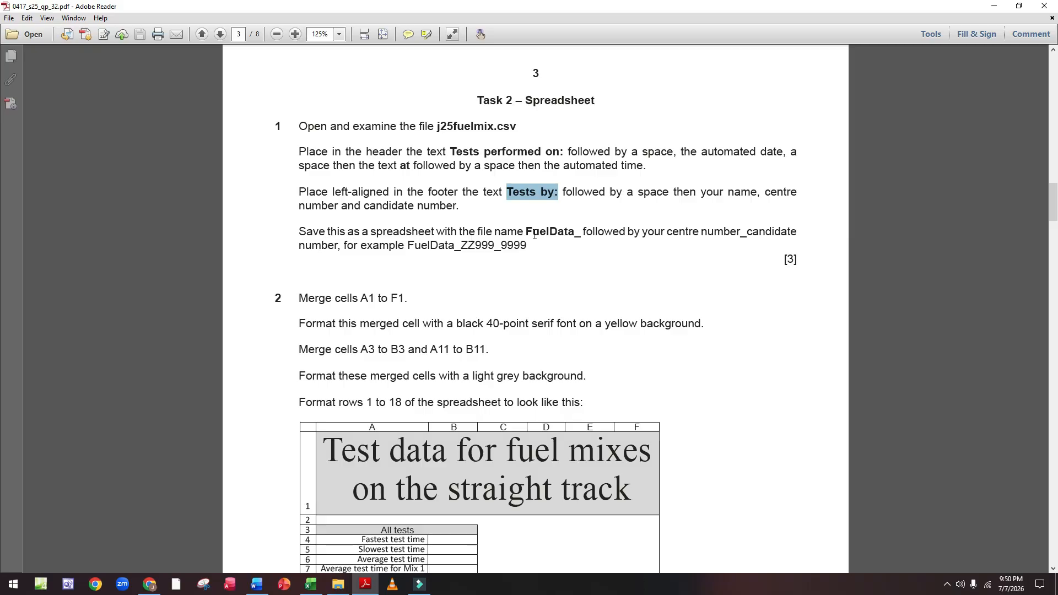
drag(526, 232, 581, 236)
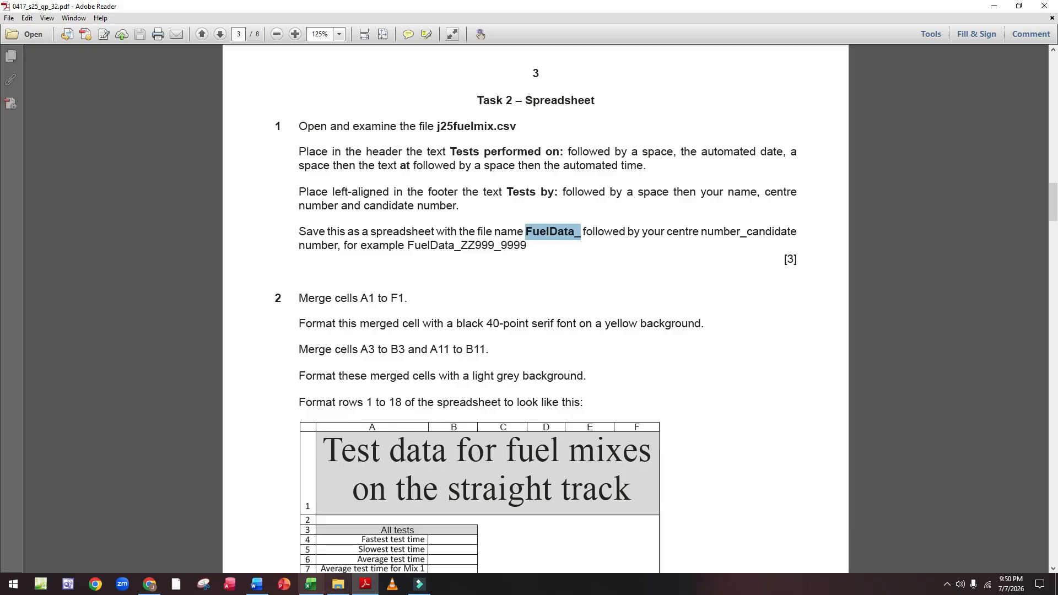
click(310, 584)
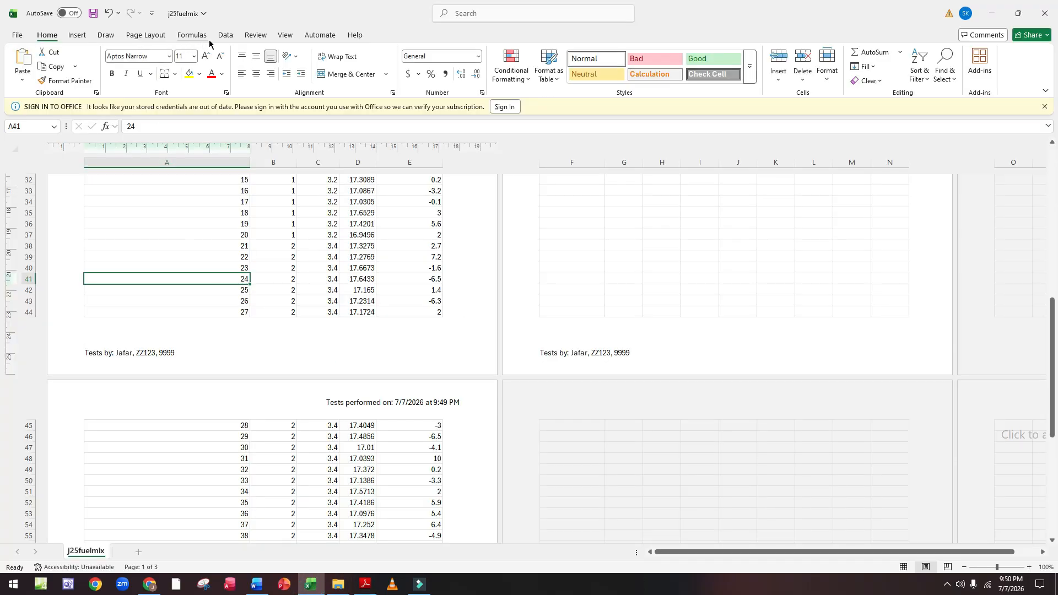
Return the worksheet to Normal view and save the current j25fuelmix file.
click(284, 35)
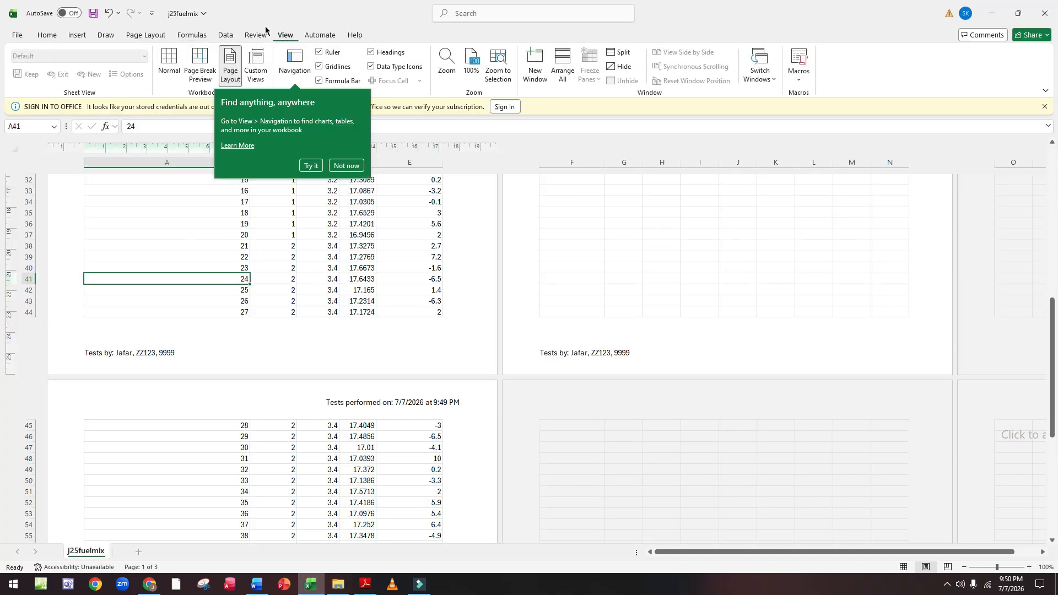
click(166, 65)
scroll(183, 306, up, 10)
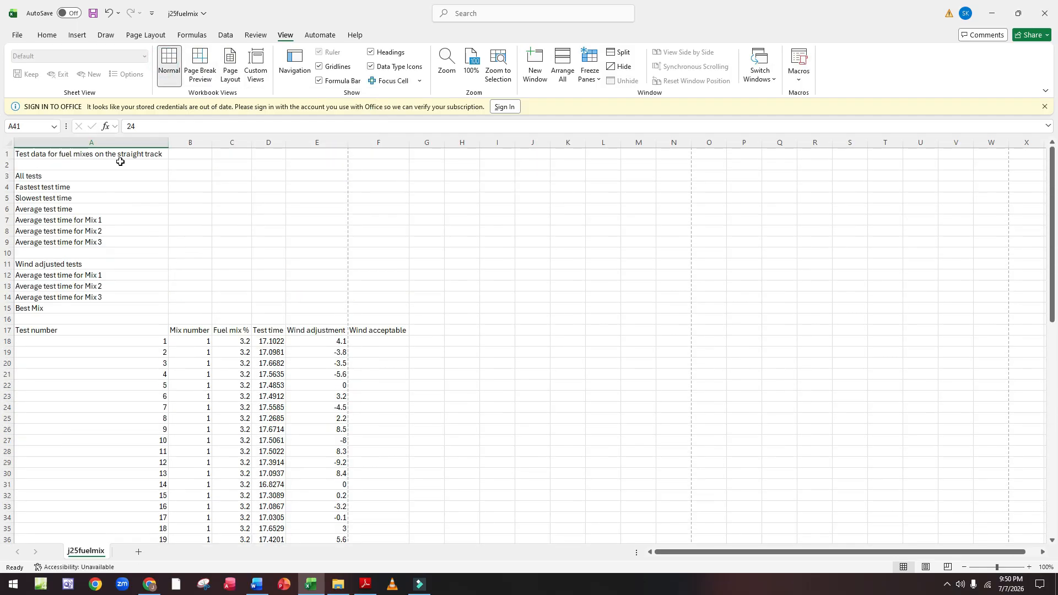
click(234, 187)
click(22, 32)
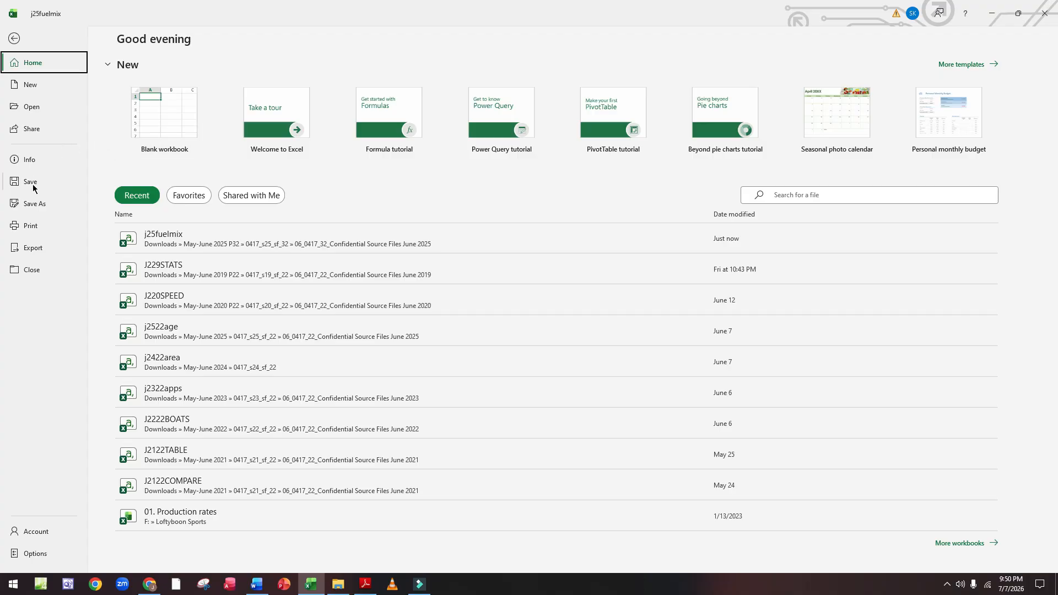
click(32, 185)
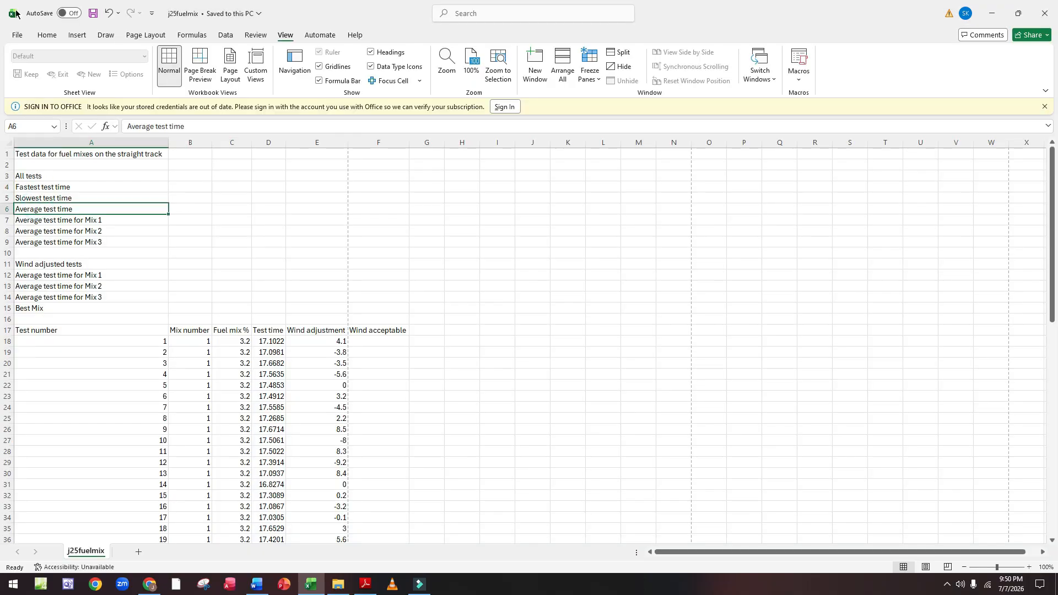
Save a copy as an Excel Workbook named FuelData_ZZ123_9999 in the 06_0417_32_Confidential Source Files June 2025 folder.
click(17, 34)
click(41, 204)
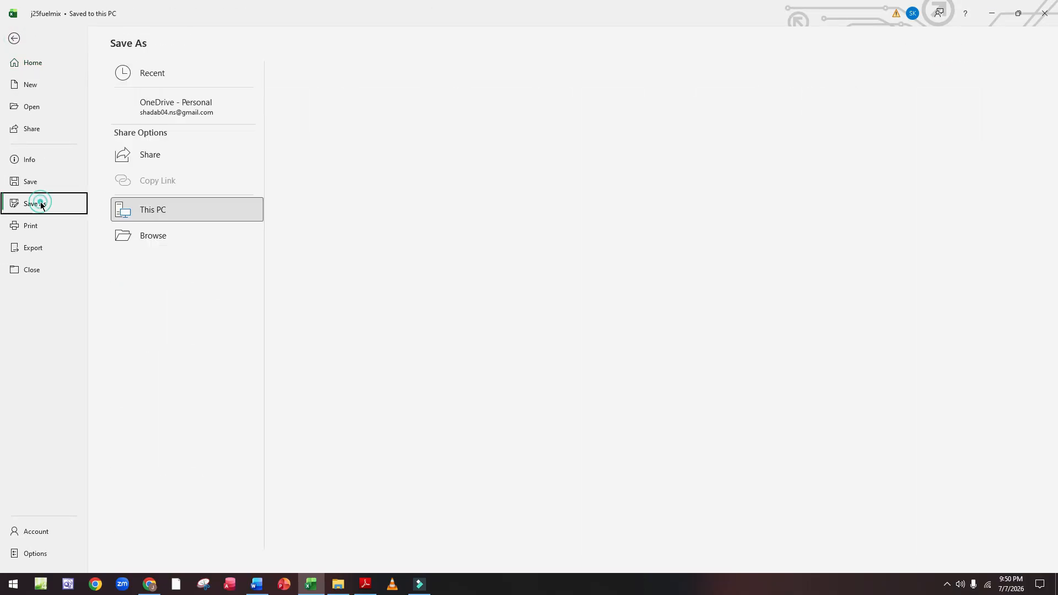
click(158, 261)
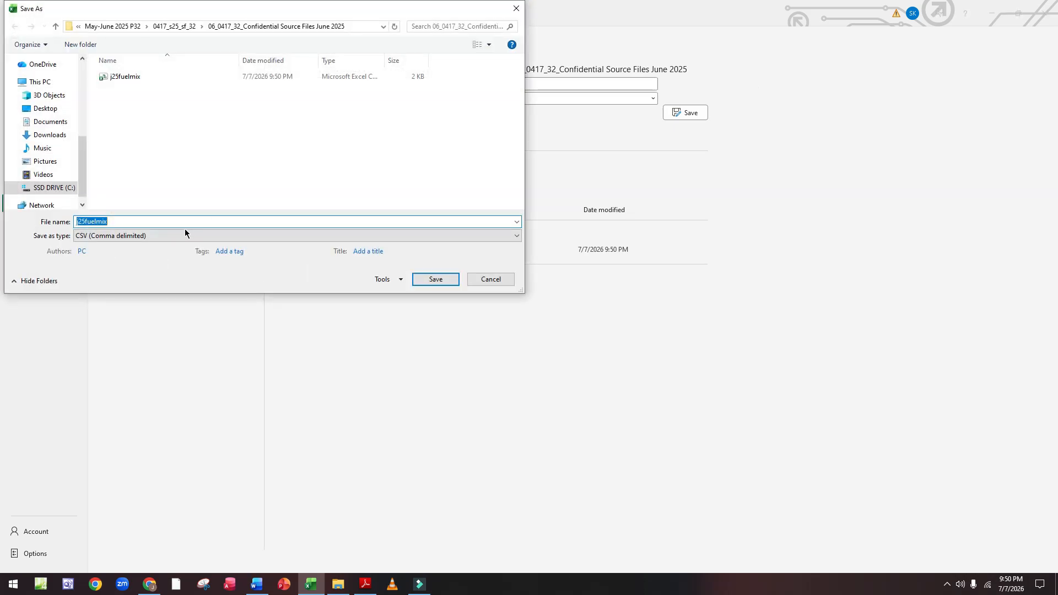
key(BackSpace)
text(FuelData_ZZ123_9999)
click(208, 236)
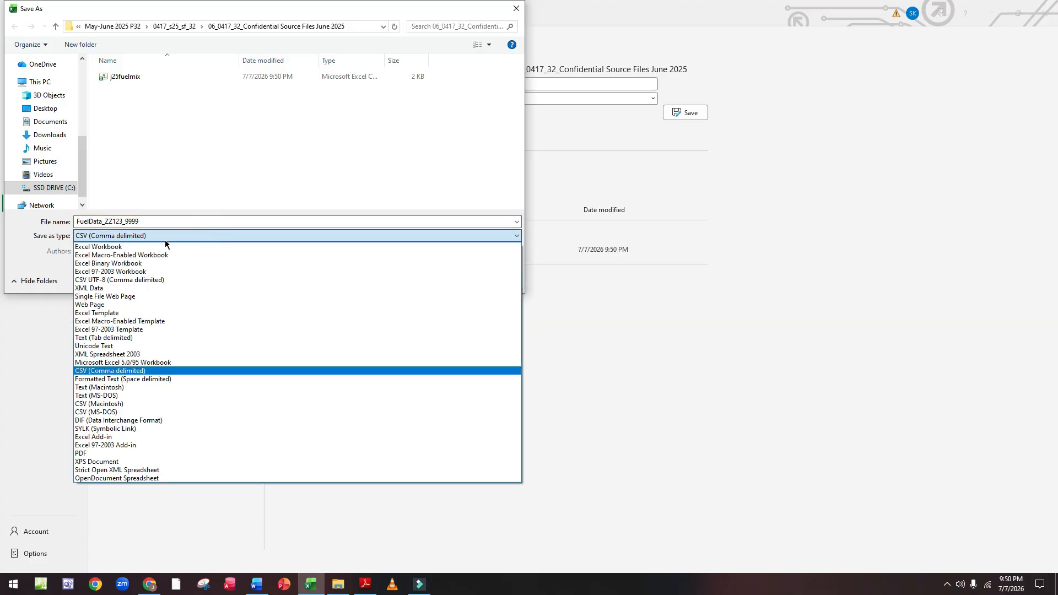
click(148, 248)
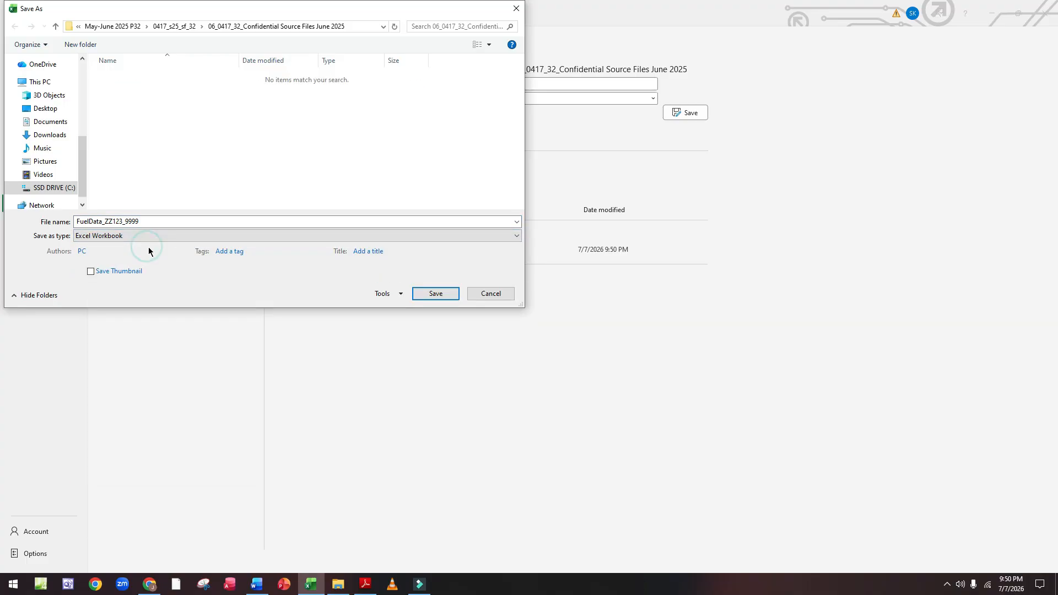
click(434, 293)
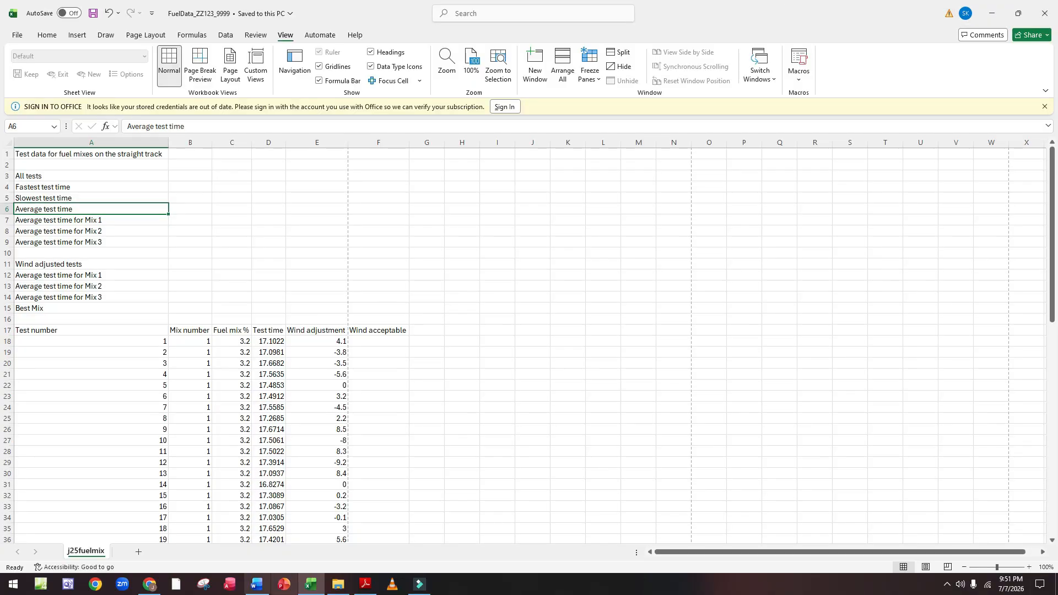
Read the Task 2 question 2 formatting instructions in the exam PDF, and merge and centre cells A1 to F1 in Excel.
click(366, 584)
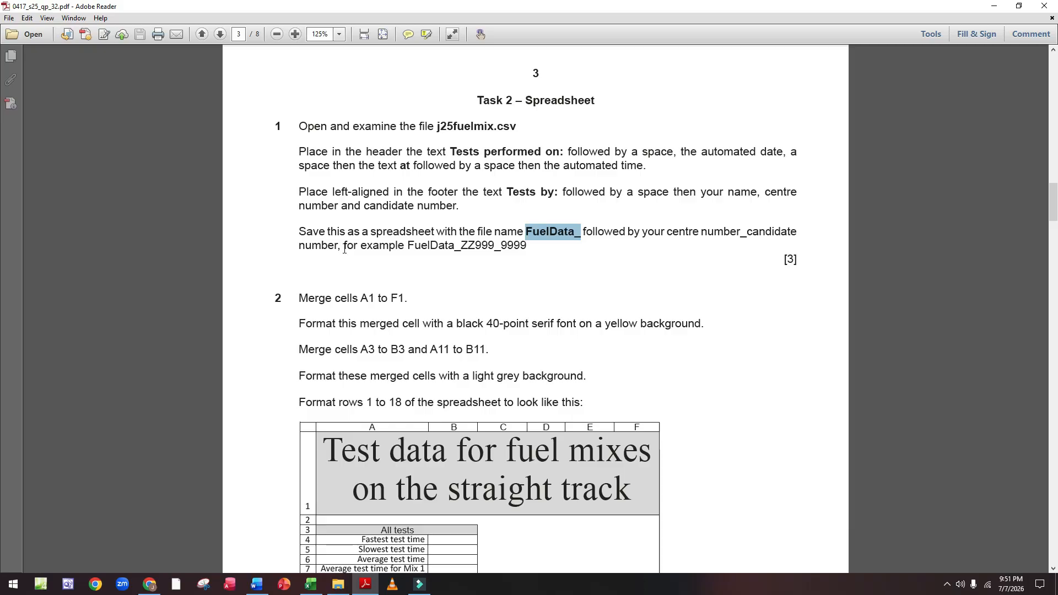
scroll(345, 248, down, 3)
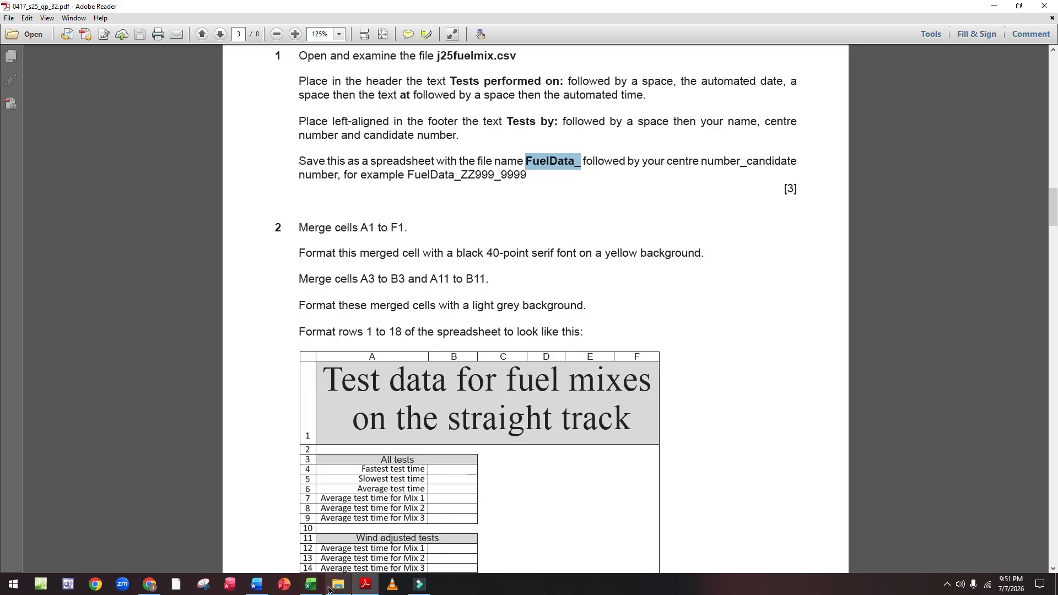
click(311, 584)
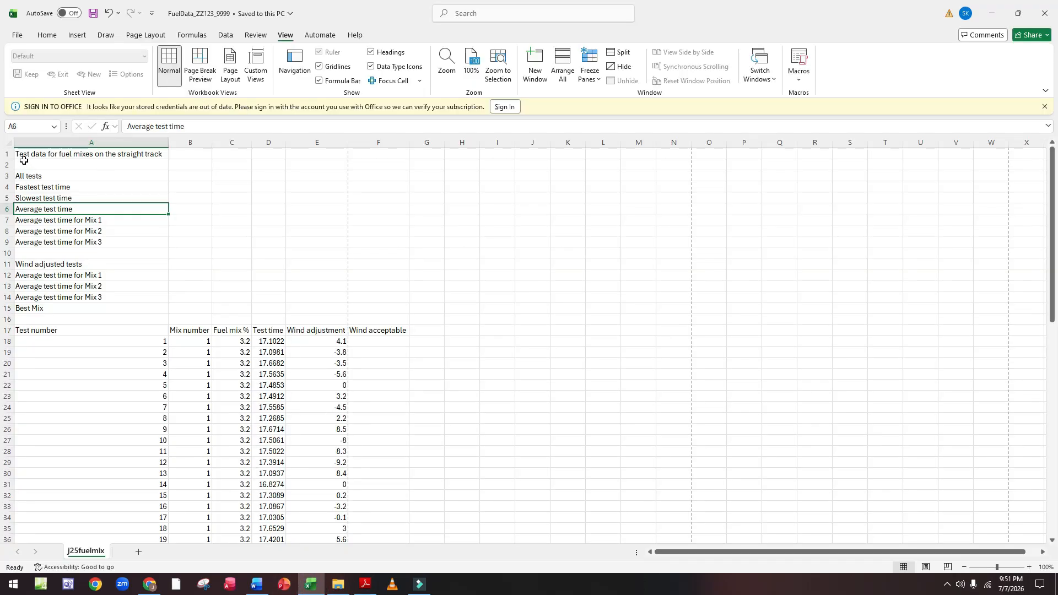
drag(23, 155, 383, 154)
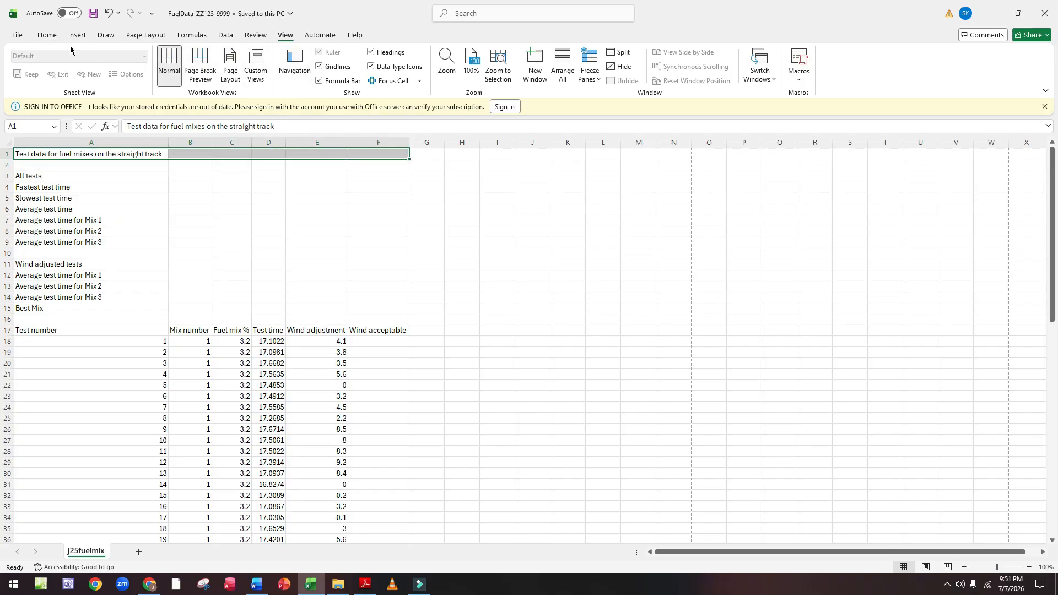
click(52, 37)
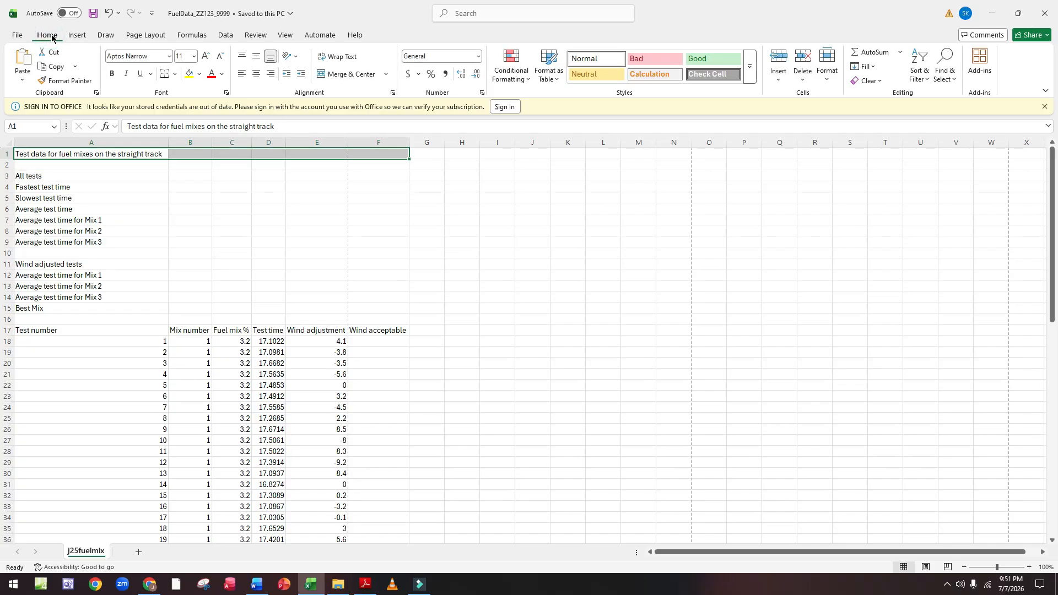
click(343, 76)
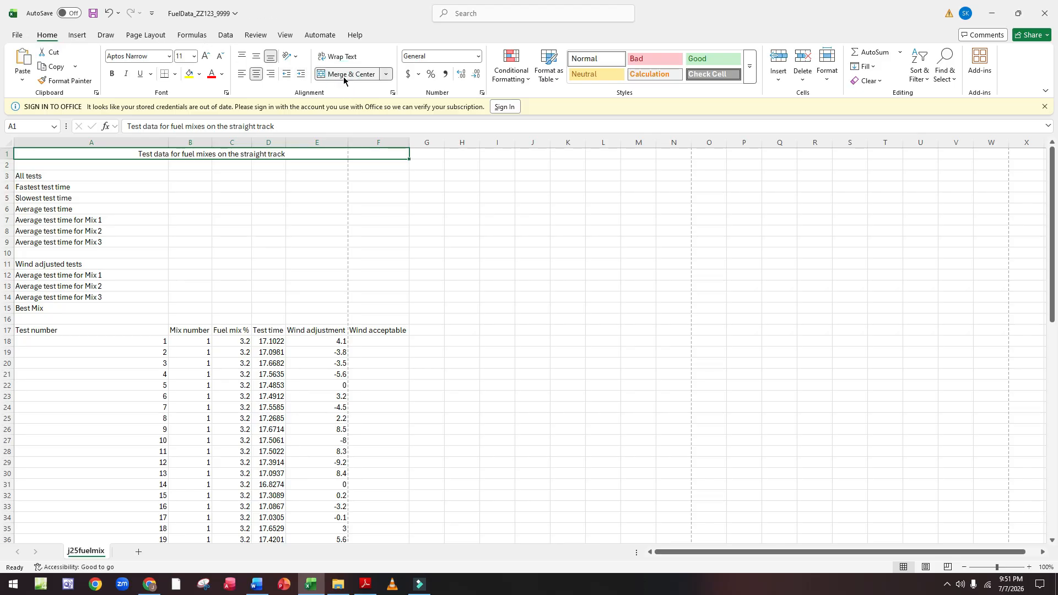
Format the merged title cell A1 in 40-point Times New Roman.
click(194, 57)
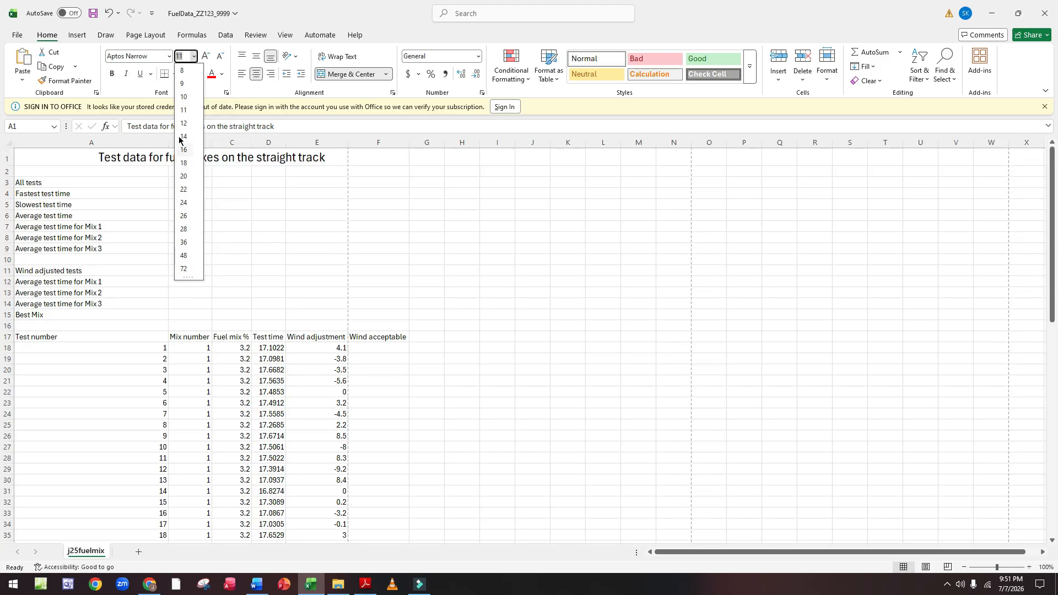
key(BackSpace)
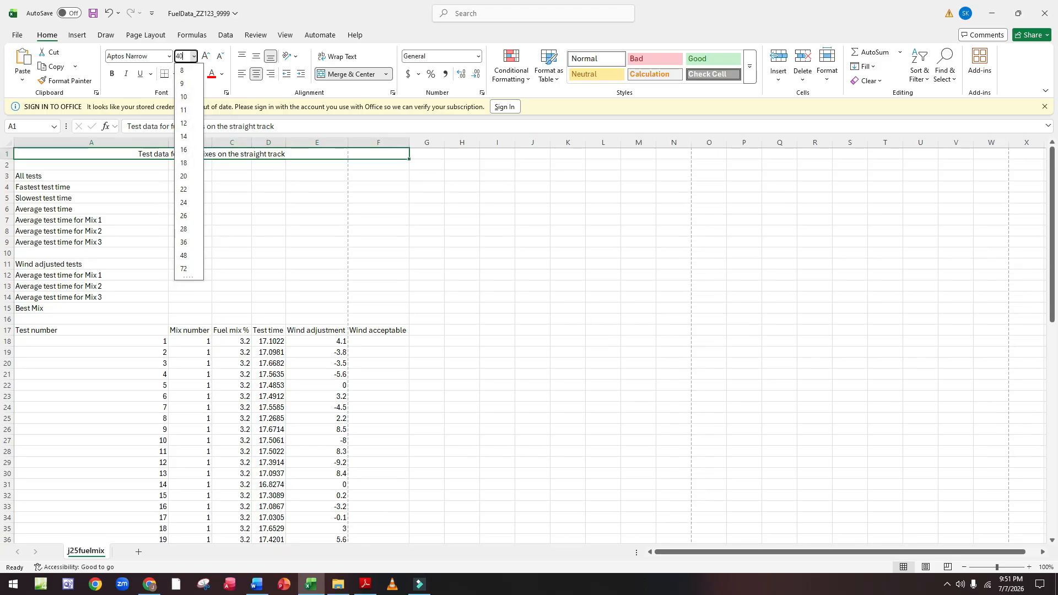
key(Return)
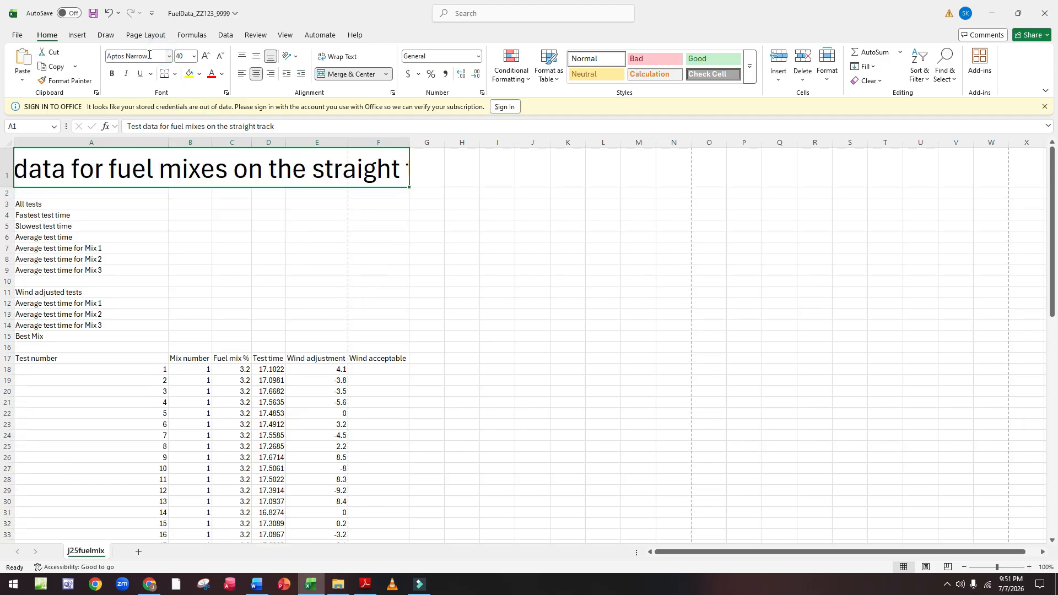
click(149, 55)
key(BackSpace)
text(Times New Roman)
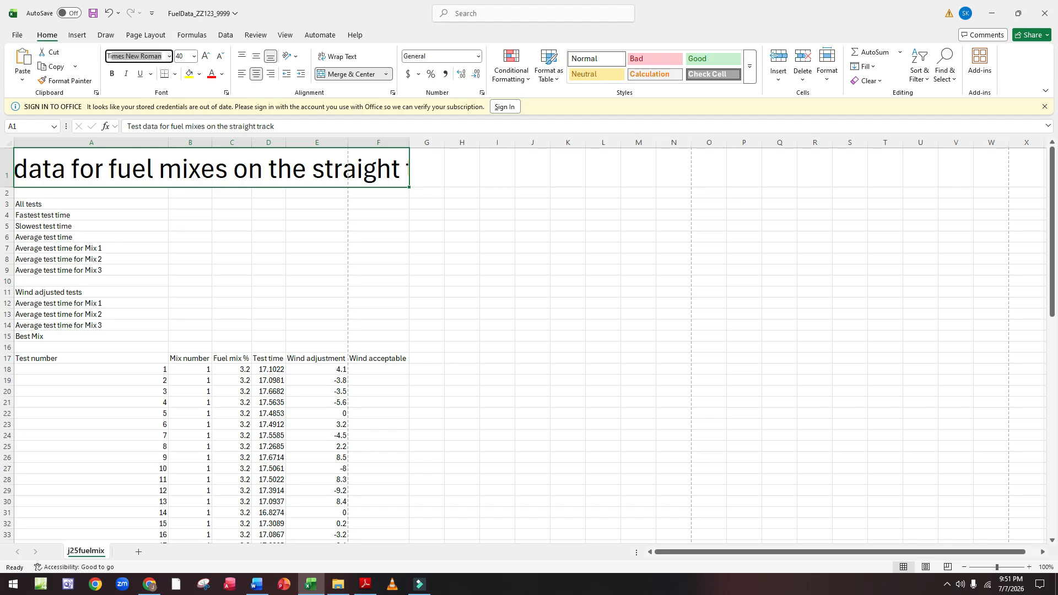
key(Return)
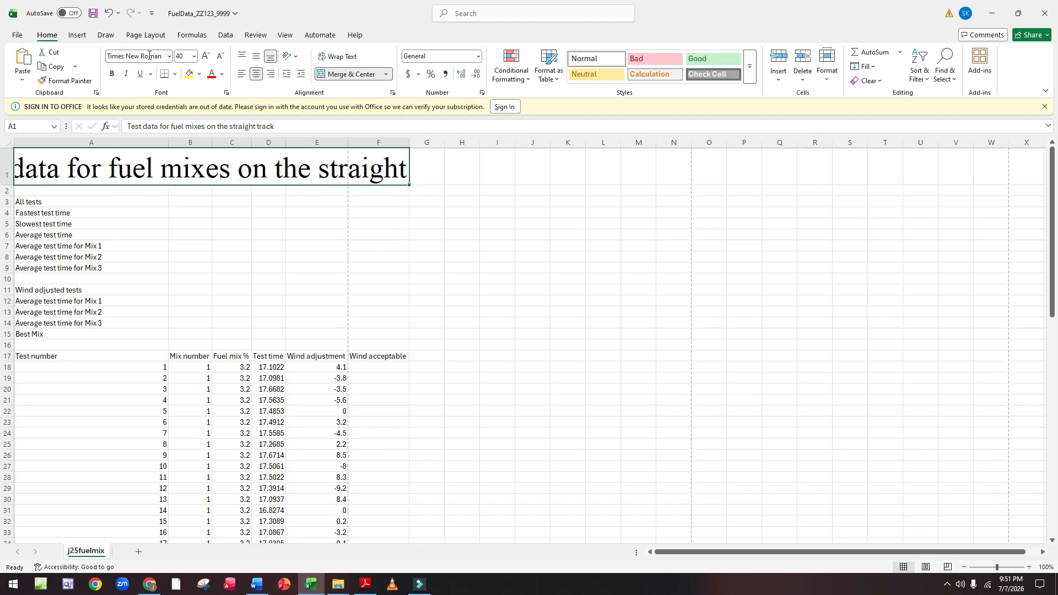
Give the merged title a yellow background and wrap its text onto two lines in a taller row 1.
click(188, 74)
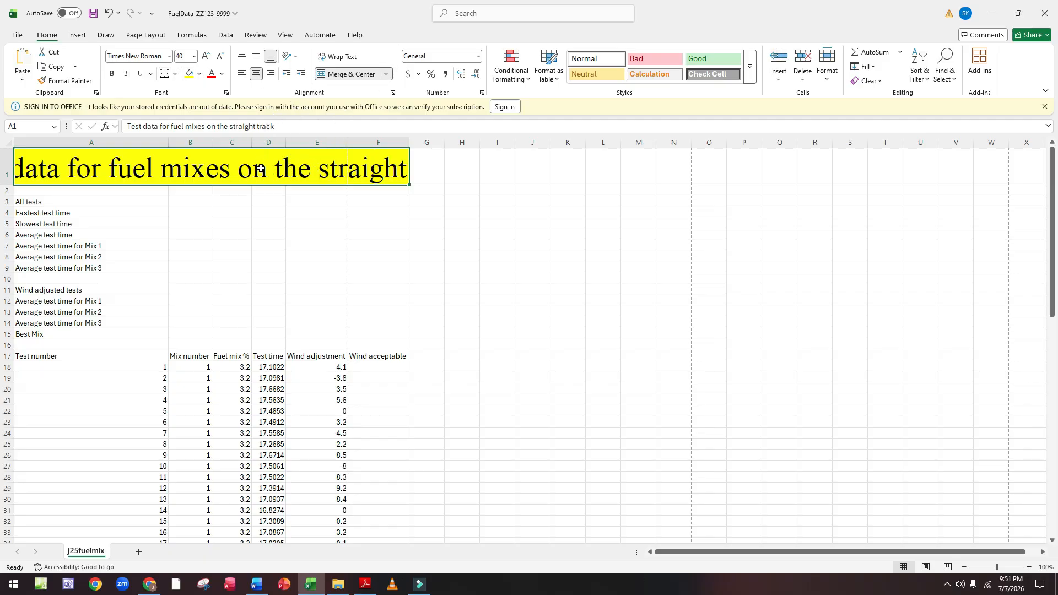
click(348, 61)
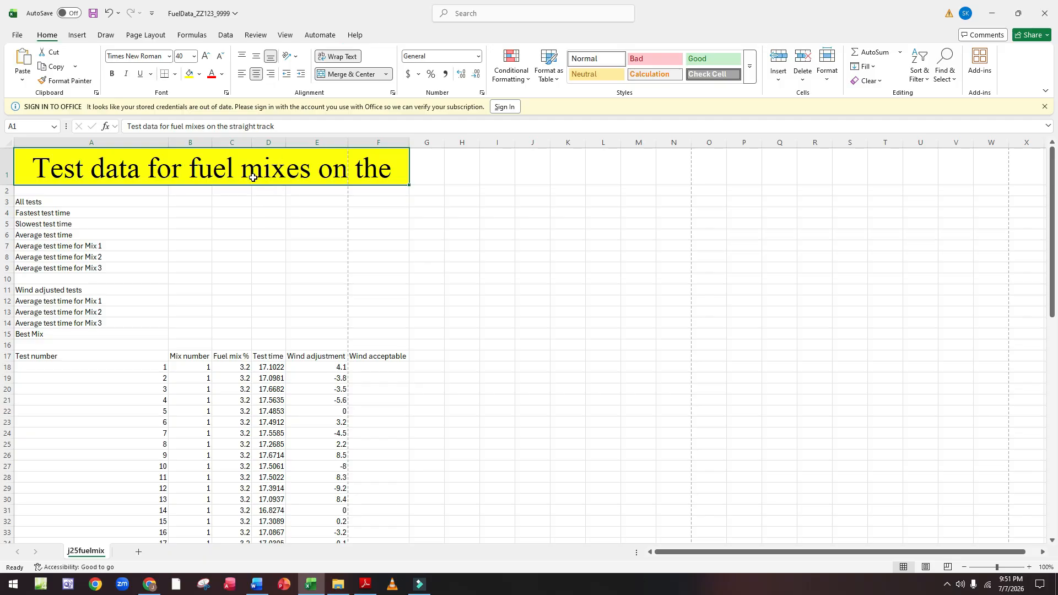
drag(9, 186, 8, 230)
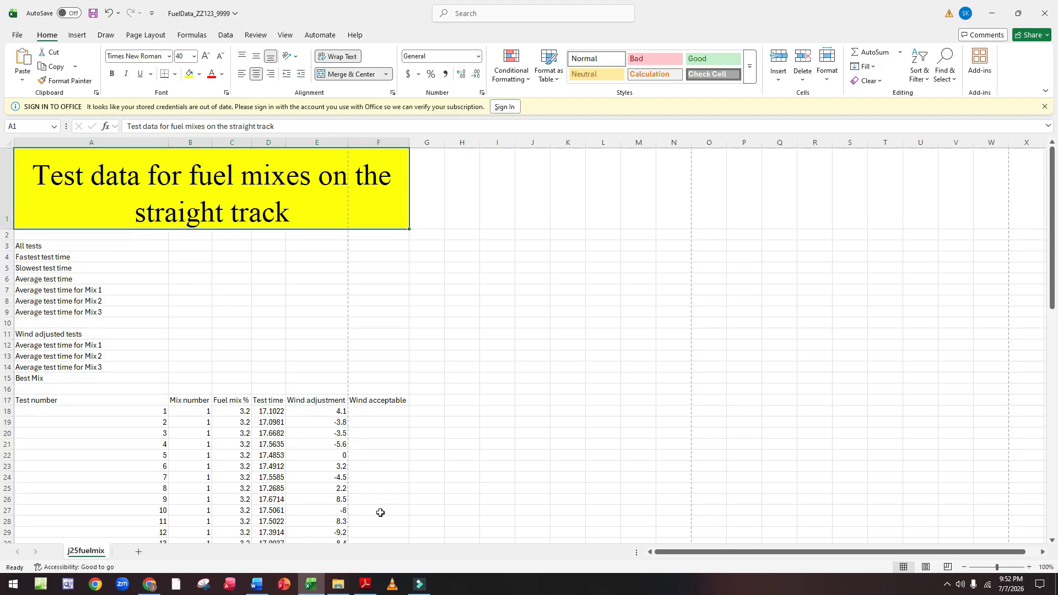
Check the merging instructions in the exam PDF, and merge and centre cells A3 to B3 and A11 to B11 in Excel.
click(366, 585)
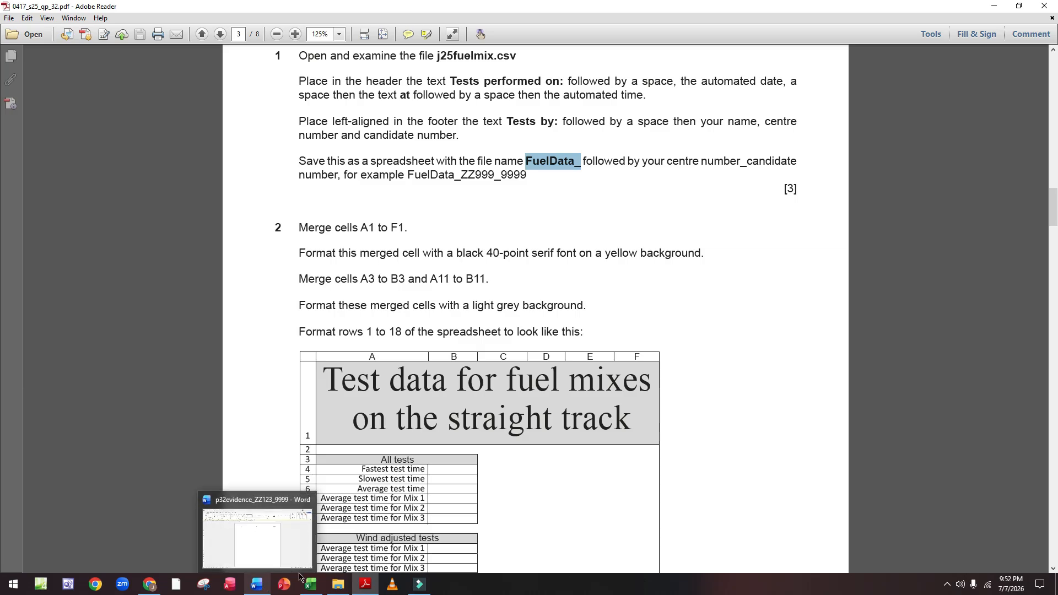
click(312, 586)
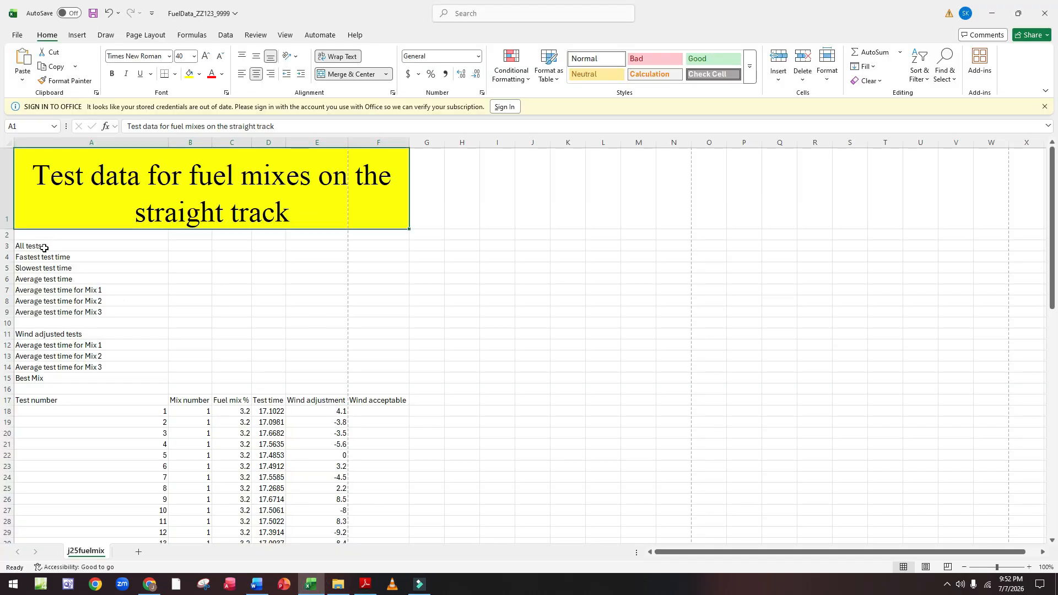
drag(44, 248, 209, 246)
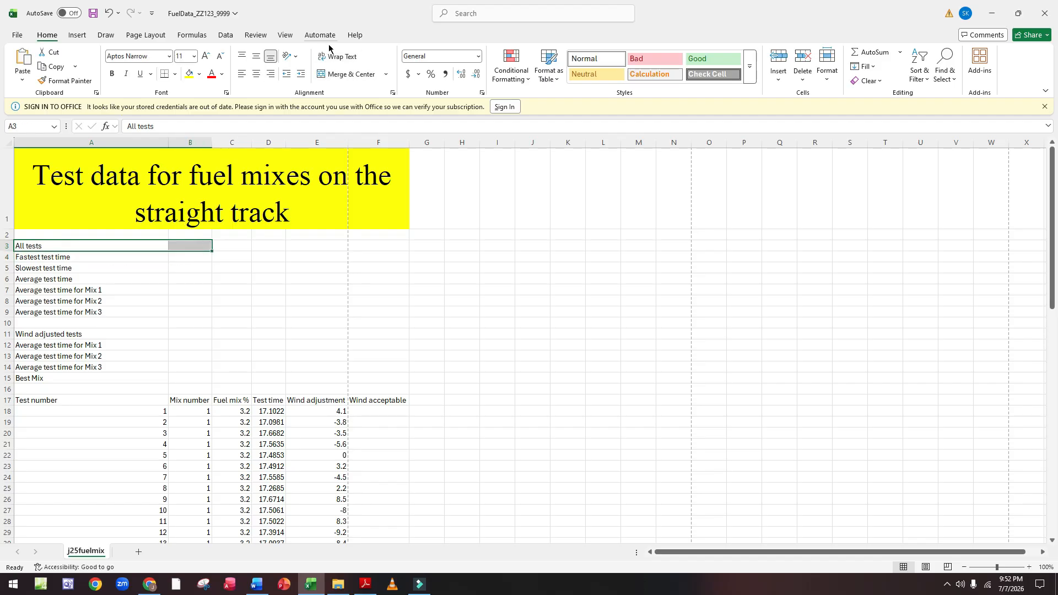
click(337, 74)
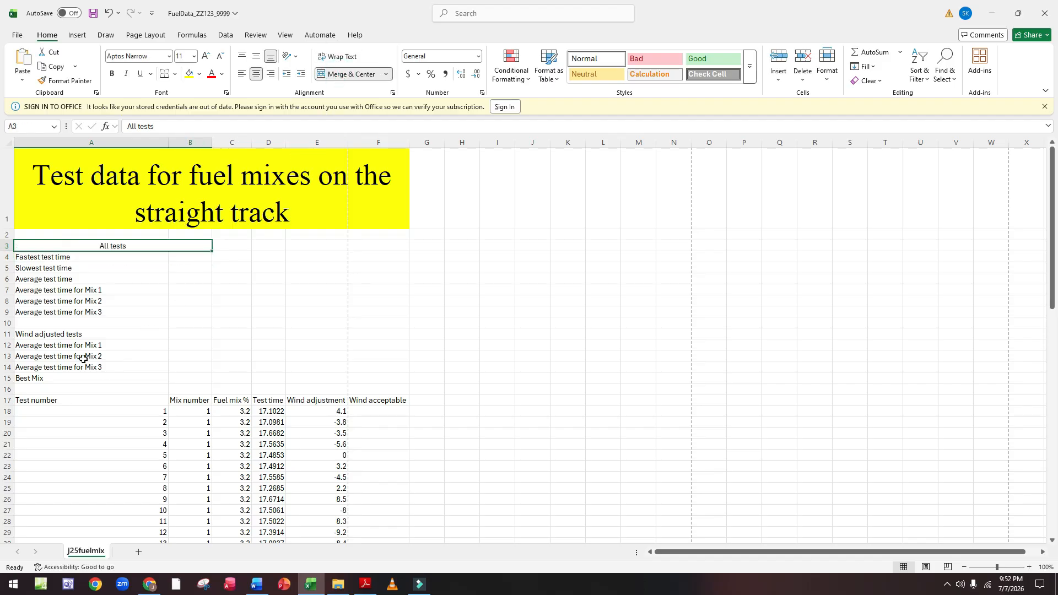
drag(65, 335, 194, 336)
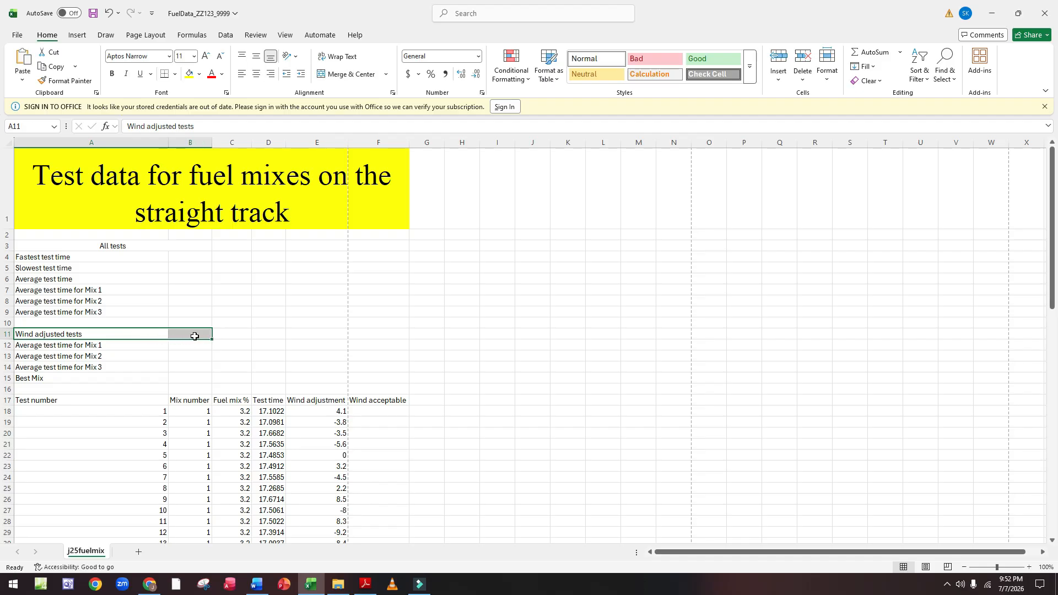
click(338, 57)
click(340, 58)
click(338, 74)
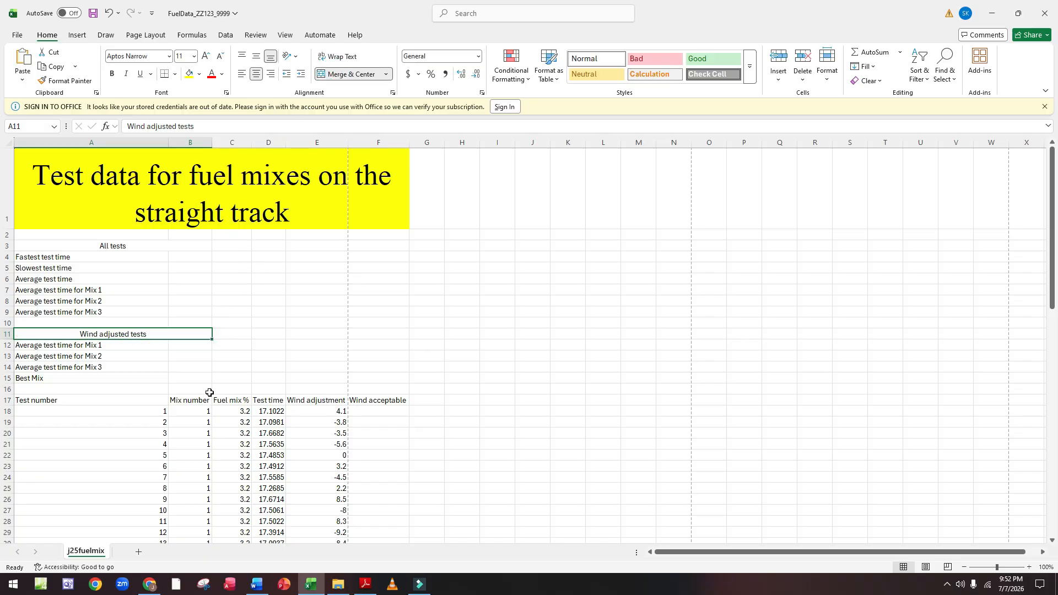
Check the background instruction in the exam PDF and fill the merged All tests and Wind adjusted tests cells with grey in Excel.
click(366, 585)
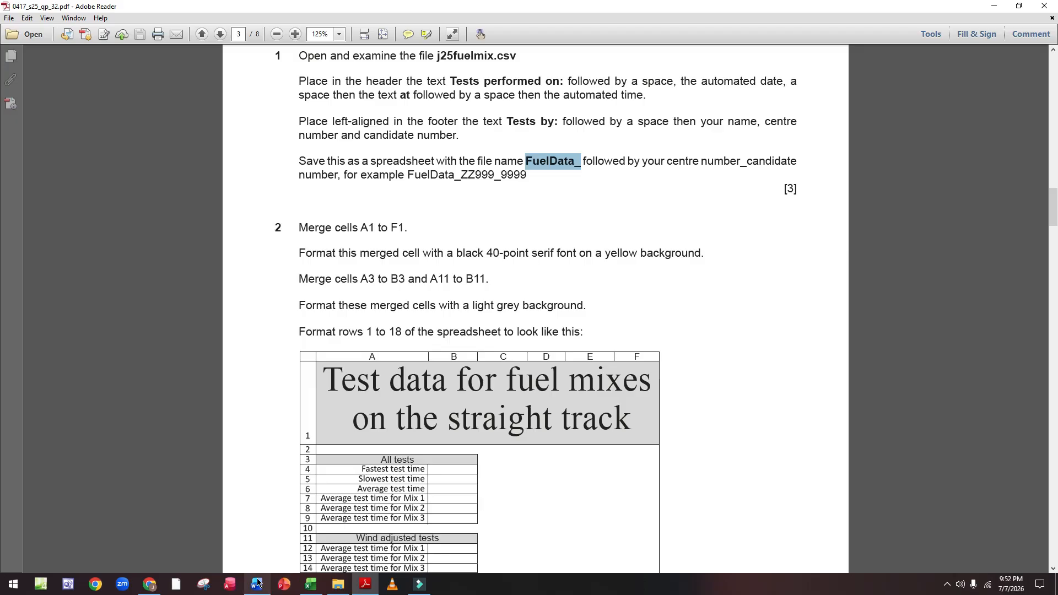
mouse_move(301, 586)
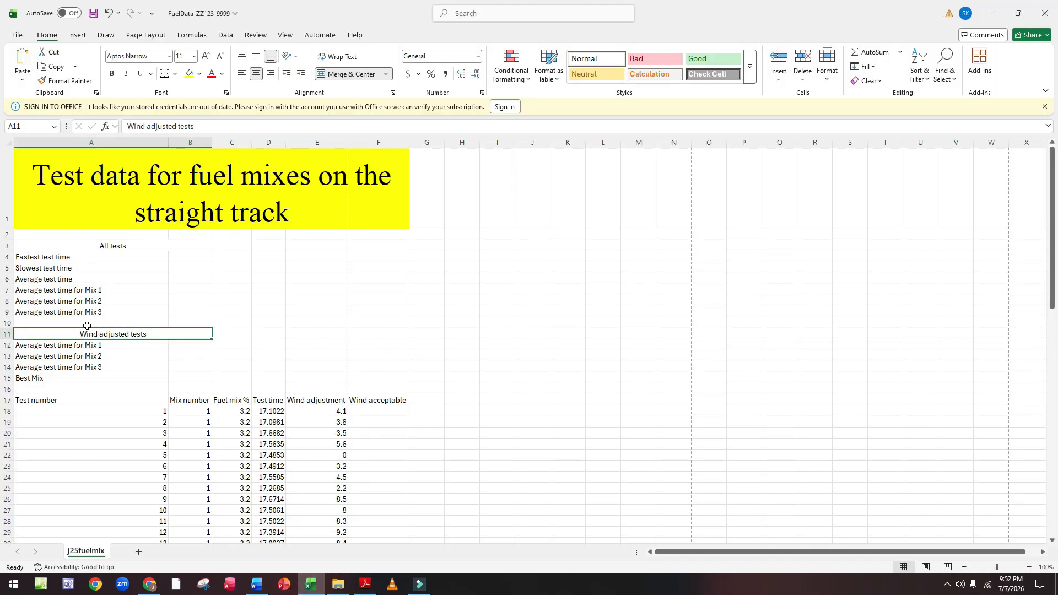
click(140, 249)
click(140, 249)
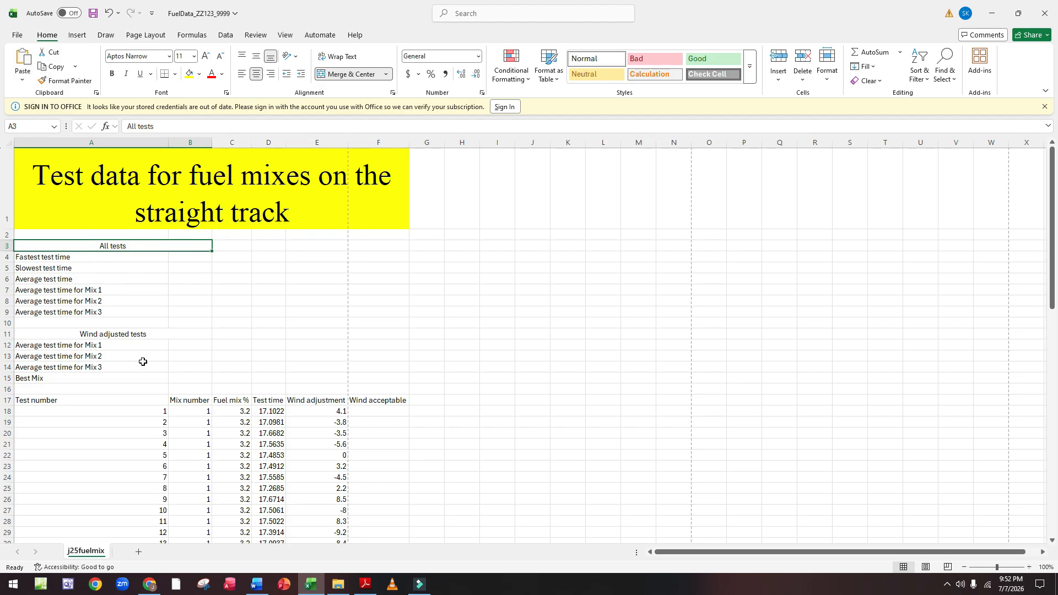
ctrl+click(143, 336)
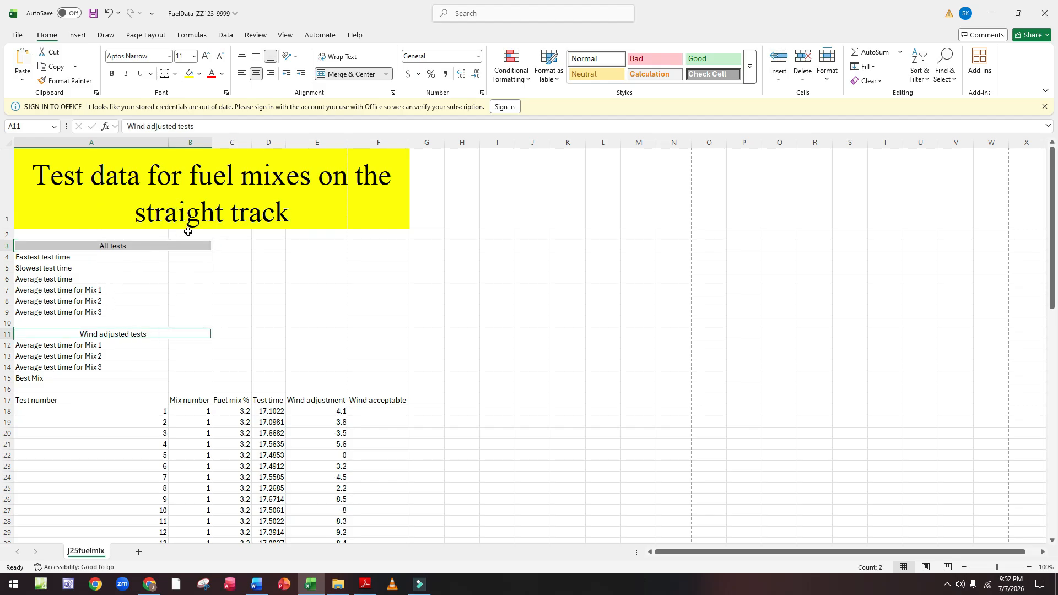
click(199, 74)
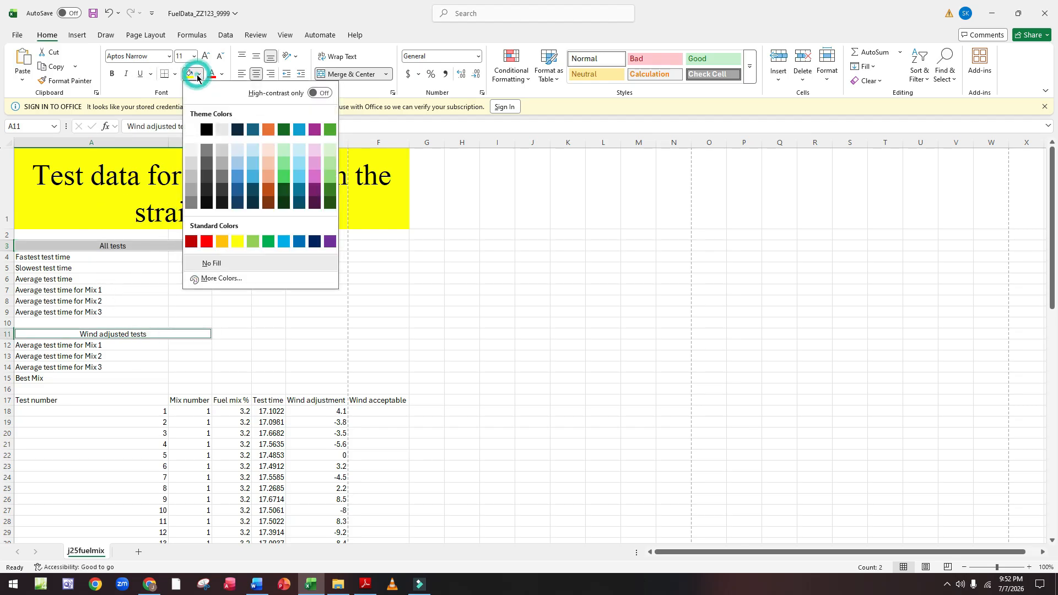
click(191, 191)
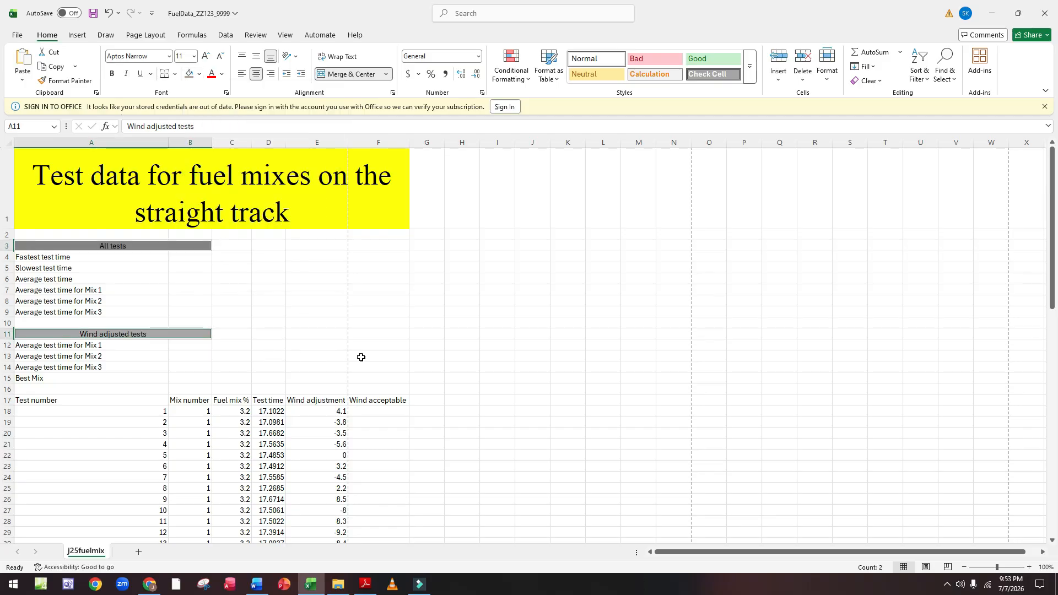
Review the sample layout of rows 1 to 18 in the exam PDF and centre the headings in A17 to F17 horizontally in Excel.
click(360, 590)
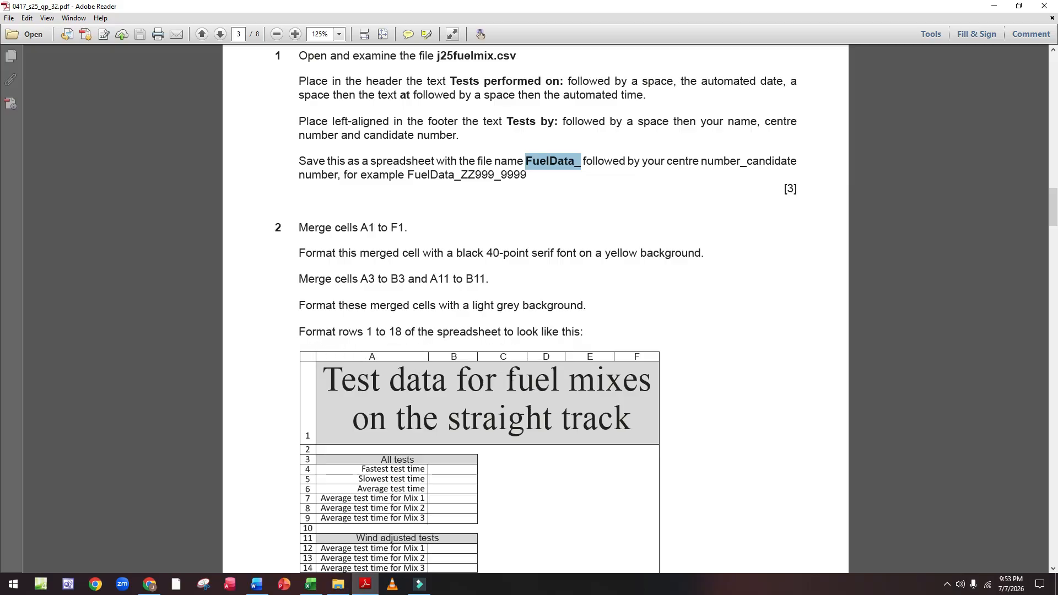
scroll(444, 396, down, 3)
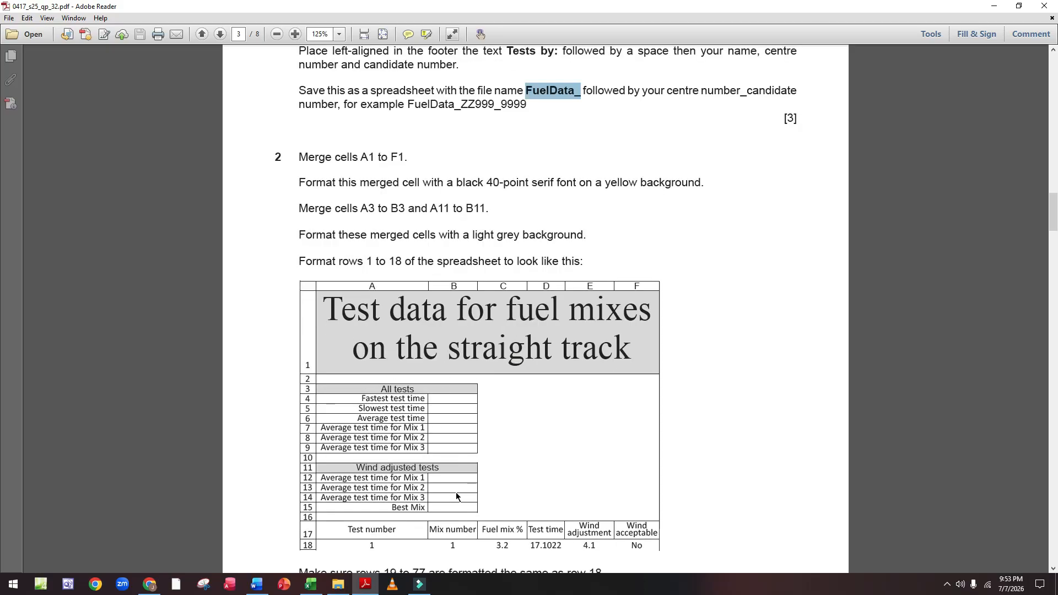
click(310, 584)
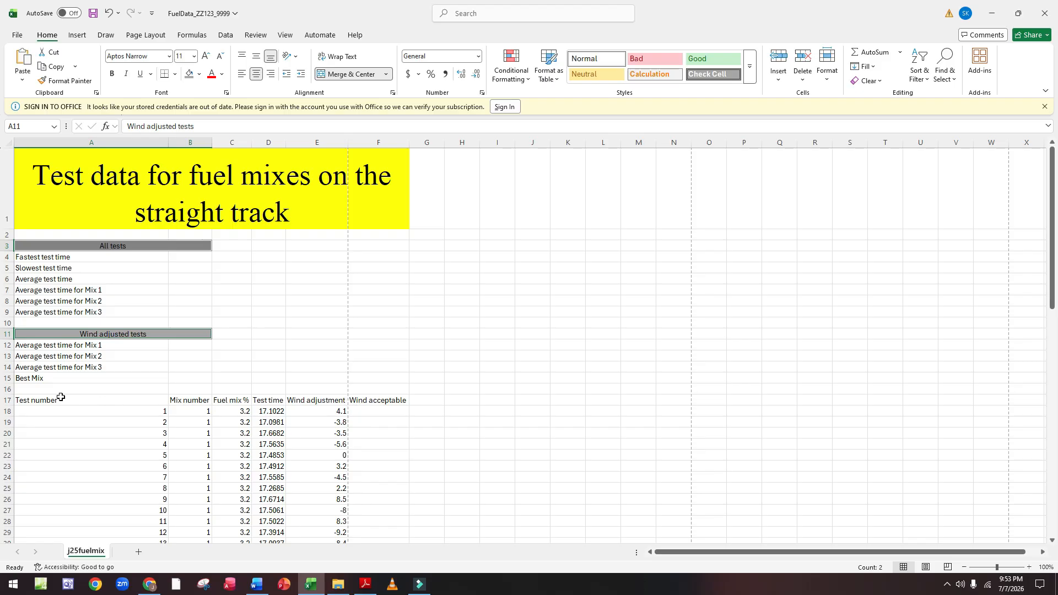
drag(61, 397, 357, 406)
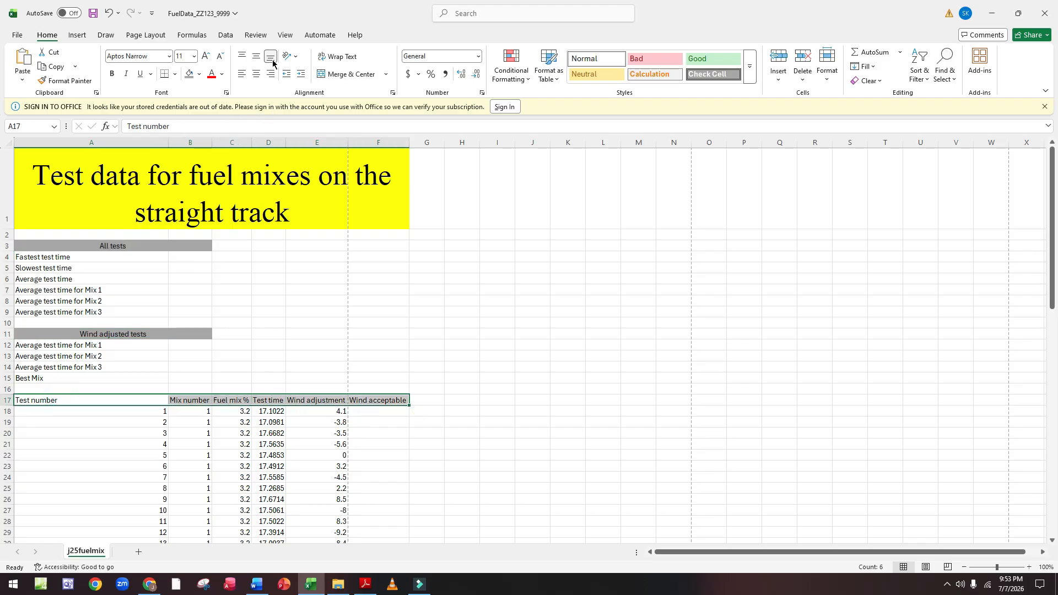
click(256, 75)
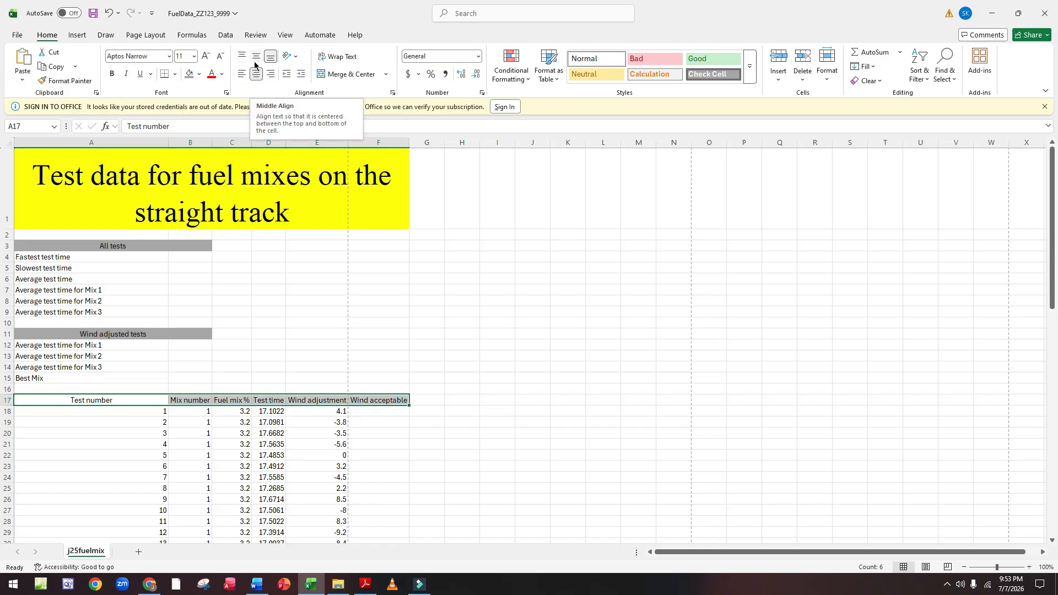
Narrow columns E and F and wrap the Wind adjustment and Wind acceptable headings in E17 and F17.
click(304, 400)
drag(304, 401, 339, 401)
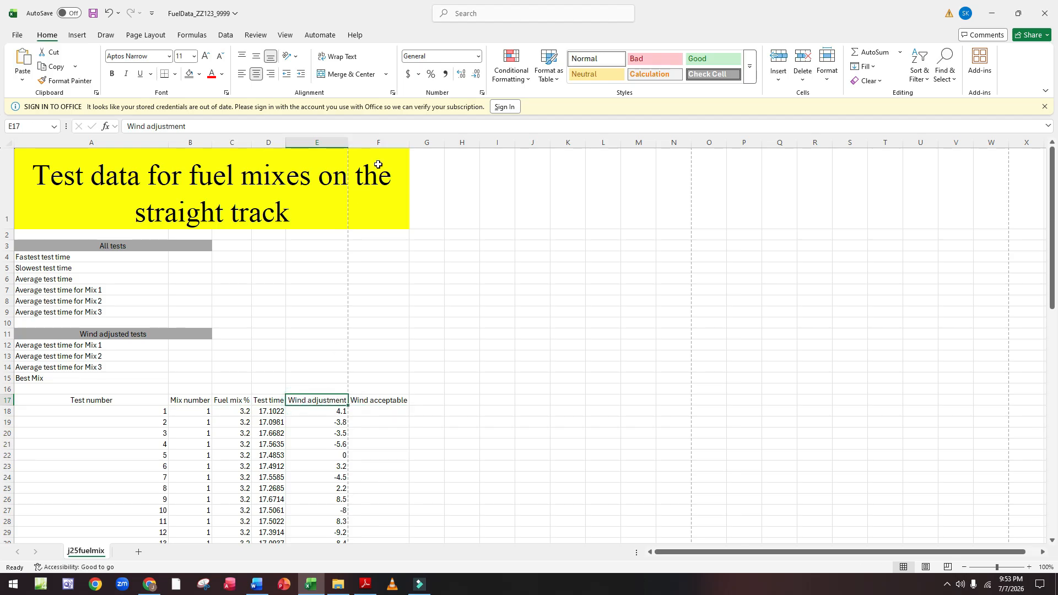
drag(348, 146, 389, 147)
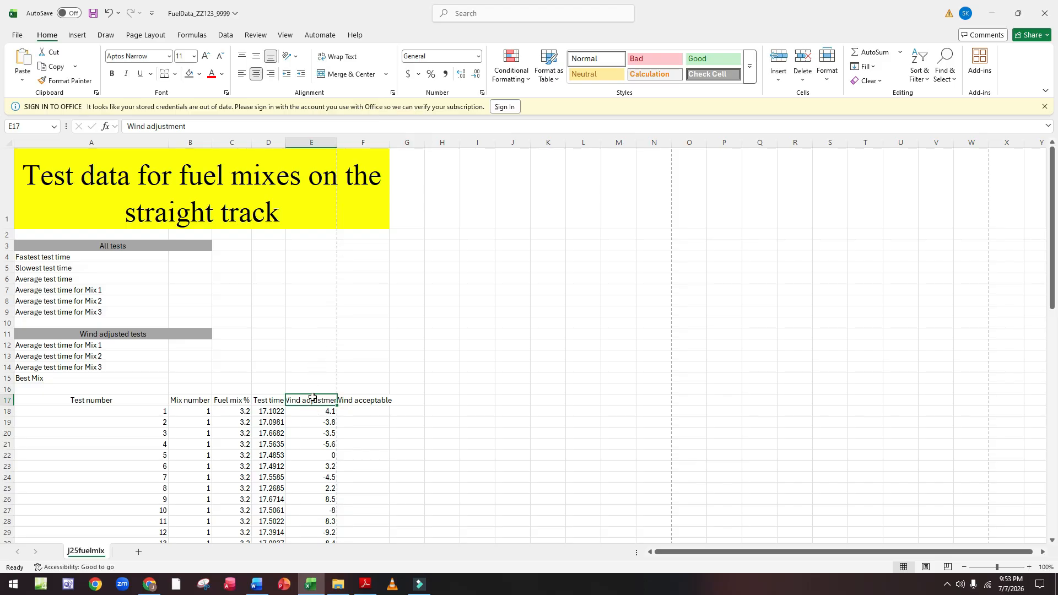
drag(312, 398, 363, 399)
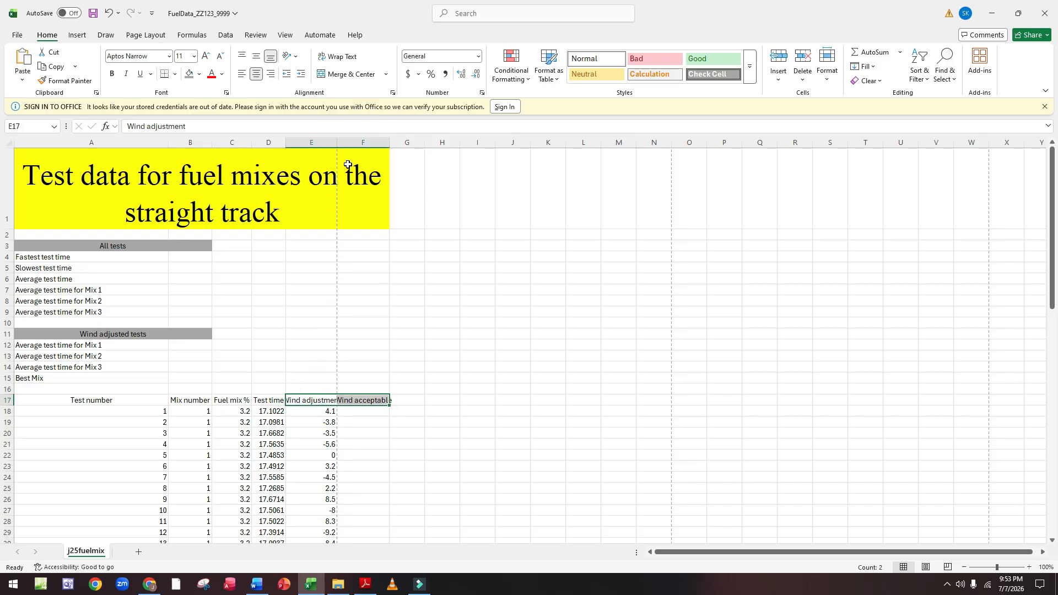
click(339, 57)
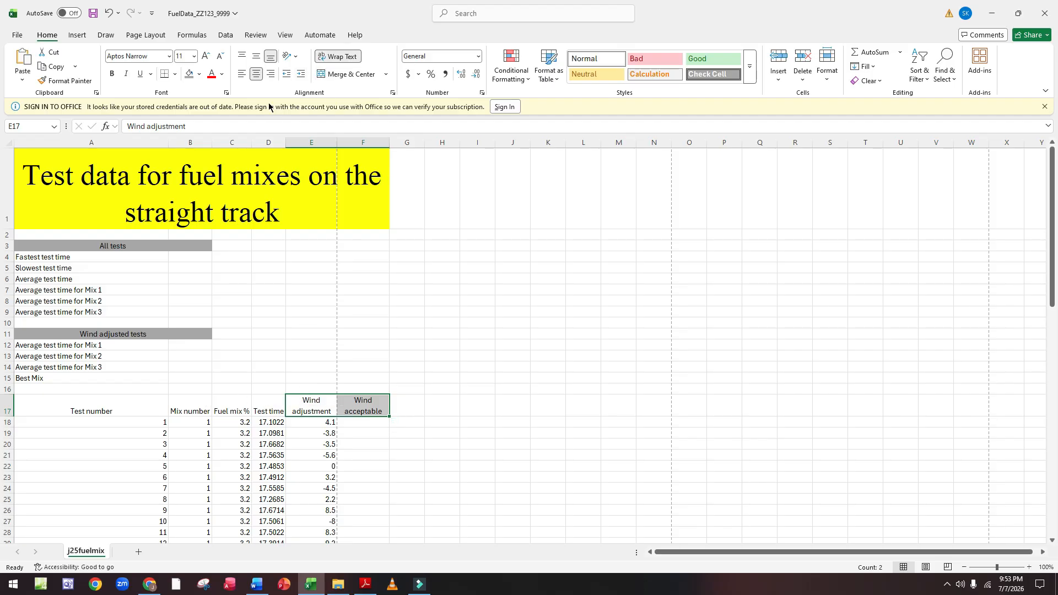
Align the row 17 headings from A17 to F17 vertically to the middle of their cells.
click(256, 56)
drag(83, 411, 361, 405)
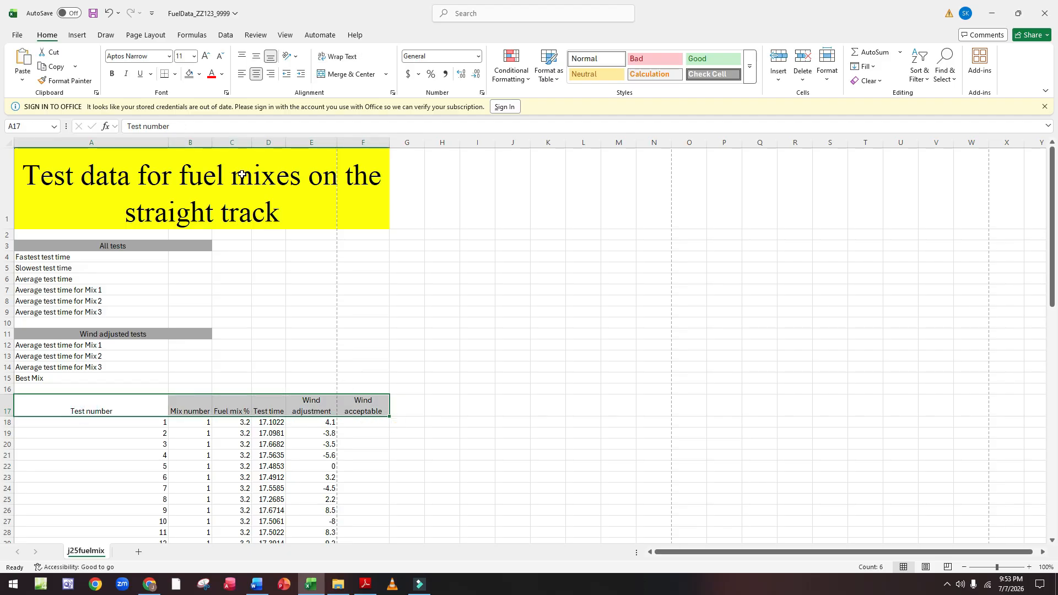
click(255, 58)
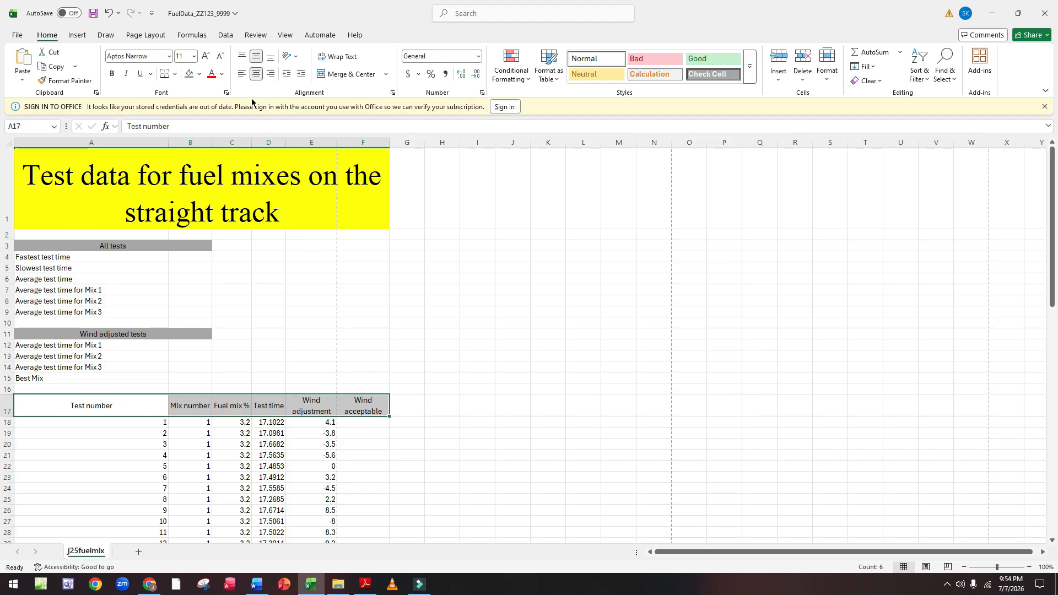
Centre the test data in cells A18 to F77 horizontally.
scroll(270, 256, down, 1)
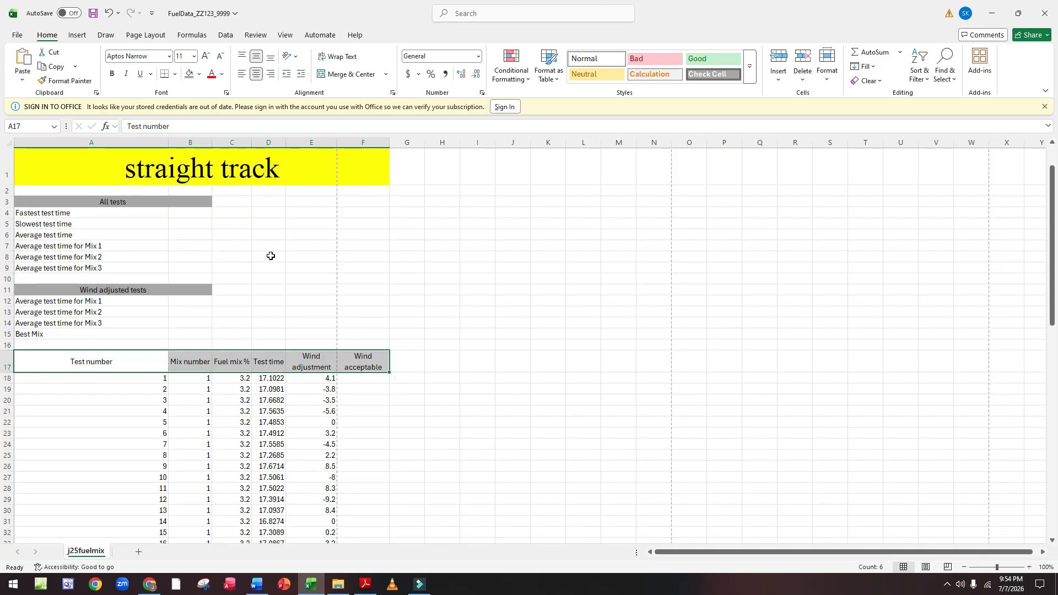
scroll(271, 256, down, 1)
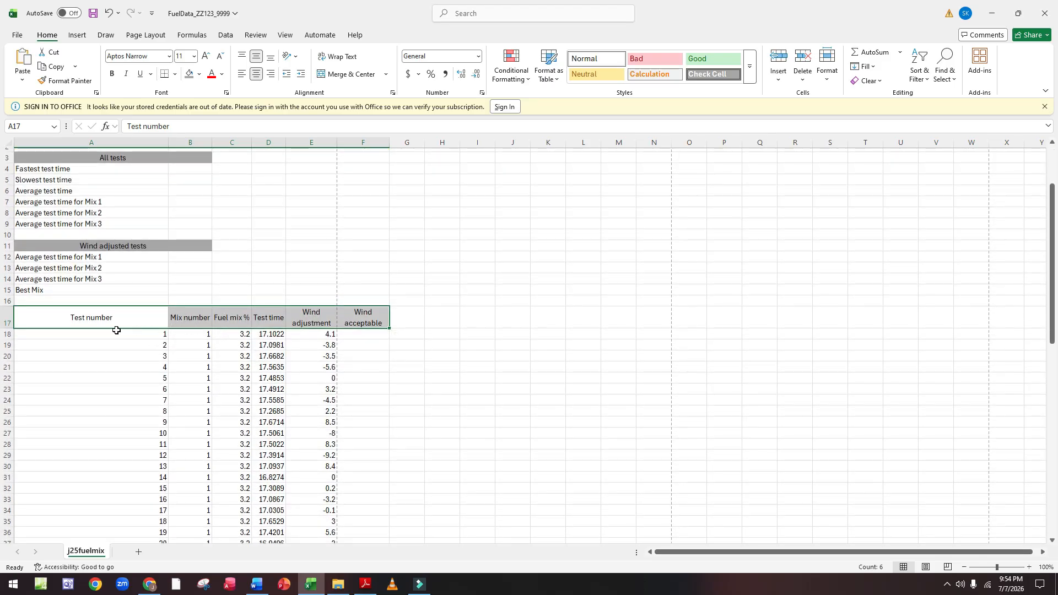
drag(114, 330, 339, 504)
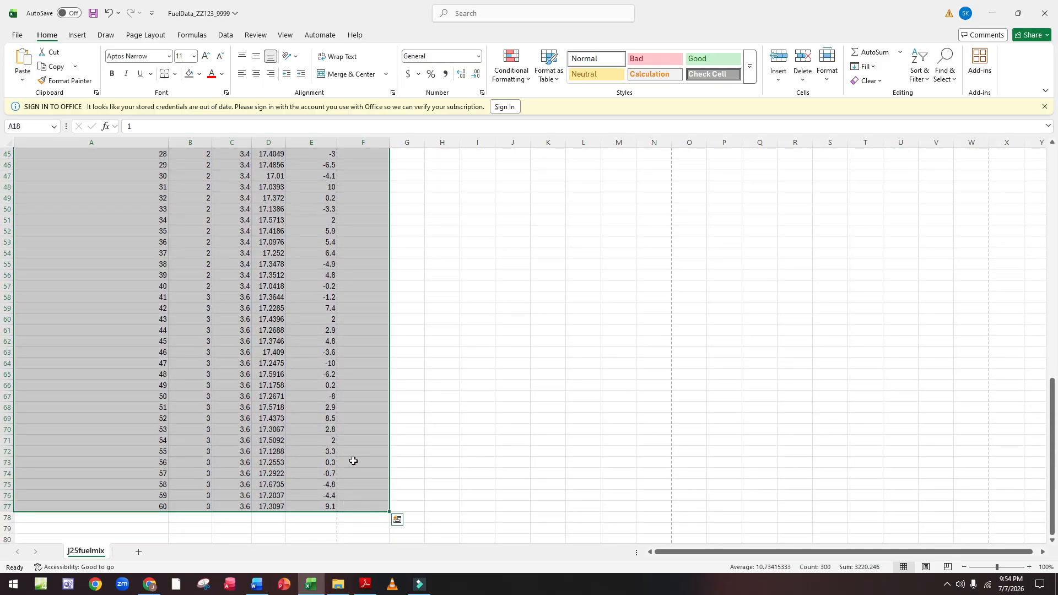
click(259, 78)
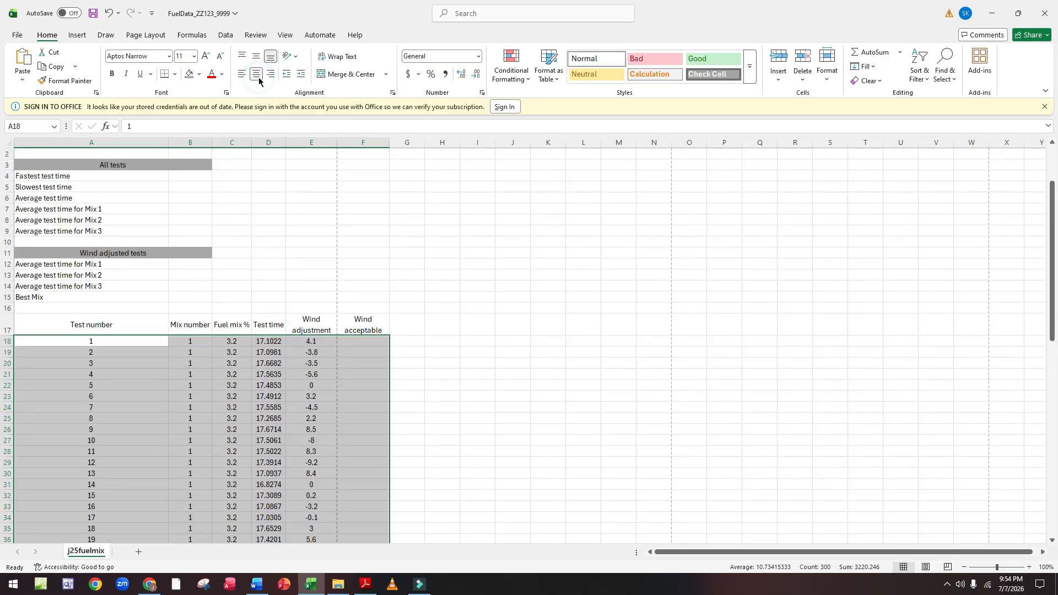
Check the sample layout in the exam PDF, and apply all borders to the All tests table, A3 to B9, in Excel.
click(433, 263)
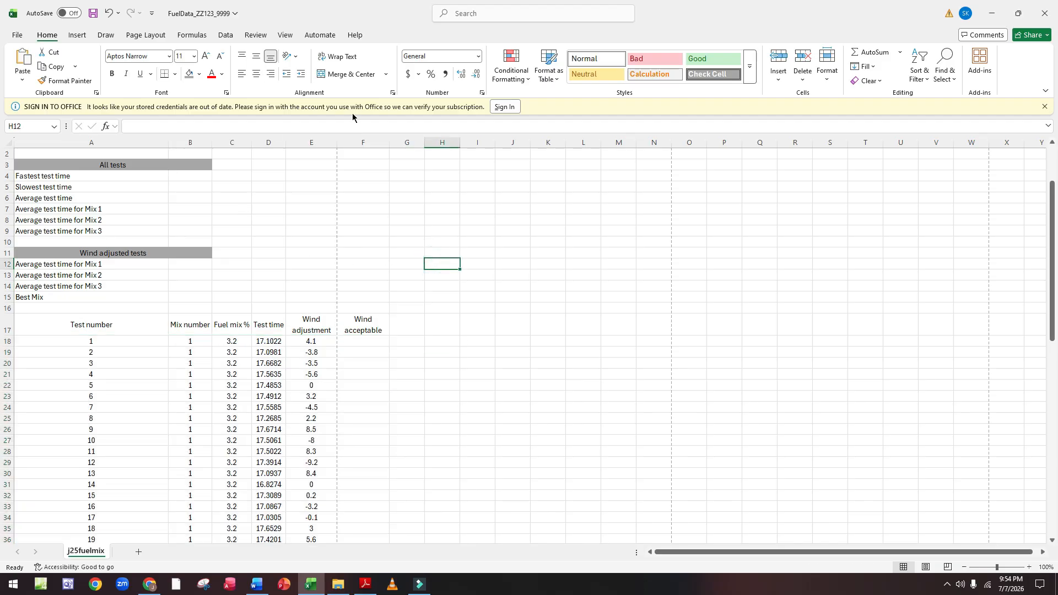
click(365, 585)
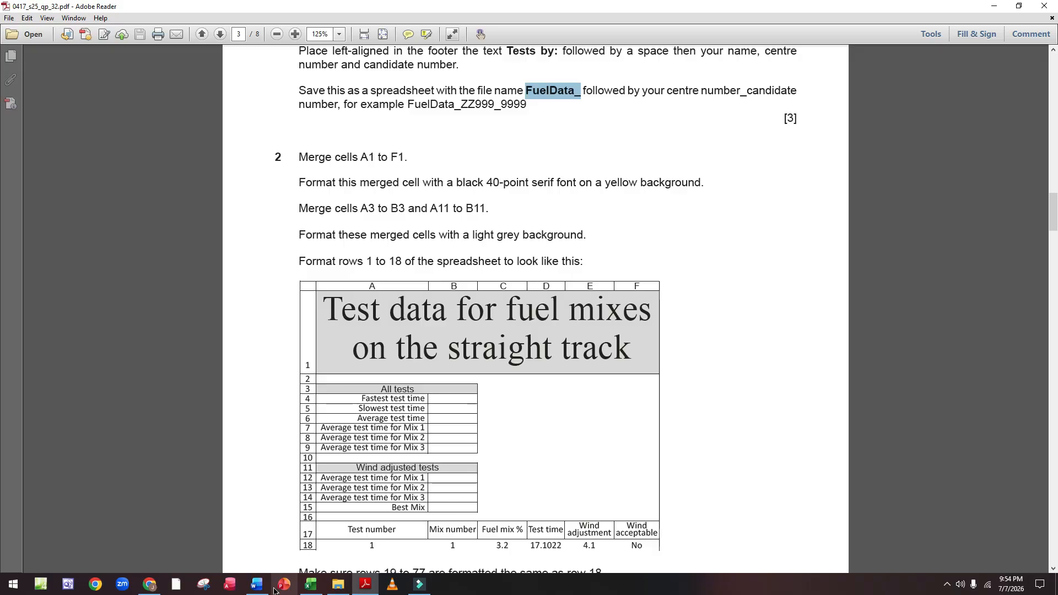
click(310, 584)
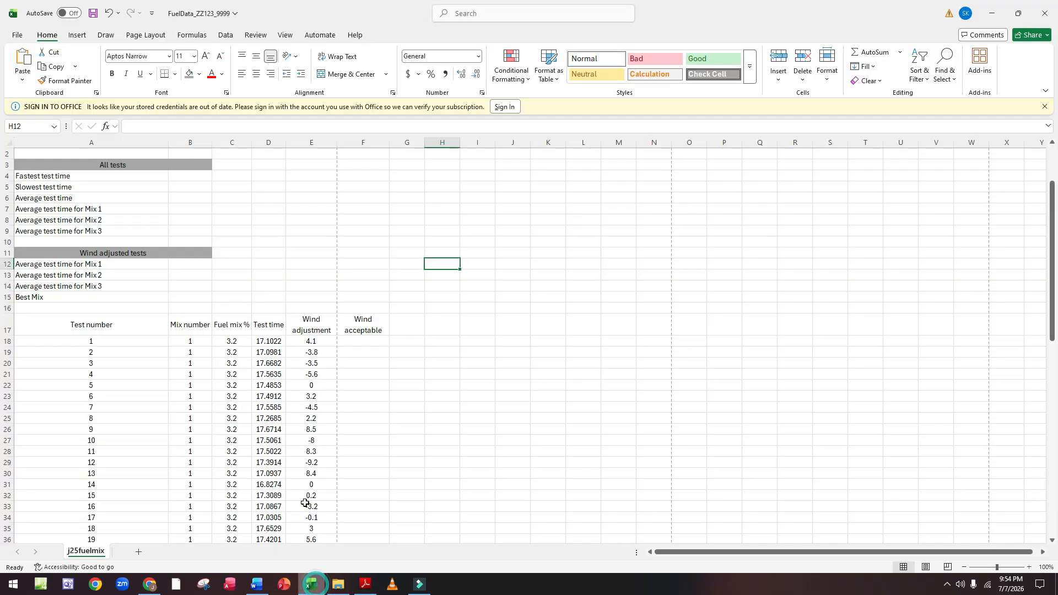
click(129, 319)
scroll(128, 201, up, 1)
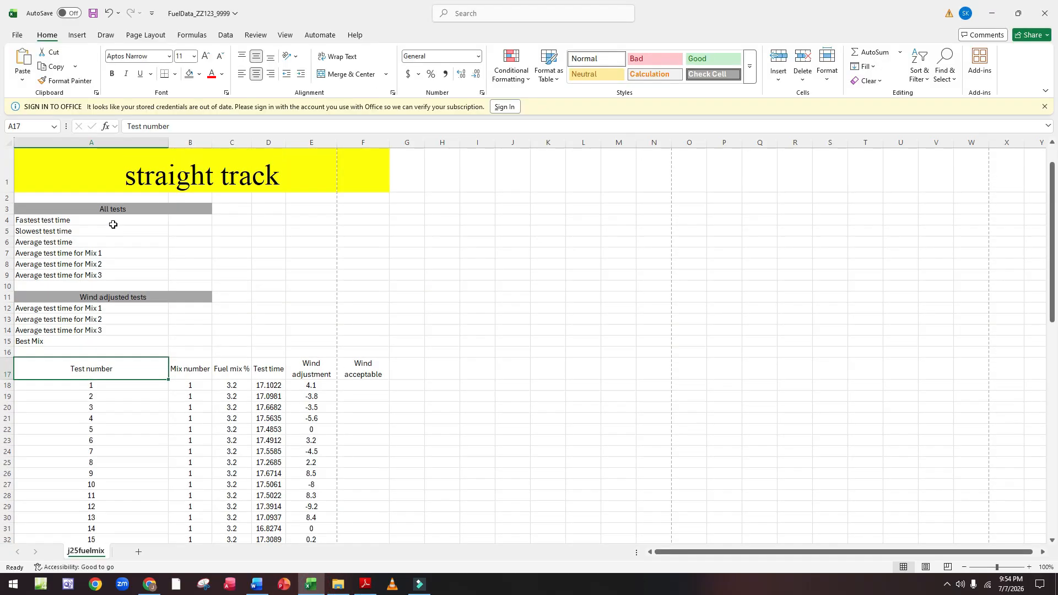
drag(98, 208, 158, 273)
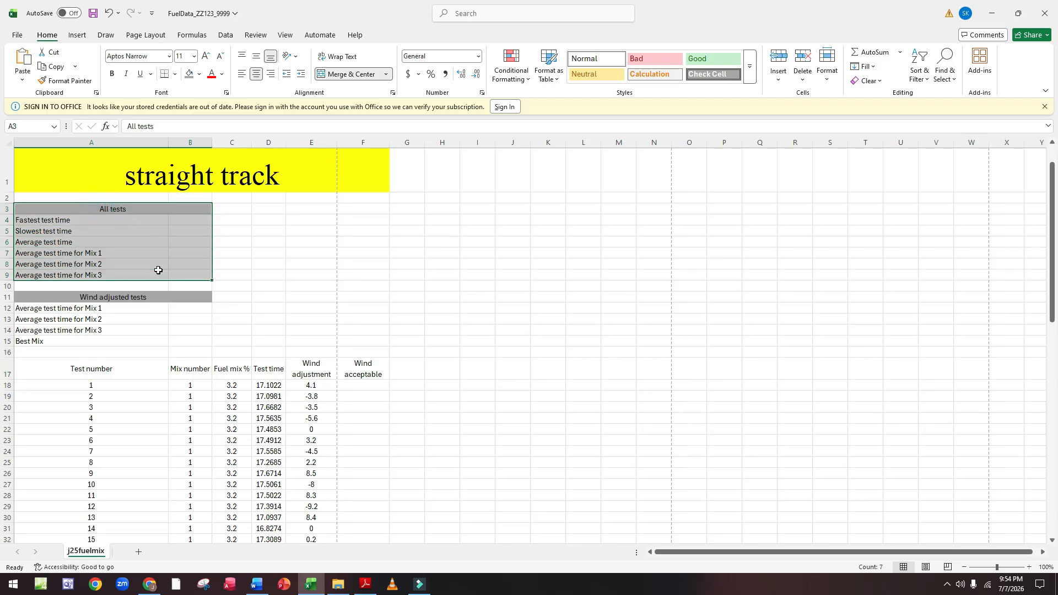
click(174, 74)
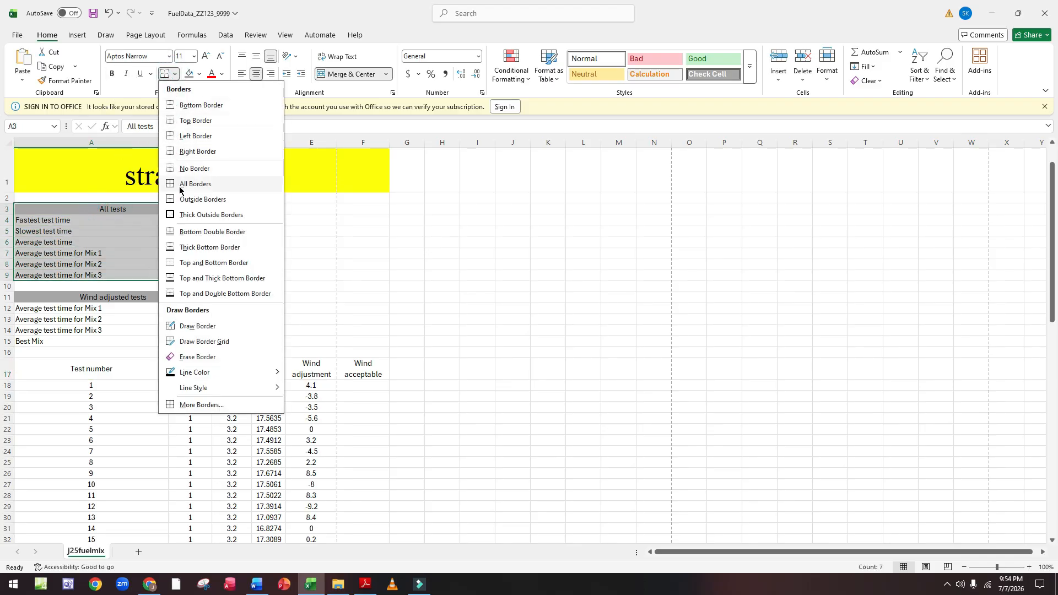
click(180, 187)
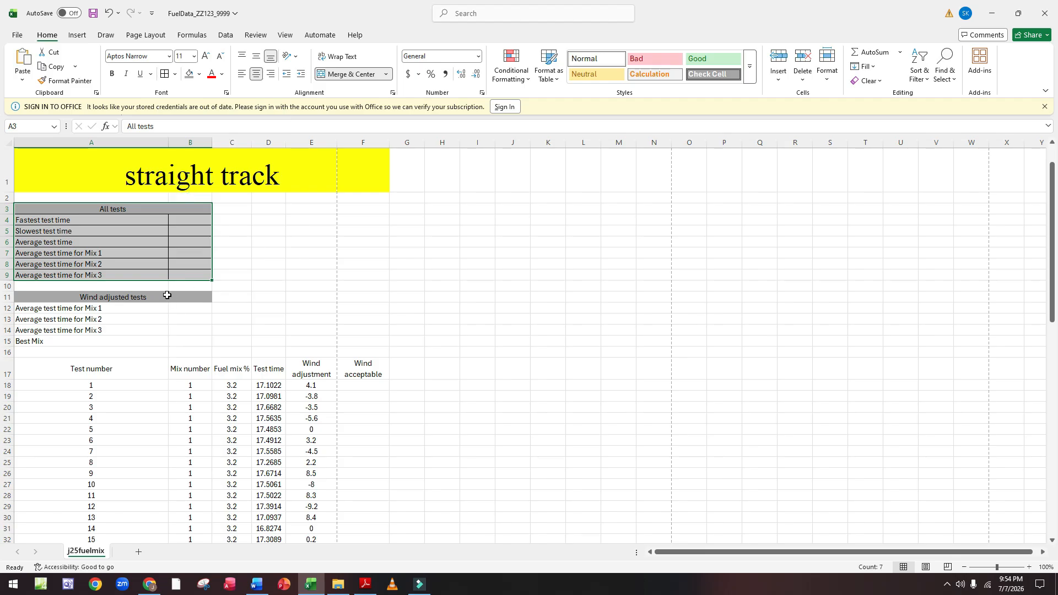
Apply all borders to the Wind adjusted tests table, A11 to B15, and to the headings in A17 to F17.
drag(167, 295, 177, 345)
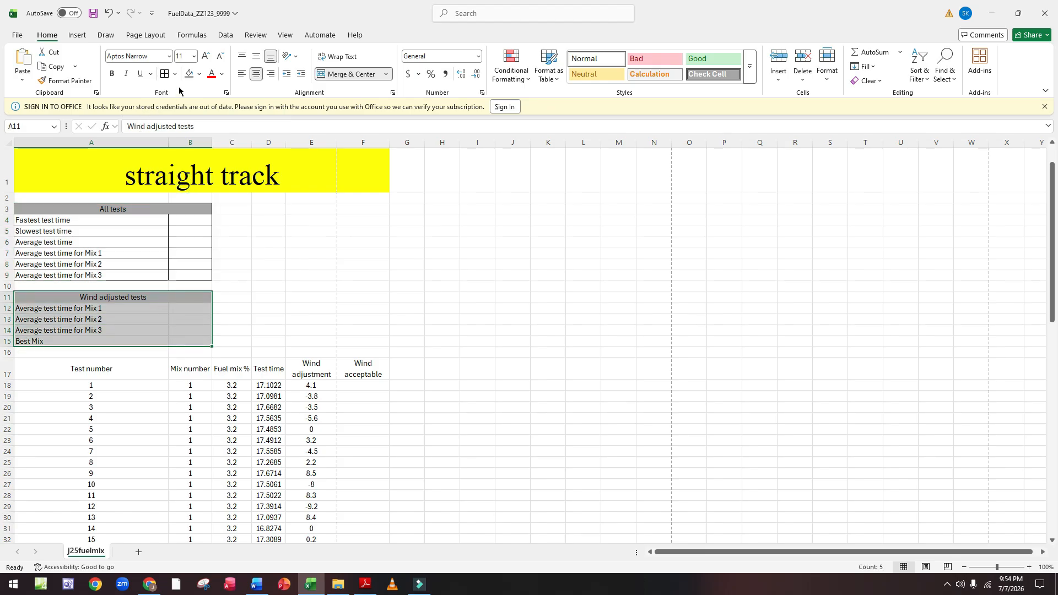
click(165, 74)
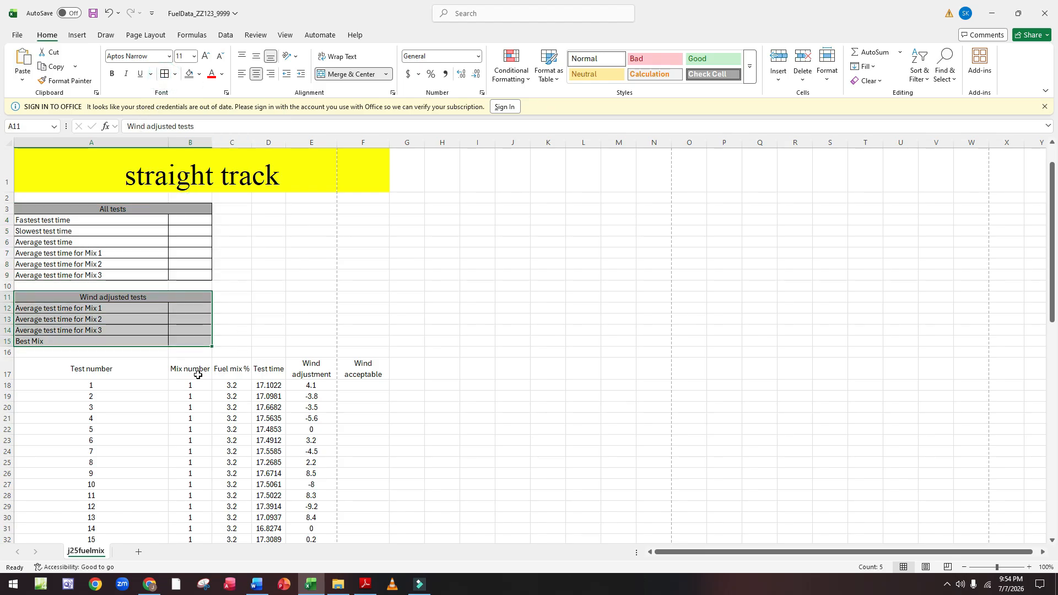
drag(56, 361, 359, 367)
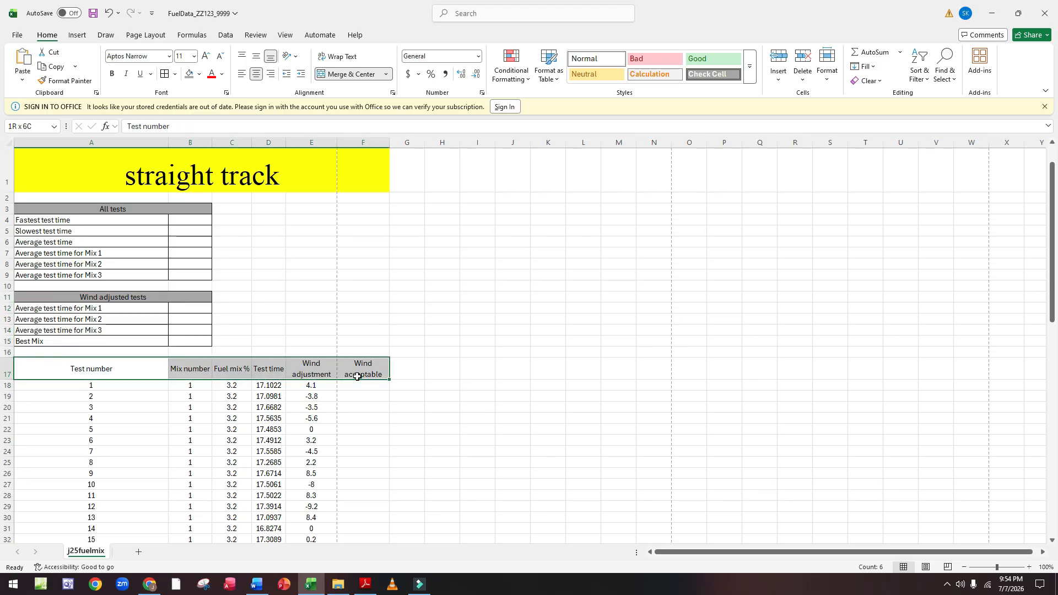
click(165, 74)
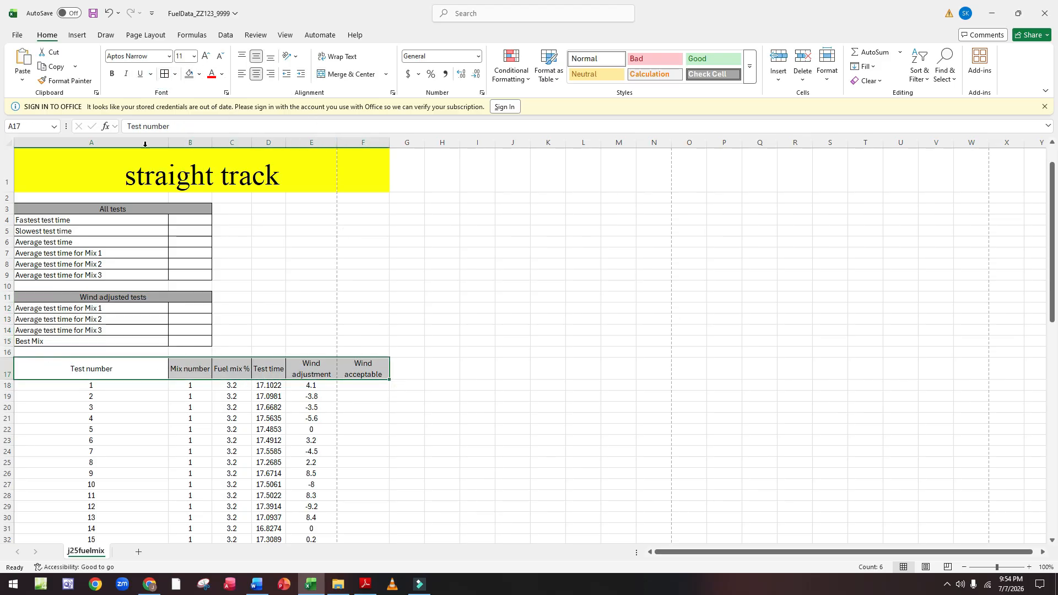
click(479, 245)
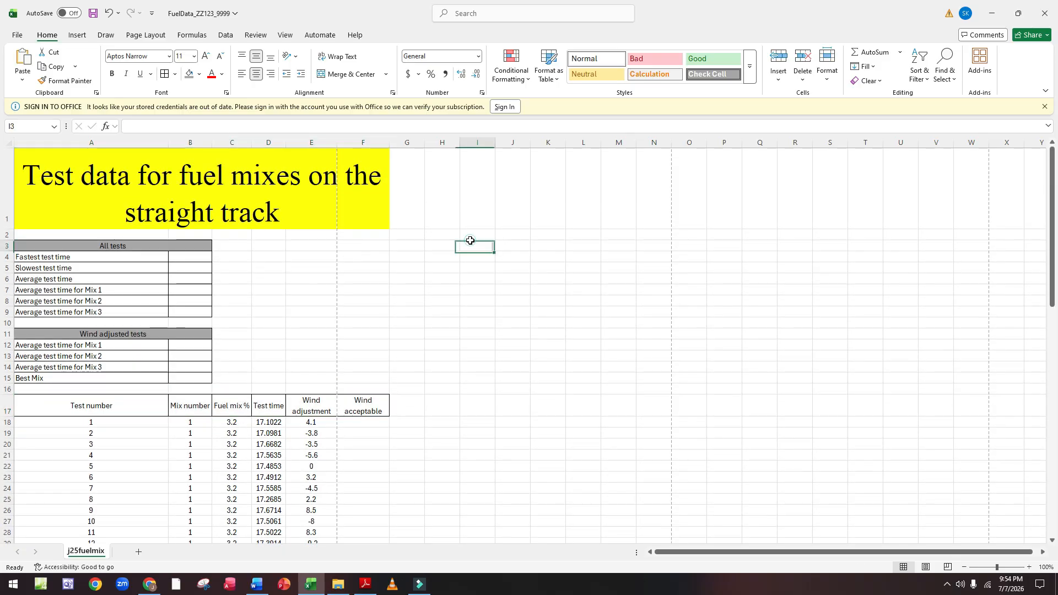
Compare the spreadsheet in Excel with the sample layout in the exam PDF and read the instructions of question 3.
click(365, 584)
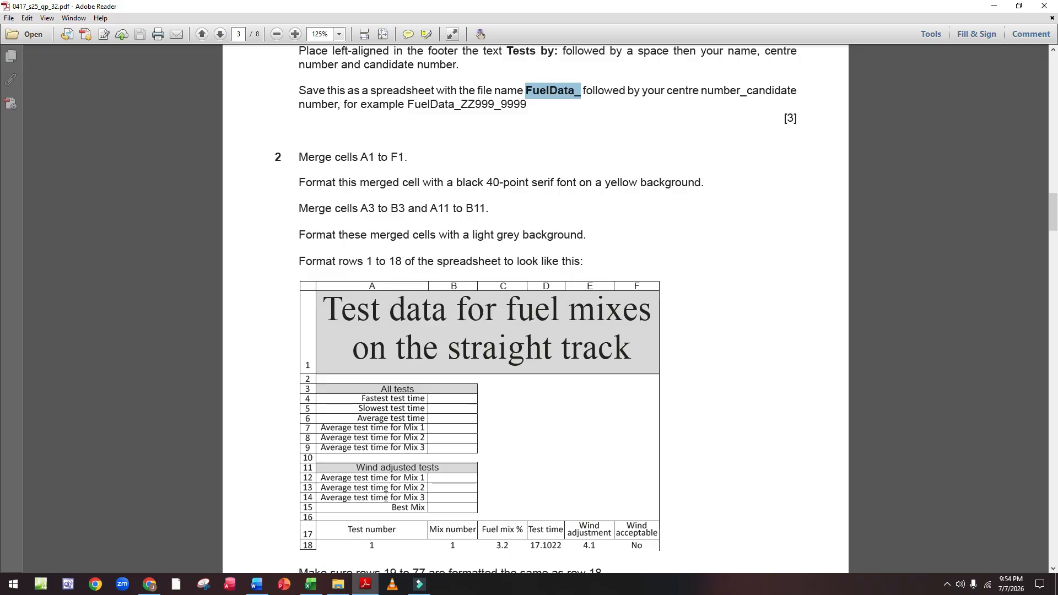
scroll(471, 350, down, 3)
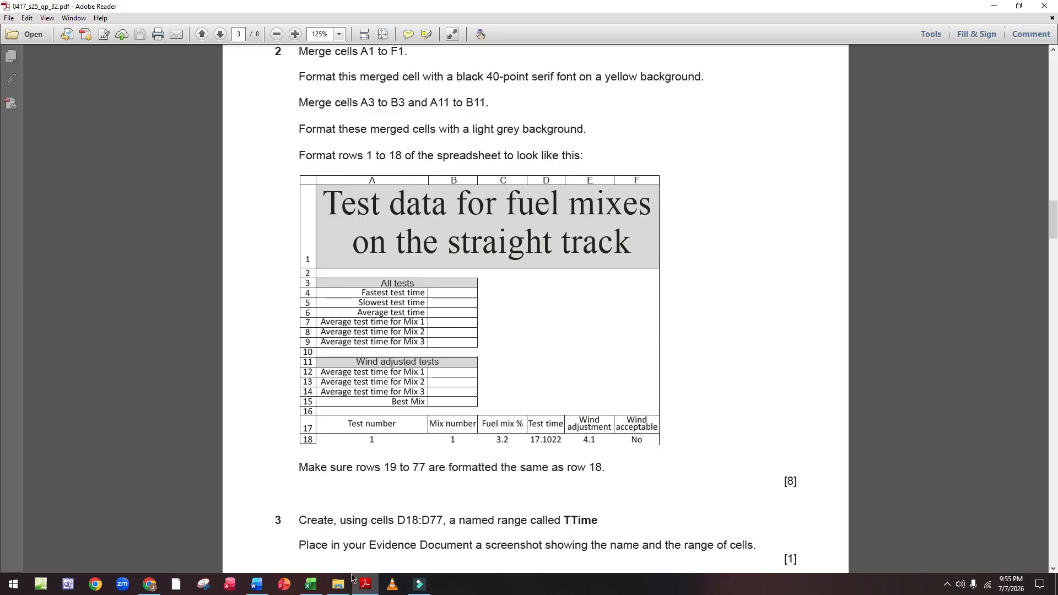
click(311, 584)
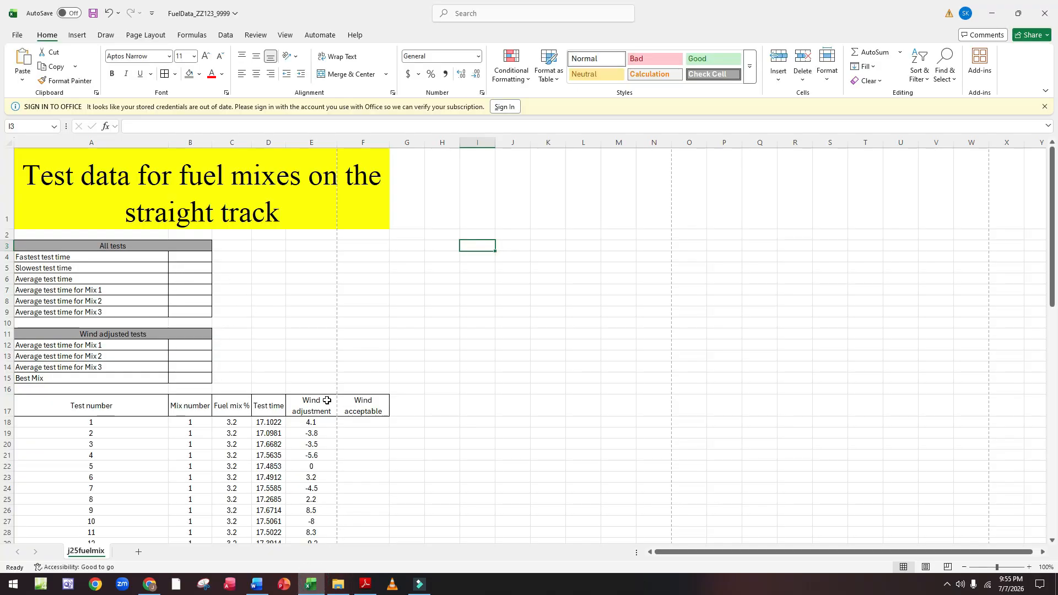
click(356, 590)
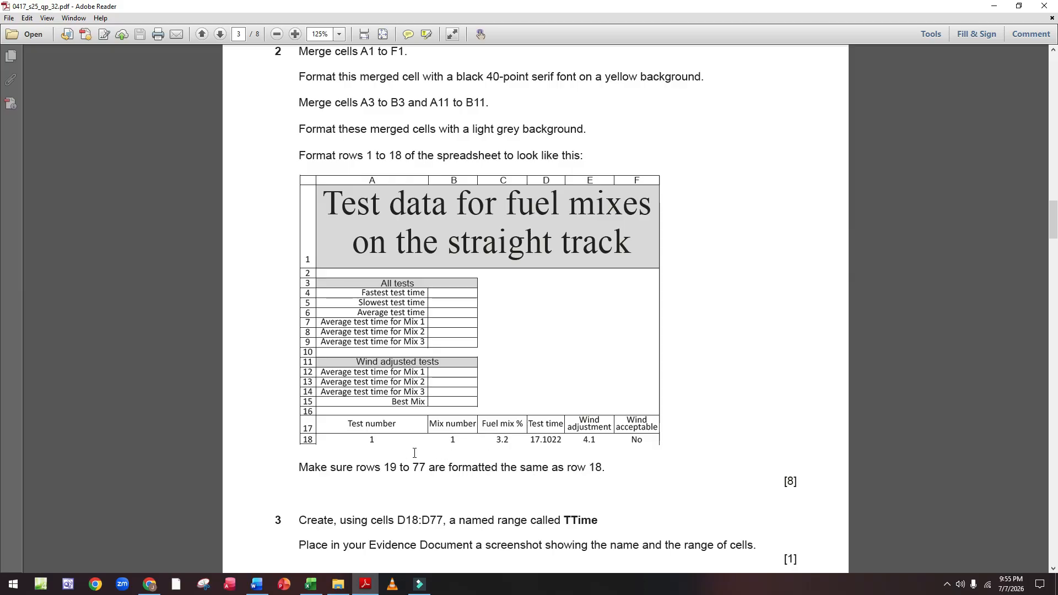
scroll(402, 459, down, 3)
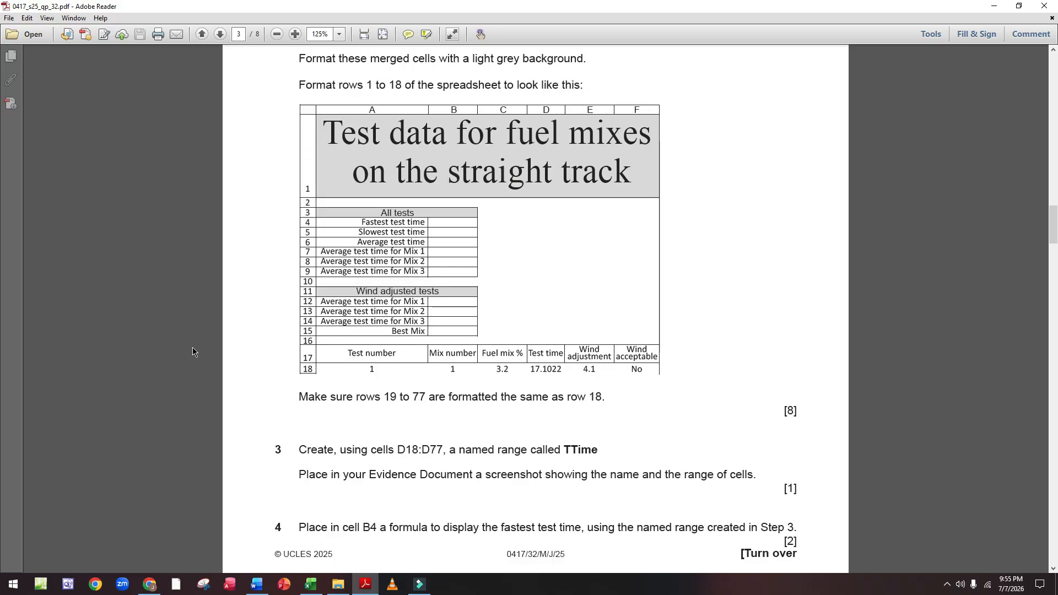
scroll(288, 413, down, 1)
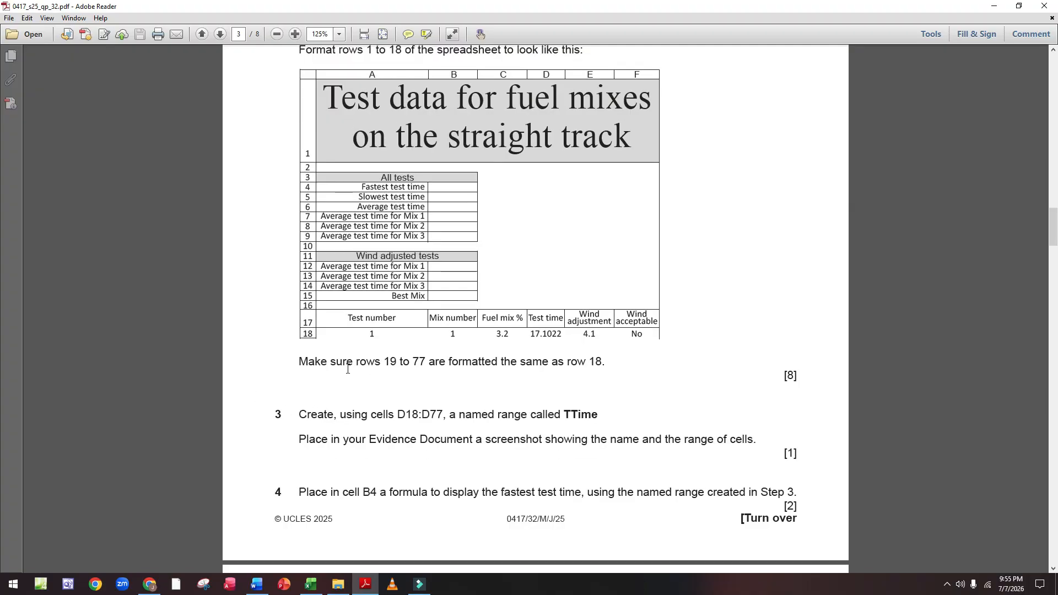
scroll(283, 368, down, 2)
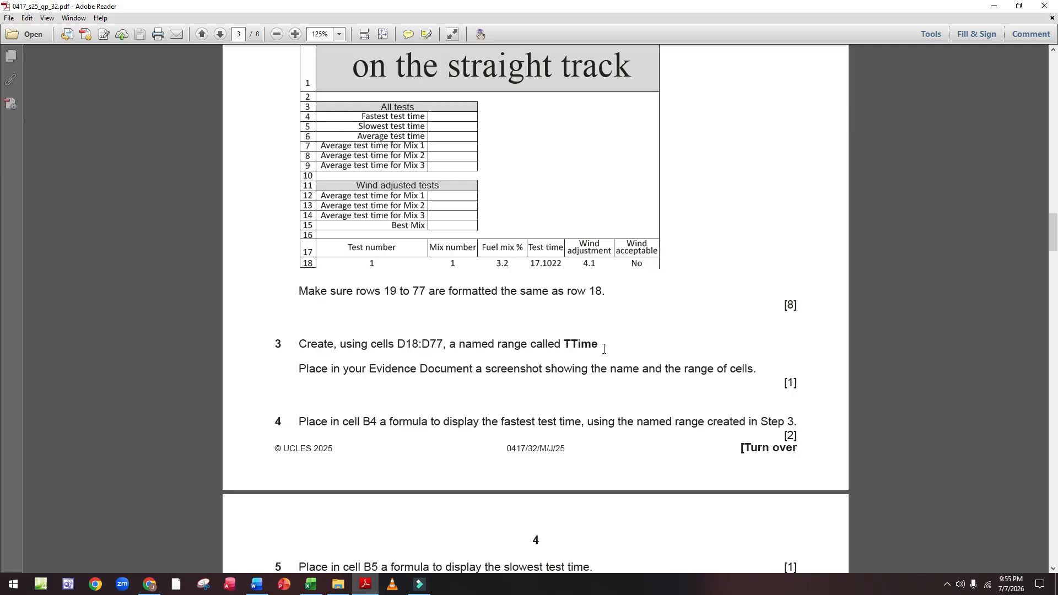
Define a workbook-scoped named range TTime for cells D17 to D77 of the Test time column in Excel.
click(310, 586)
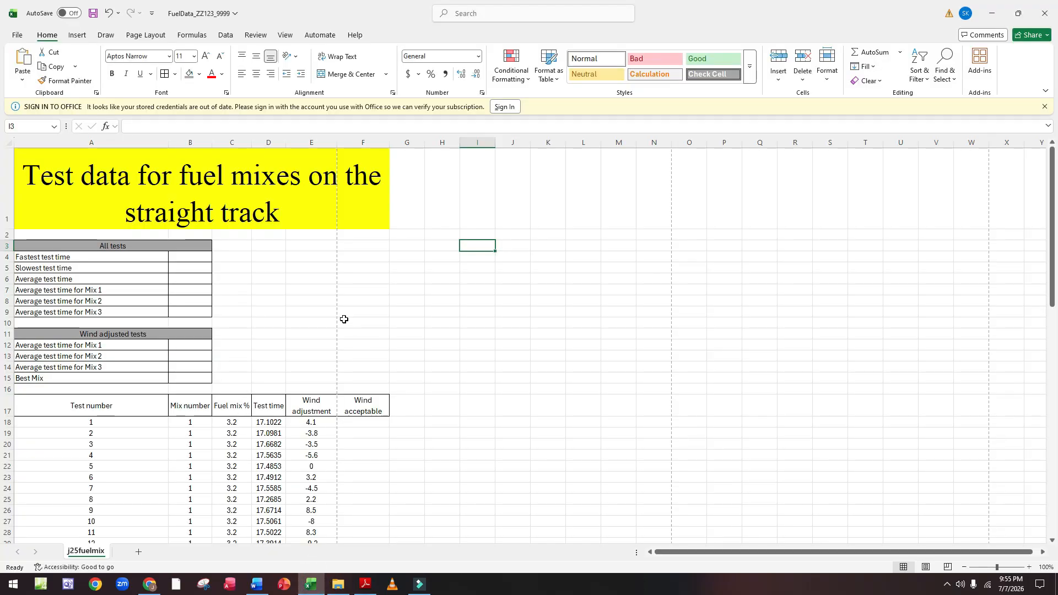
scroll(342, 318, down, 1)
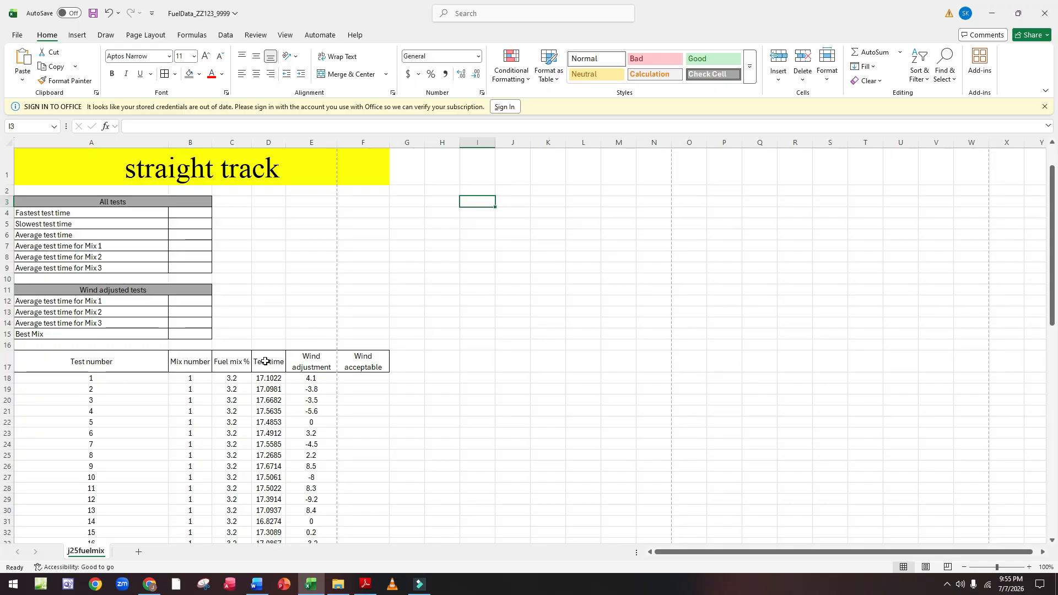
drag(265, 361, 264, 518)
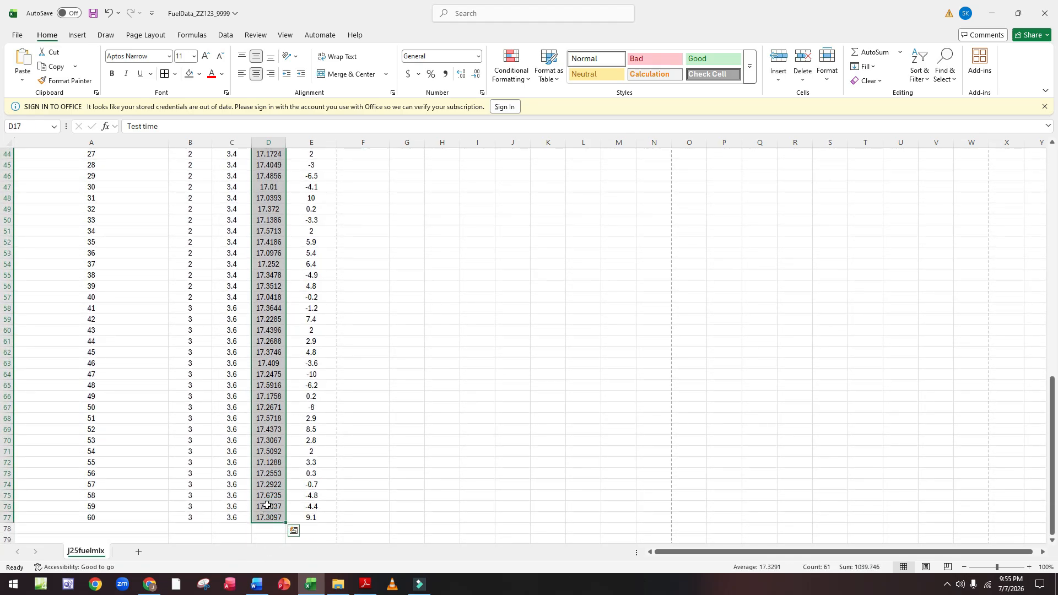
right_click(266, 450)
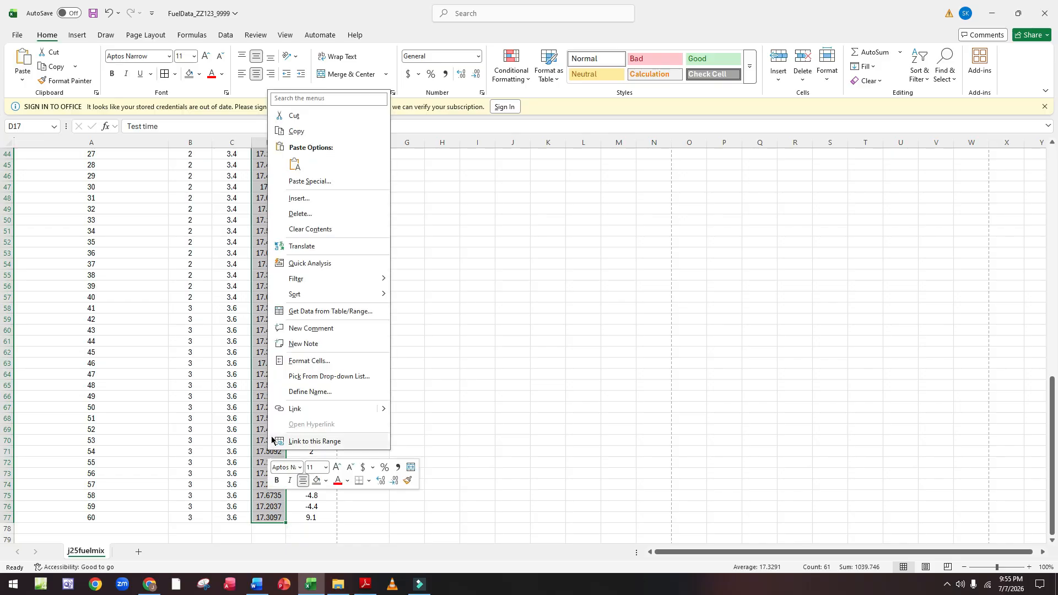
click(312, 391)
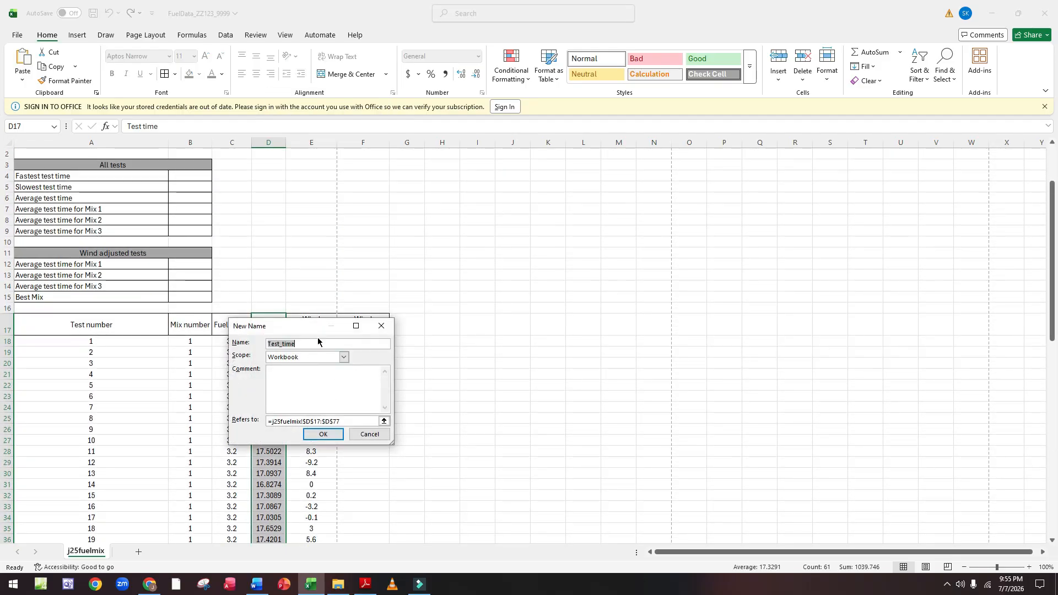
key(BackSpace)
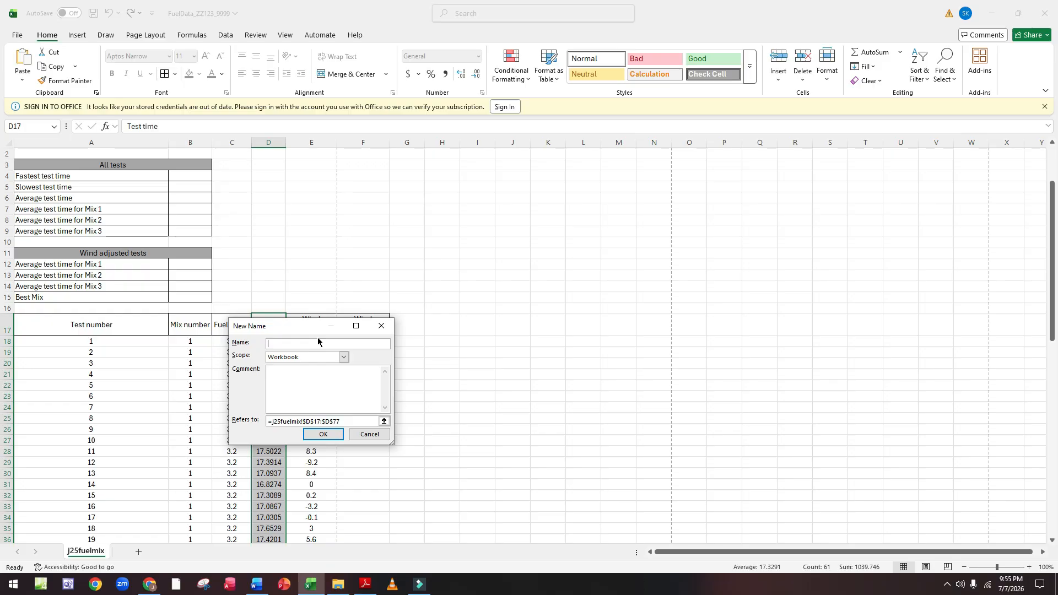
text(TTime)
click(327, 434)
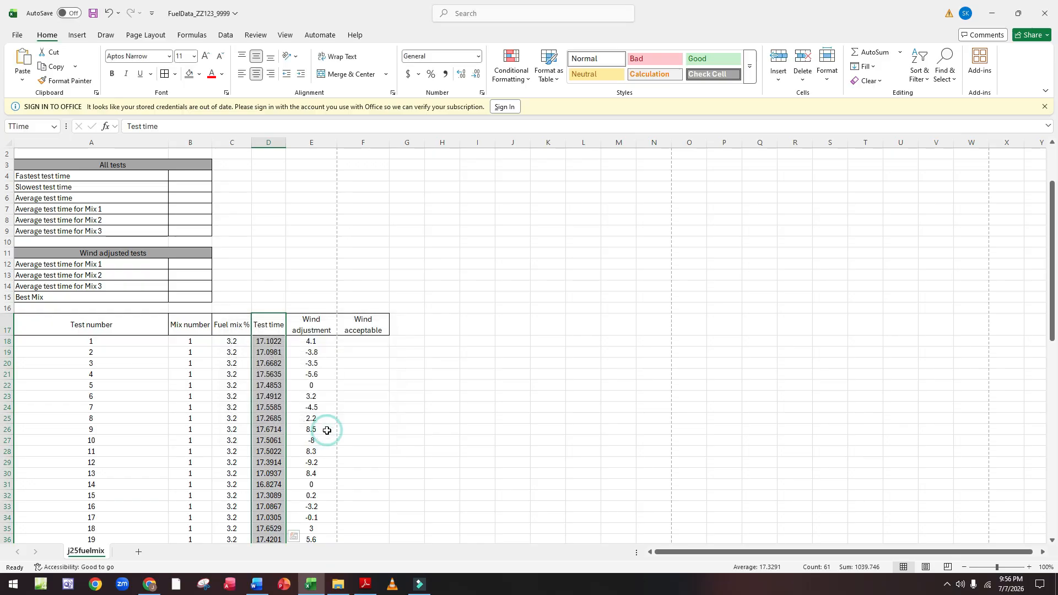
Recheck question 3 in the exam PDF, open Excel's Name Manager and widen its Refers To column to show TTime's full range.
click(358, 587)
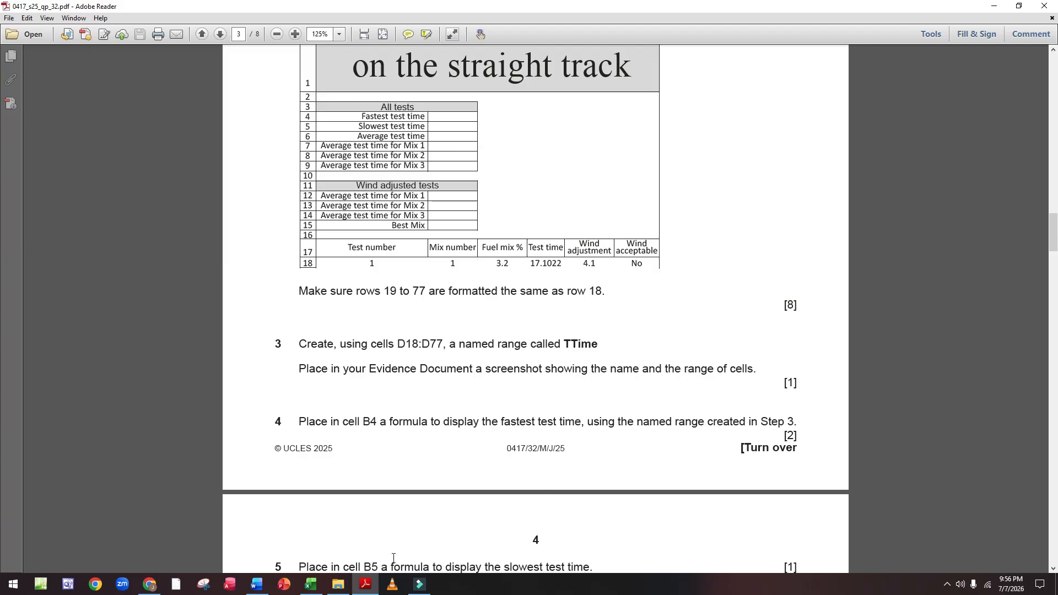
click(310, 584)
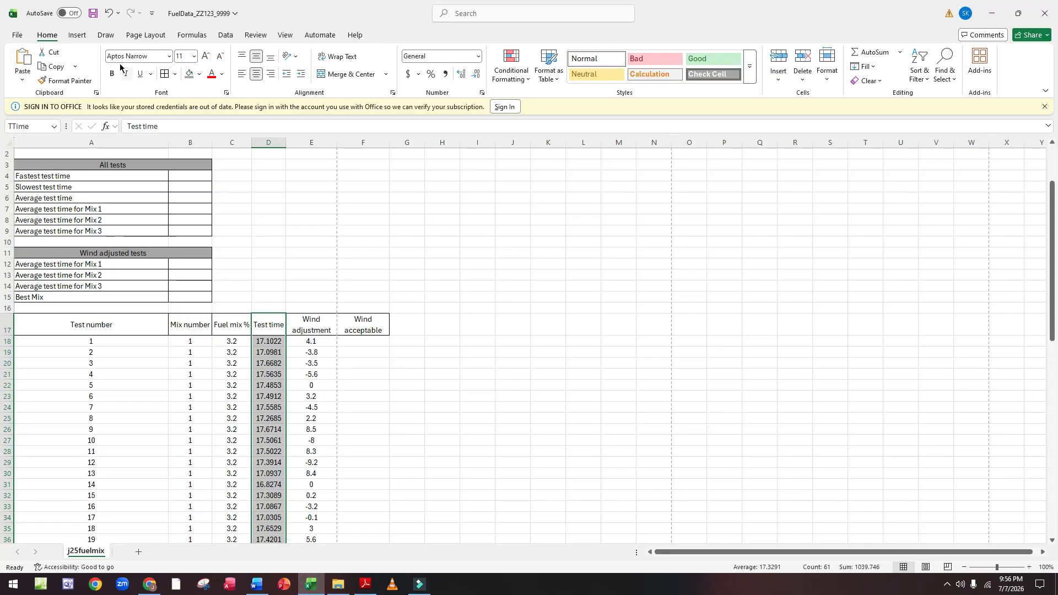
click(196, 38)
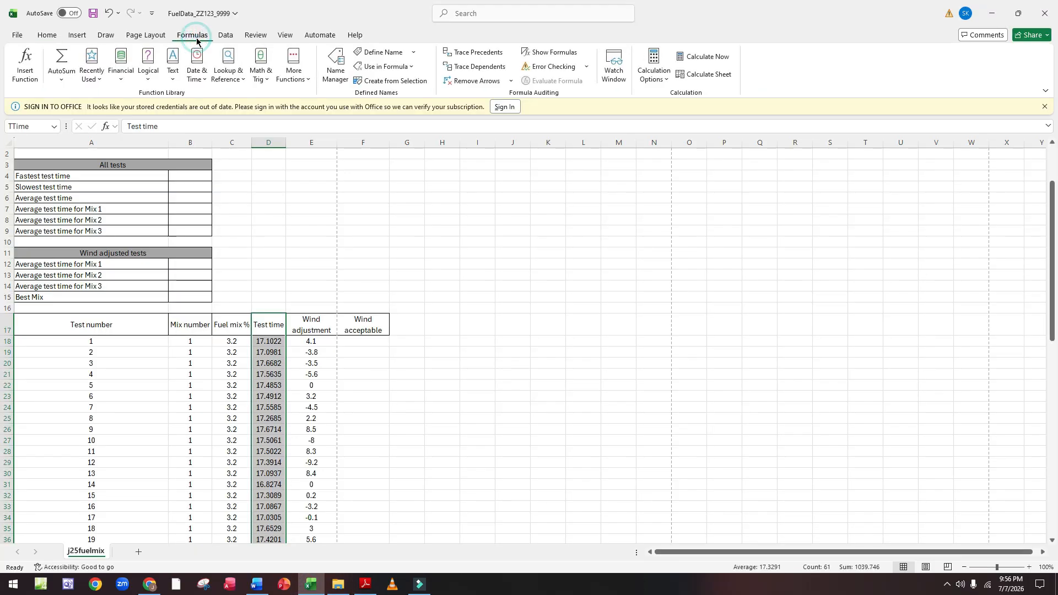
click(331, 72)
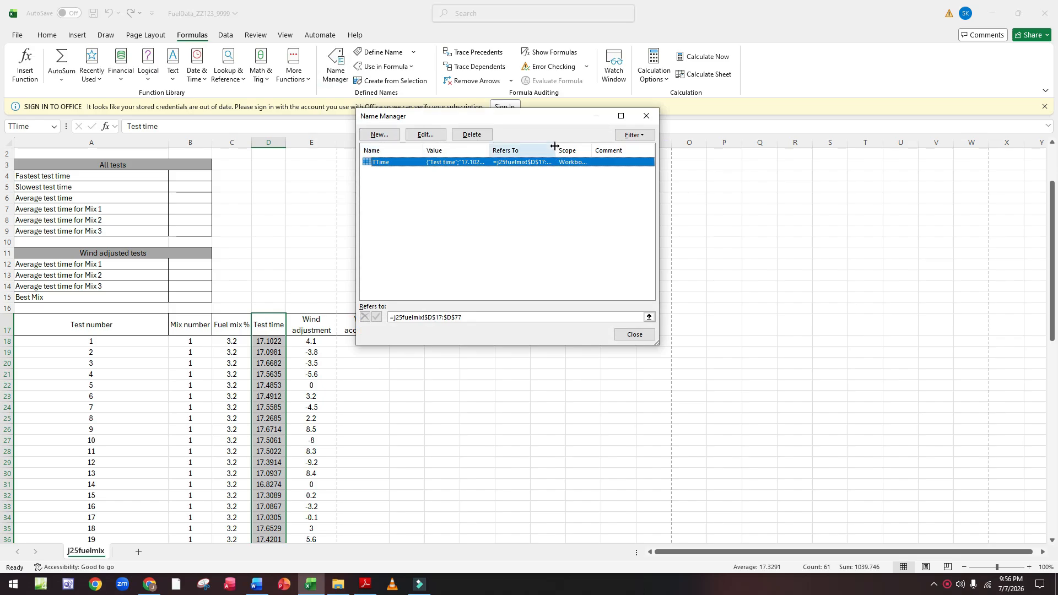
drag(555, 146, 582, 142)
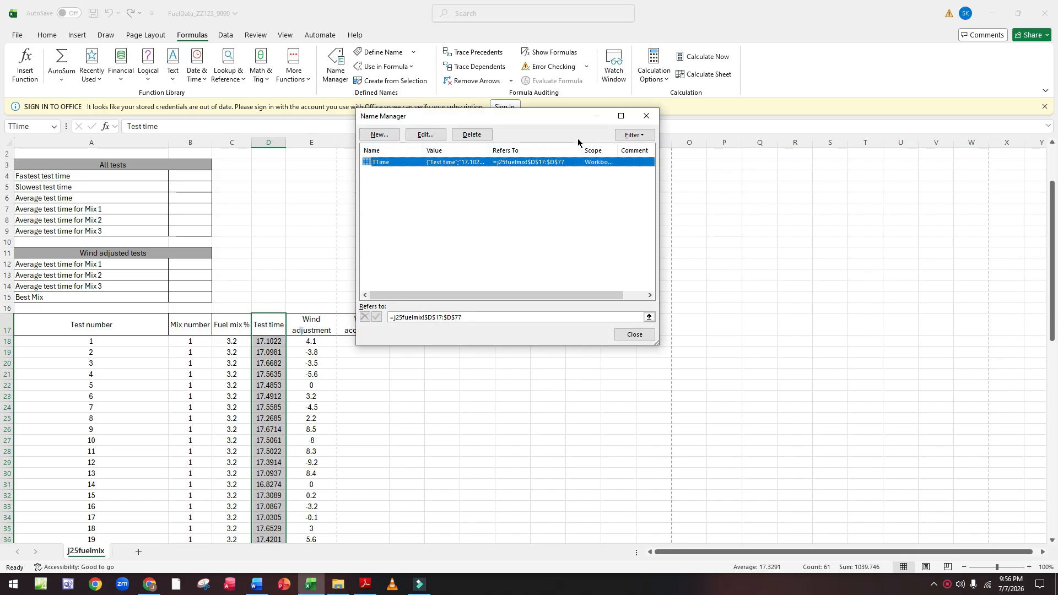
Capture the upper part of the Name Manager with the TTime entry using Snipping Tool, and minimize the snip window.
click(204, 584)
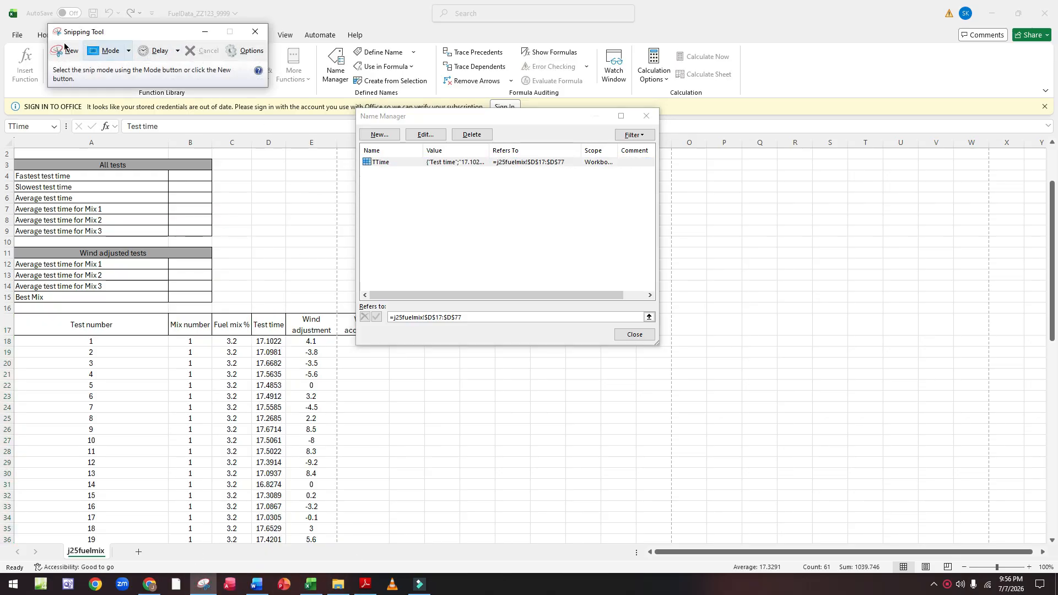
click(65, 51)
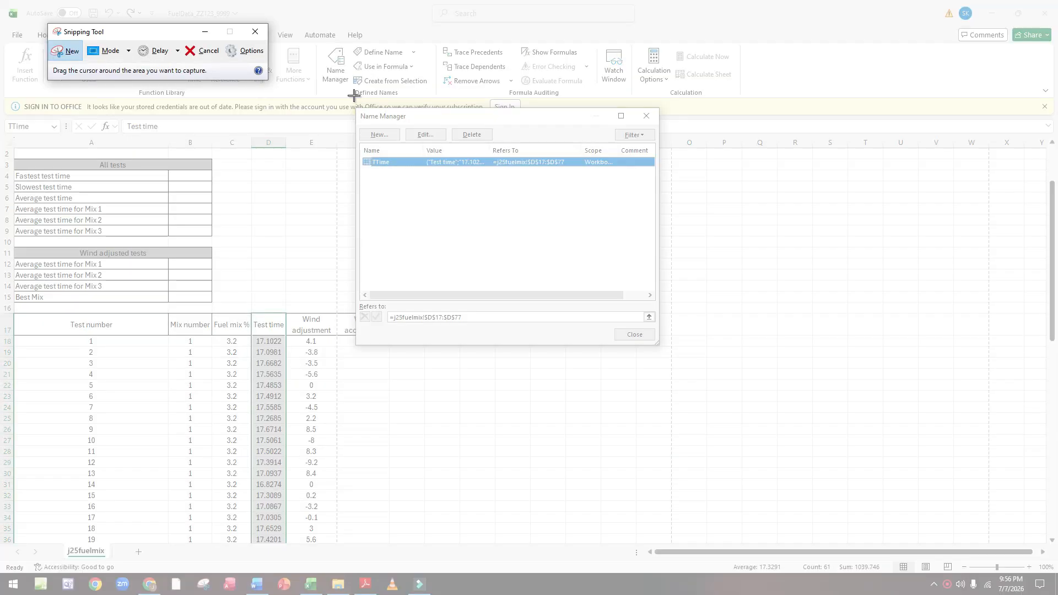
drag(353, 105, 662, 176)
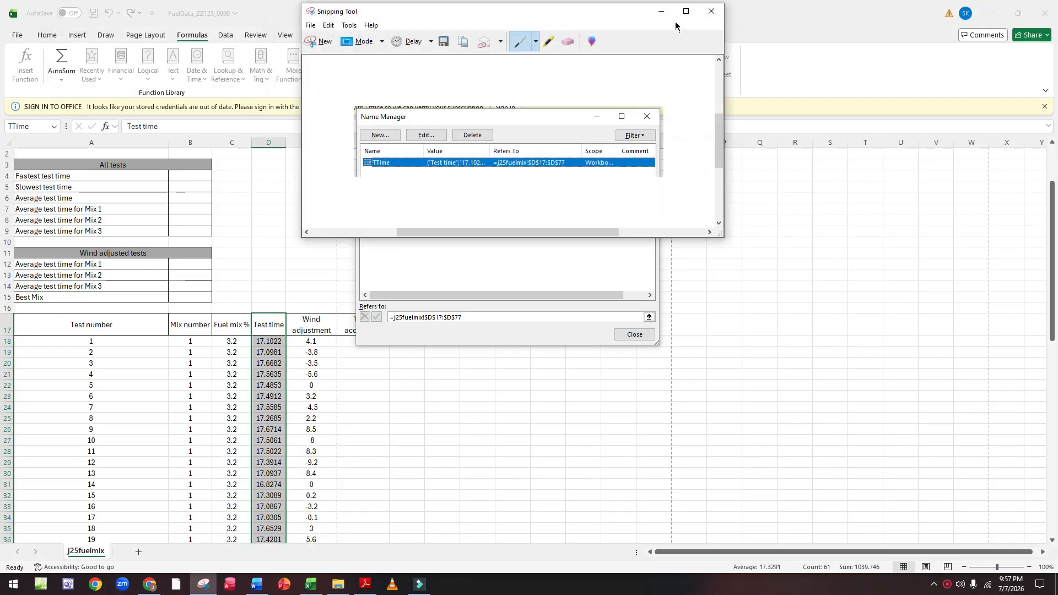
click(661, 11)
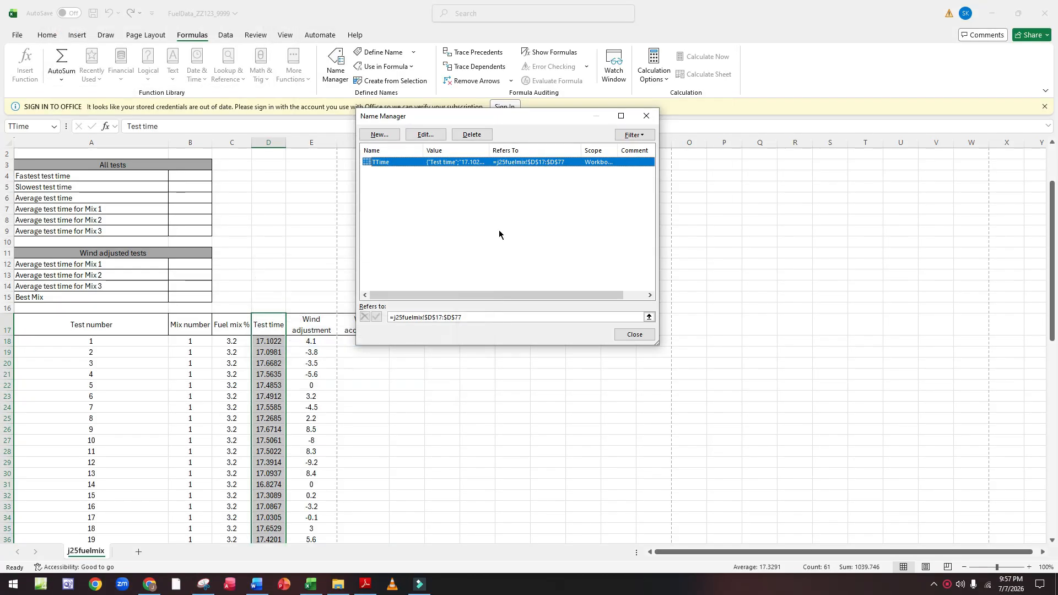
In the Word Evidence Document, add the heading "Step:3 EVIDENCE 1" and paste the Name Manager screenshot below it.
click(257, 587)
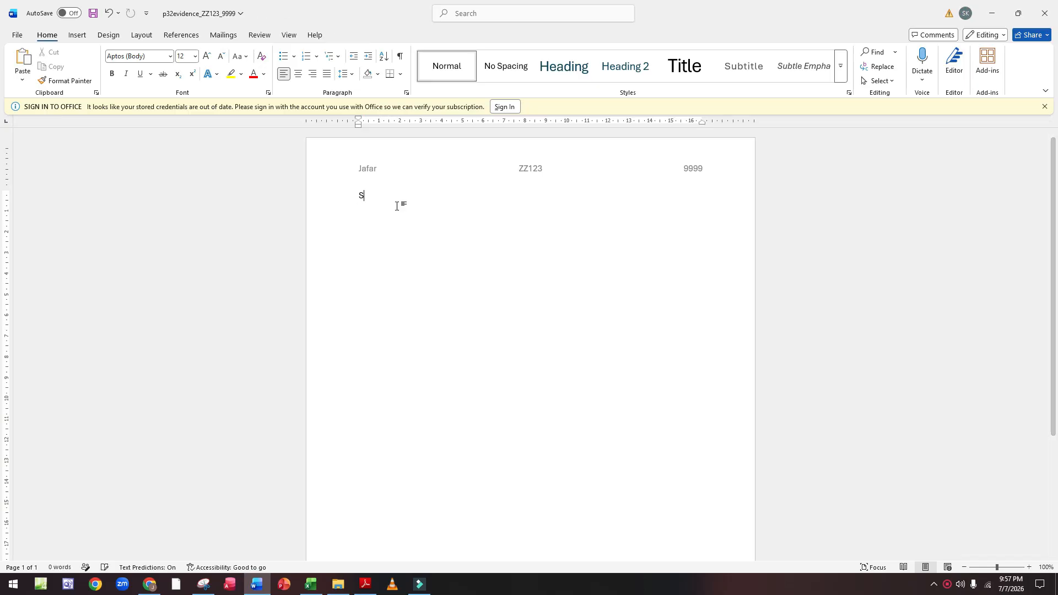
text(Step)
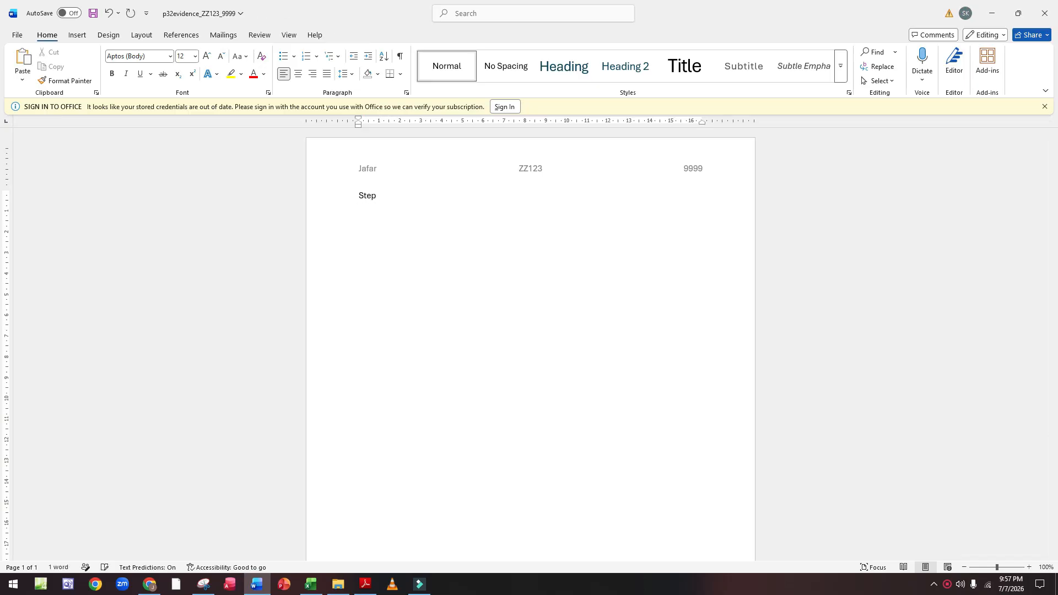
text(:3 Evidence)
key(BackSpace)
key(BackSpace)
key(BackSpace)
key(BackSpace)
key(BackSpace)
key(BackSpace)
key(BackSpace)
key(BackSpace)
text(EVIDENCE 1)
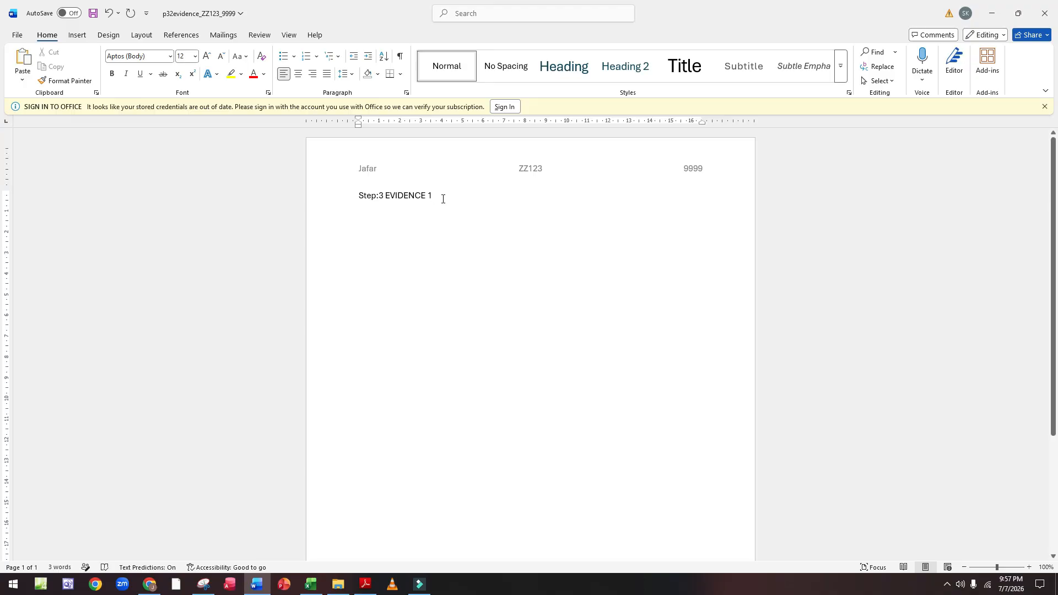
key(Return)
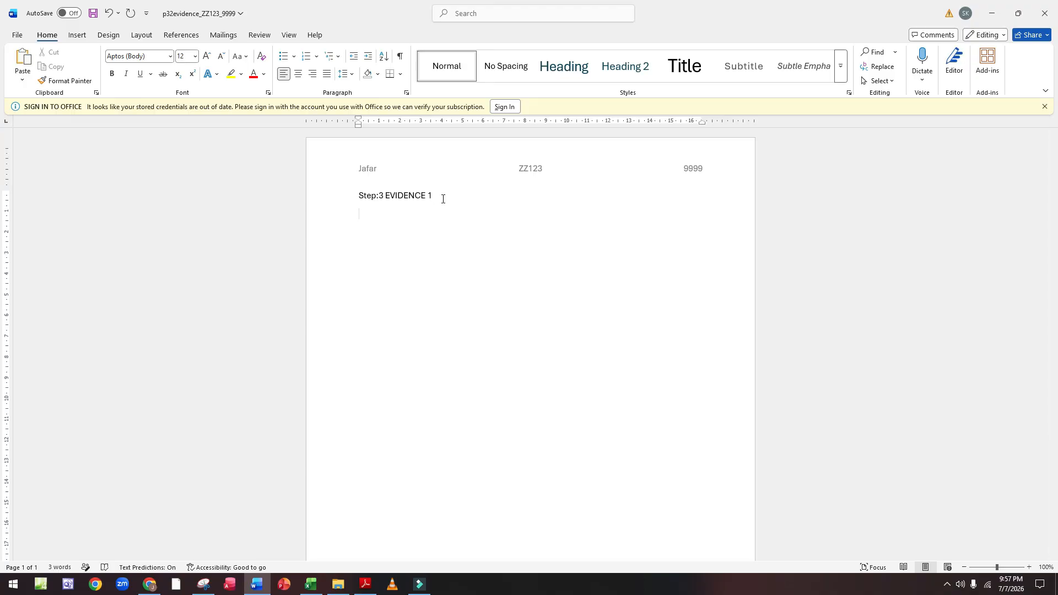
key(ctrl+v)
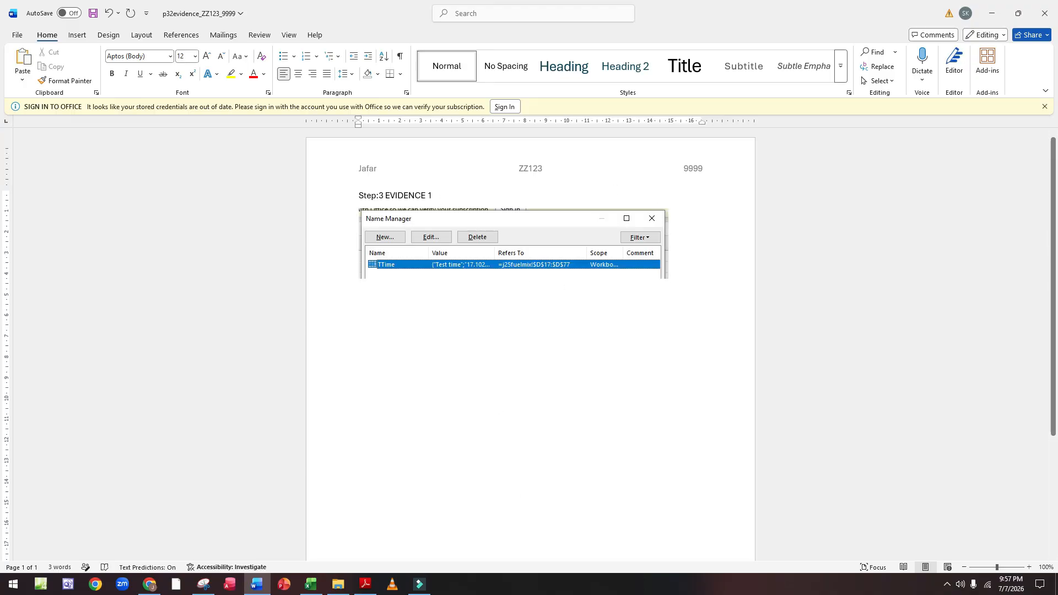
Read question 4 in the exam PDF, then return to Excel and close the Name Manager.
click(366, 584)
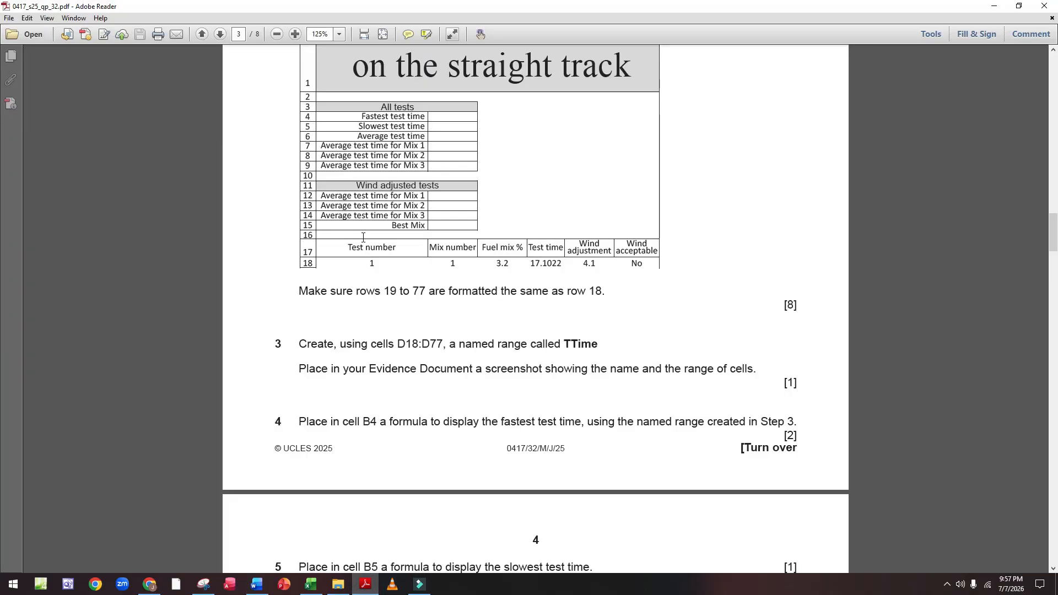
scroll(364, 237, down, 6)
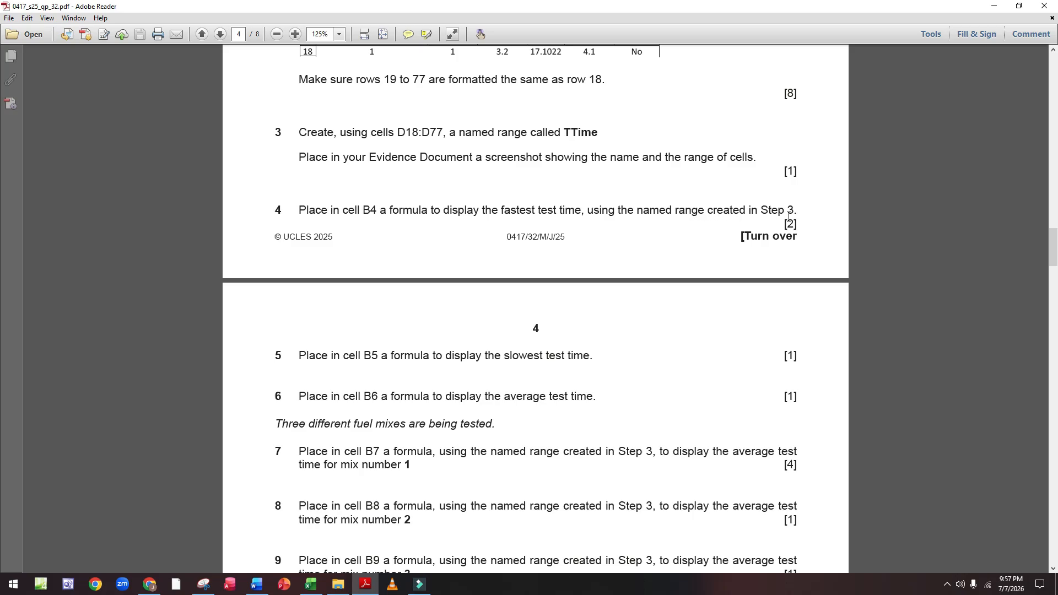
mouse_move(321, 590)
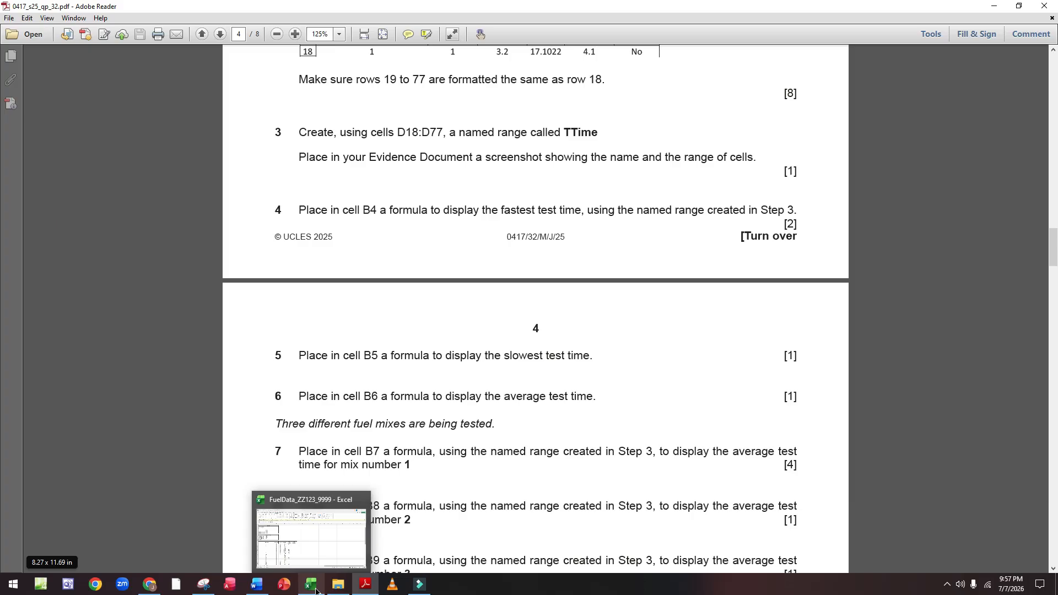
click(317, 590)
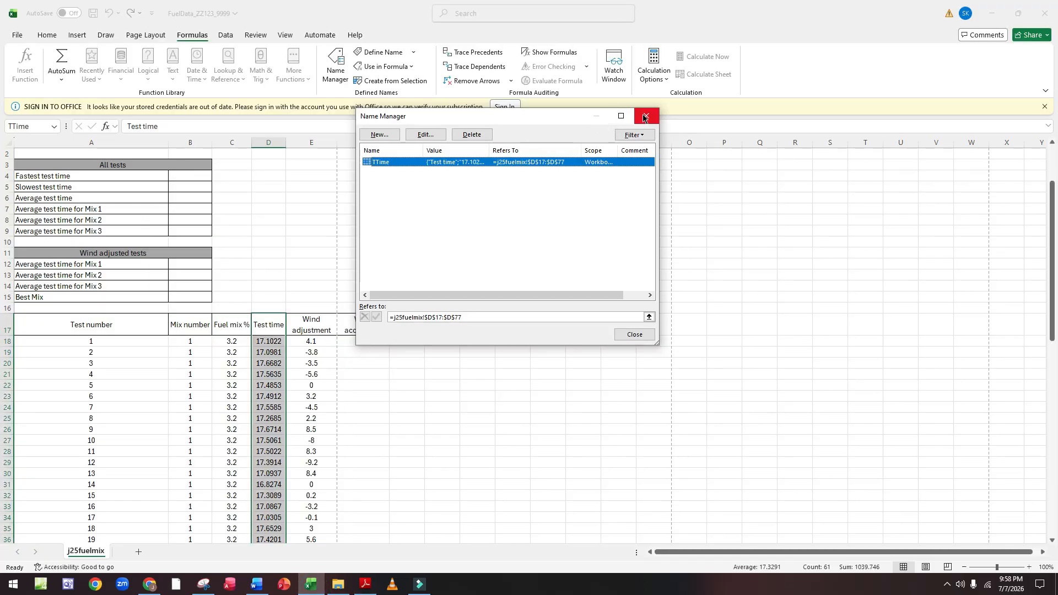
click(635, 334)
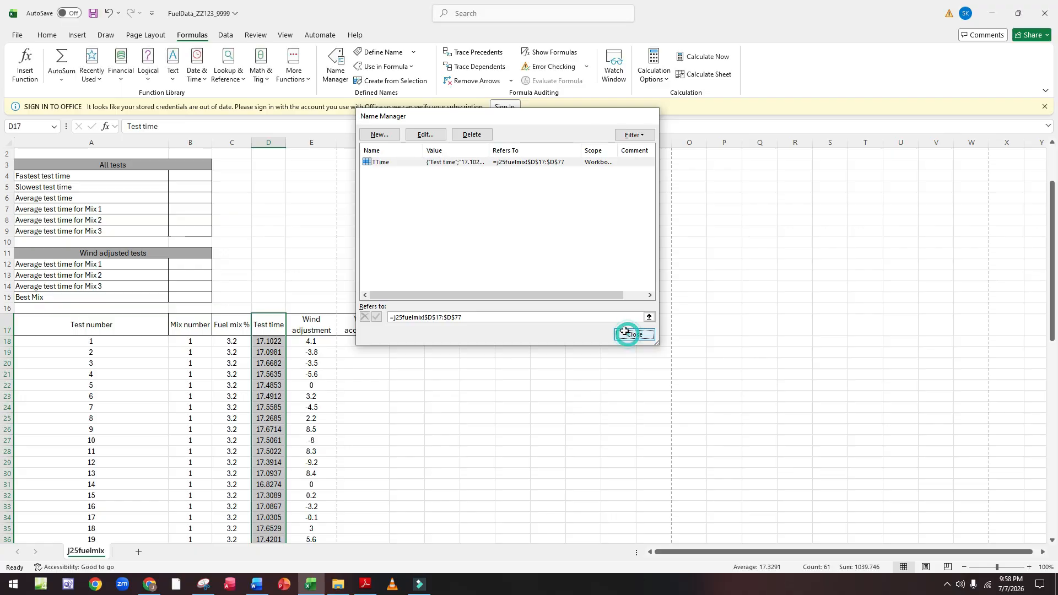
Enter the formula =MIN(TTime) in cell B4 for the fastest test time.
click(192, 177)
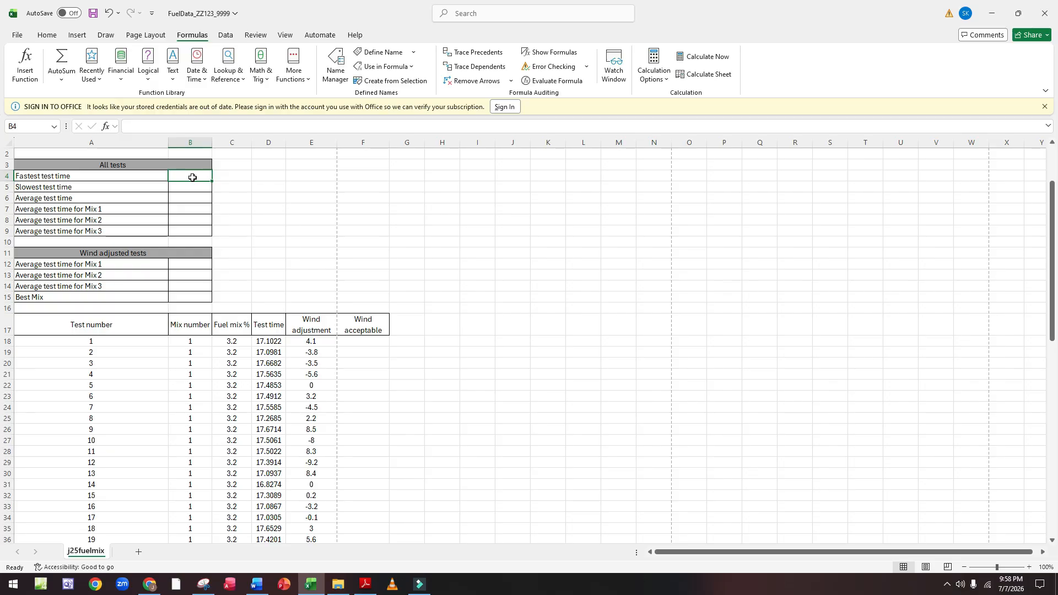
text(=M)
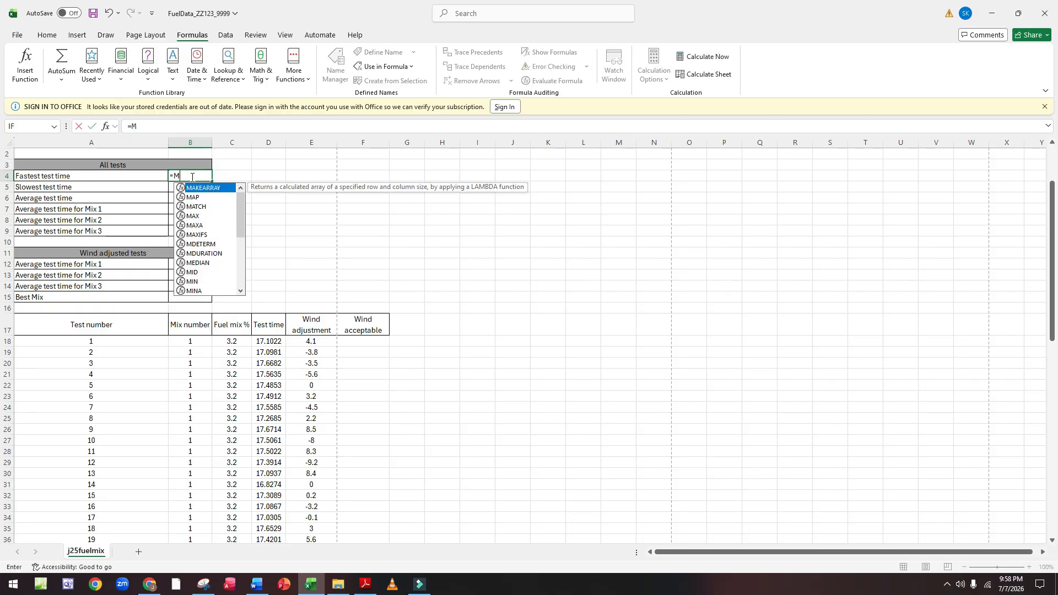
text(IN)
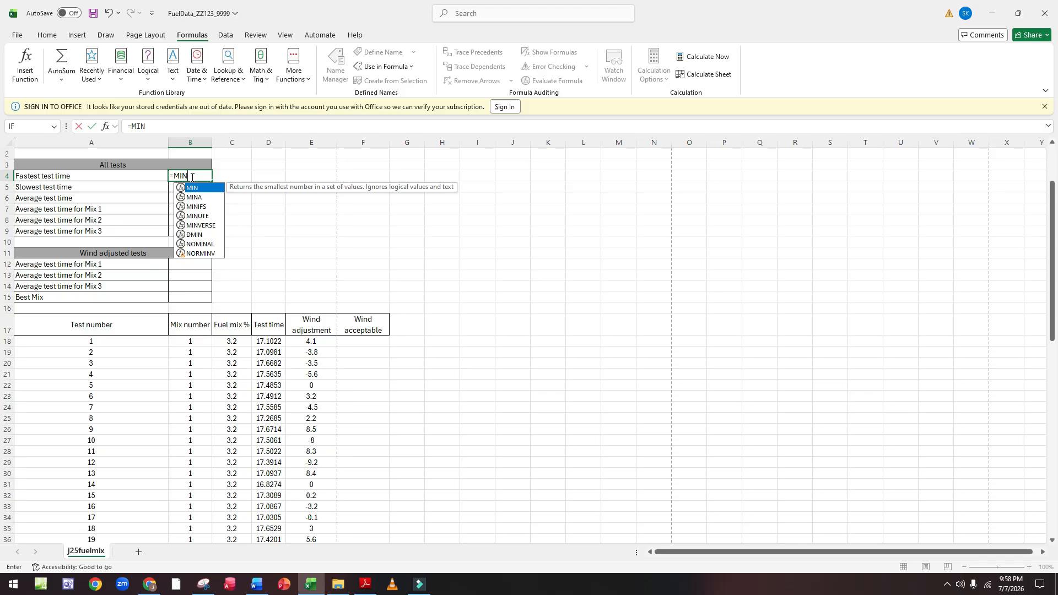
text(()
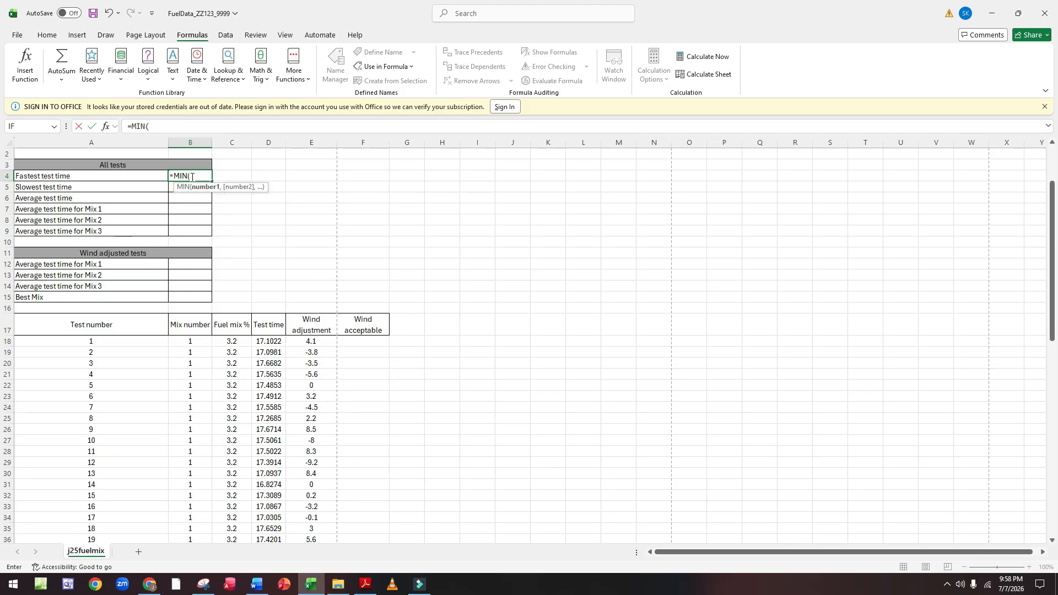
text(T)
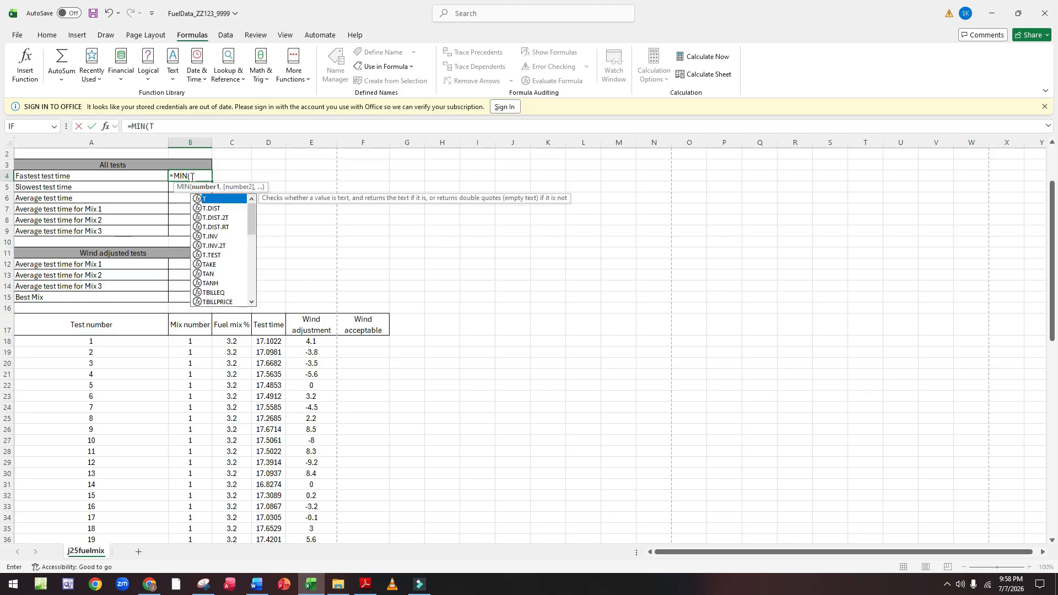
text(T)
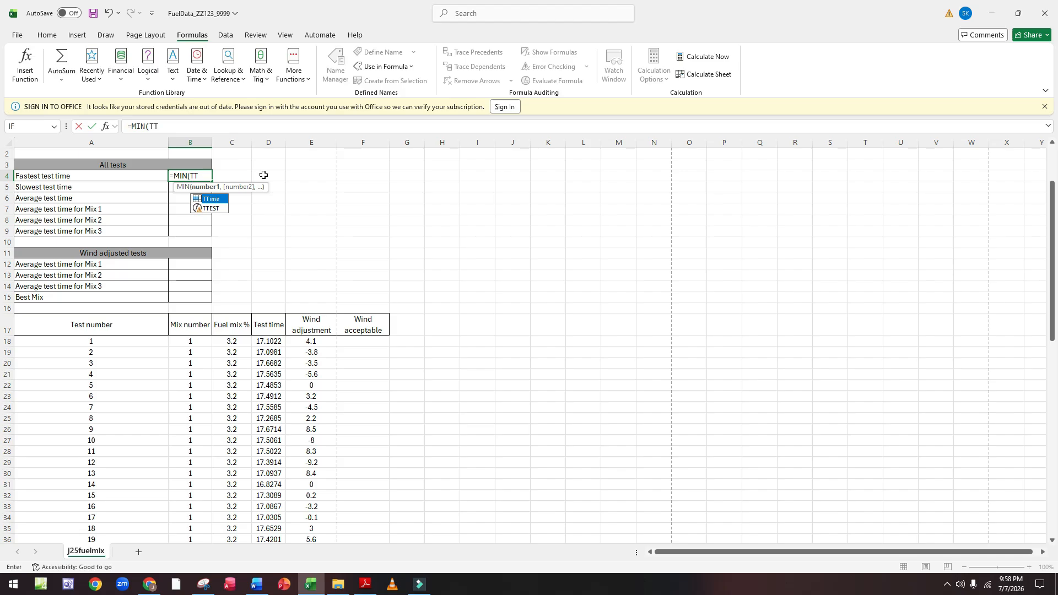
double_click(217, 200)
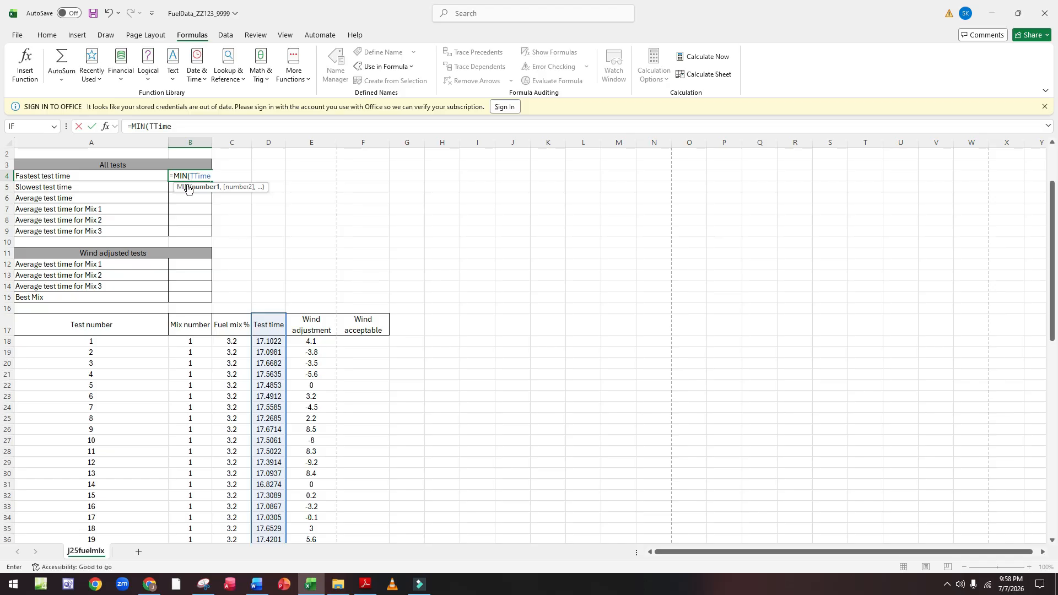
key(Return)
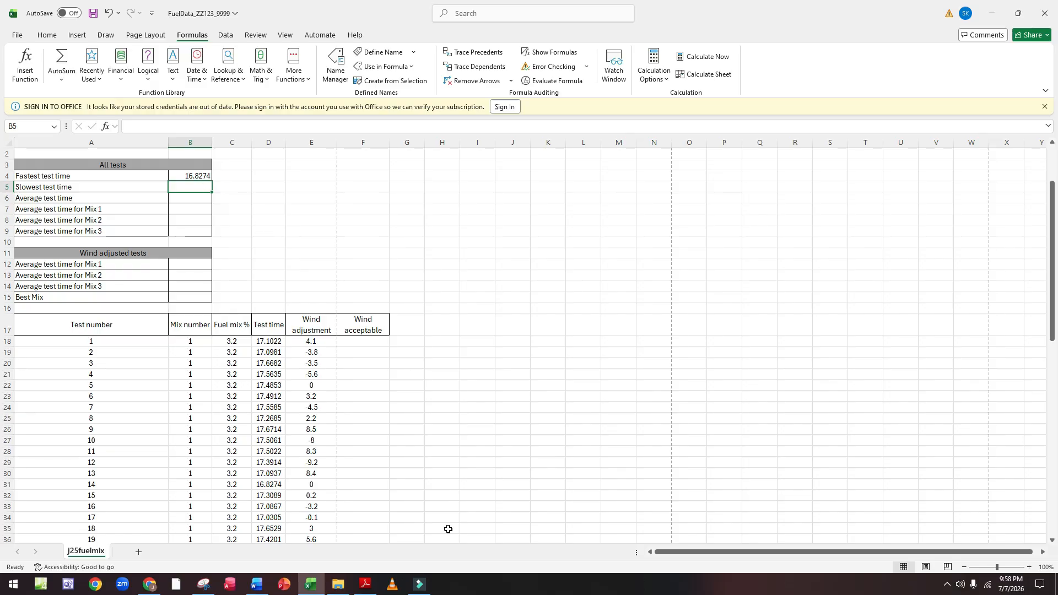
Read question 5 in the exam PDF and enter the formula =MAX(TTime) in Excel cell B5 for the slowest test time.
click(372, 588)
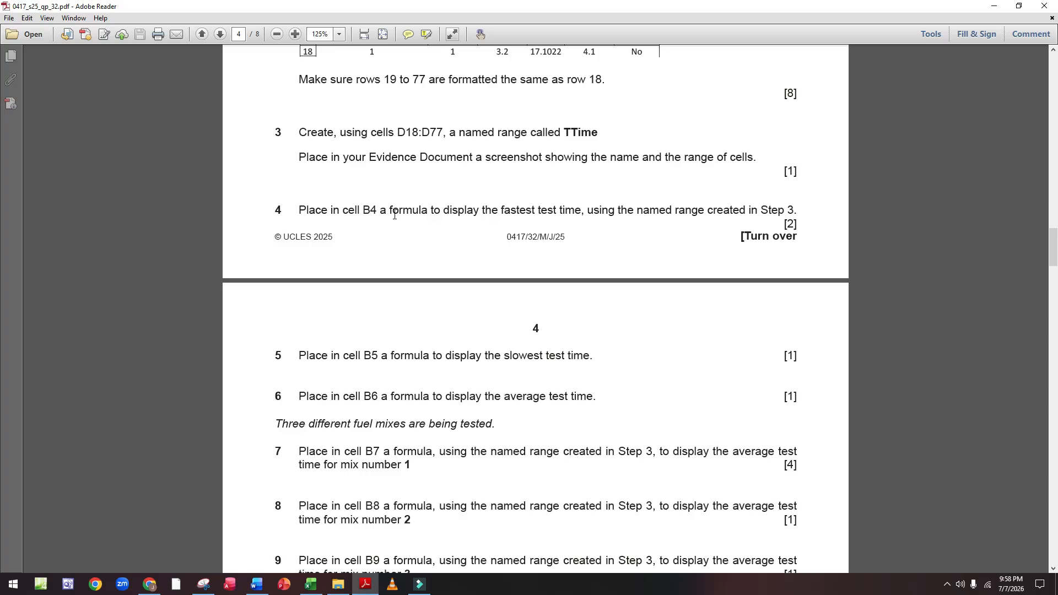
scroll(393, 210, down, 5)
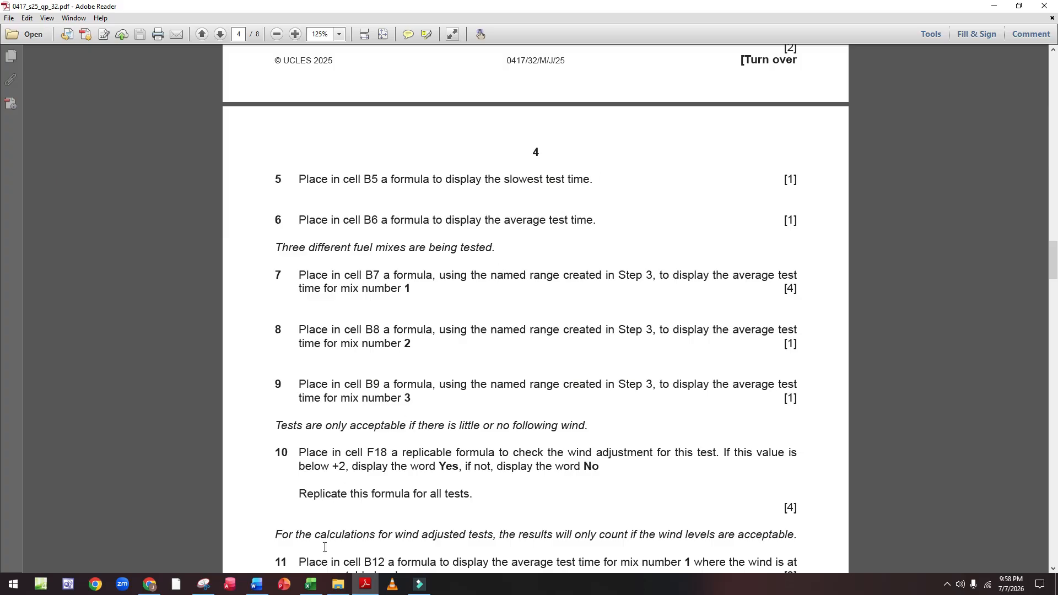
click(310, 584)
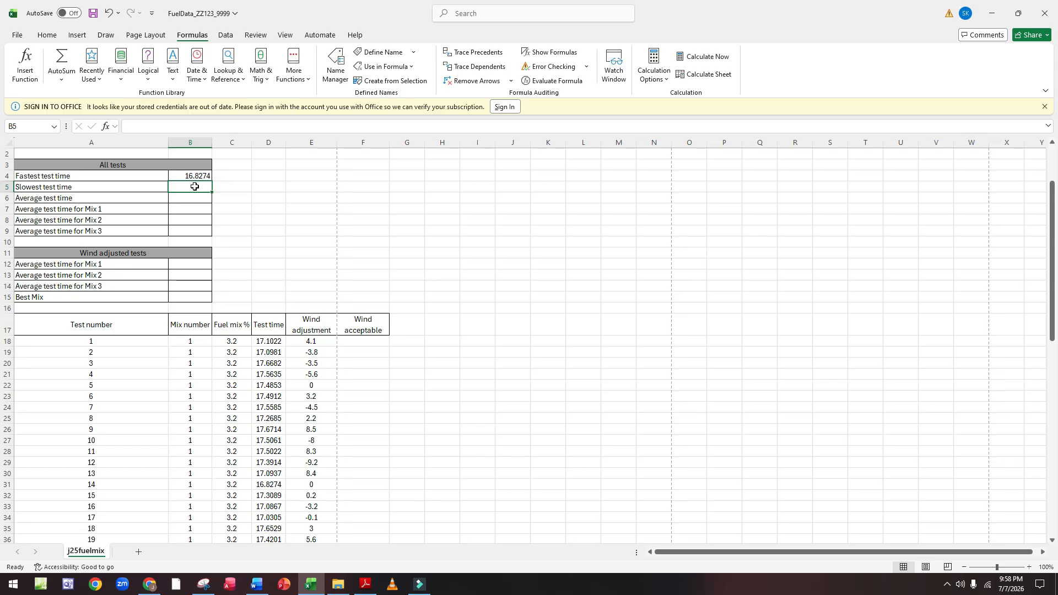
text(=)
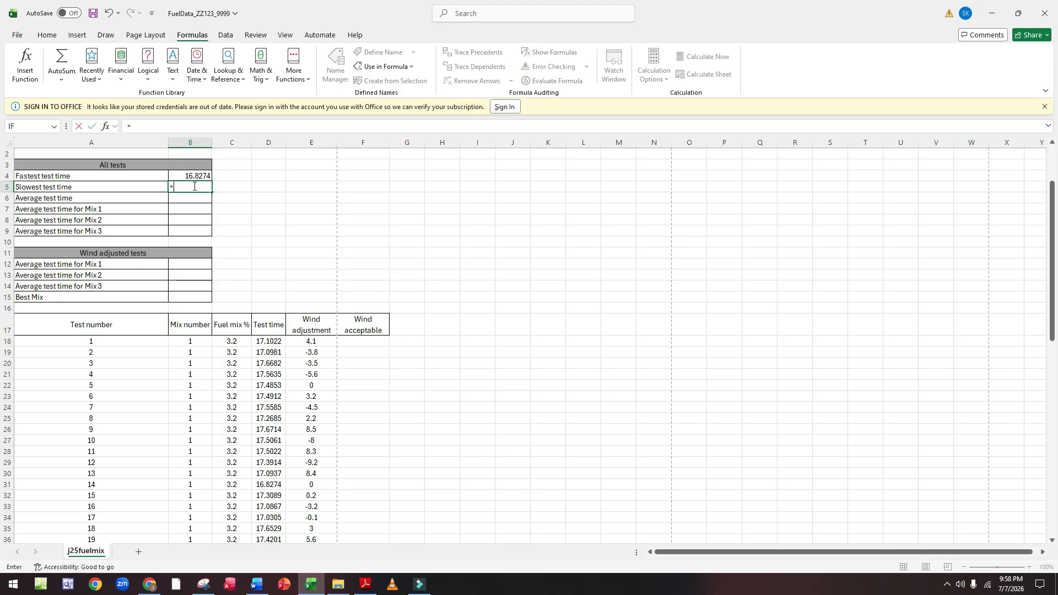
text(MAX)
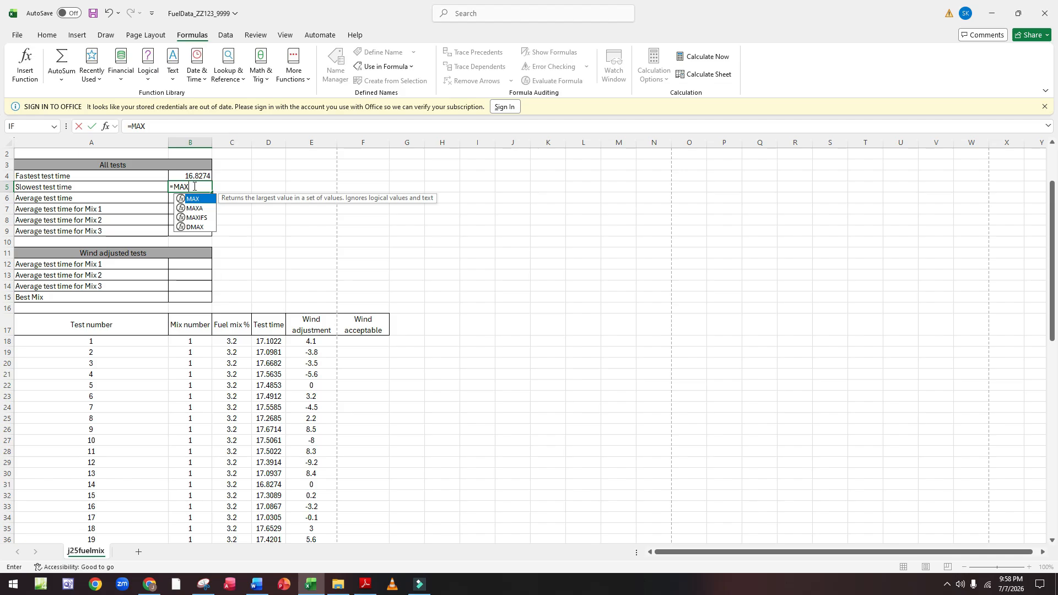
text(()
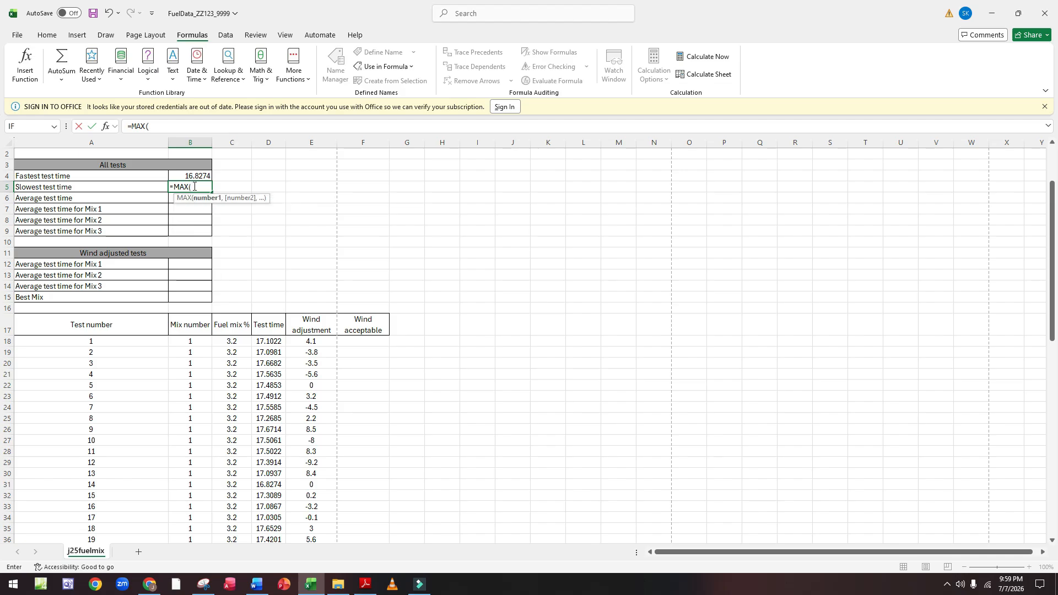
text(TT)
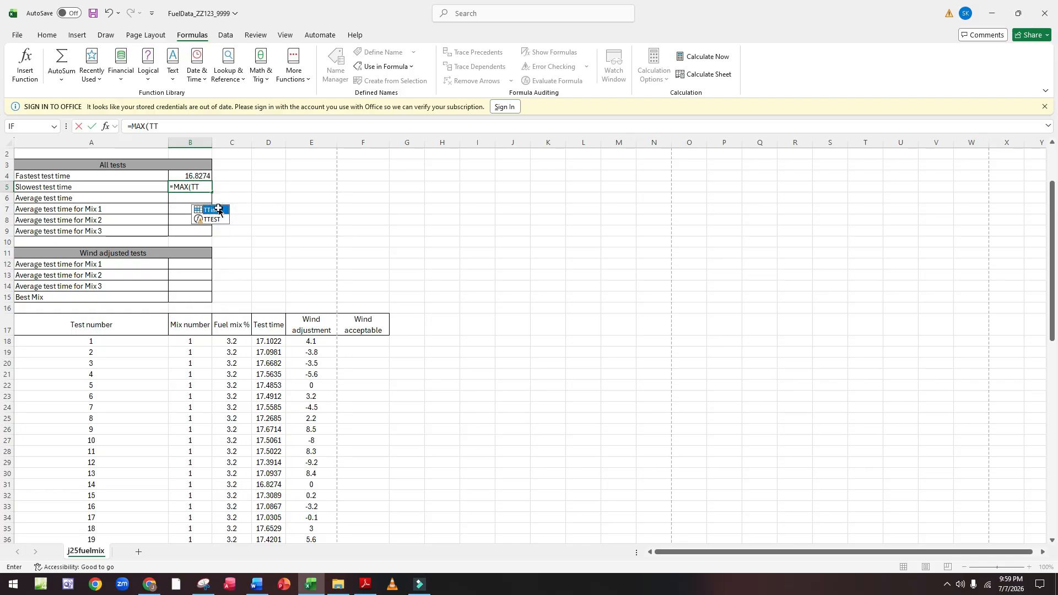
double_click(219, 212)
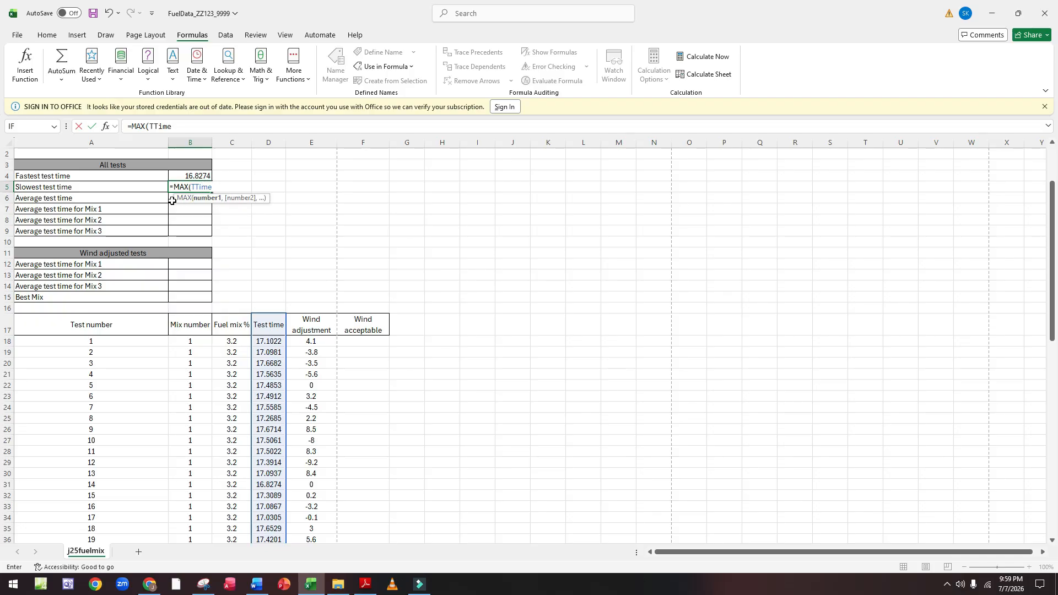
key(Return)
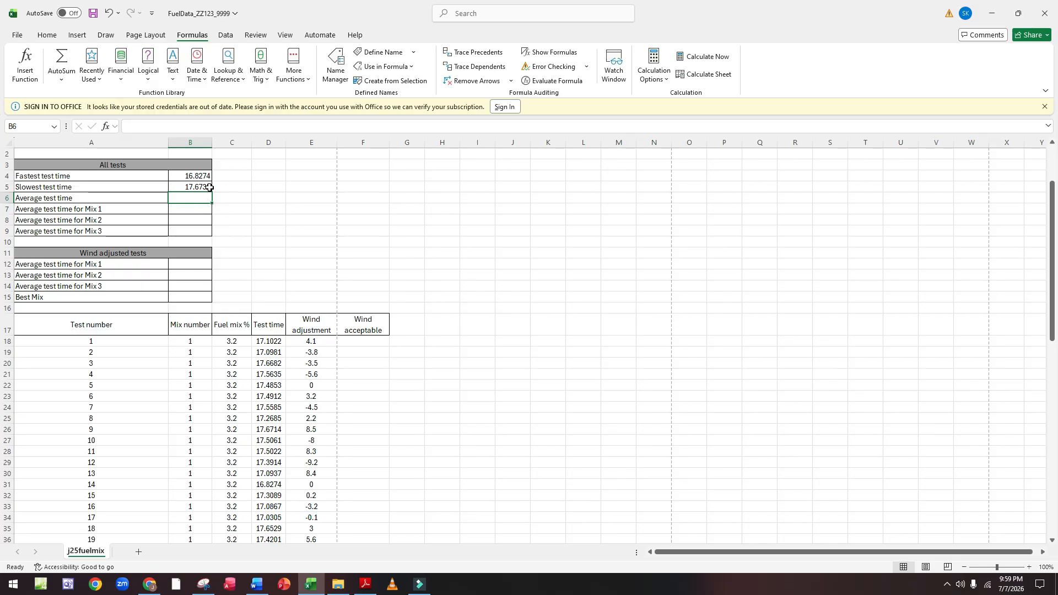
Review the formulas in cells B5 and B4 without changing them, and select cell B6.
double_click(209, 187)
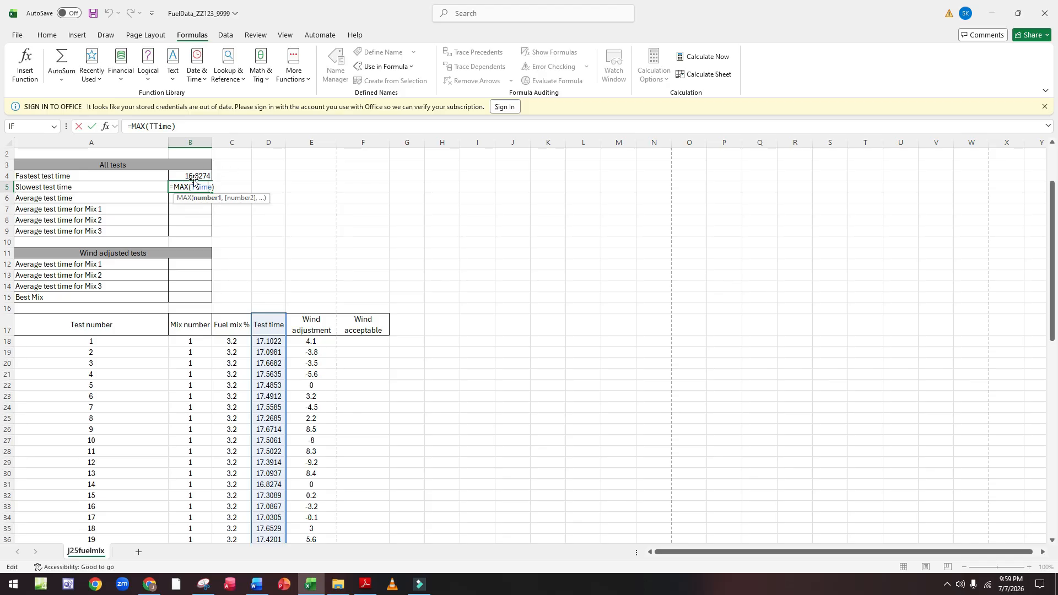
double_click(195, 177)
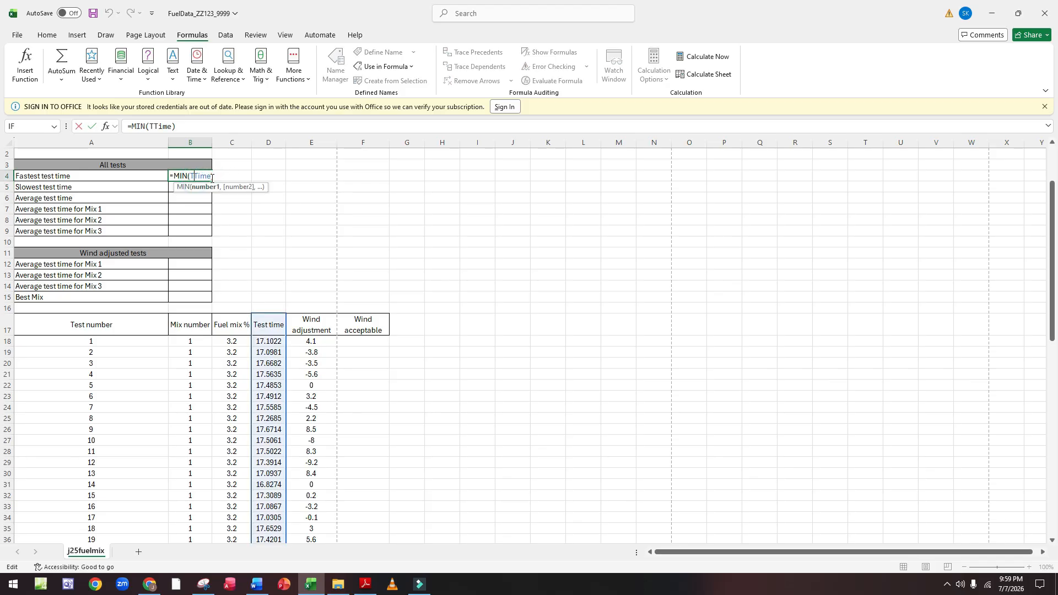
click(196, 200)
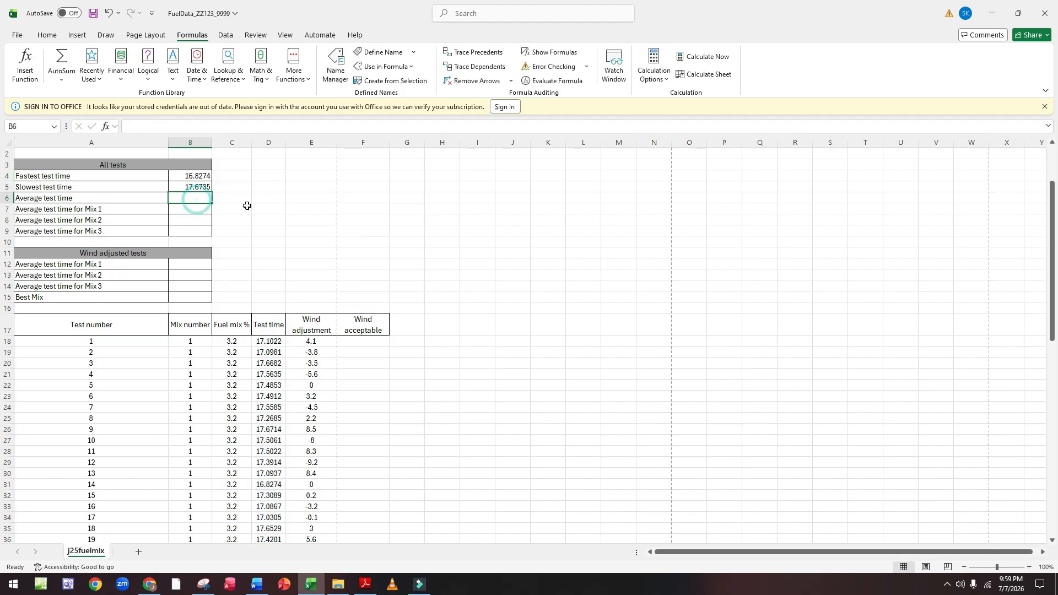
Read question 6 in the exam PDF and enter the formula =AVERAGE(TTime) in Excel cell B6 for the average test time.
click(365, 584)
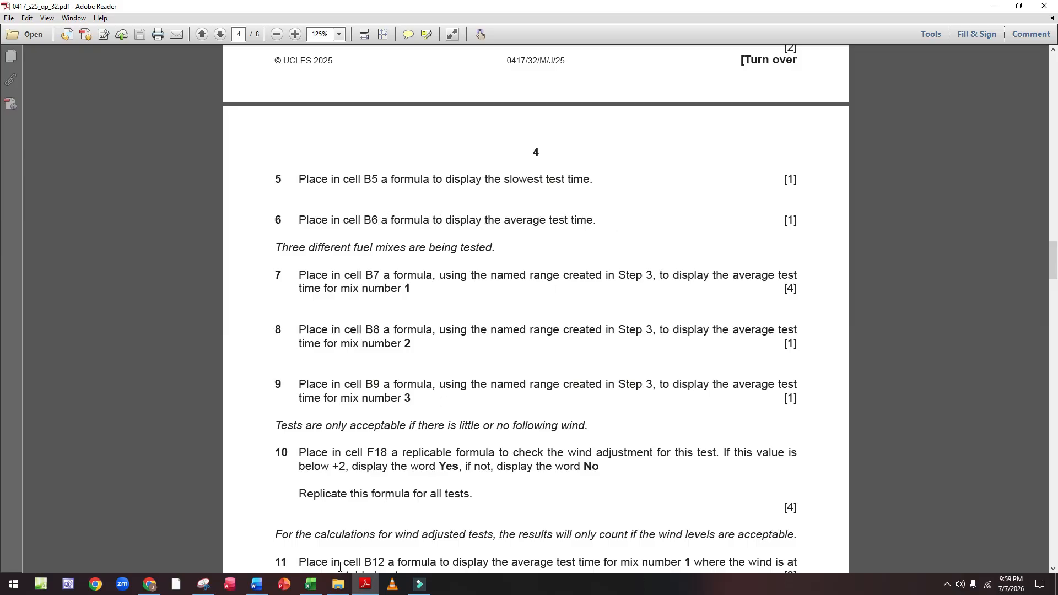
click(311, 584)
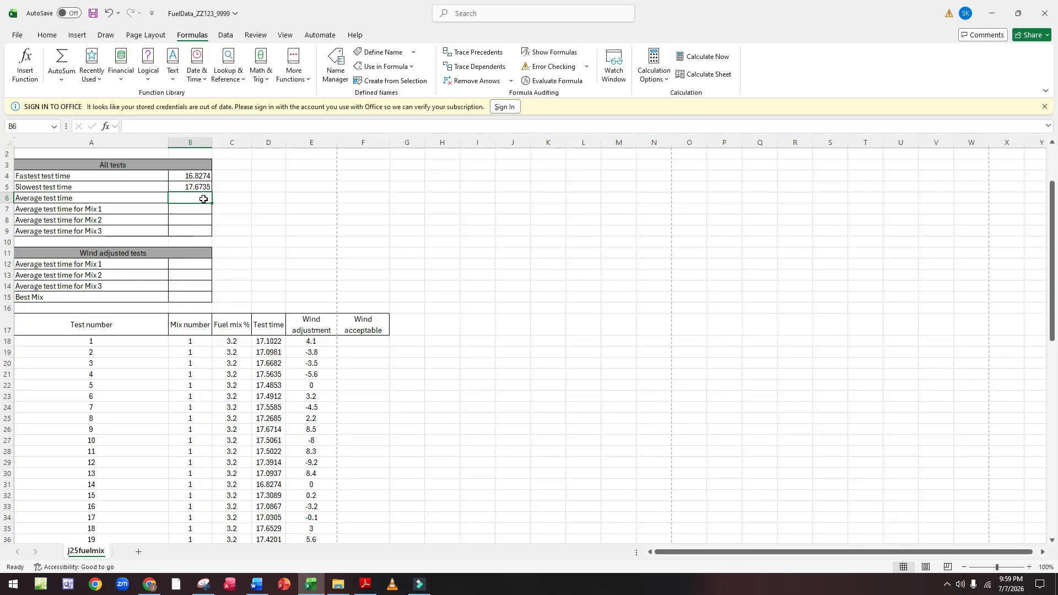
text(=)
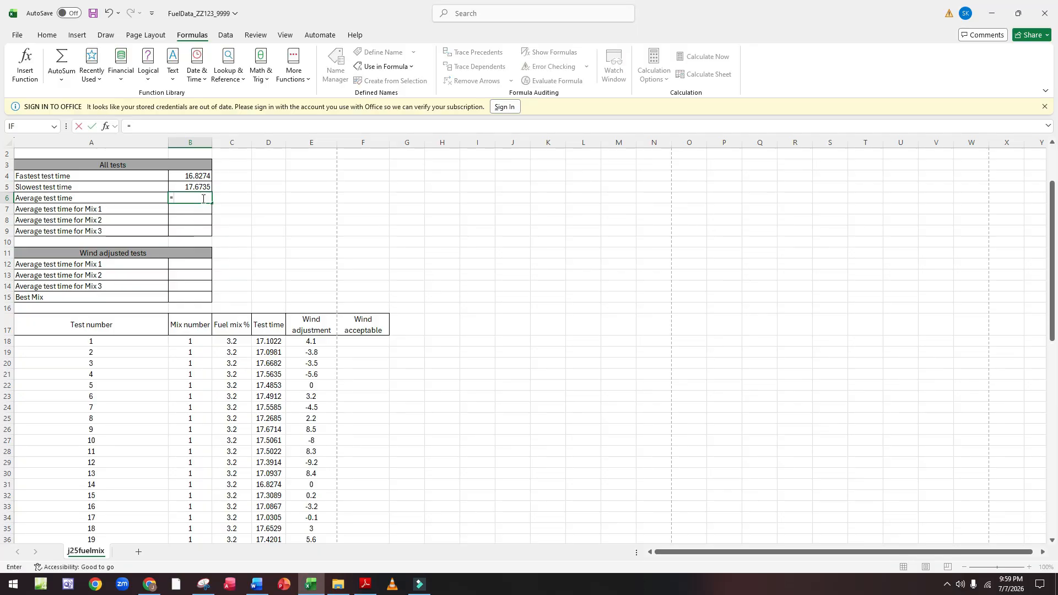
text(AVERAGE)
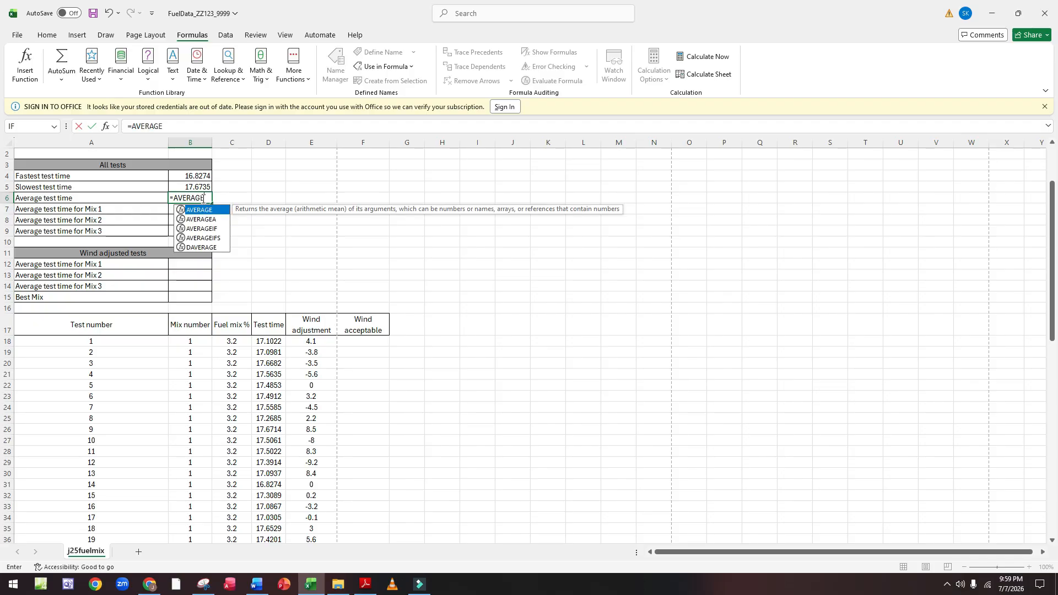
text((TT)
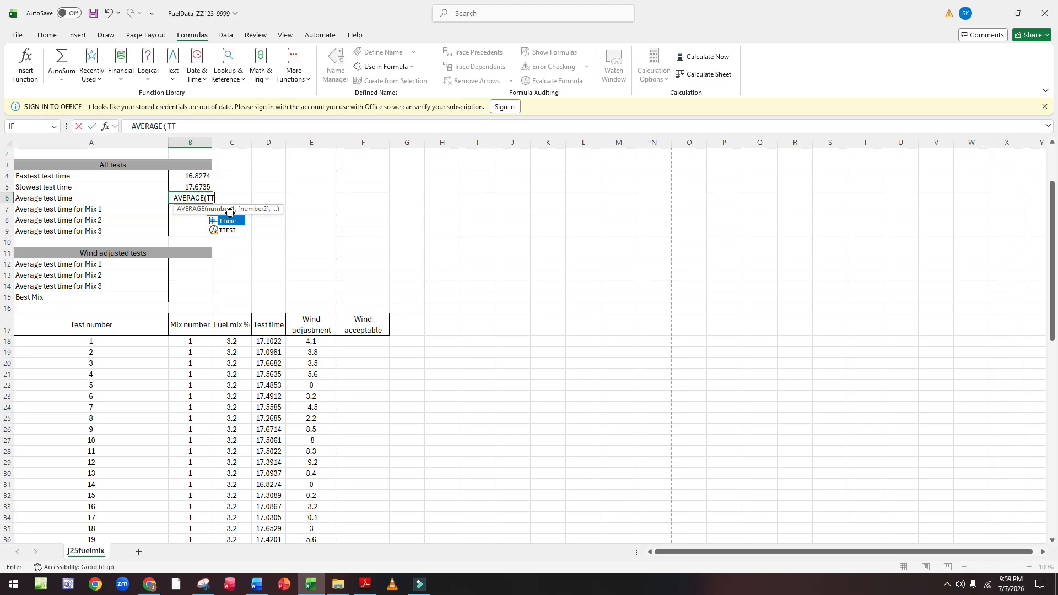
text(ime)
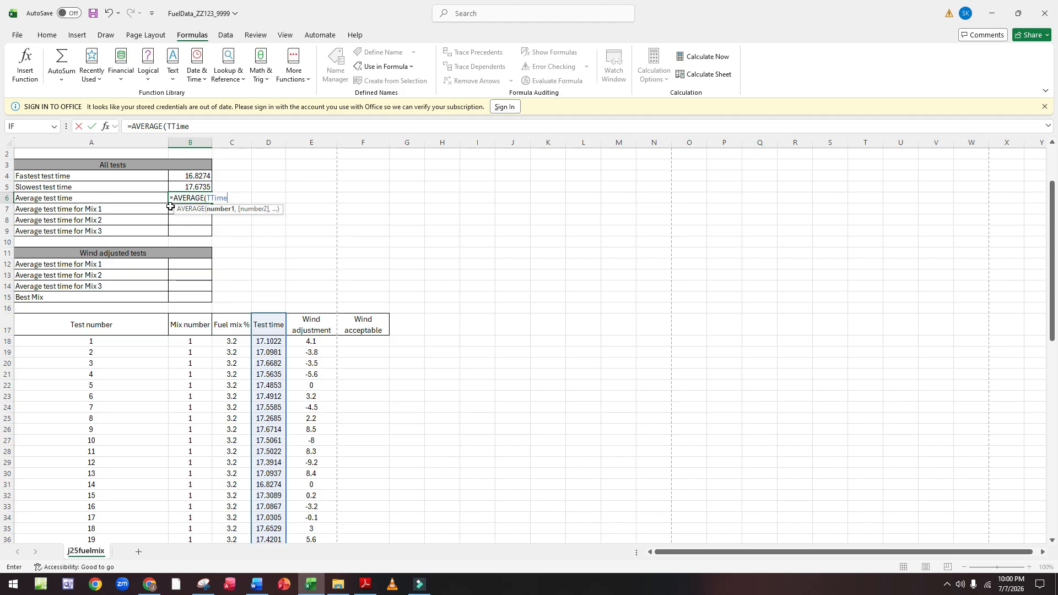
key(Return)
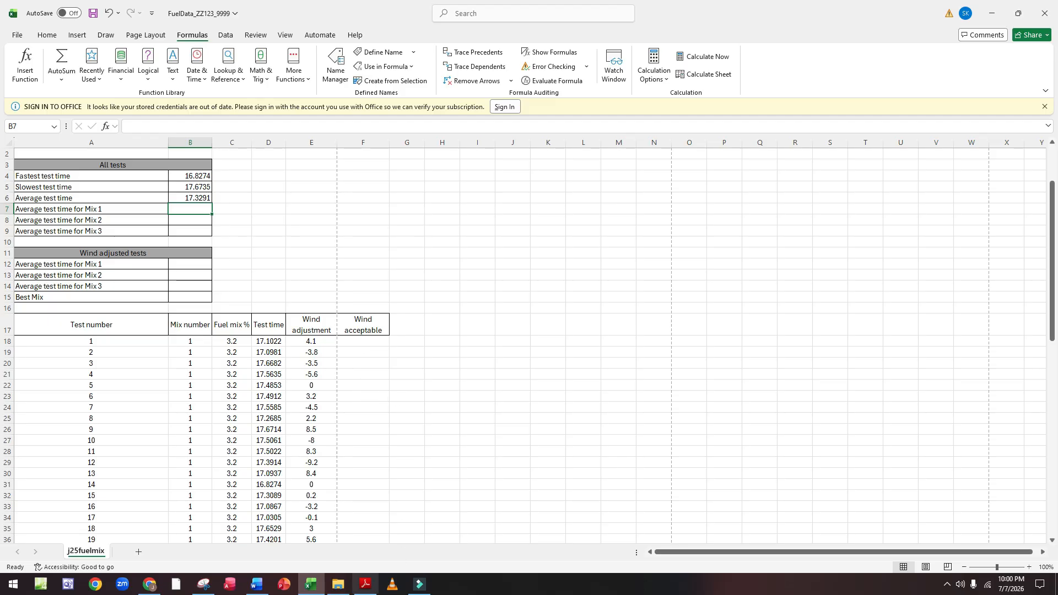
Read question 7 in the exam PDF, examine the Mix number column in Excel, and select cell B7.
click(364, 585)
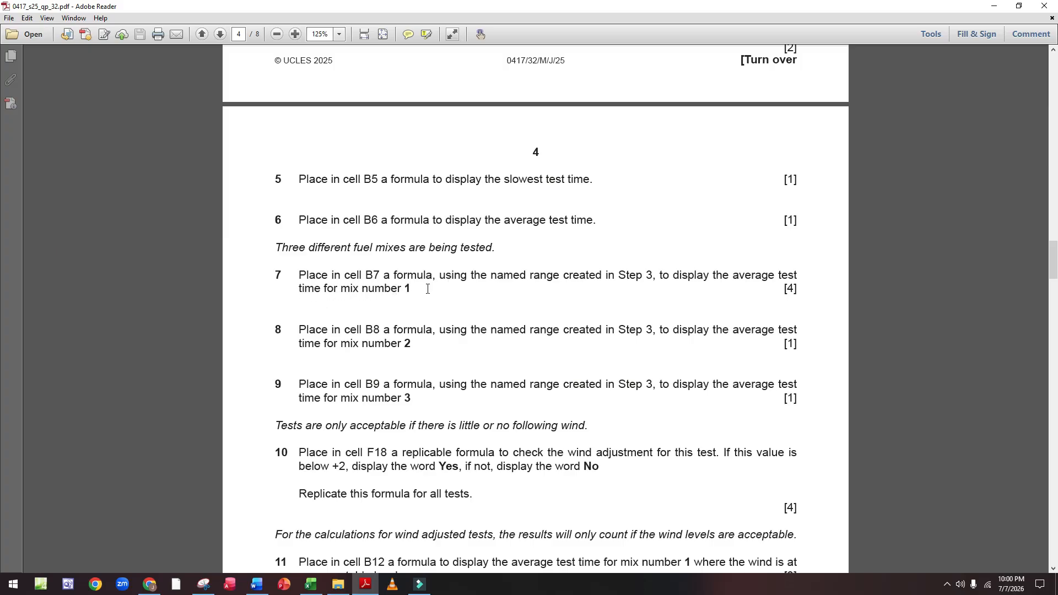
click(311, 584)
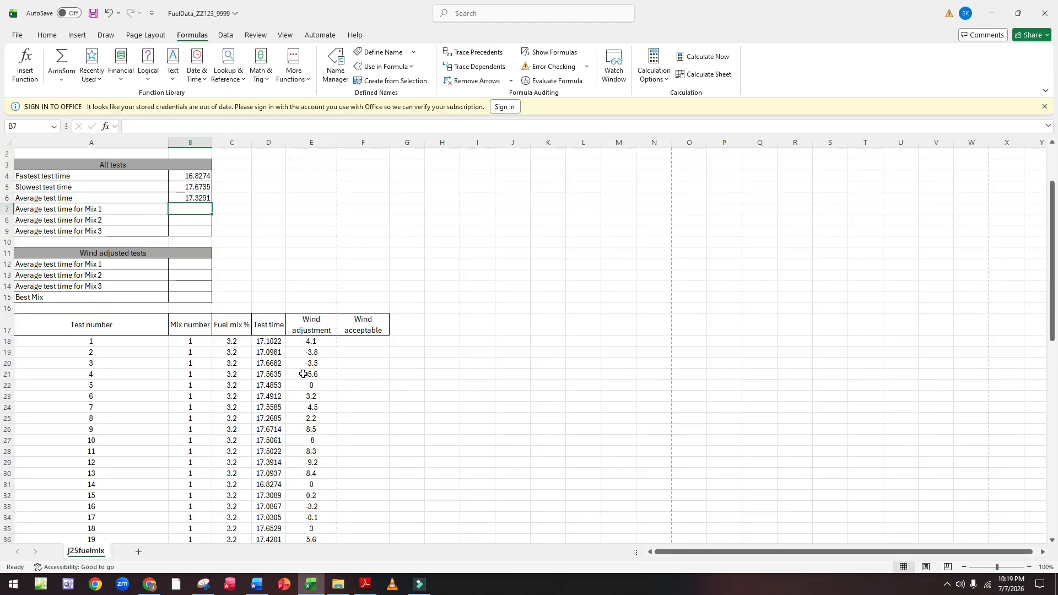
drag(201, 320, 182, 512)
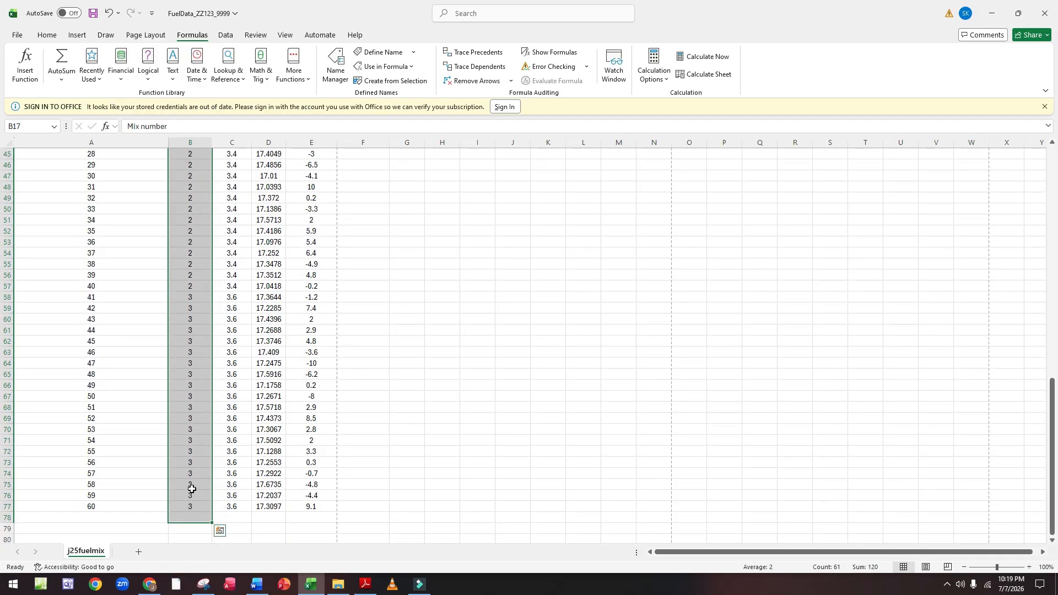
scroll(193, 489, up, 14)
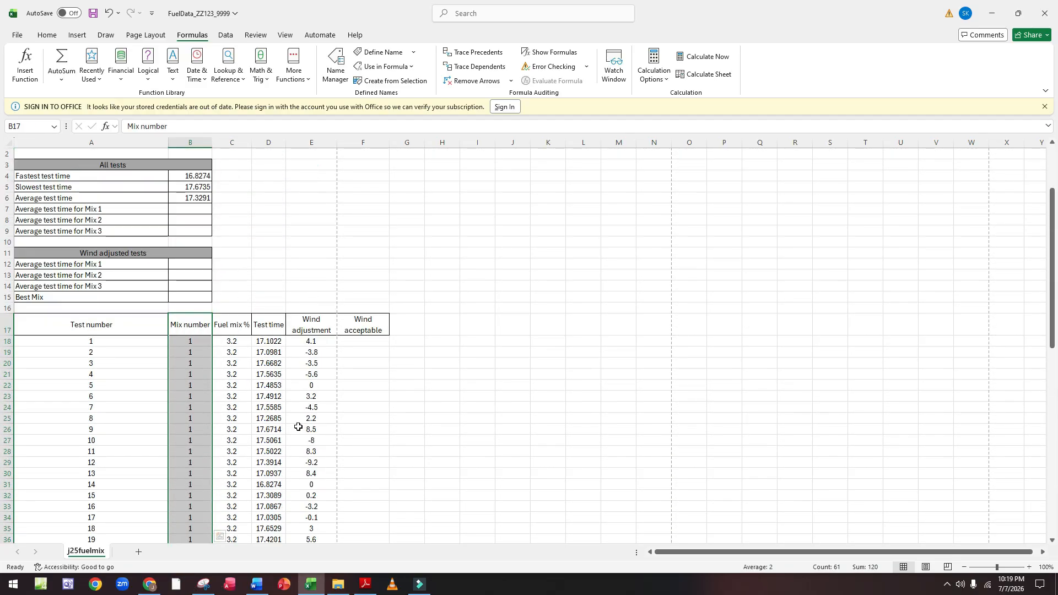
click(189, 211)
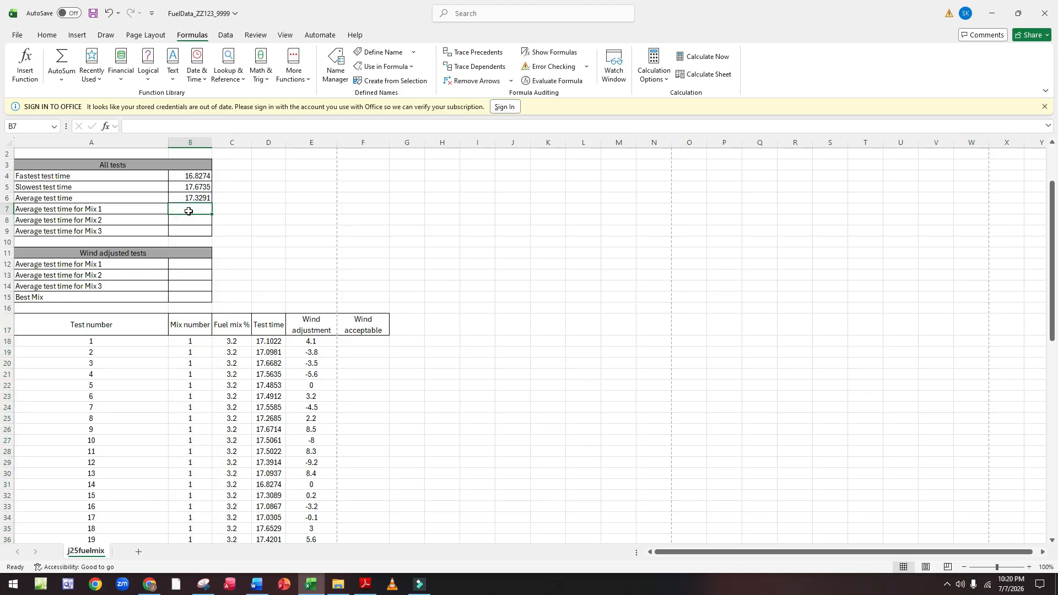
Start an AVERAGEIF function in cell B7 and set its Range argument to the Mix number cells B17:B77.
text(=)
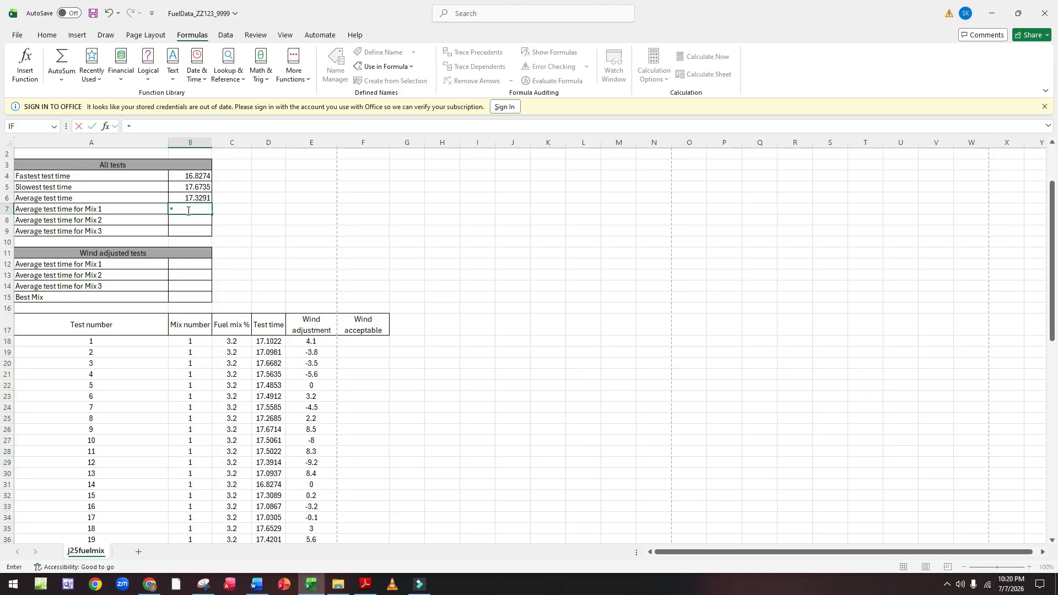
text(AV)
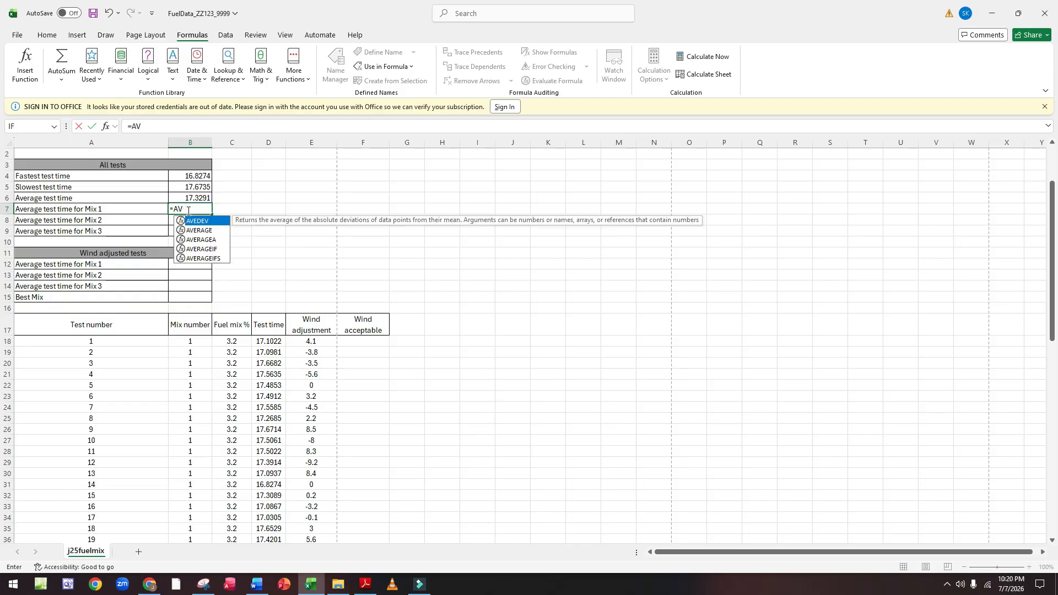
text(ERAGEIF)
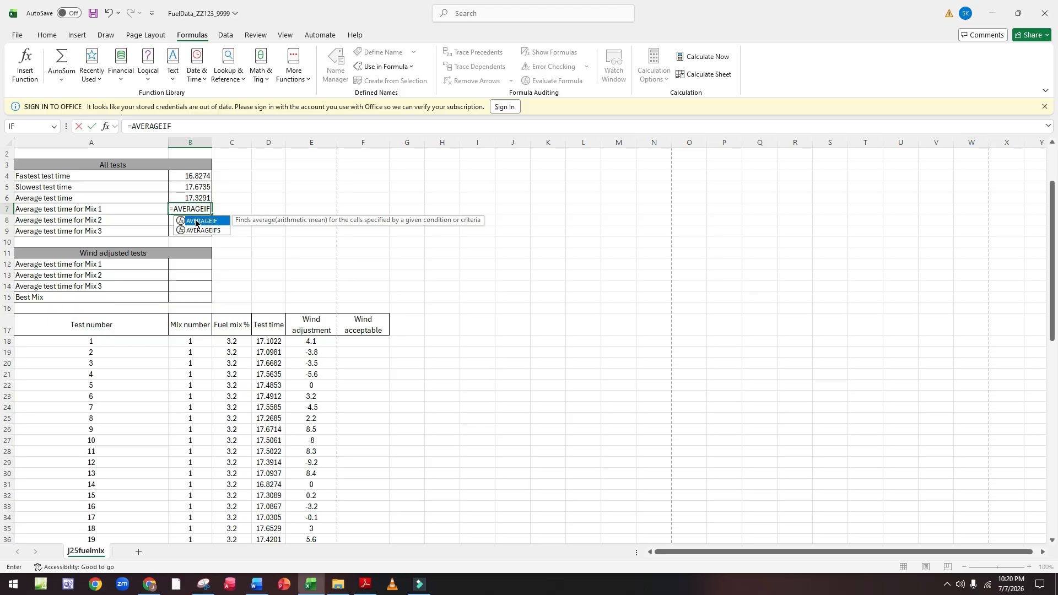
double_click(197, 221)
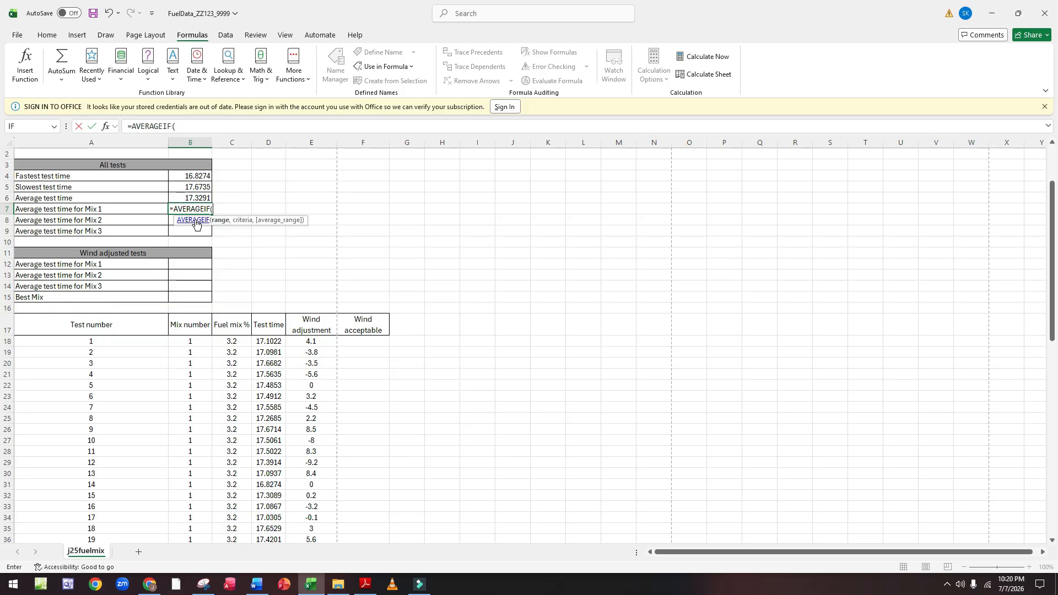
click(110, 128)
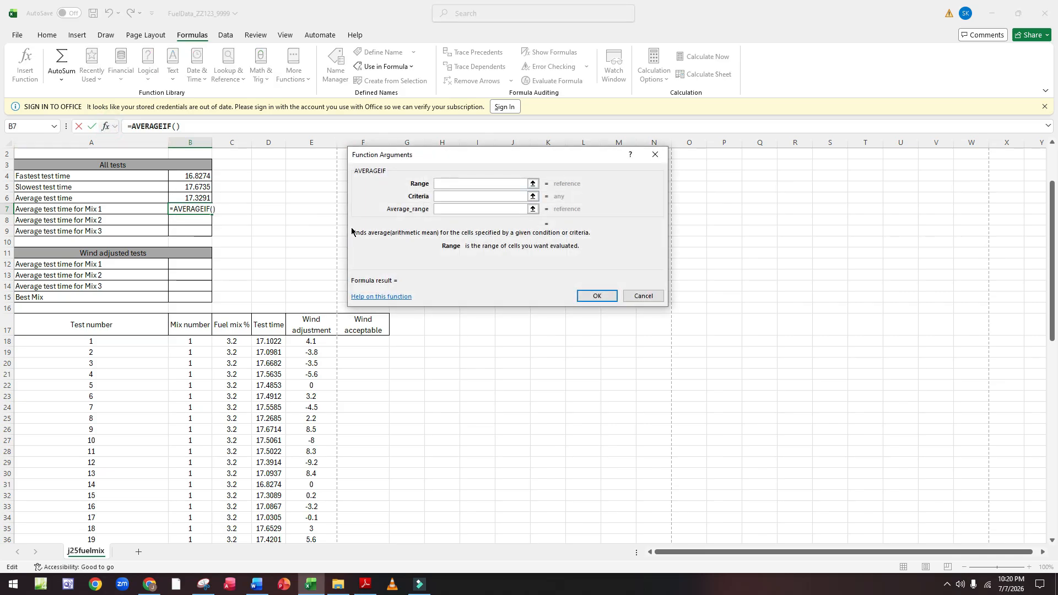
click(439, 183)
click(532, 184)
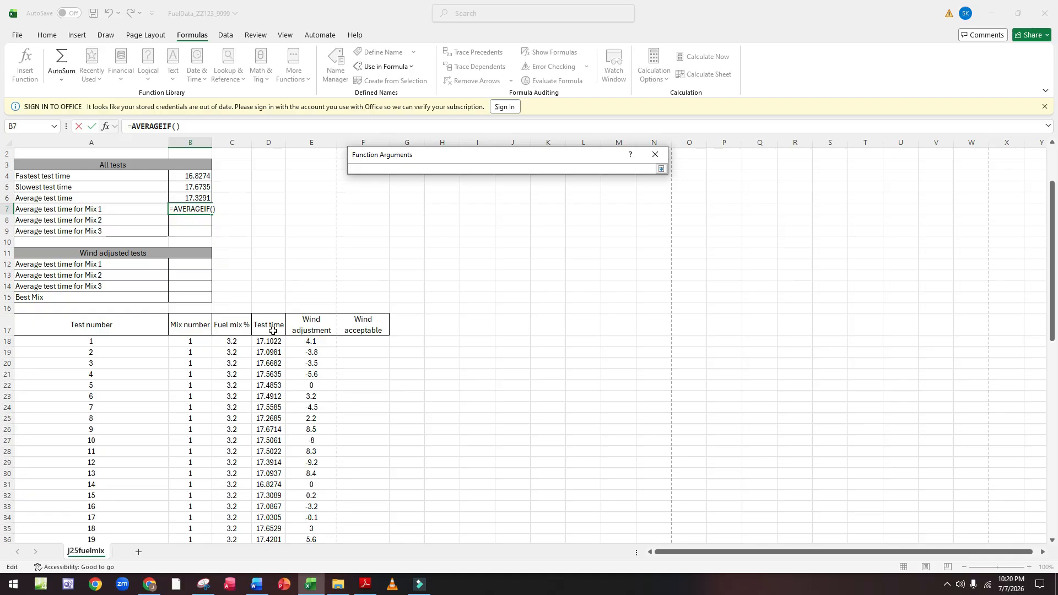
mouse_move(273, 331)
mouse_down()
mouse_move(280, 386)
mouse_move(282, 314)
mouse_up()
click(190, 328)
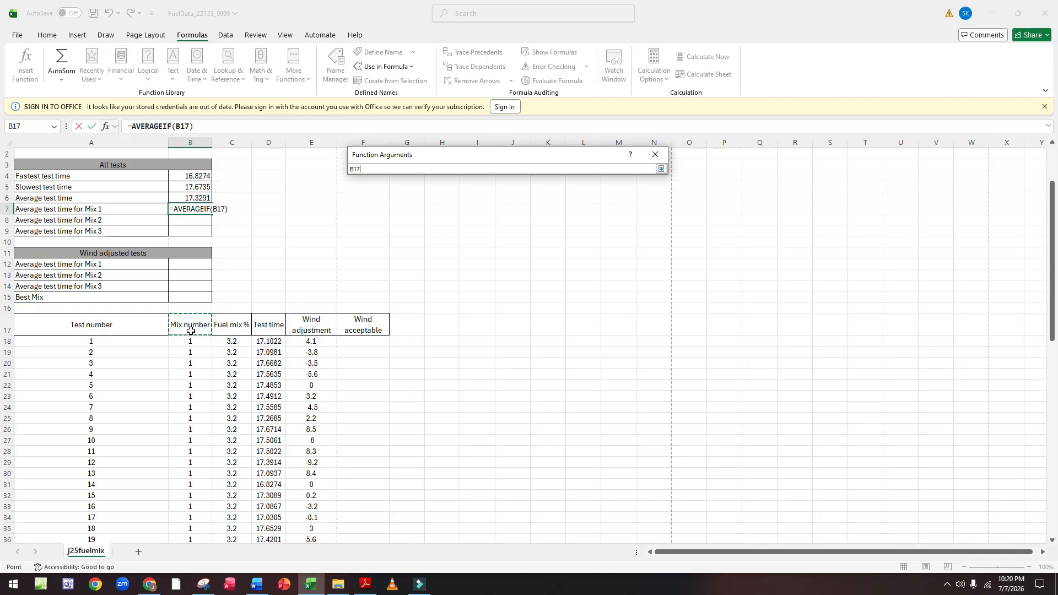
drag(190, 331, 190, 510)
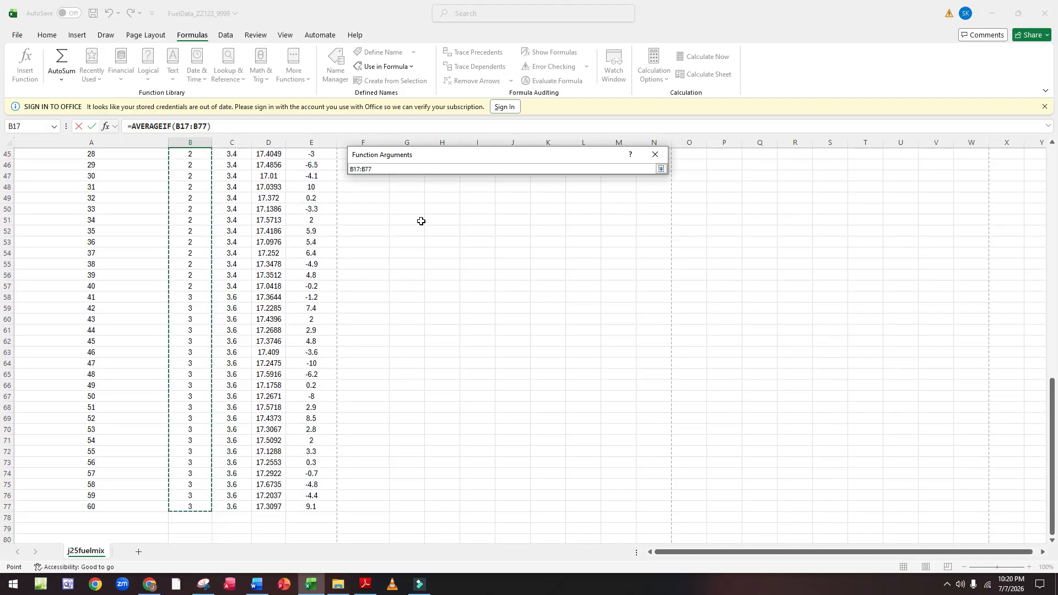
click(661, 170)
Complete the AVERAGEIF function in B7 with criteria 1 and the Test time cells D18:D77 as the average range.
click(452, 208)
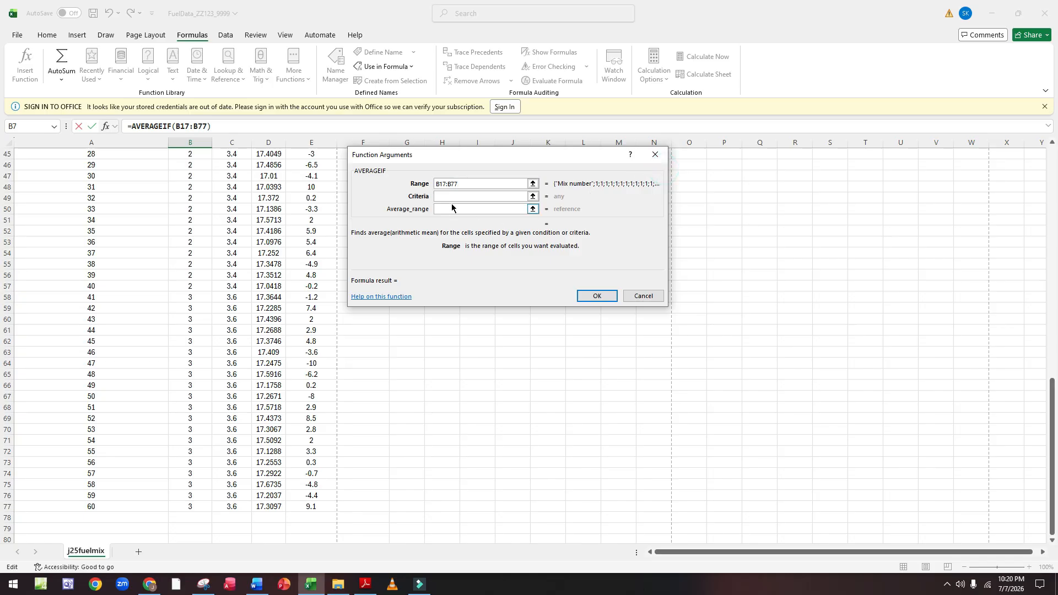
click(464, 196)
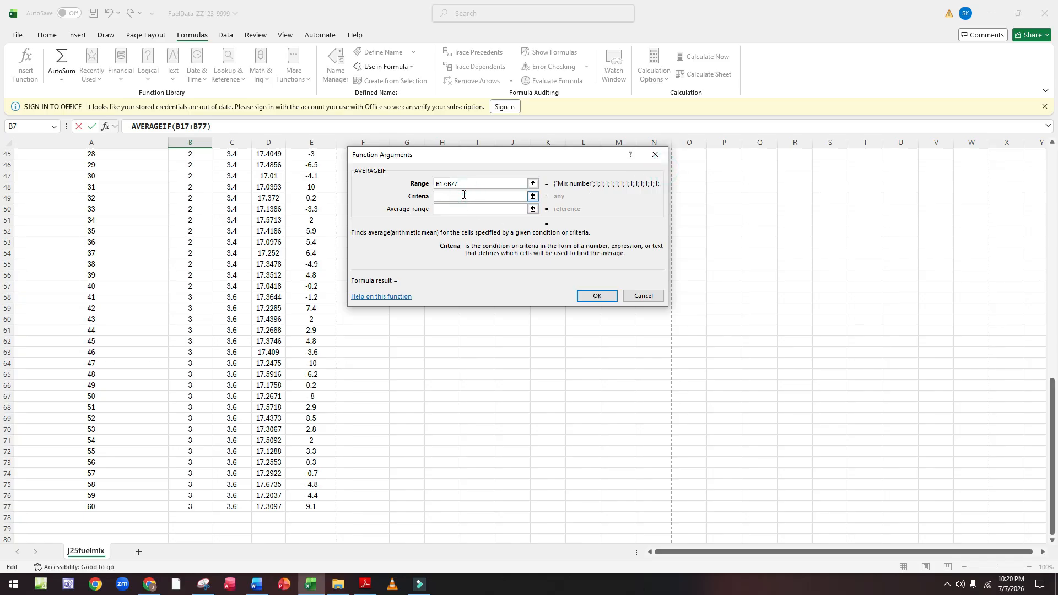
text(1)
click(533, 209)
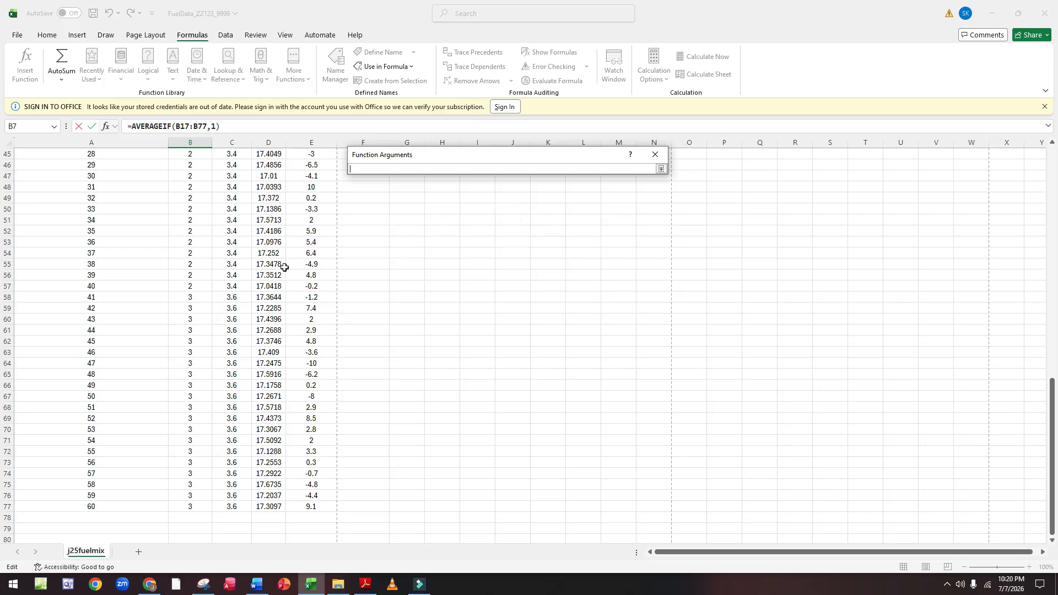
scroll(285, 267, up, 13)
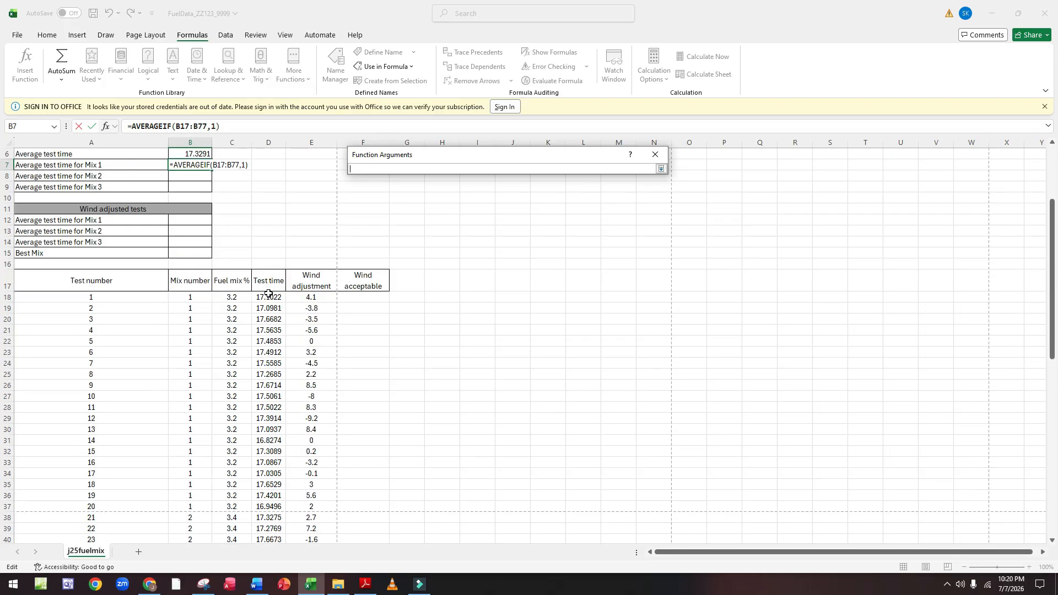
drag(268, 294, 266, 515)
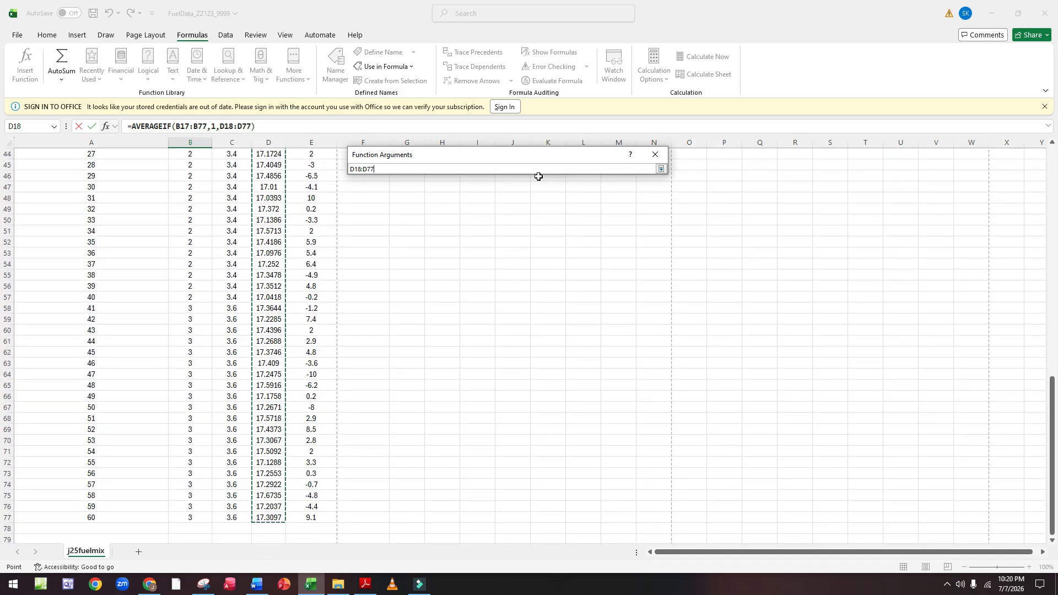
click(661, 169)
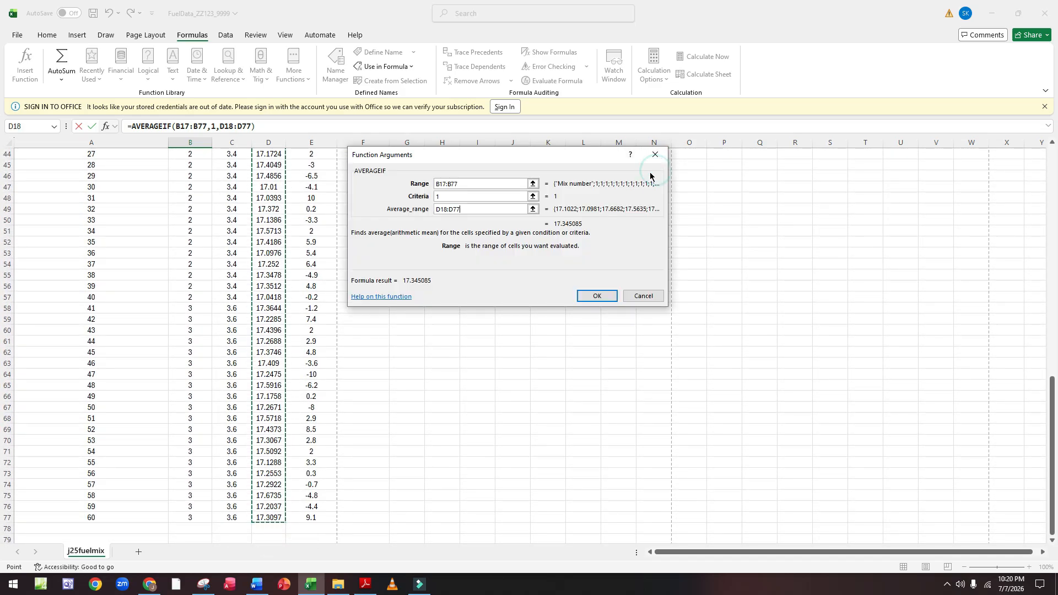
click(596, 297)
Review the AVERAGEIF formula and its ranges in cell B7 without changing it.
scroll(217, 314, up, 2)
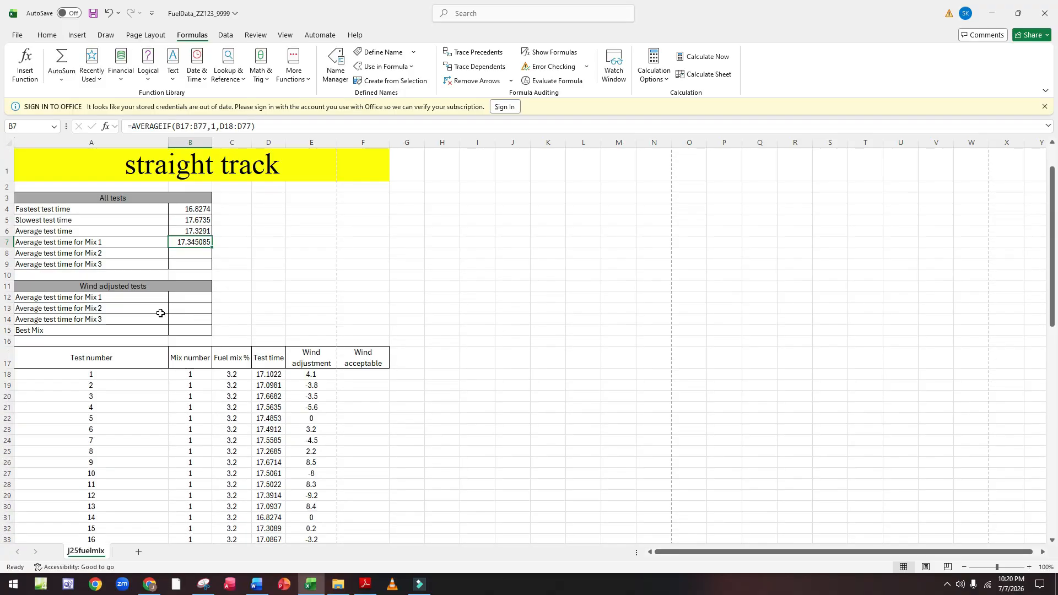
double_click(187, 243)
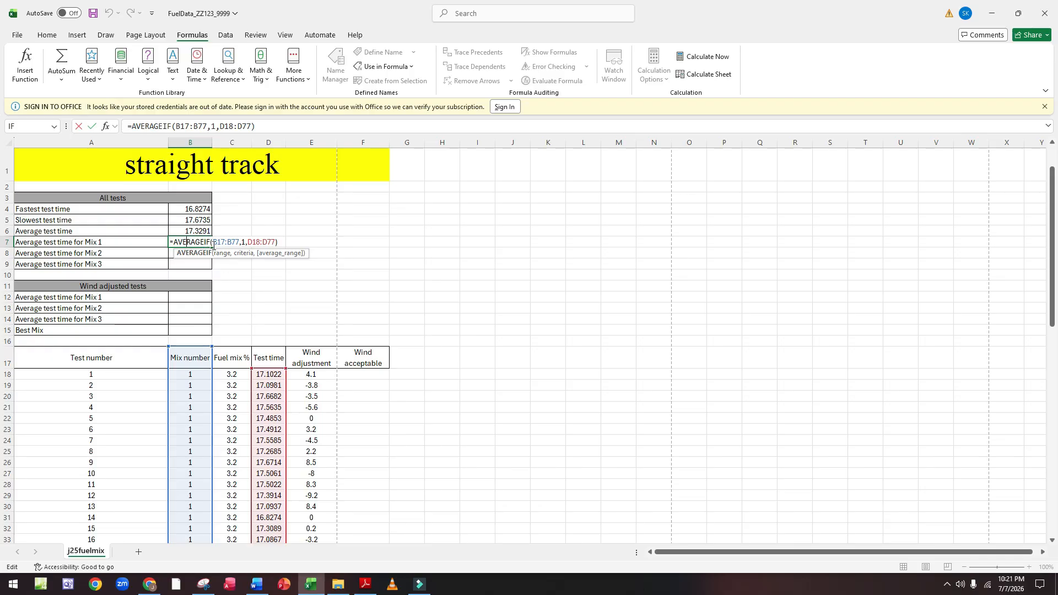
click(258, 283)
click(198, 243)
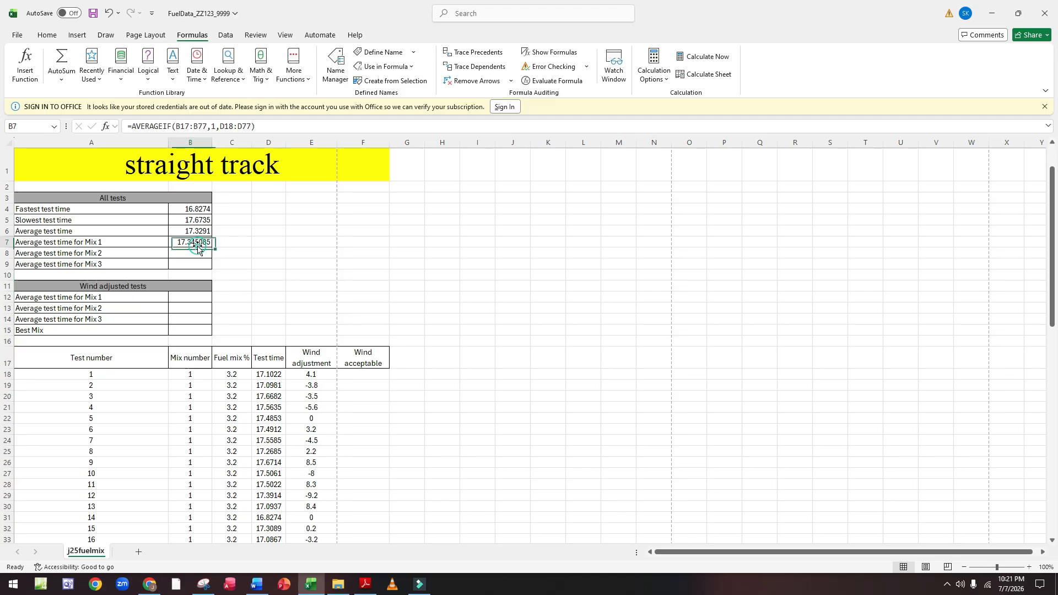
Read questions 8 and 9 in the exam PDF, and in Excel copy the B7 formula down to B8 and B9.
click(367, 585)
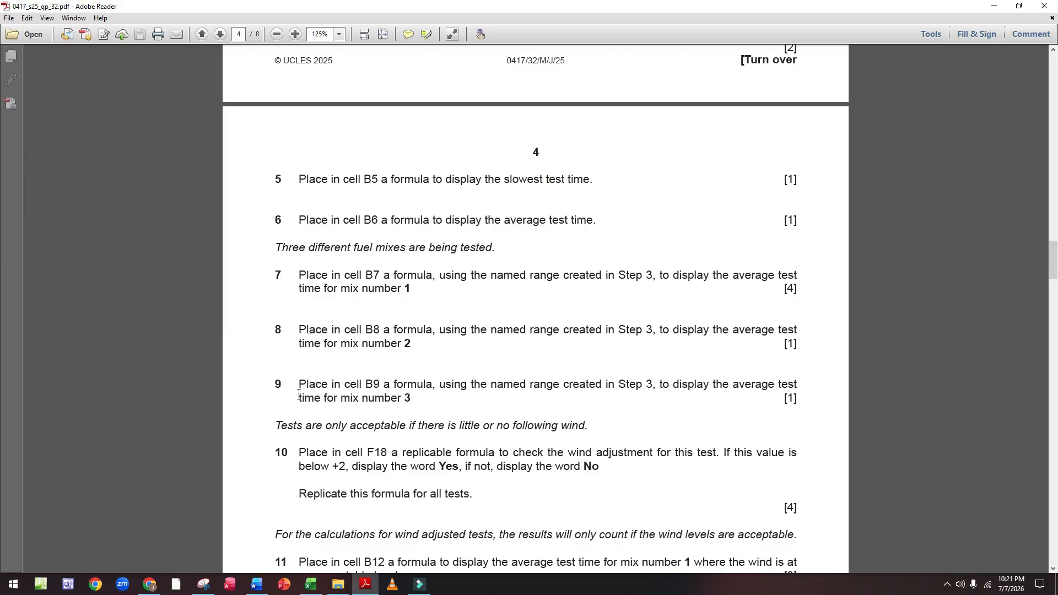
click(311, 584)
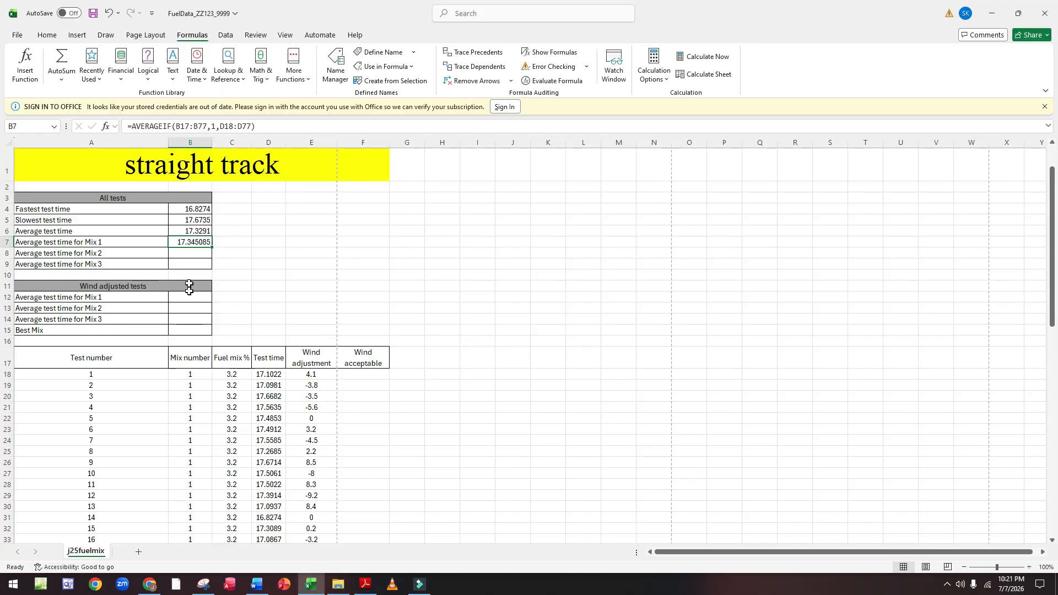
click(212, 248)
drag(213, 248, 211, 269)
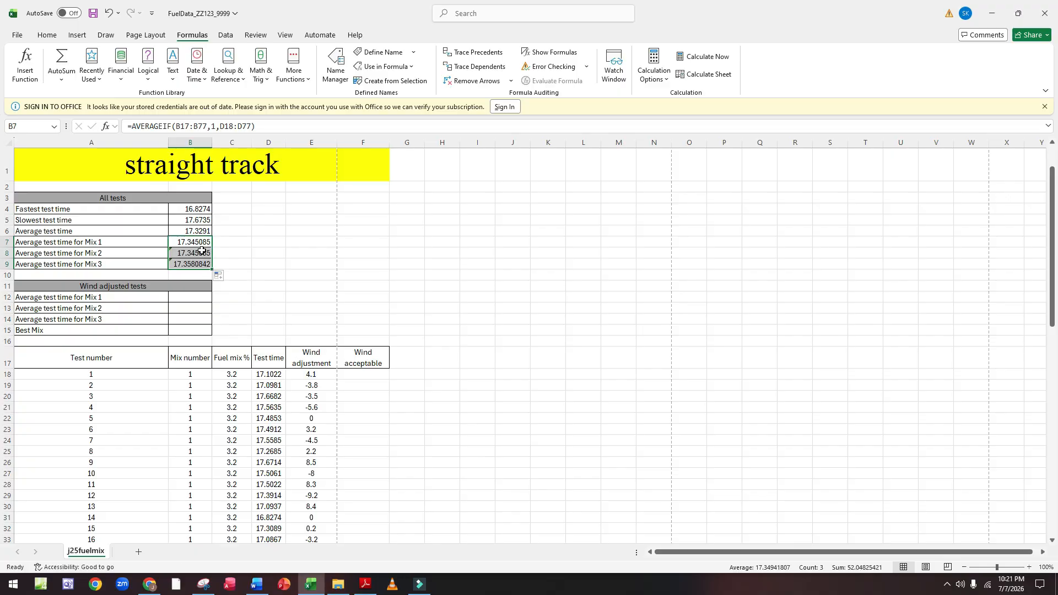
Change the AVERAGEIF criterion in cell B8 to 2 for the Mix 2 average.
double_click(207, 255)
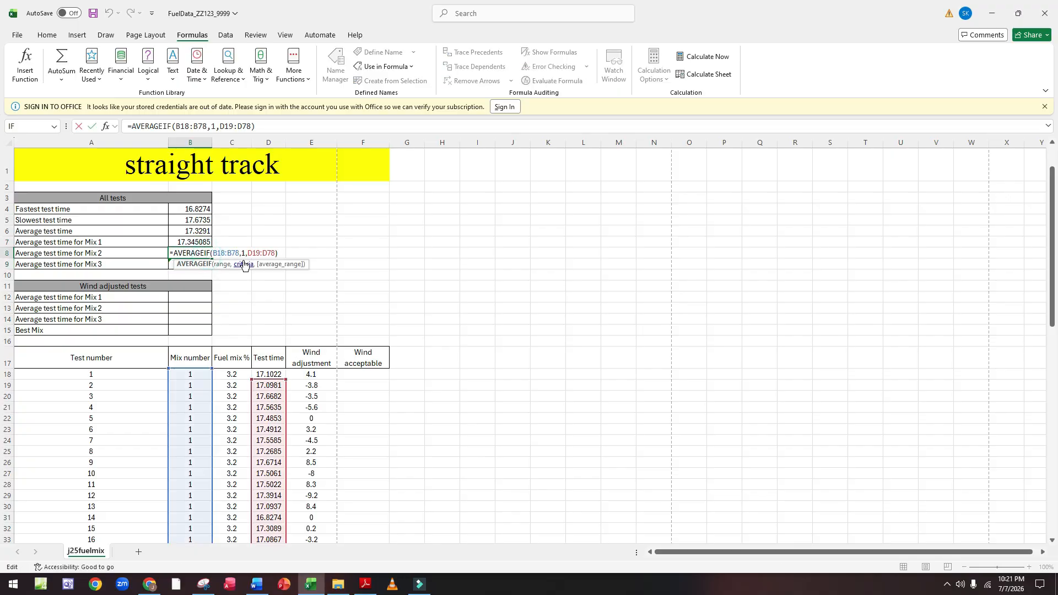
click(244, 256)
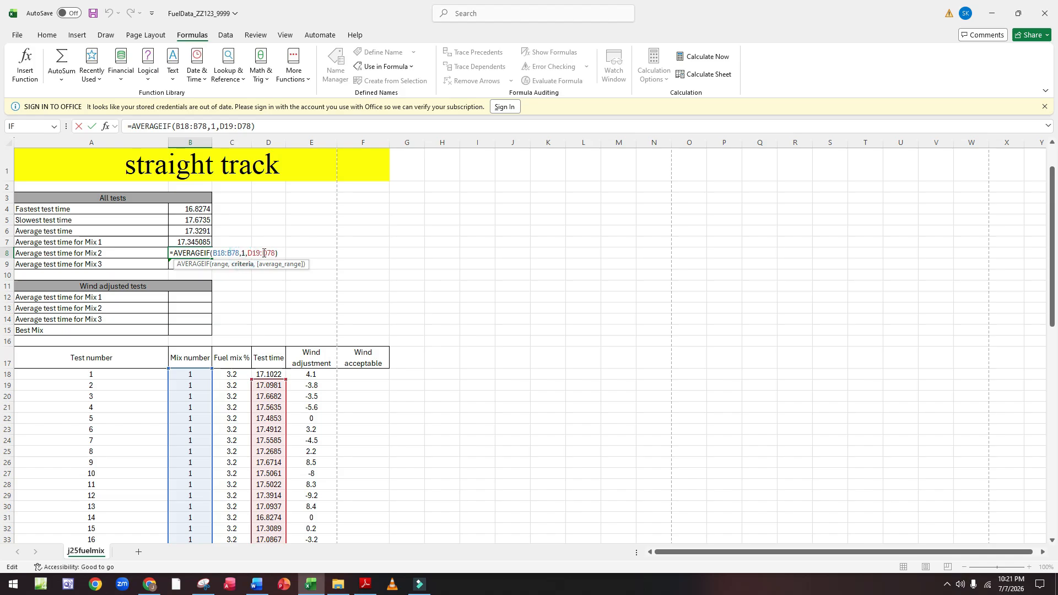
key(BackSpace)
text(2)
click(265, 285)
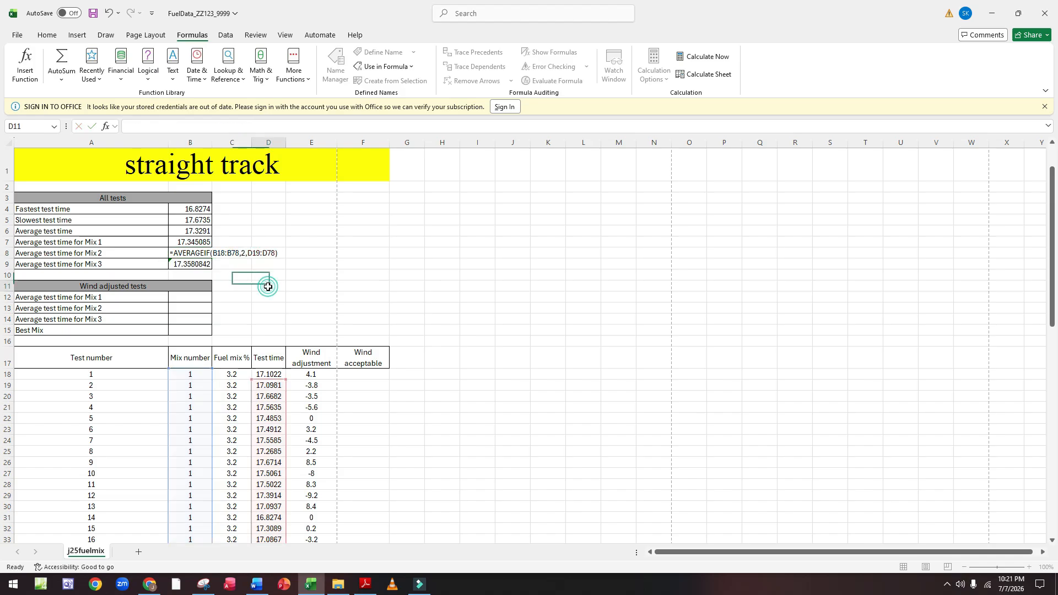
Change the AVERAGEIF criterion in cell B9 to 3 for the Mix 3 average.
double_click(189, 265)
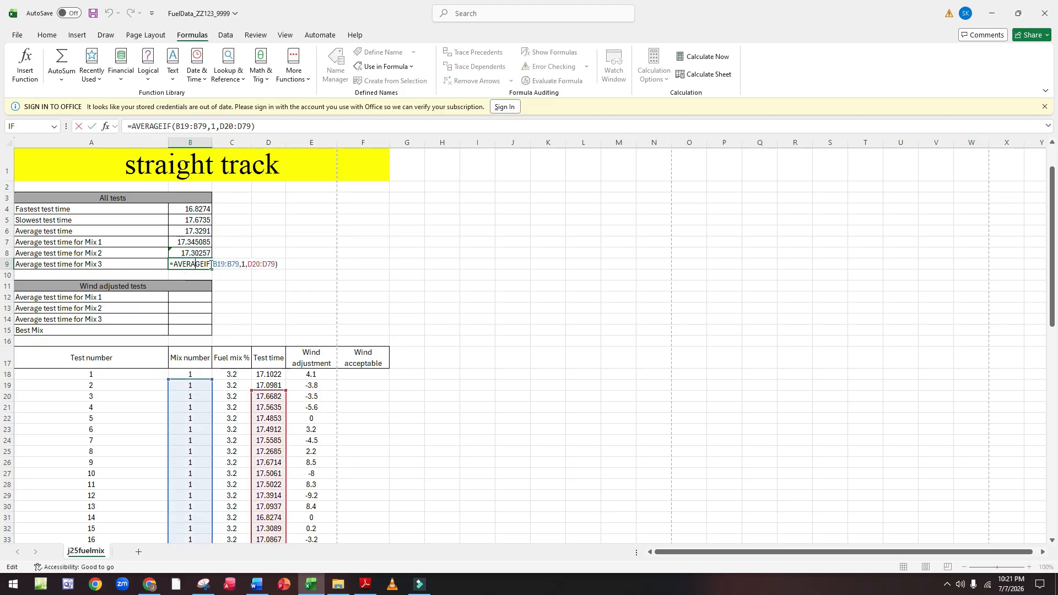
click(244, 265)
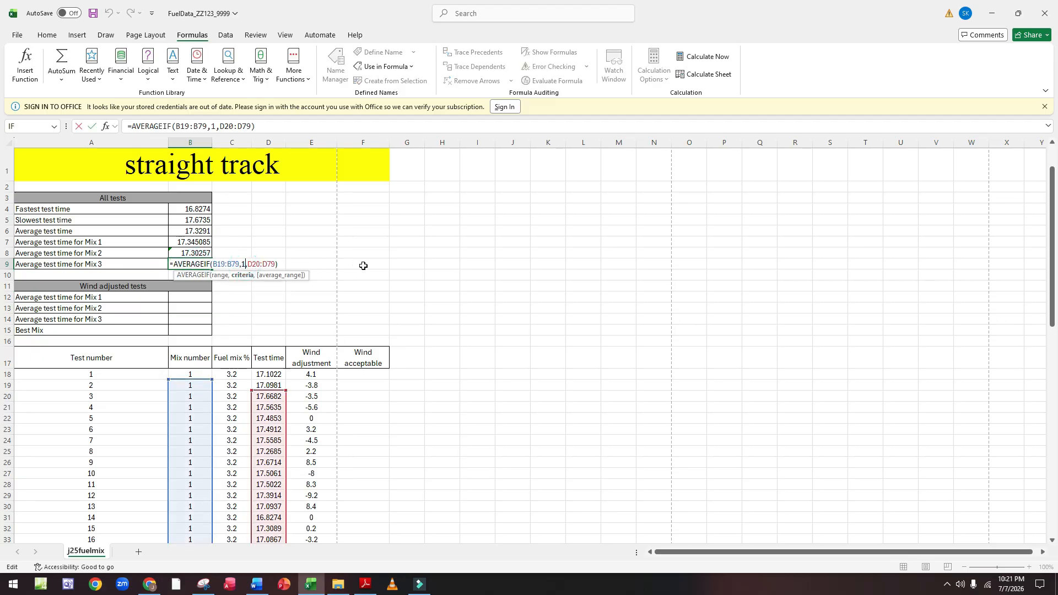
key(BackSpace)
text(3)
click(317, 259)
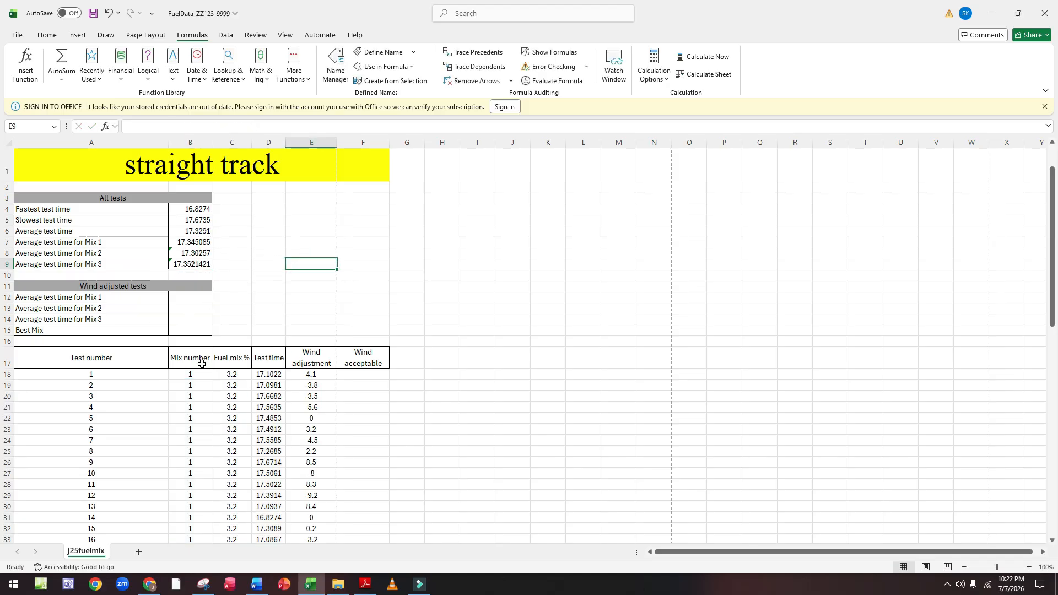
Read question 10 in the exam PDF, and in Excel start an IF function in cell F18 with its arguments open for entry.
click(365, 584)
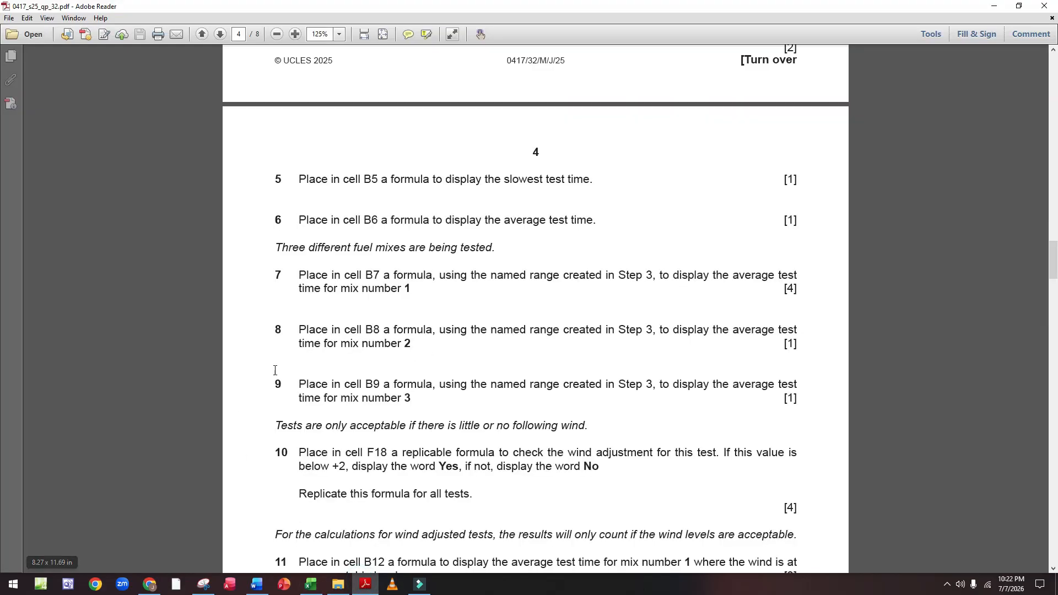
scroll(270, 336, down, 5)
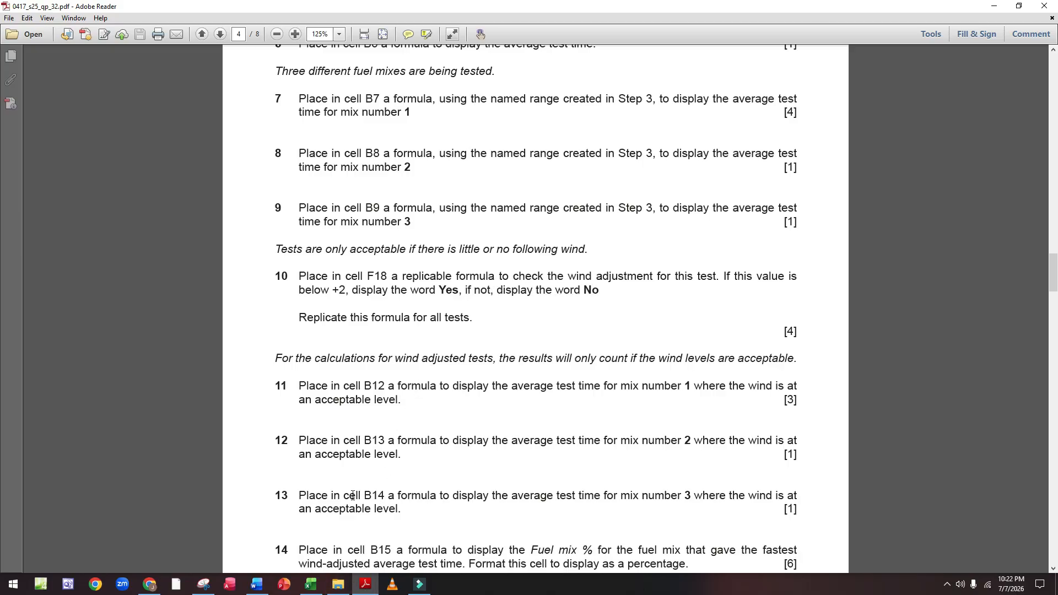
click(310, 585)
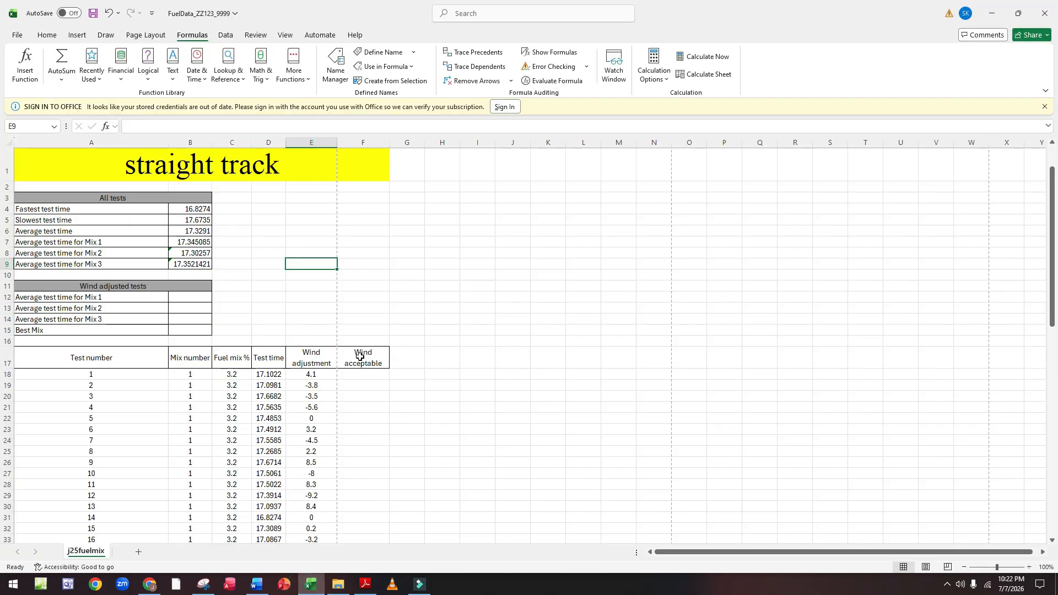
click(362, 375)
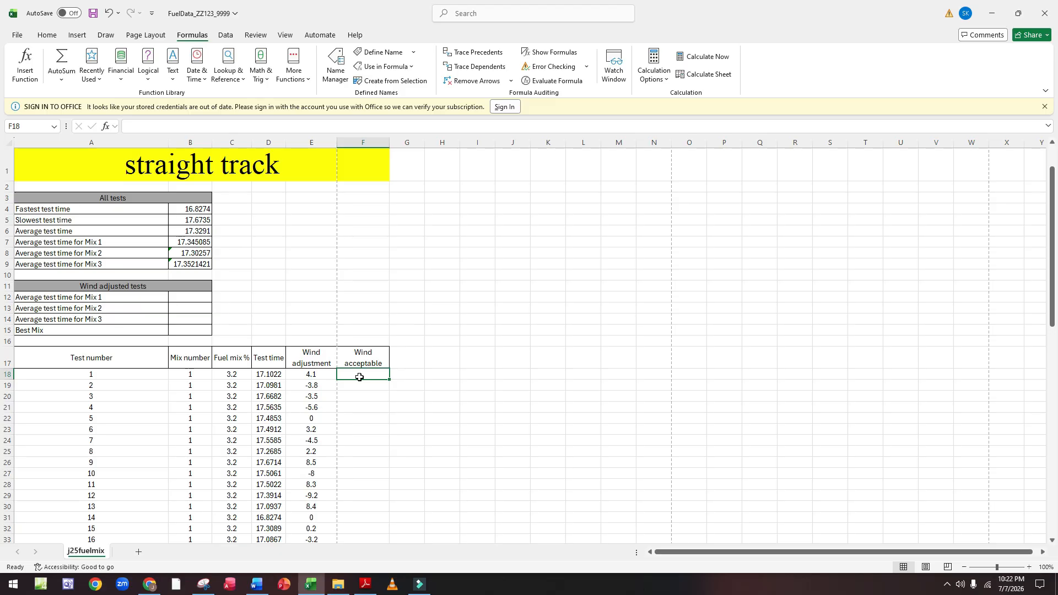
text(=)
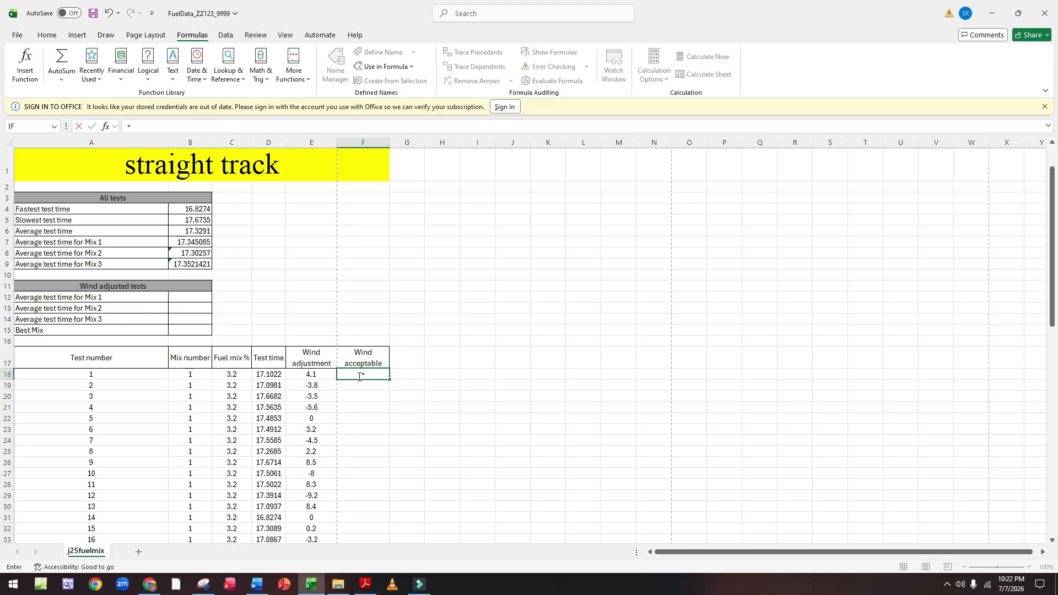
text(I)
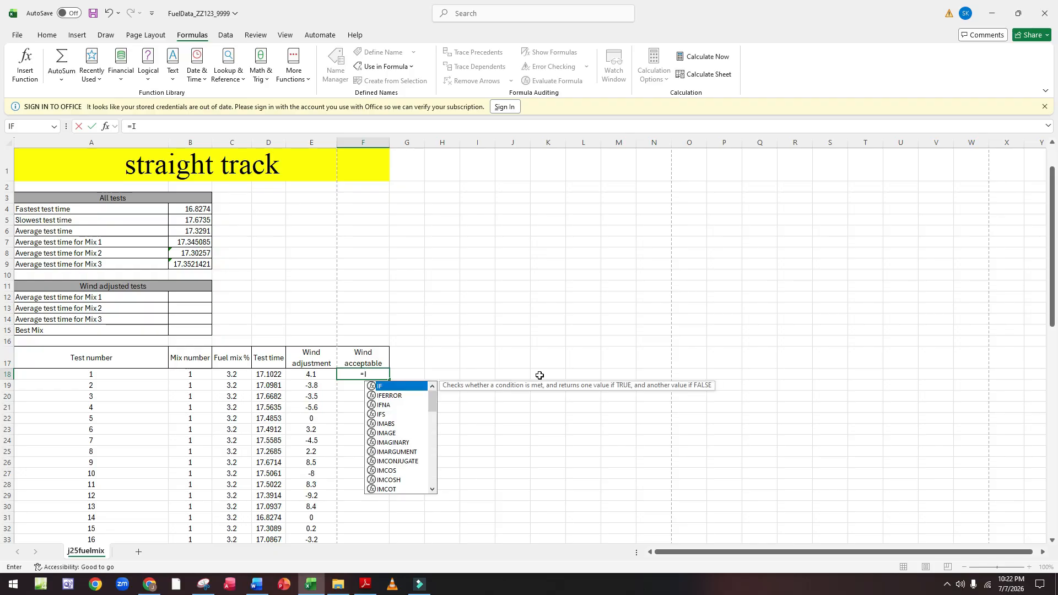
text(F)
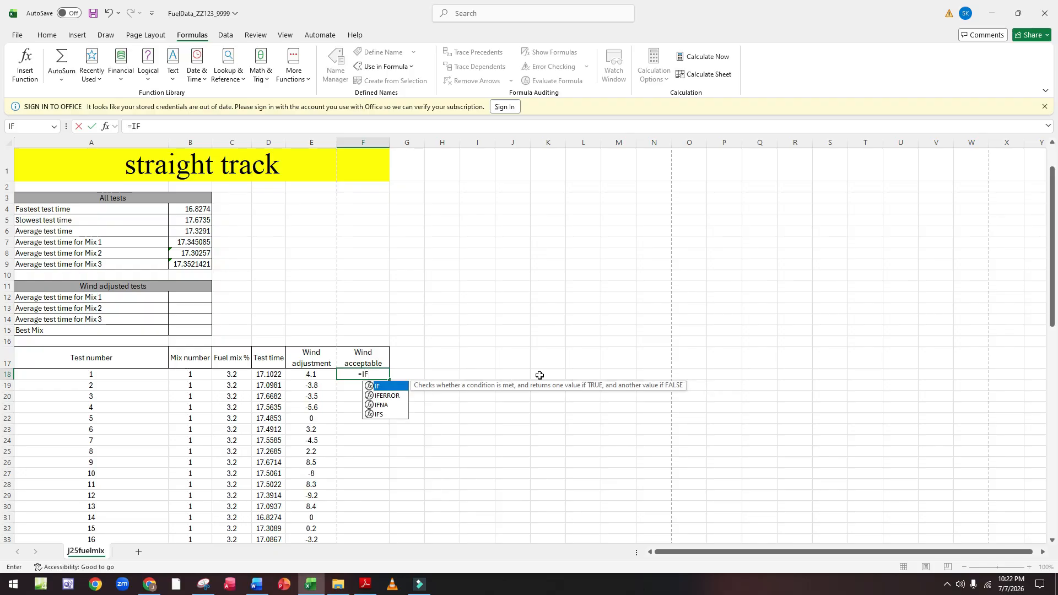
text(()
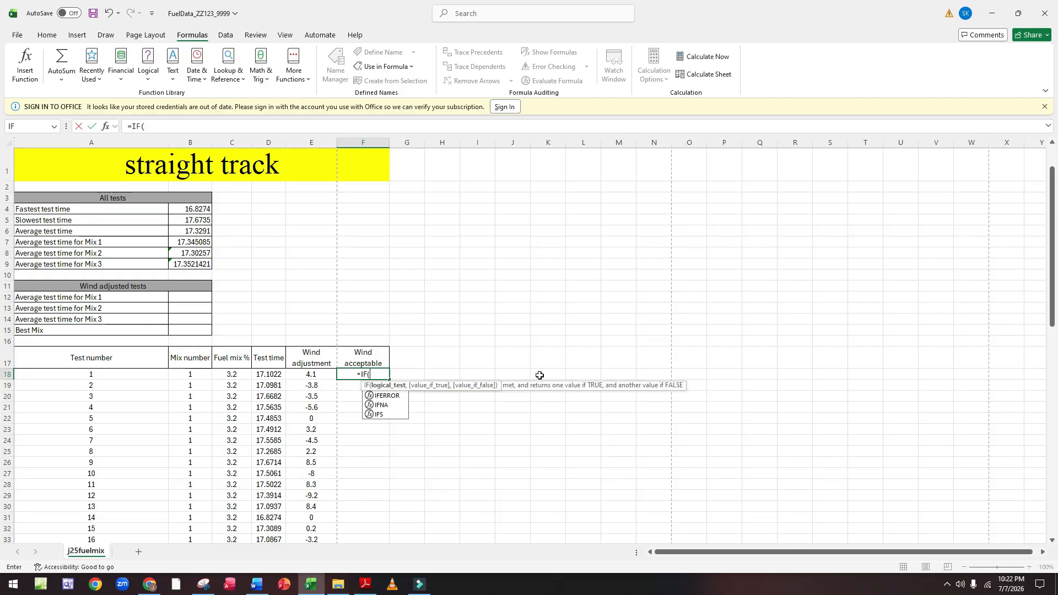
click(107, 128)
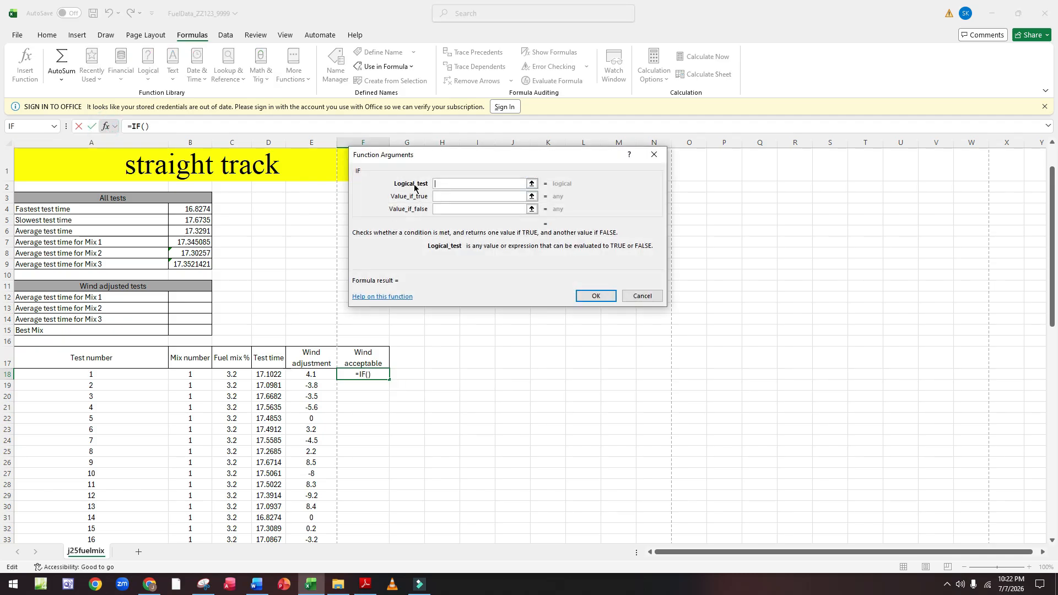
Complete the IF function in F18 with the logical test E18<2, returning YES if true and NO if false.
click(321, 372)
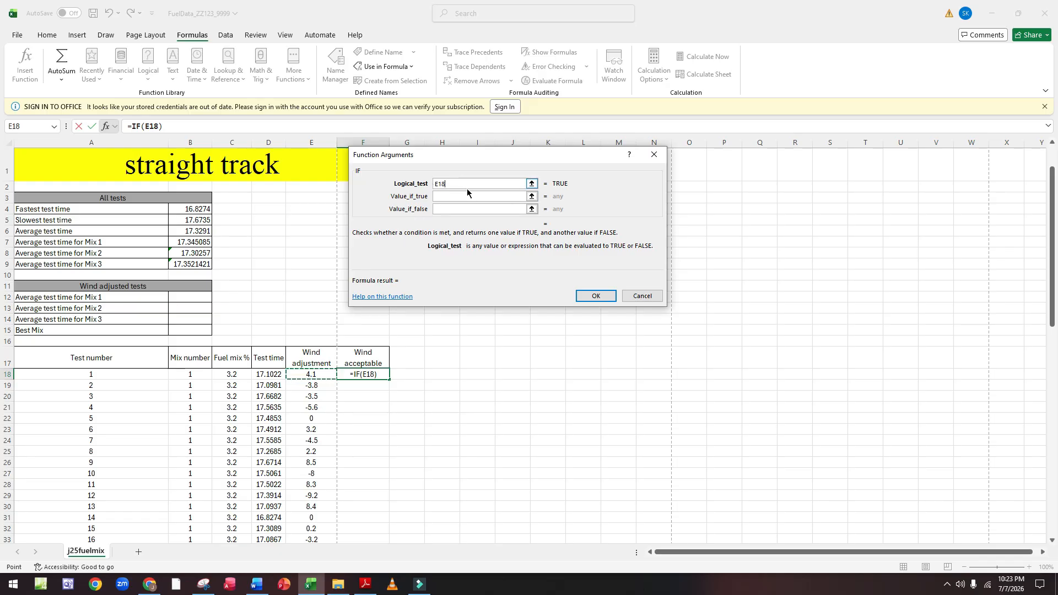
text(<2)
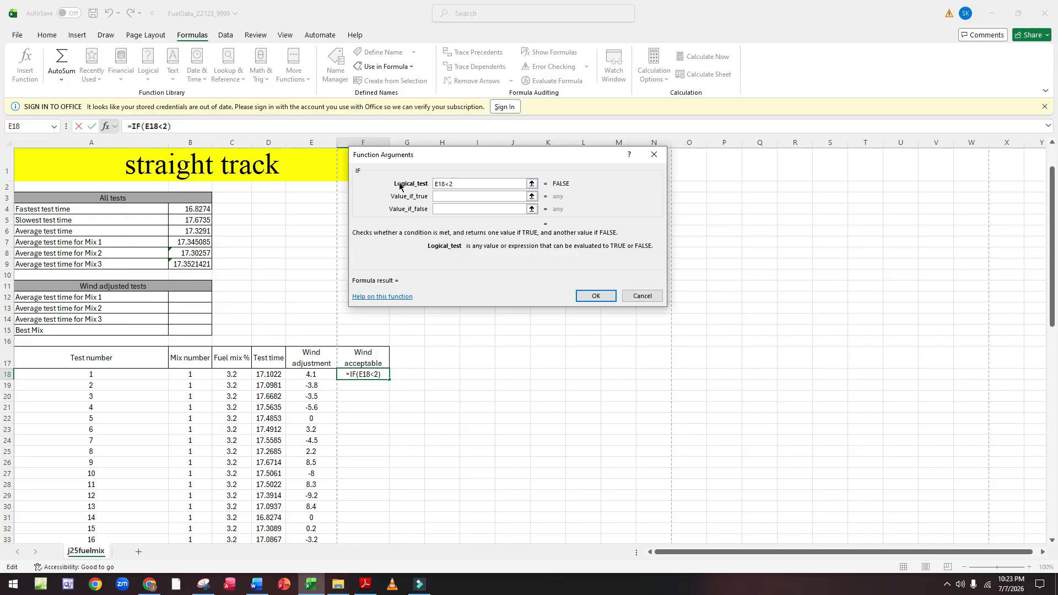
key(Tab)
click(447, 197)
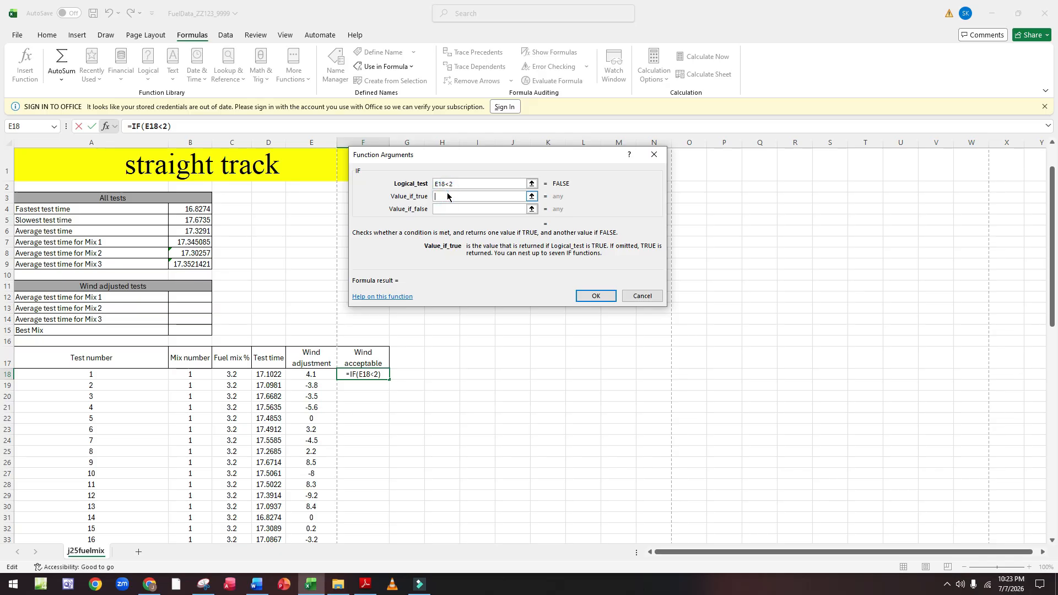
text(YES)
key(Tab)
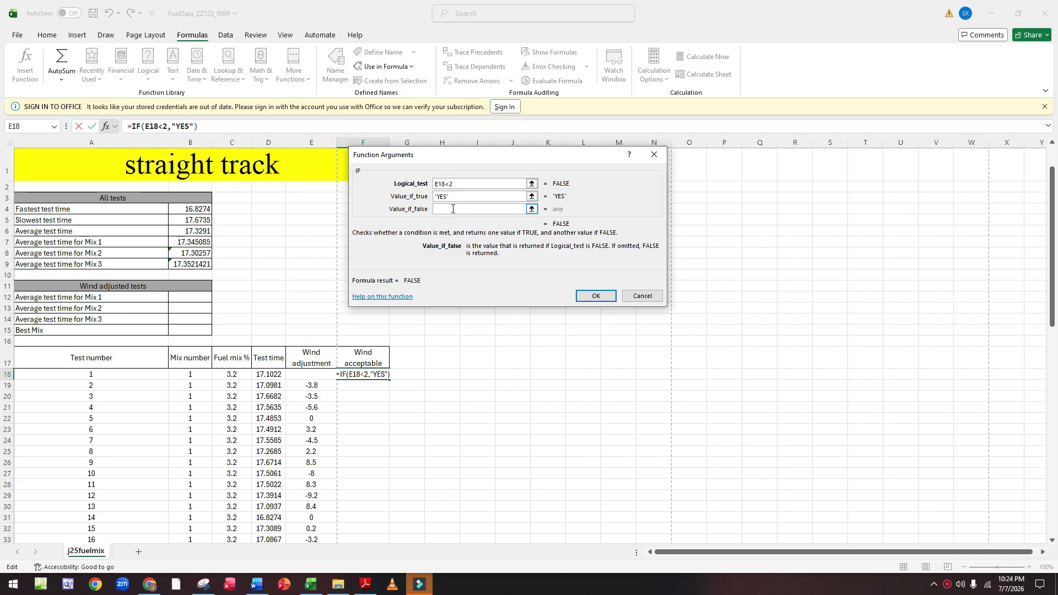
text(NO)
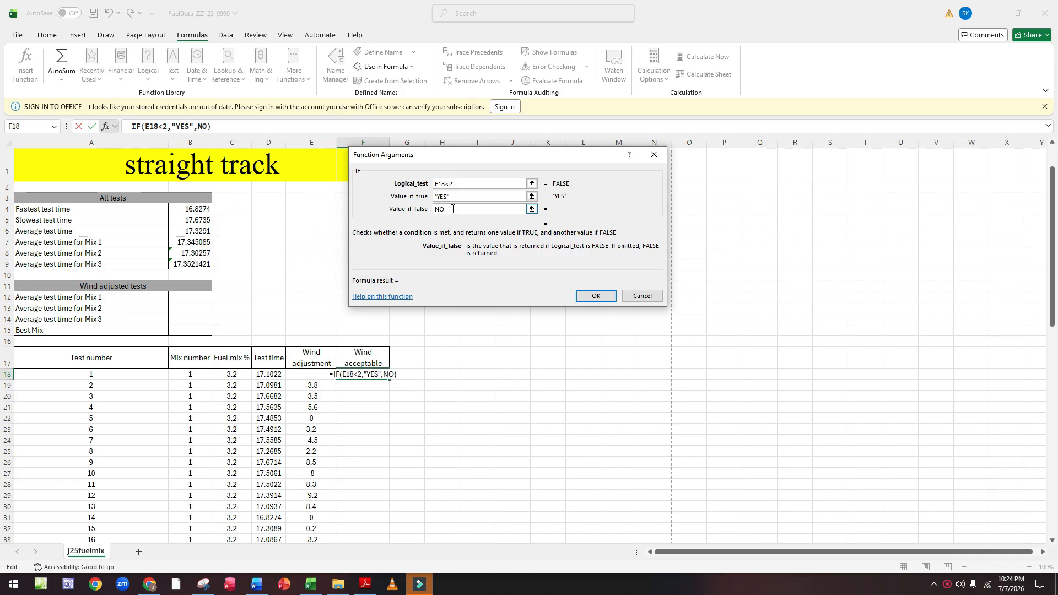
click(610, 291)
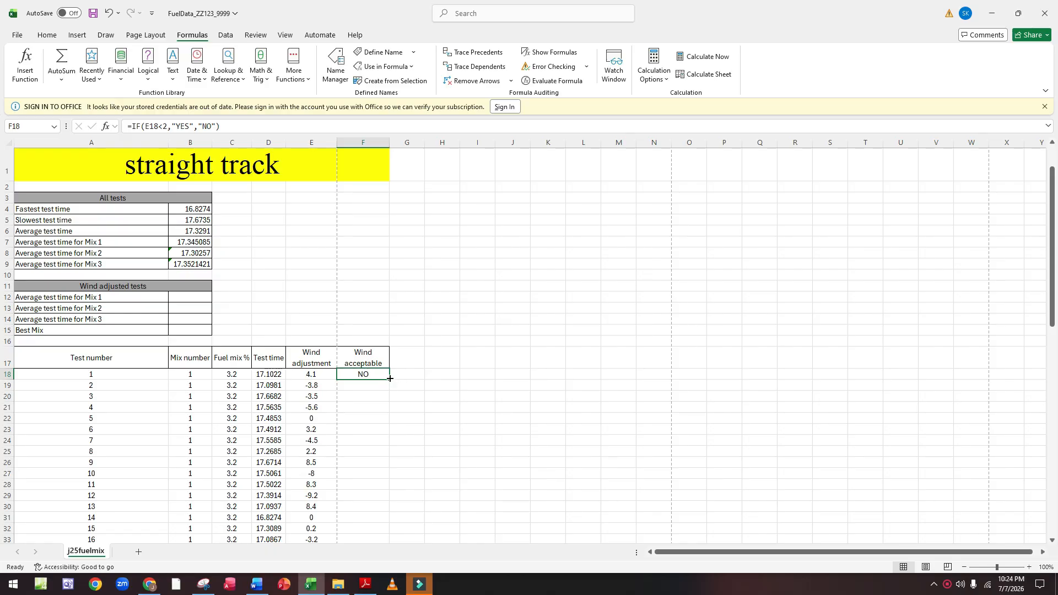
Replicate the F18 formula down the Wind acceptable column for all tests and check the filled cells.
double_click(390, 379)
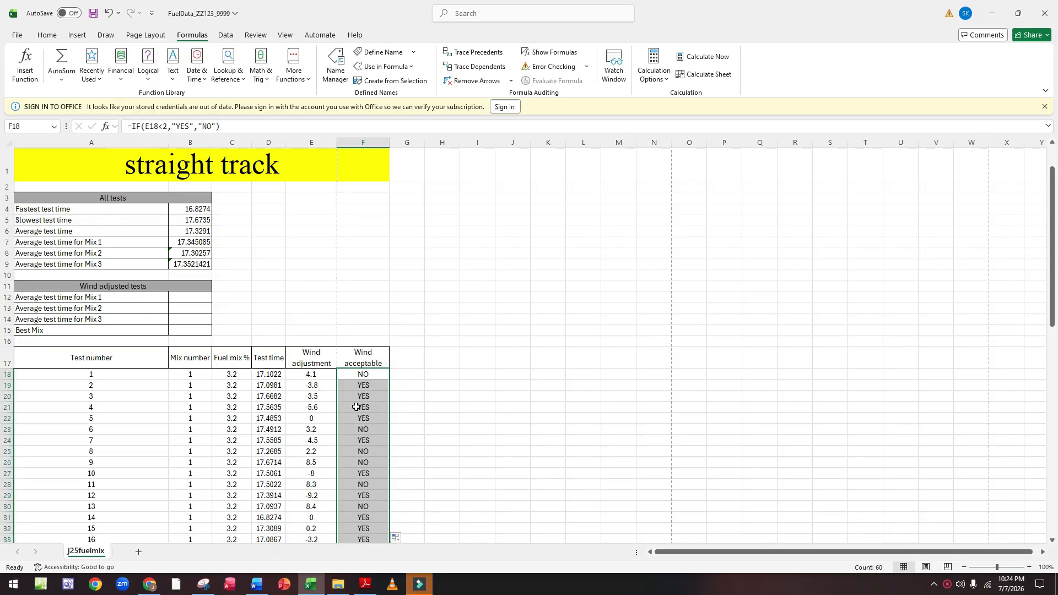
scroll(356, 407, down, 15)
scroll(353, 405, up, 10)
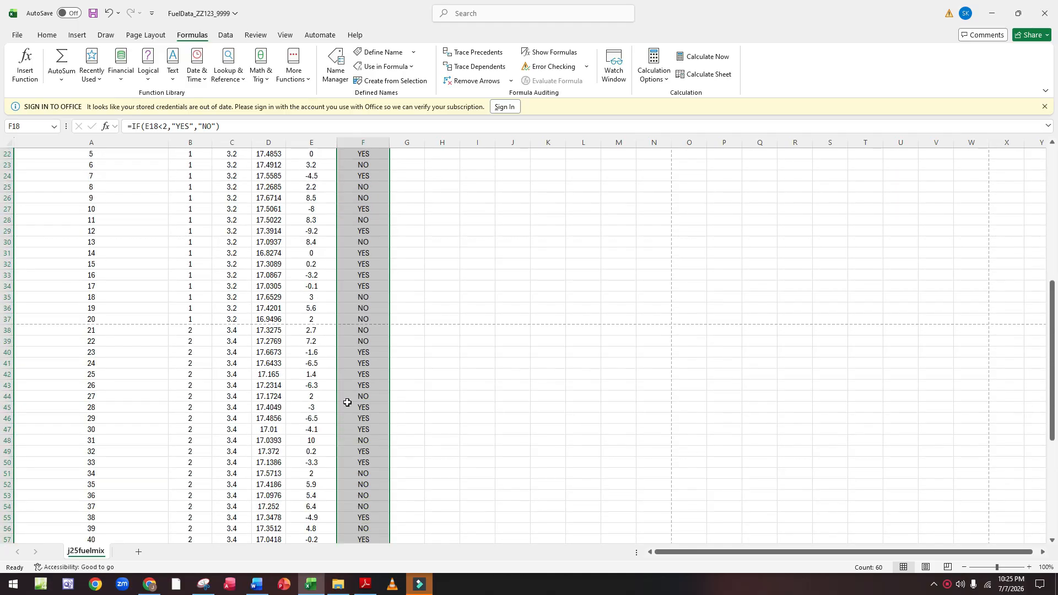
scroll(347, 402, up, 7)
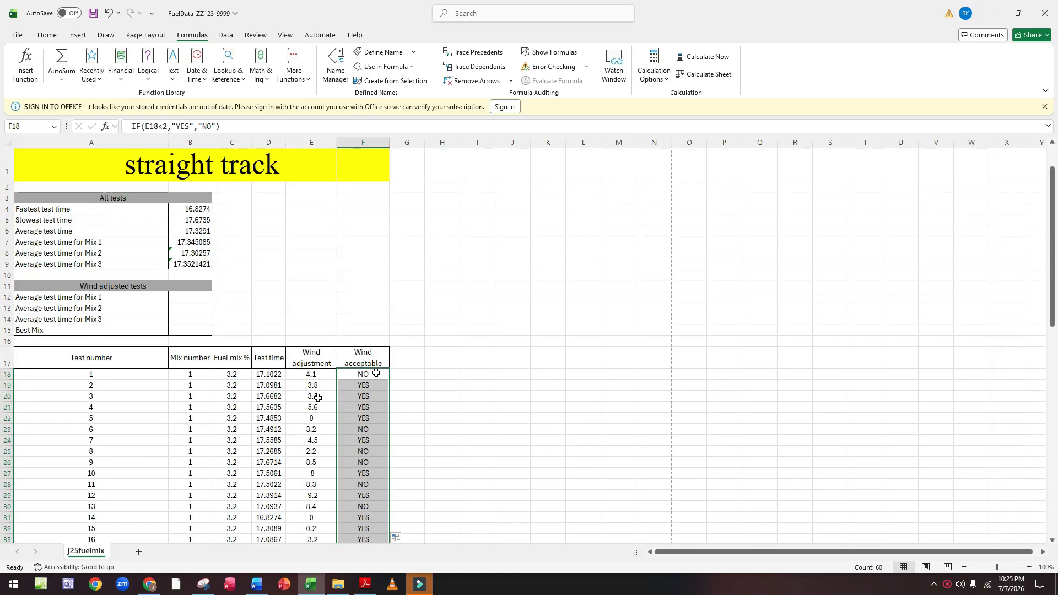
scroll(366, 403, down, 7)
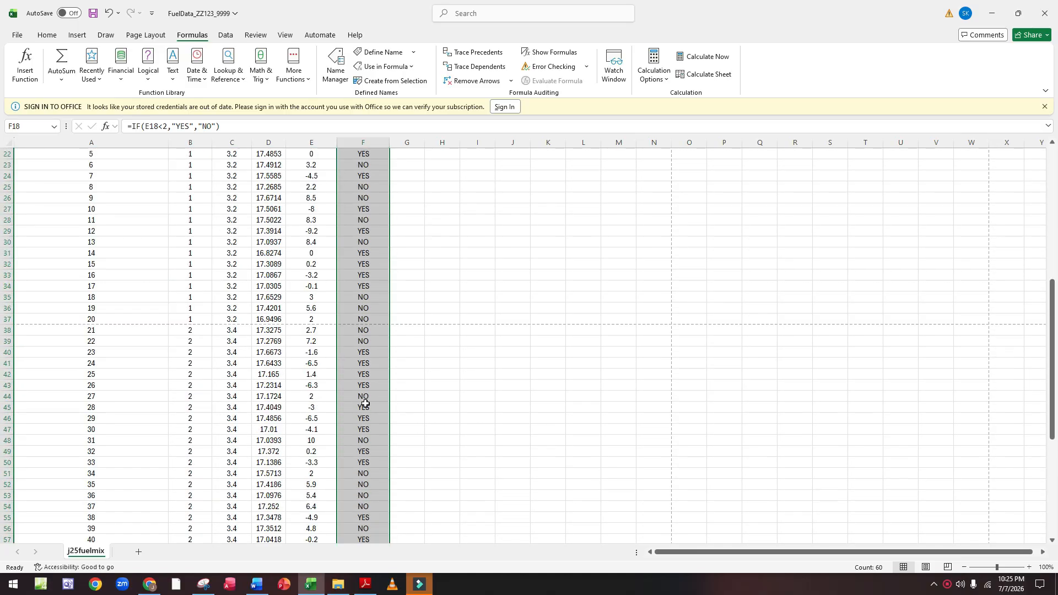
scroll(365, 404, up, 7)
Read question 11 in the exam PDF, and in Excel start an AVERAGEIFS function in cell B12 with its arguments open for entry.
click(355, 483)
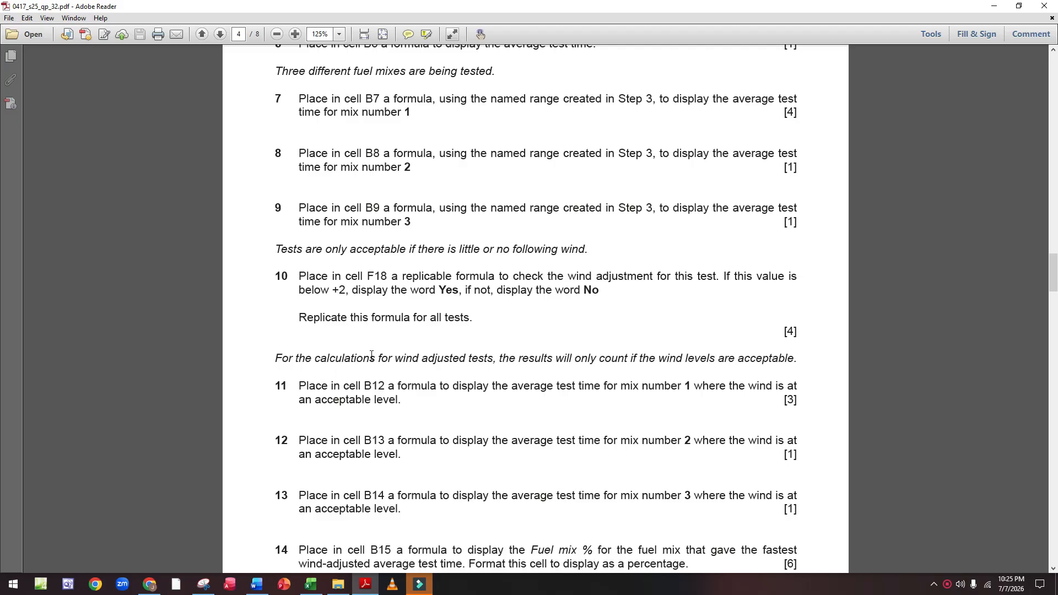
scroll(372, 354, down, 3)
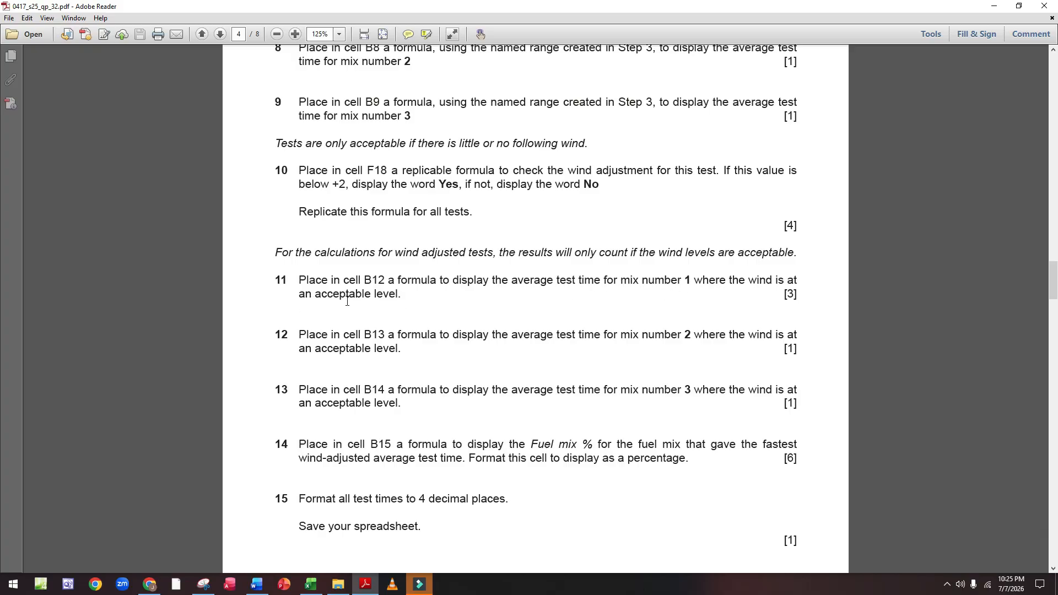
click(315, 584)
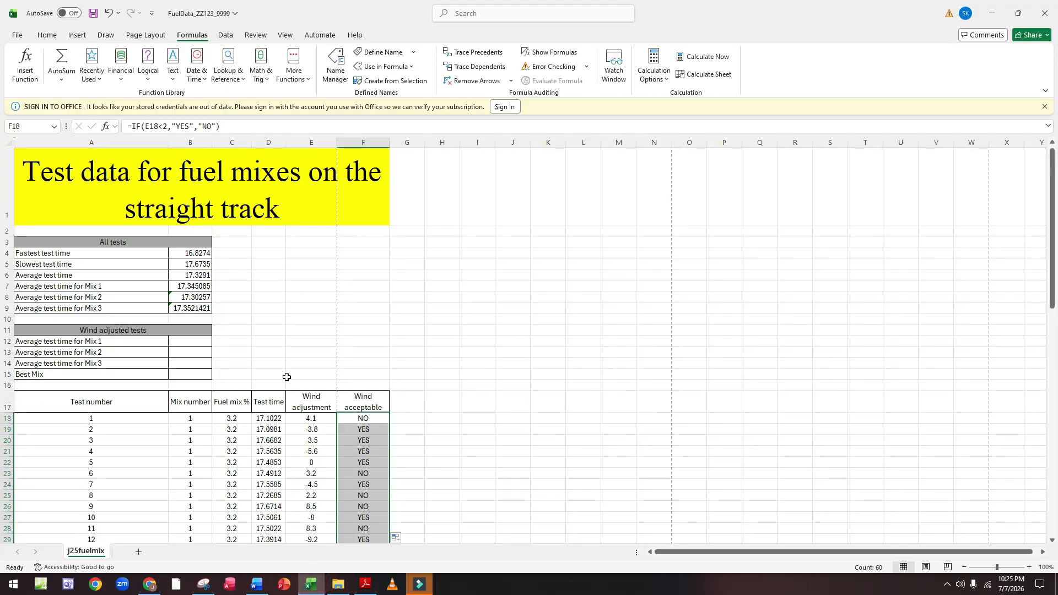
click(184, 339)
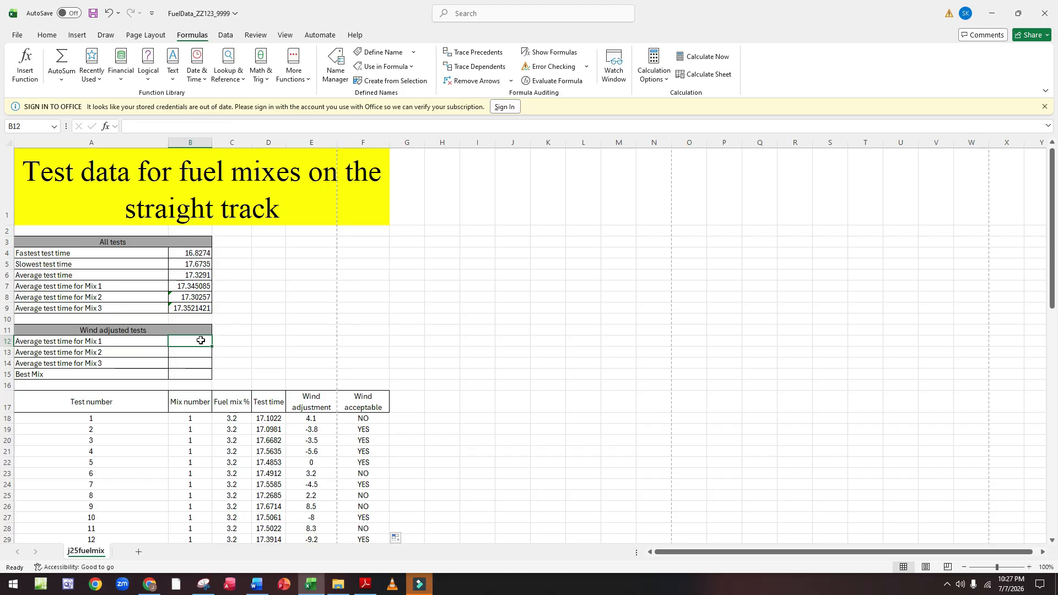
text(=)
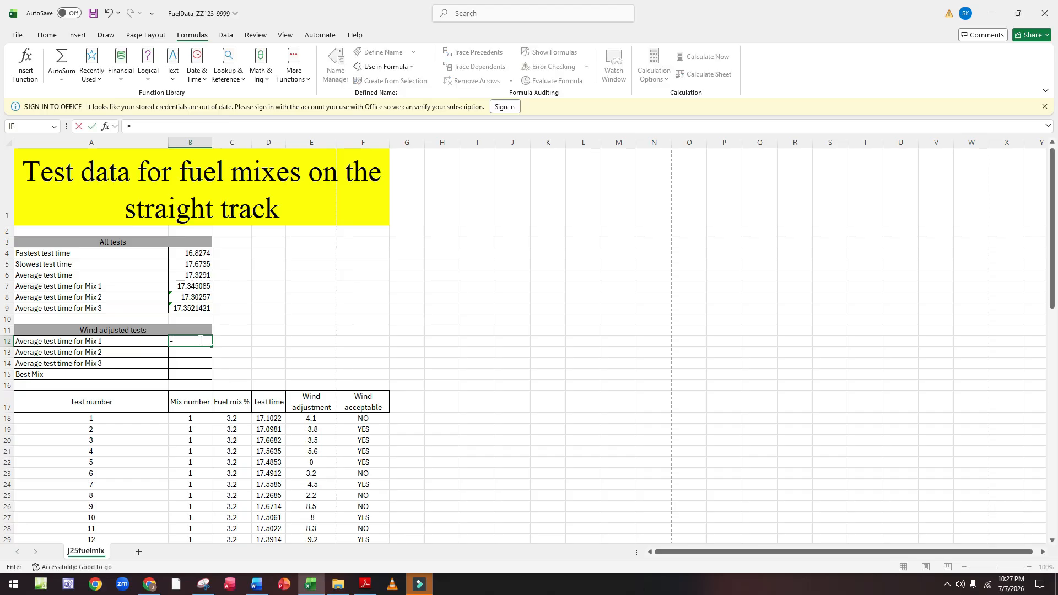
text(A)
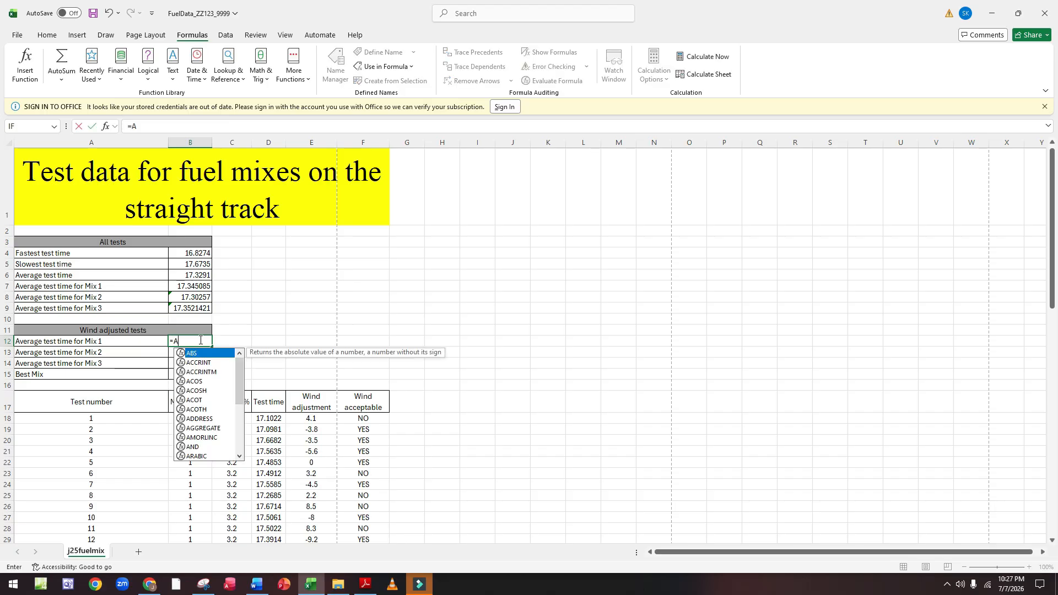
text(VERAG)
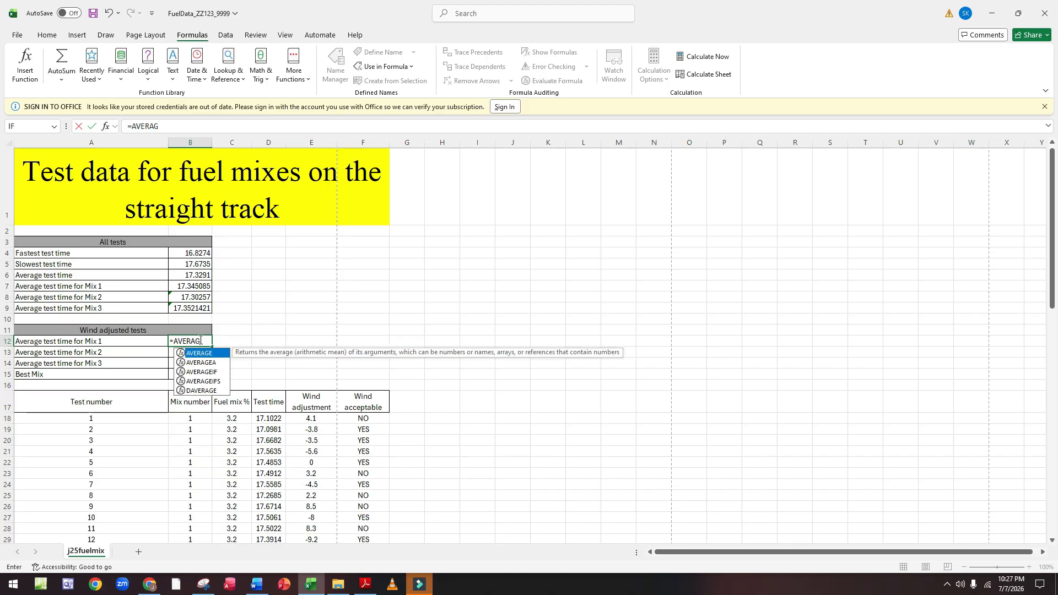
text(EIFS)
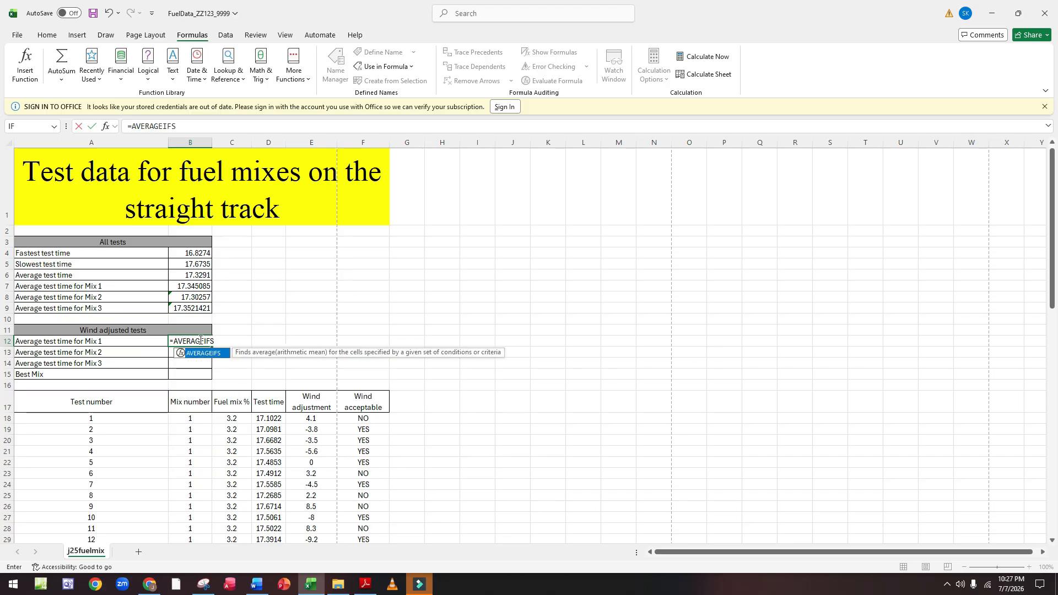
text(()
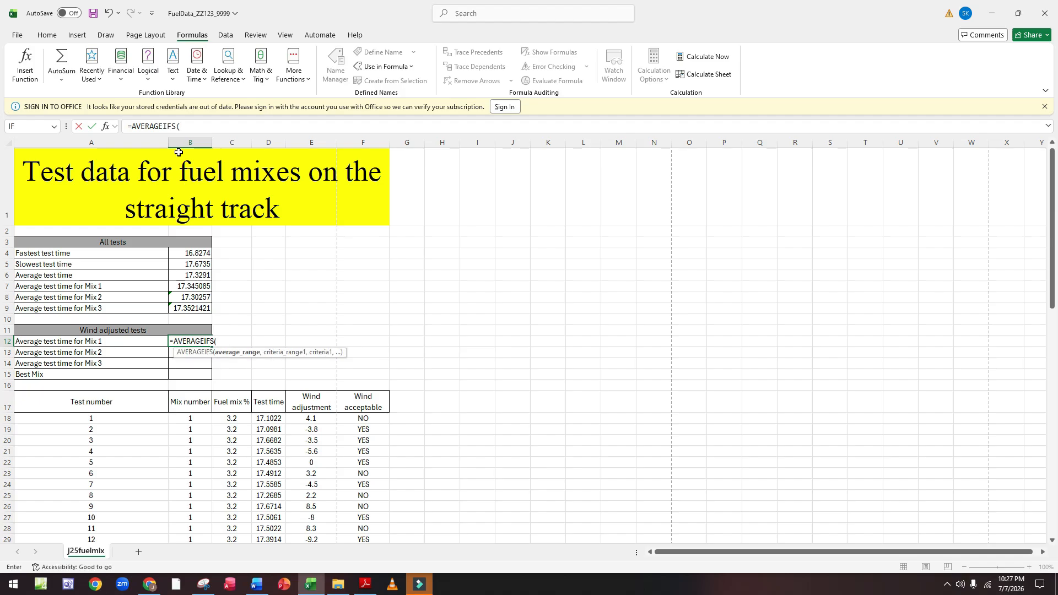
click(108, 127)
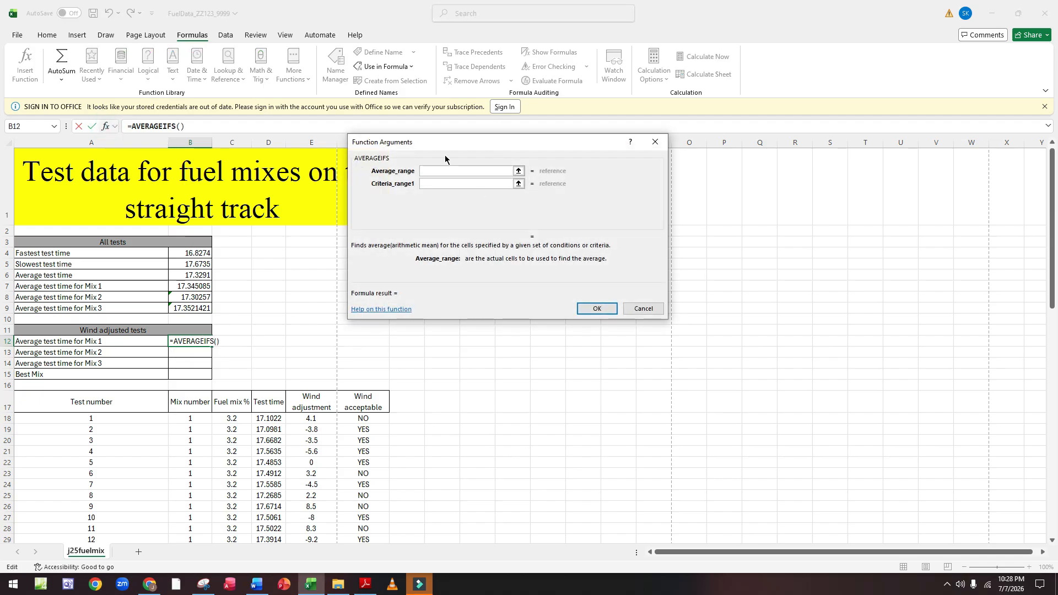
Set the average range of the AVERAGEIFS function in B12 to the Test time cells D18:D77.
click(520, 172)
scroll(375, 273, down, 1)
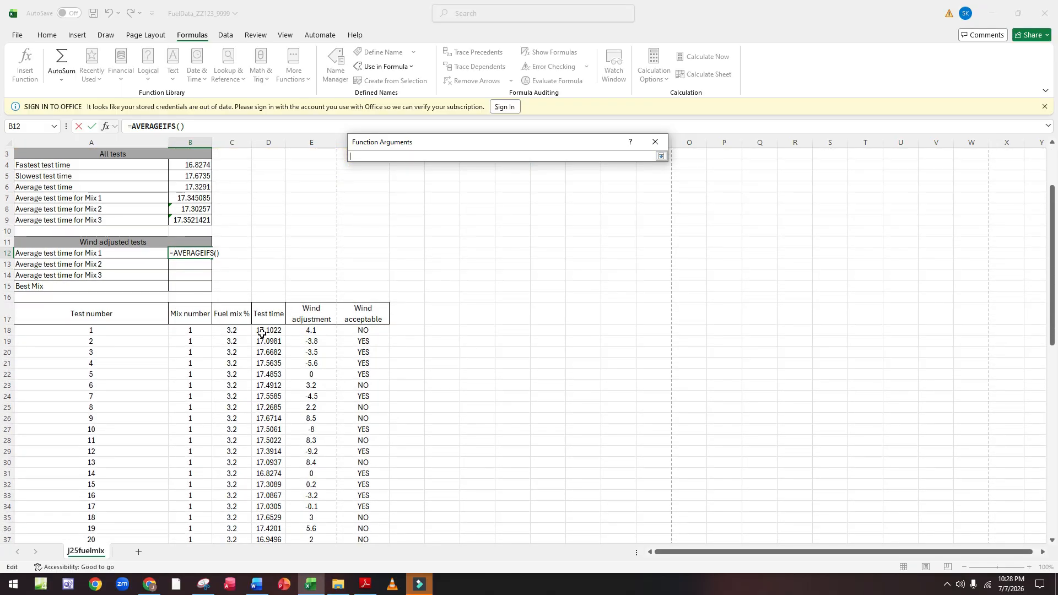
drag(275, 331, 270, 519)
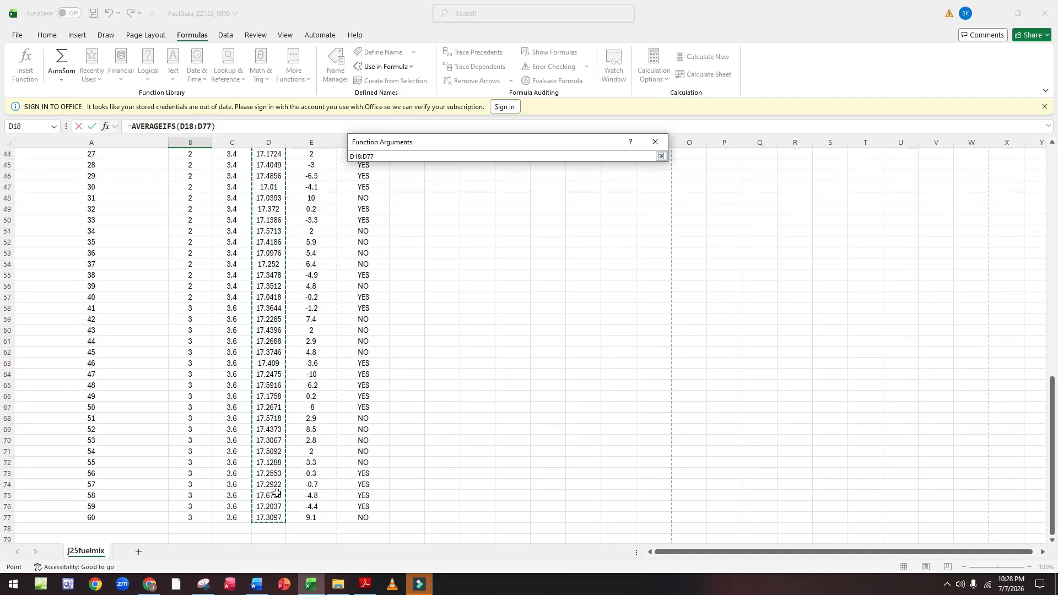
click(663, 160)
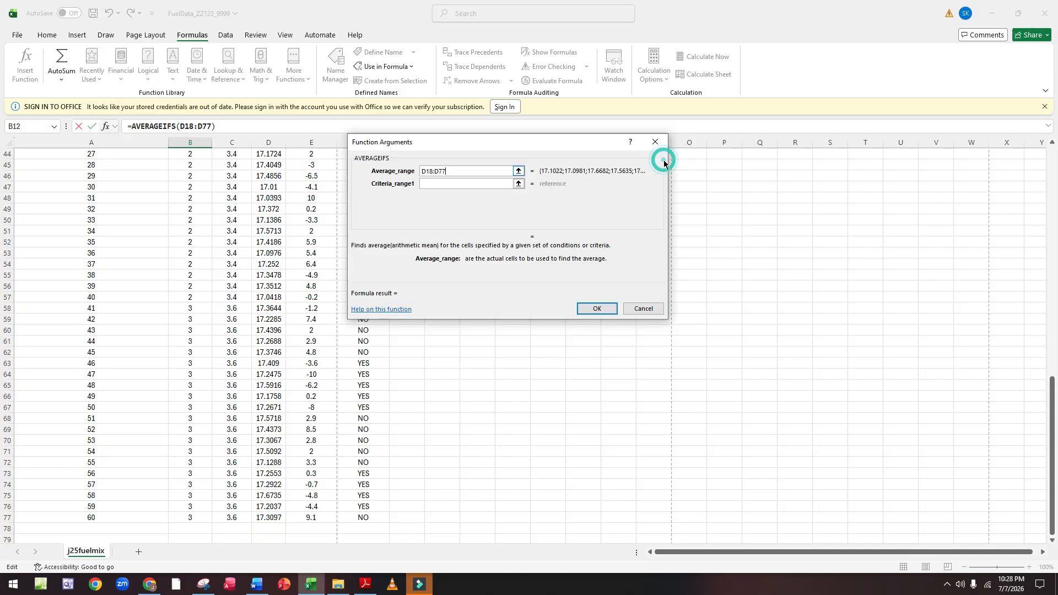
Set the first condition of the AVERAGEIFS function to the Wind acceptable cells F18:F77 with the criterion YES.
click(425, 185)
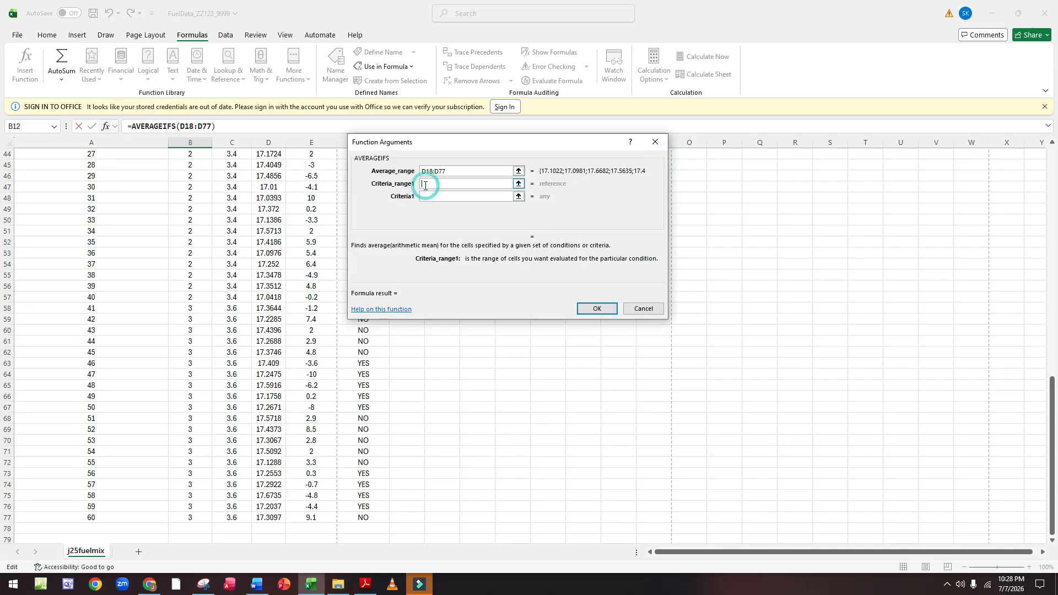
click(518, 183)
scroll(416, 245, up, 5)
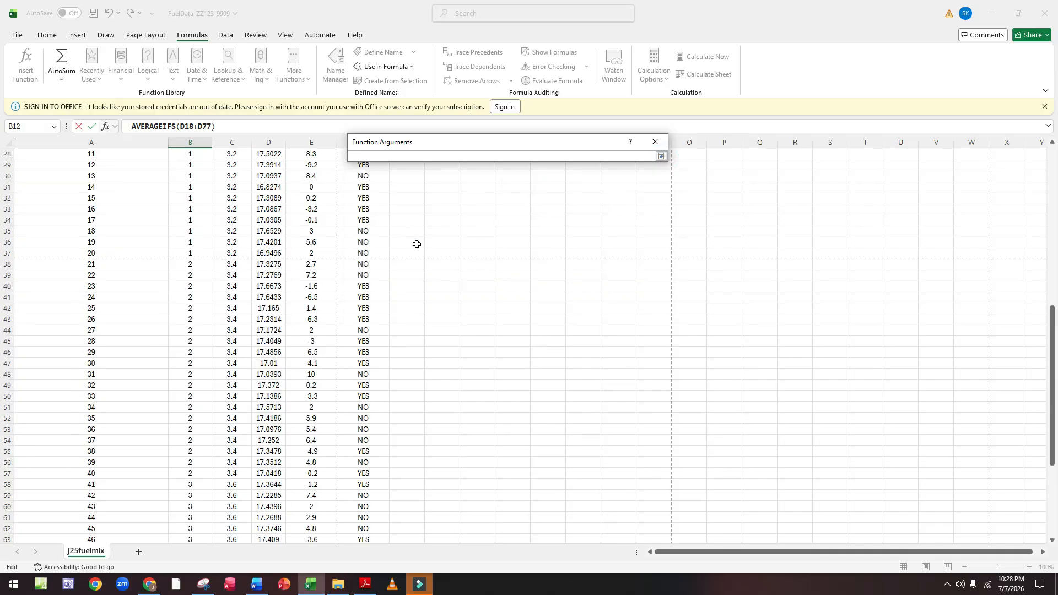
scroll(417, 244, up, 6)
drag(370, 265, 366, 496)
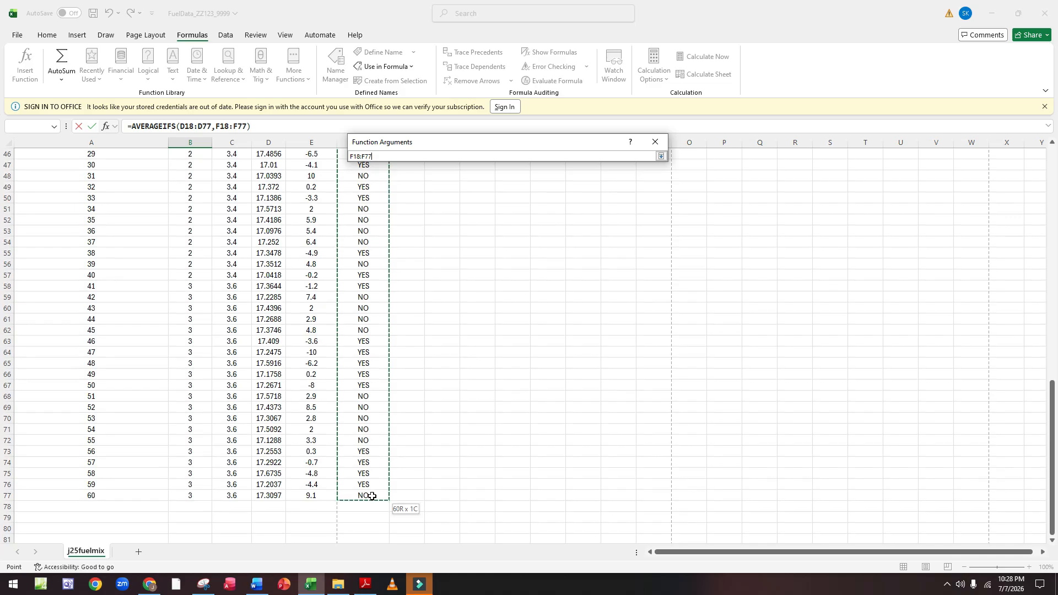
click(660, 156)
click(444, 196)
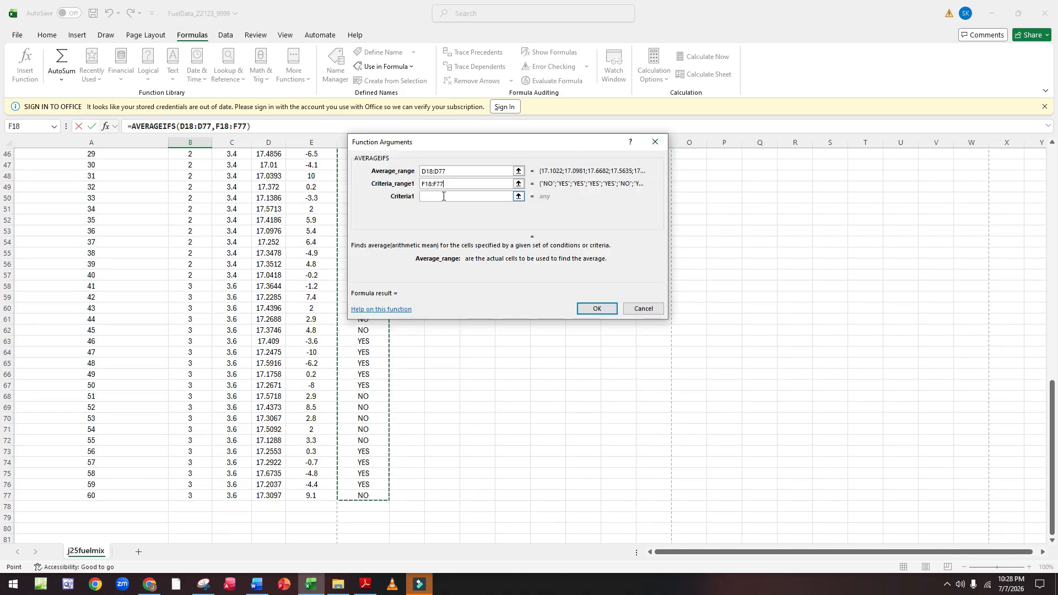
click(443, 196)
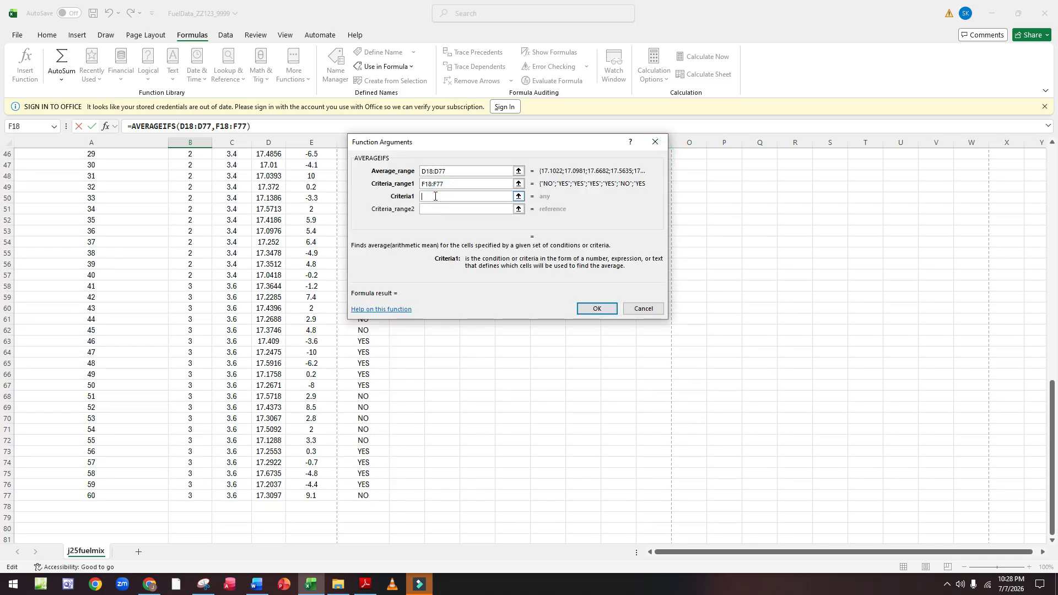
text(YES)
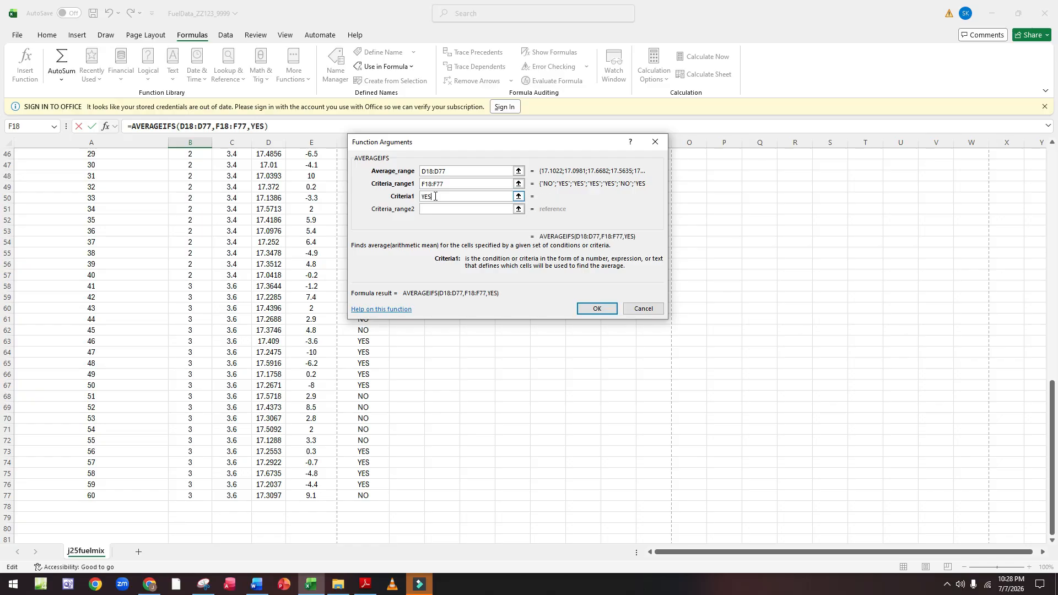
key(Tab)
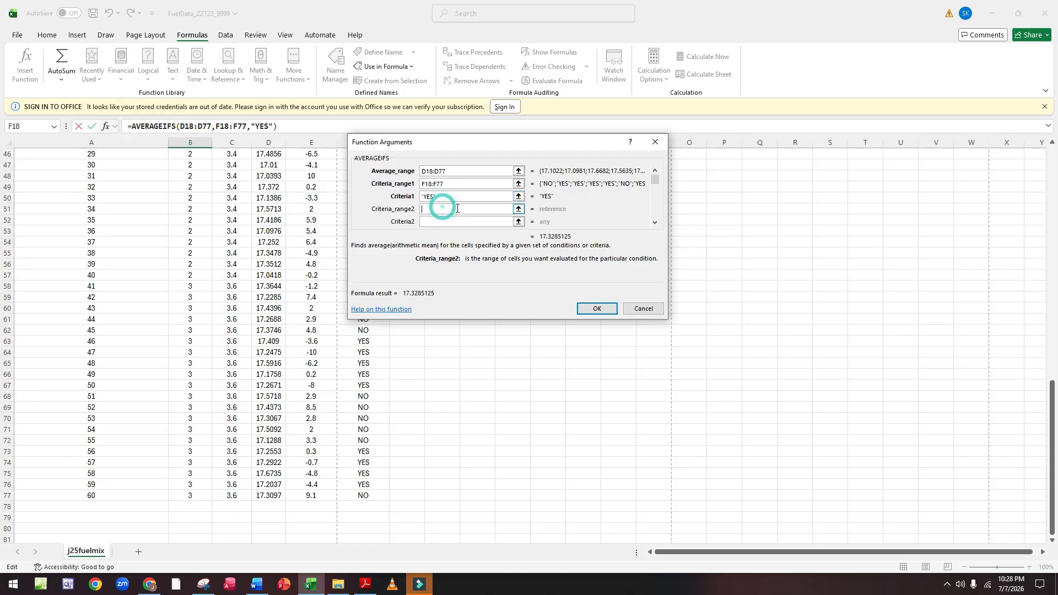
Add the Mix number cells B18:B77 with criterion 1 as the second AVERAGEIFS condition and complete the formula in B12.
click(518, 209)
scroll(257, 307, up, 14)
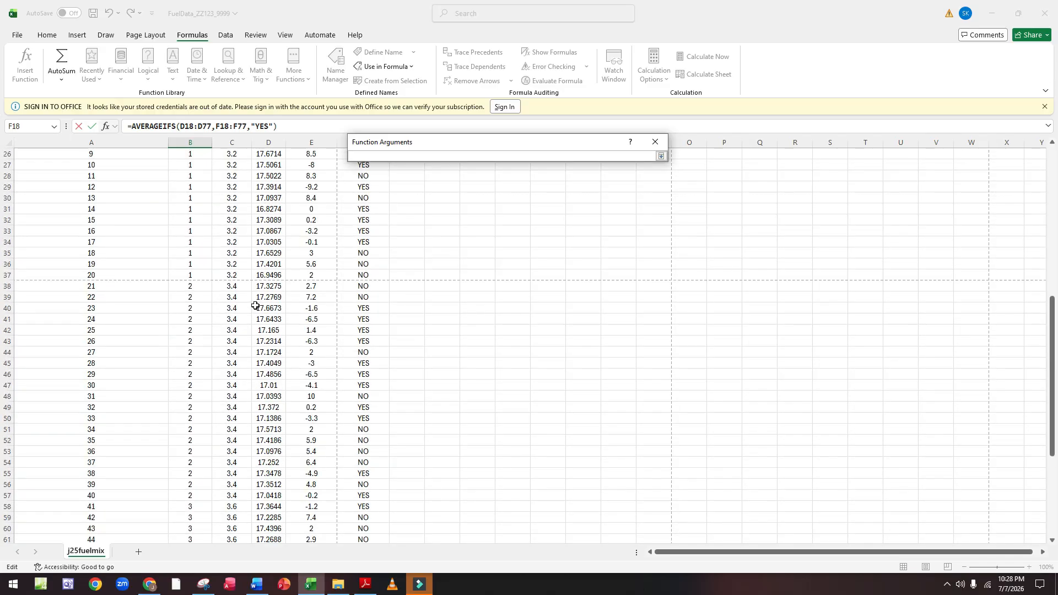
drag(190, 336, 194, 521)
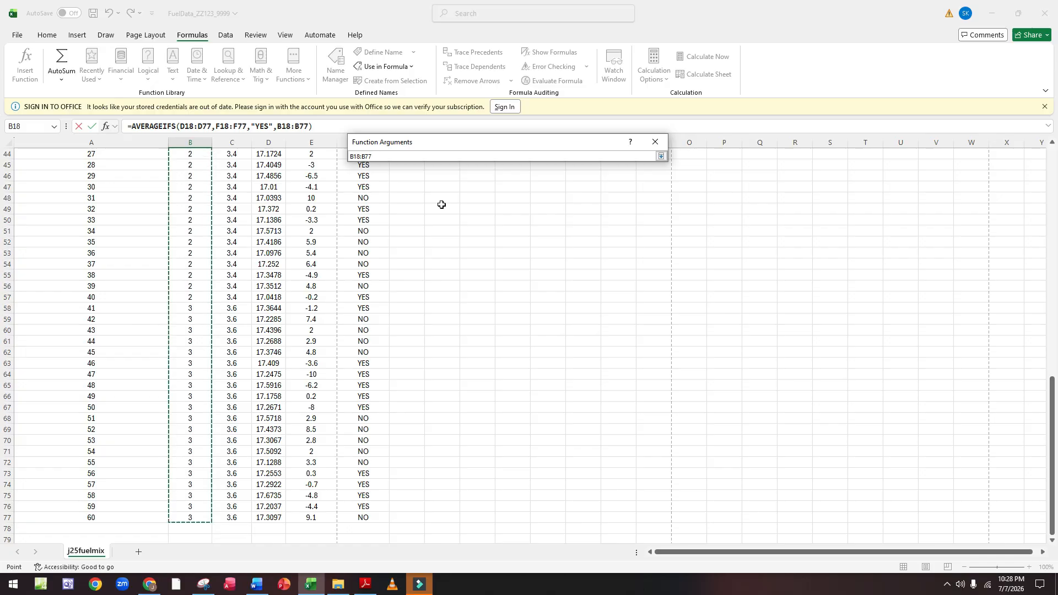
click(662, 157)
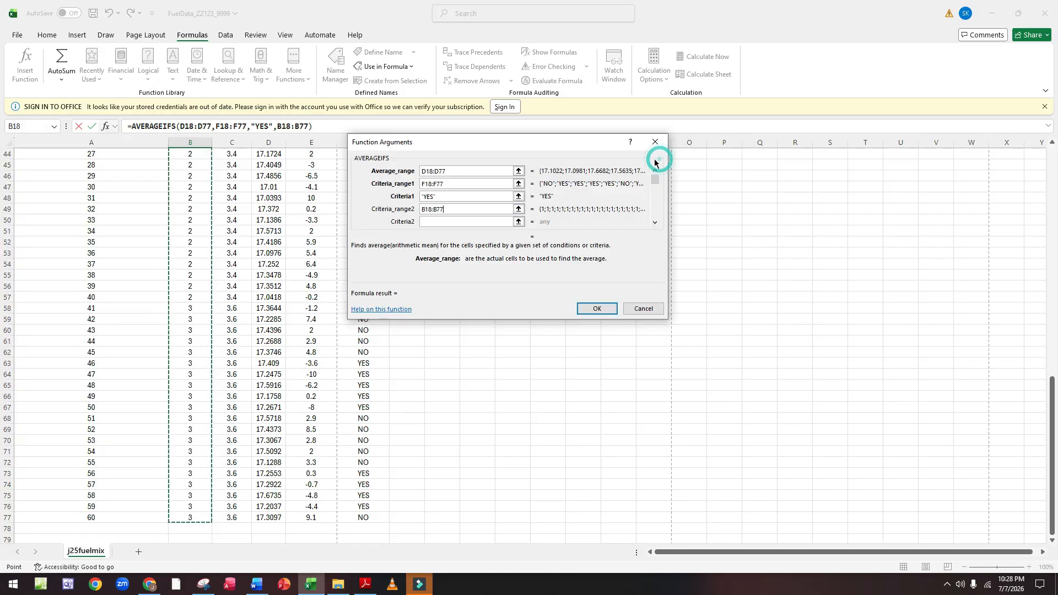
click(434, 222)
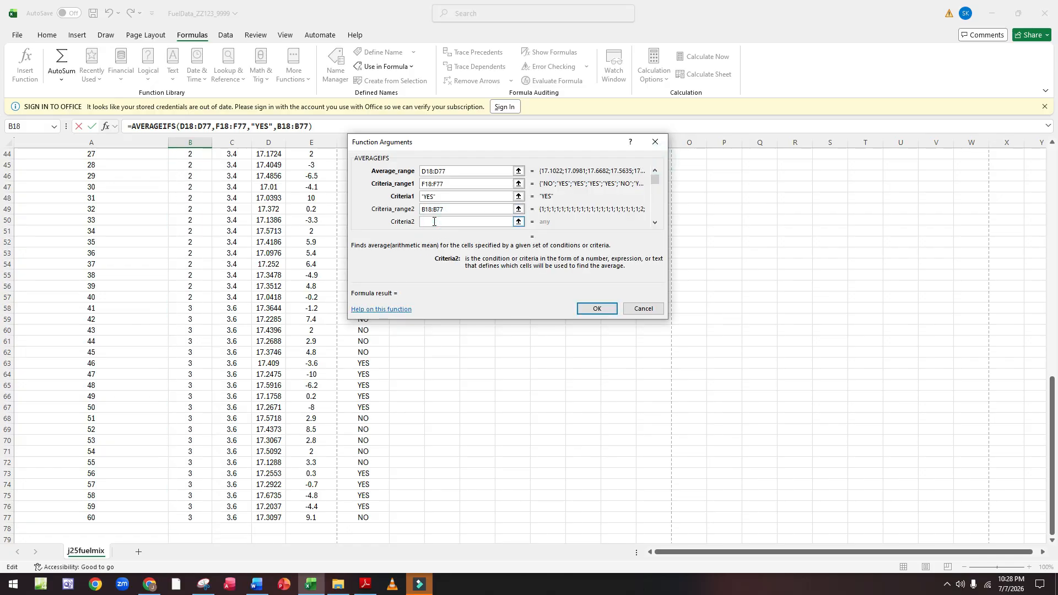
scroll(271, 318, up, 13)
scroll(271, 318, up, 2)
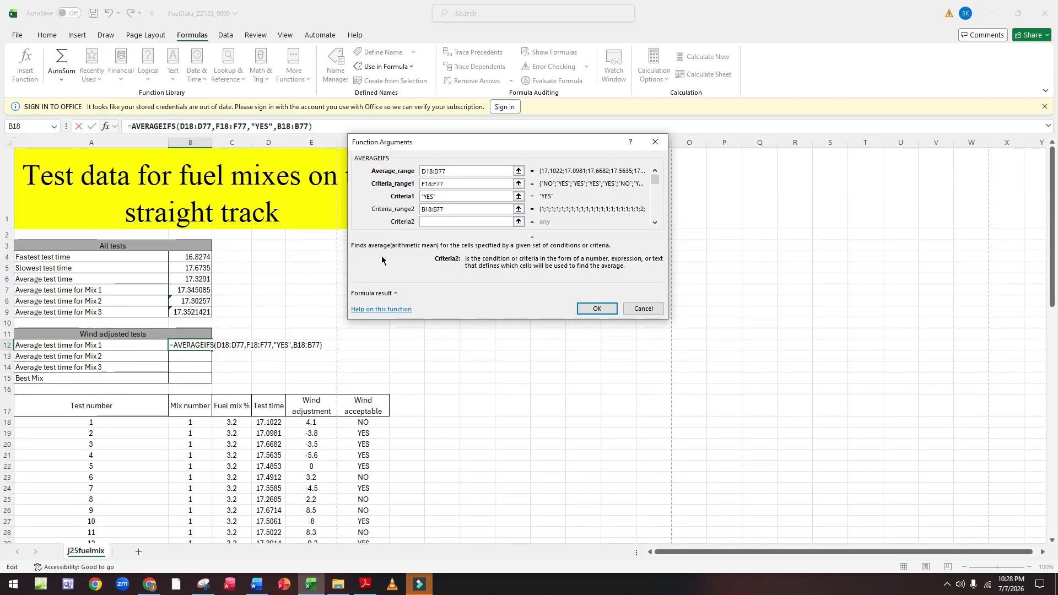
text(1)
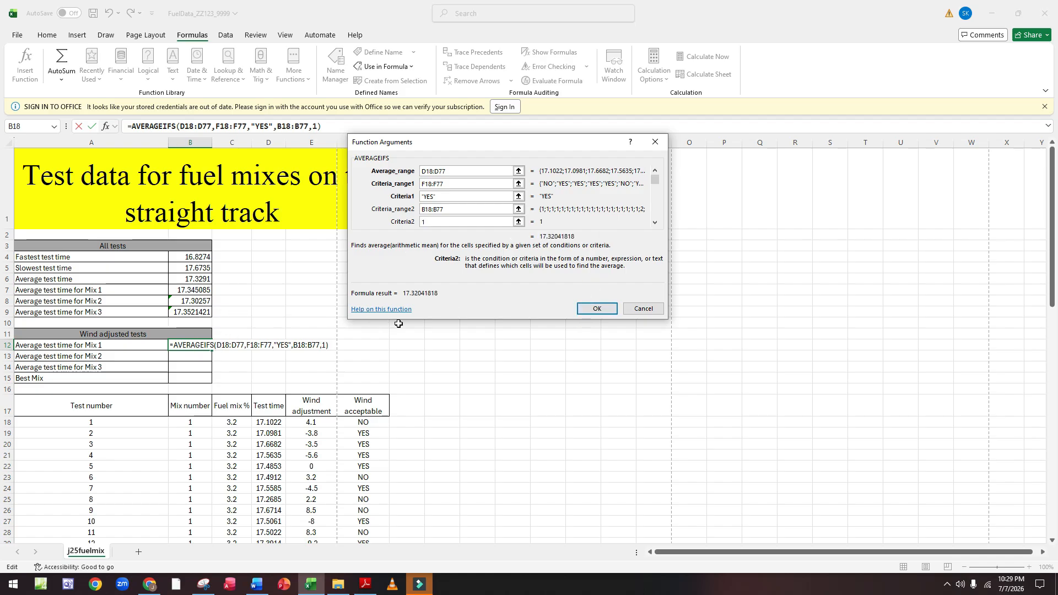
click(597, 309)
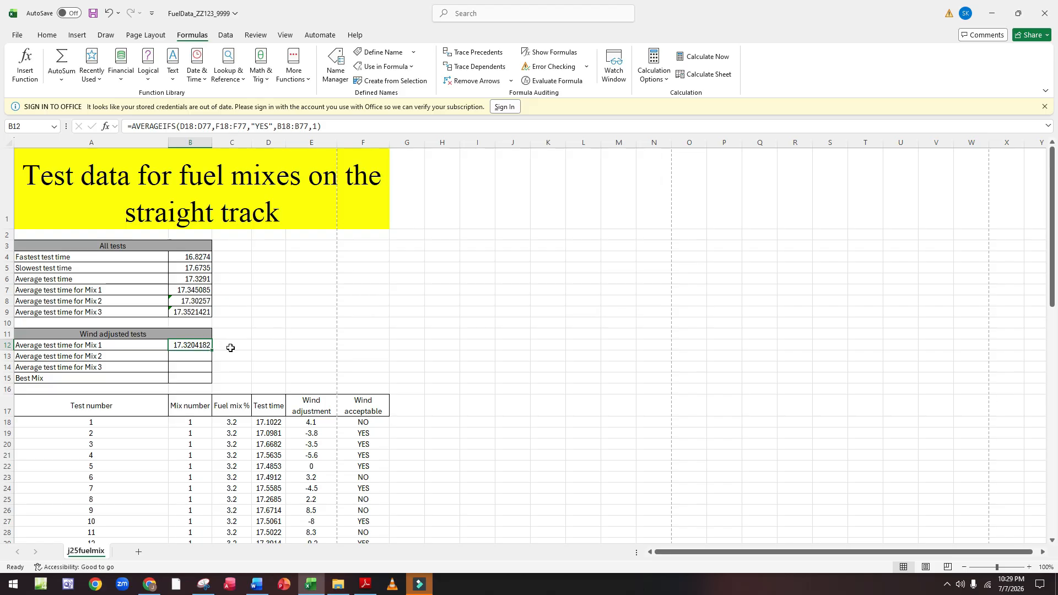
Replicate the B12 formula down to B14, read questions 12 and 13 in the exam PDF, and return to Excel.
drag(213, 350, 213, 368)
click(366, 583)
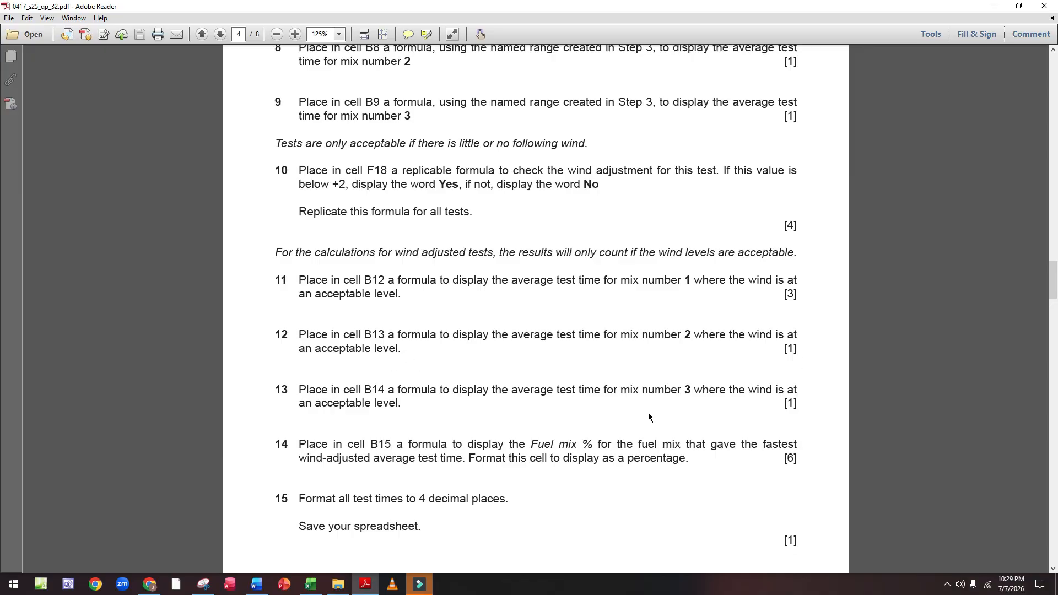
click(313, 588)
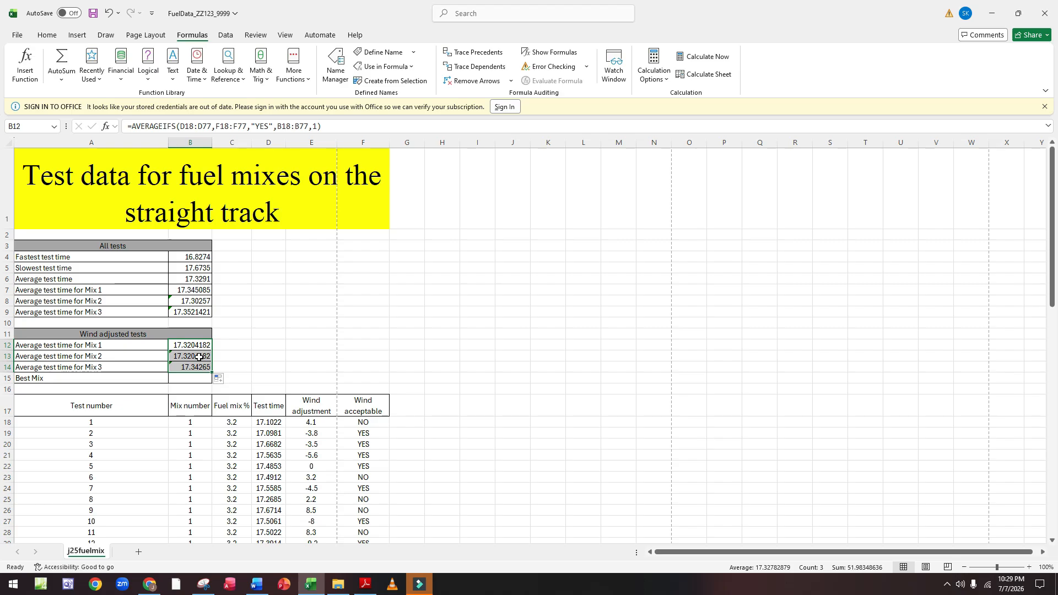
Change the mix number criterion in the B13 AVERAGEIFS formula to 2.
double_click(199, 357)
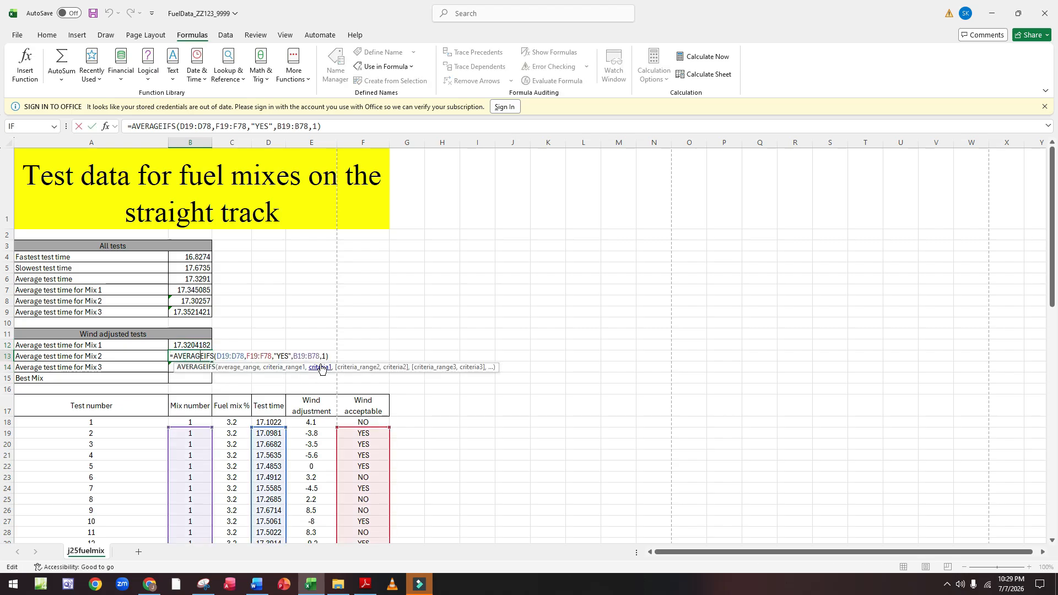
click(325, 357)
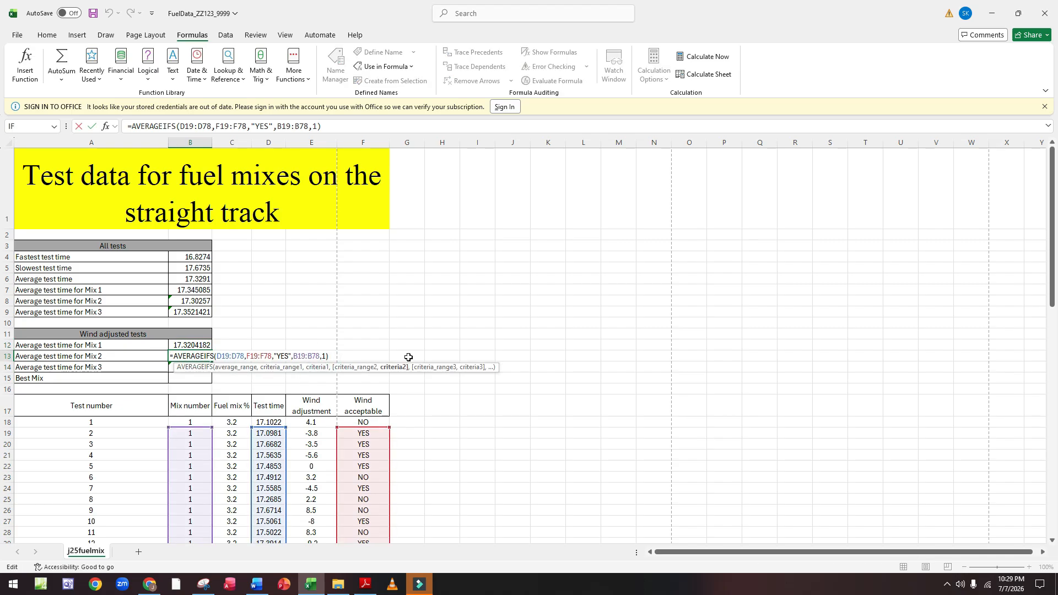
key(BackSpace)
text(2)
click(331, 324)
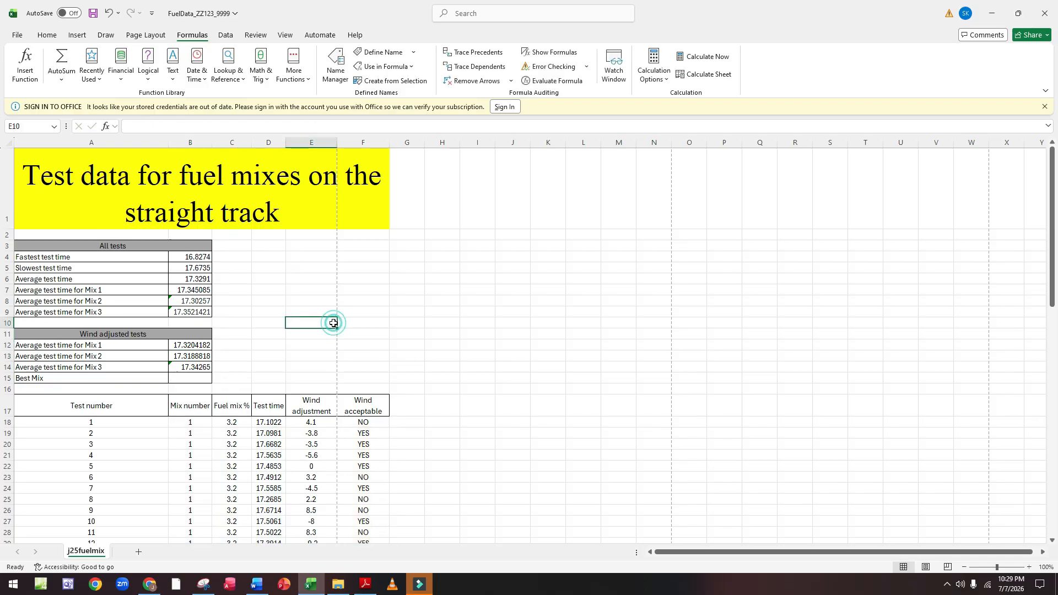
Change the mix number criterion in the B14 AVERAGEIFS formula to 3.
click(205, 370)
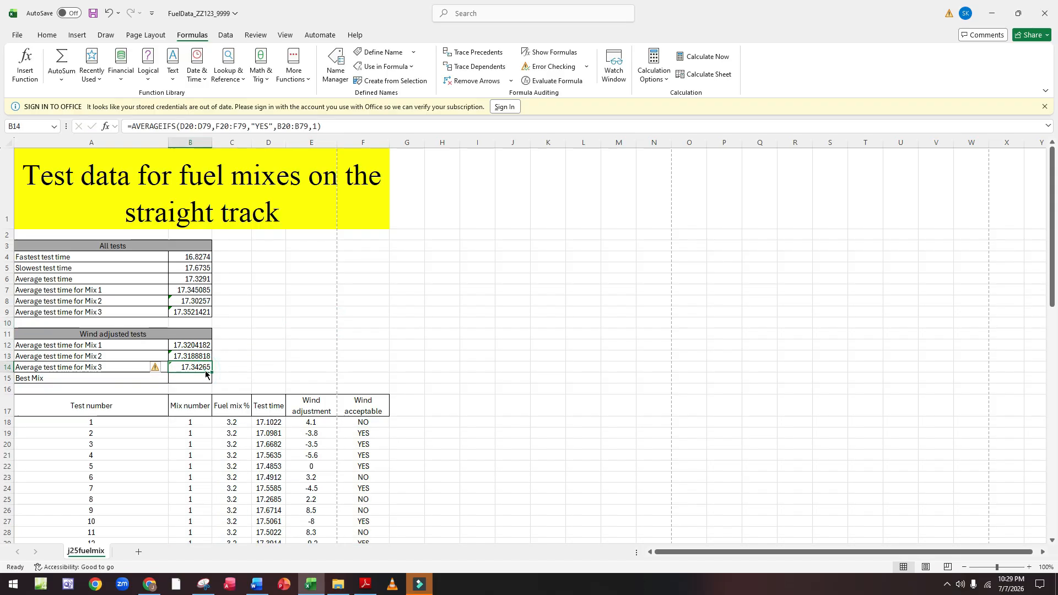
double_click(204, 368)
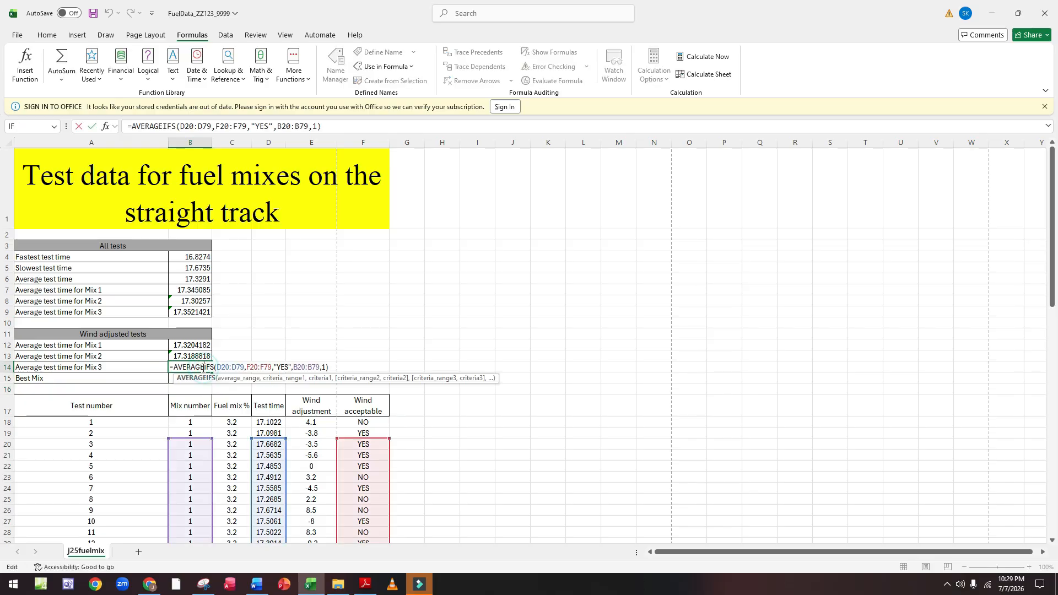
click(326, 367)
key(BackSpace)
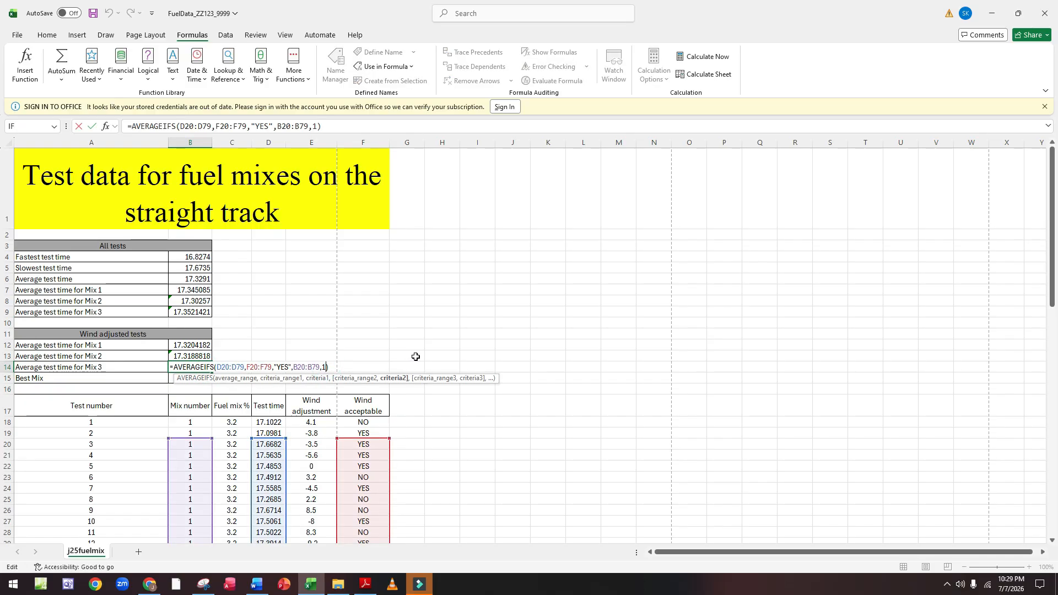
text(3)
click(400, 266)
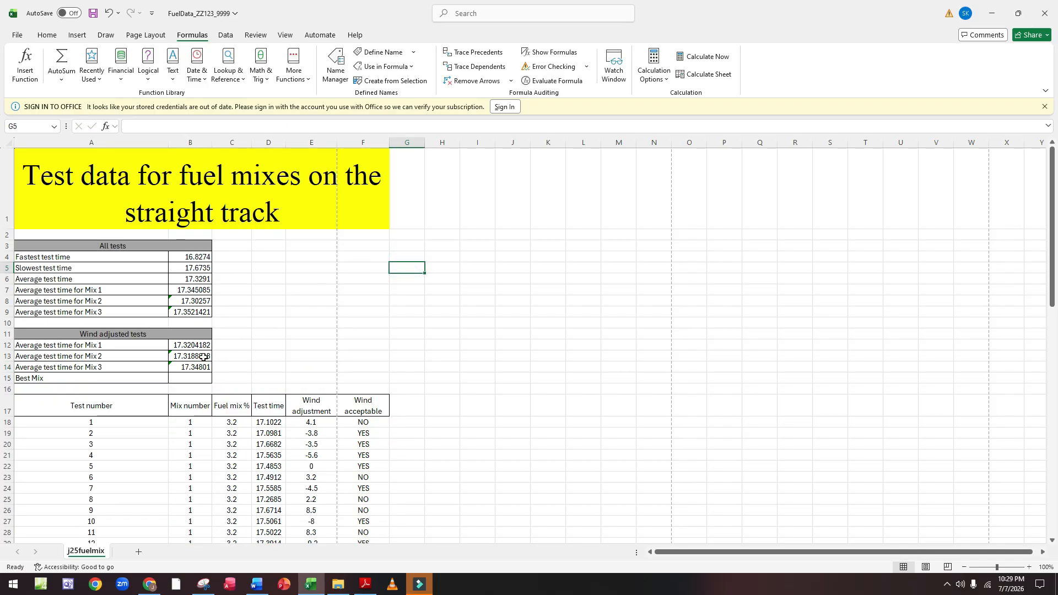
Switch to the exam PDF to read question 14 about the formula for cell B15, and return to Excel.
click(367, 585)
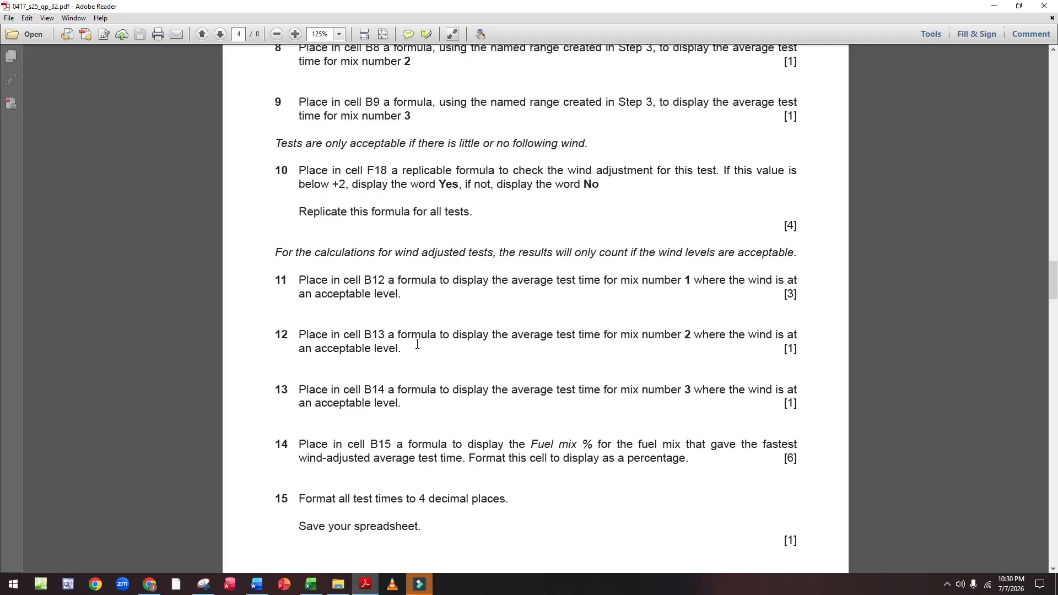
scroll(417, 344, down, 3)
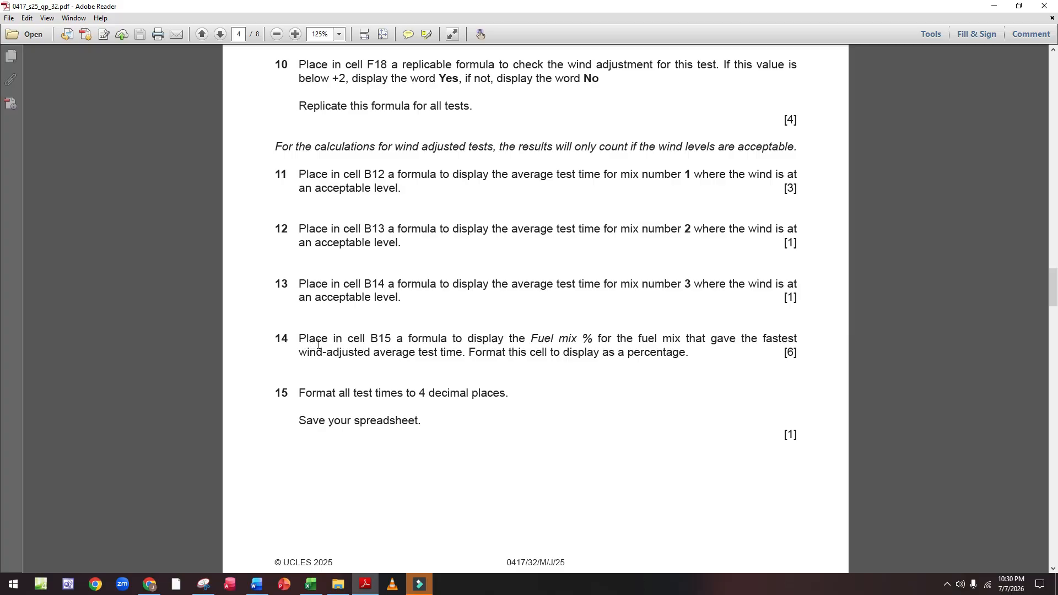
scroll(384, 345, down, 1)
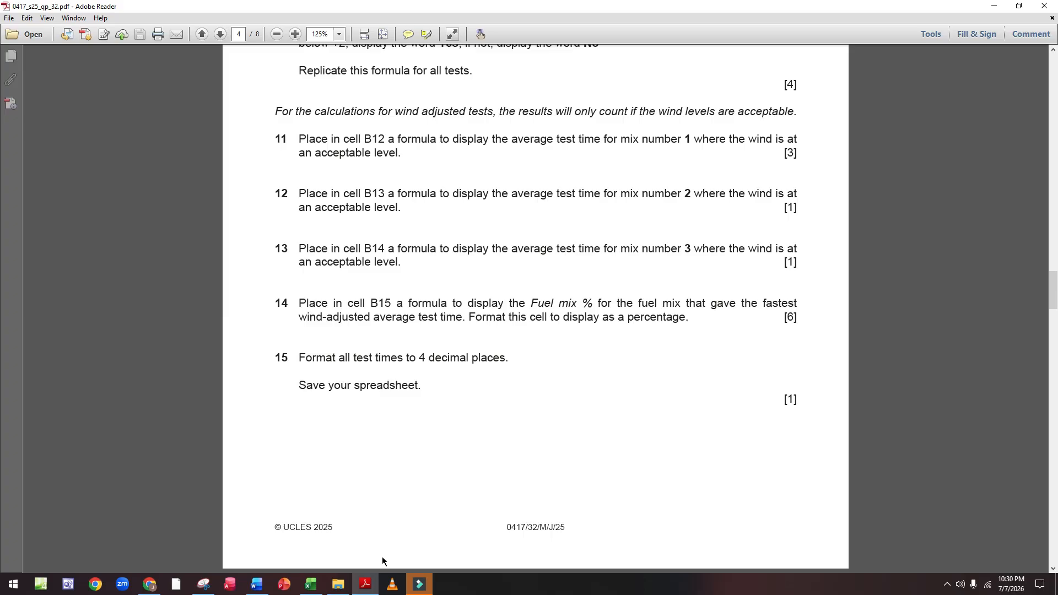
click(312, 584)
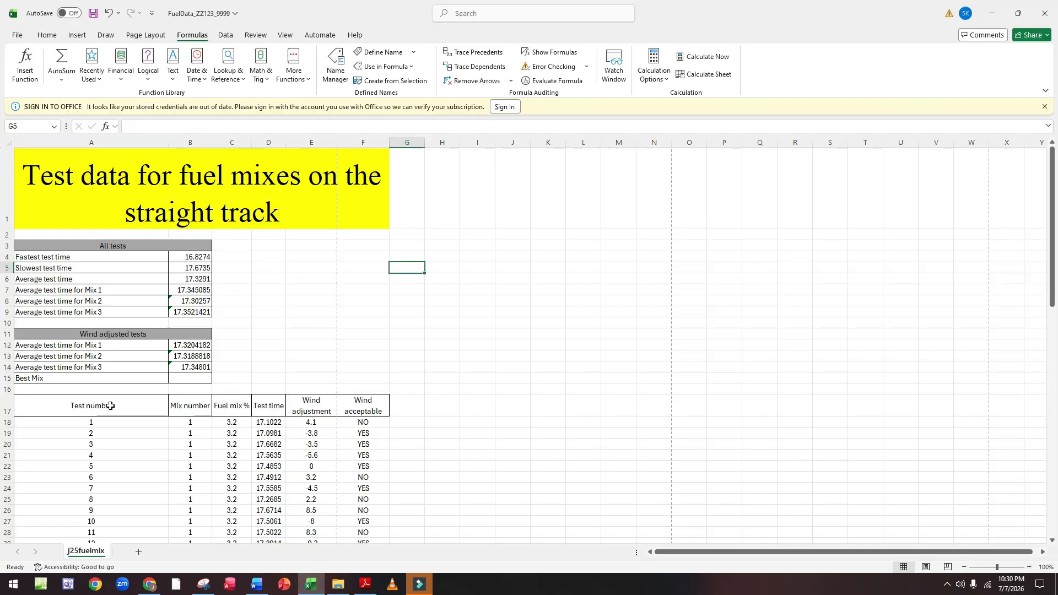
Examine the Fuel mix % values for each mix number and the wind-adjusted average for Mix 1.
scroll(244, 362, down, 1)
scroll(201, 276, down, 2)
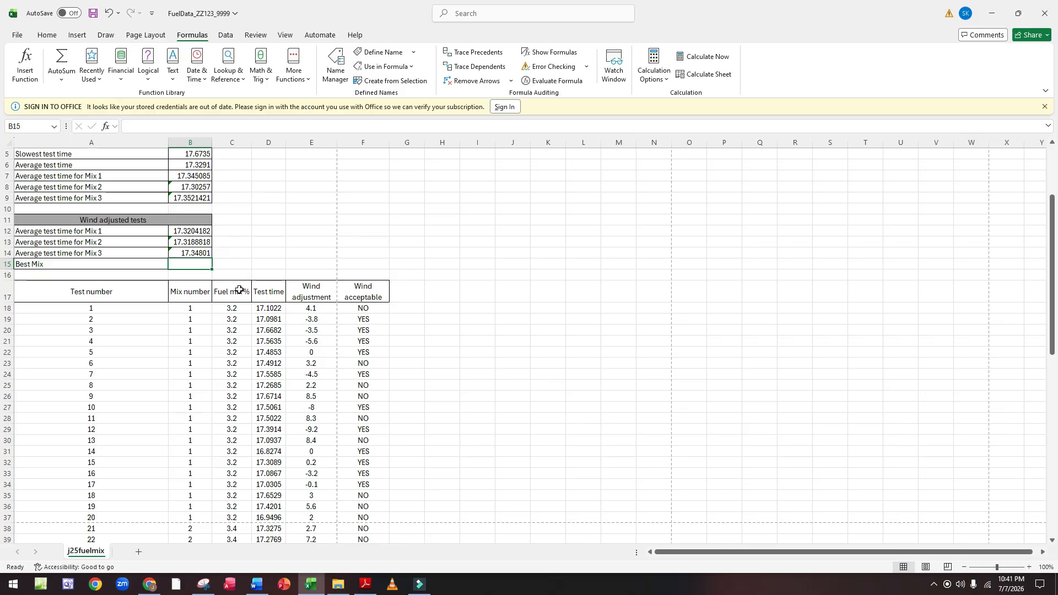
drag(239, 291, 240, 518)
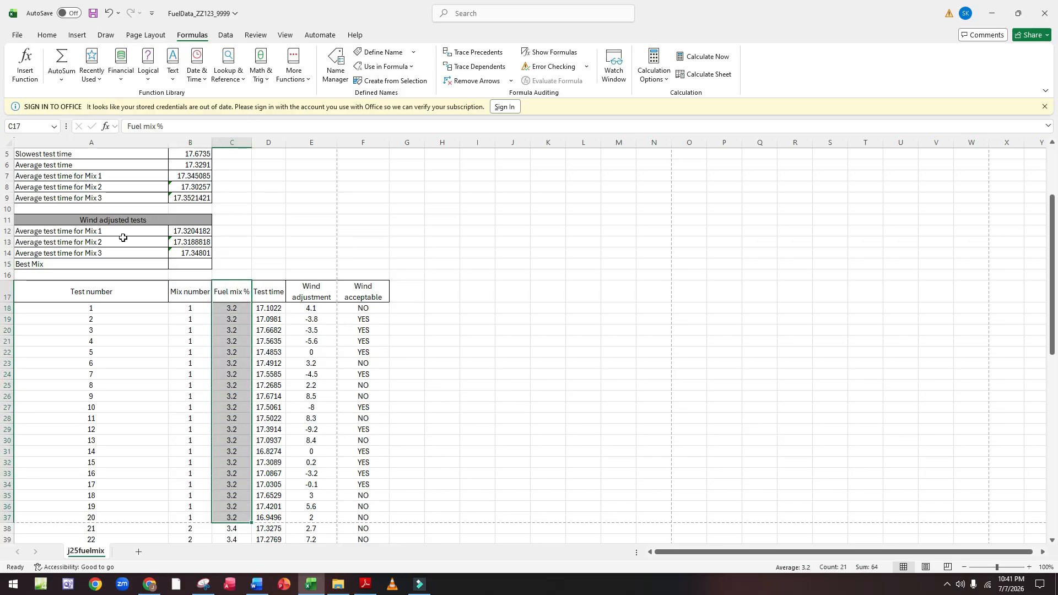
scroll(200, 283, down, 5)
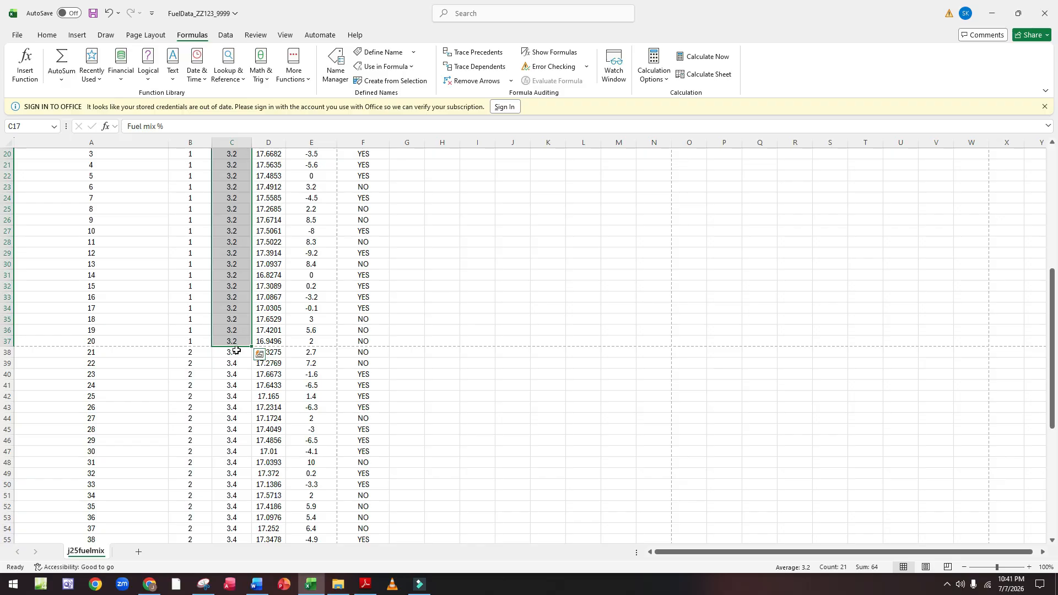
drag(235, 354, 230, 516)
scroll(232, 470, up, 14)
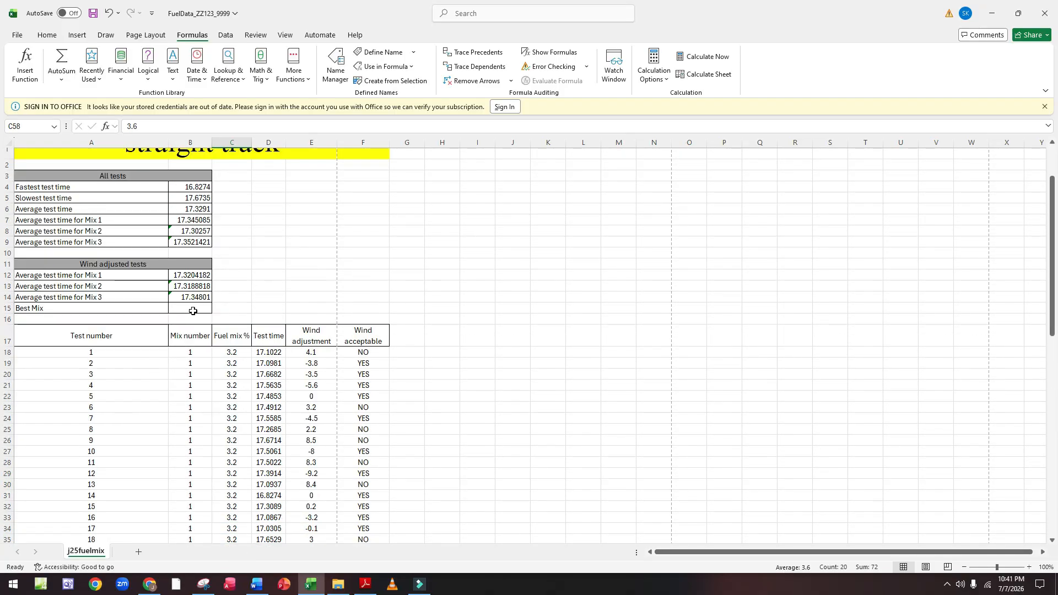
click(188, 275)
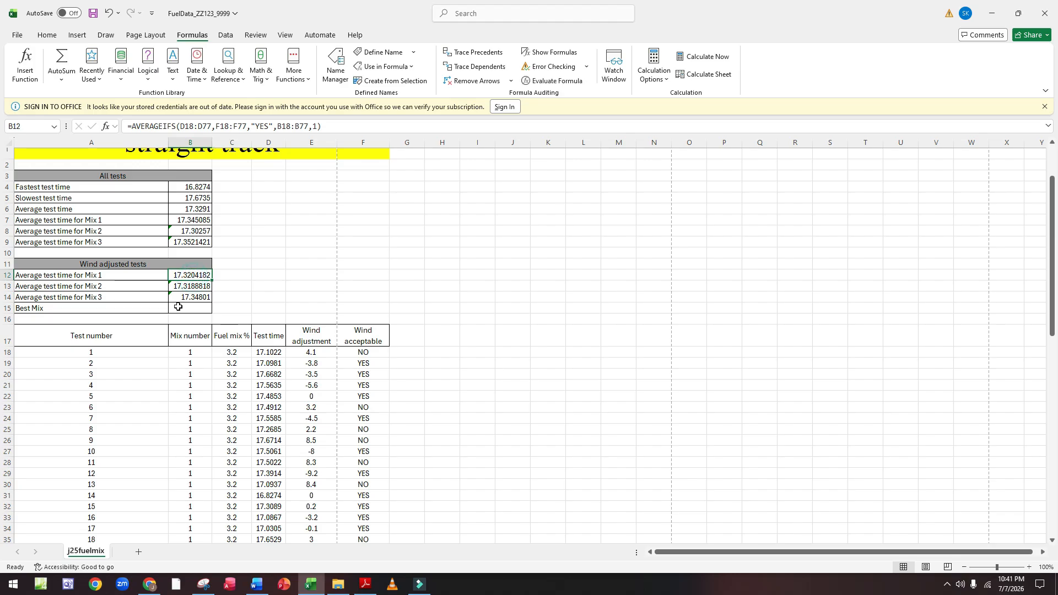
Start an IFS formula in the Best Mix cell B15 and open its function arguments.
click(178, 306)
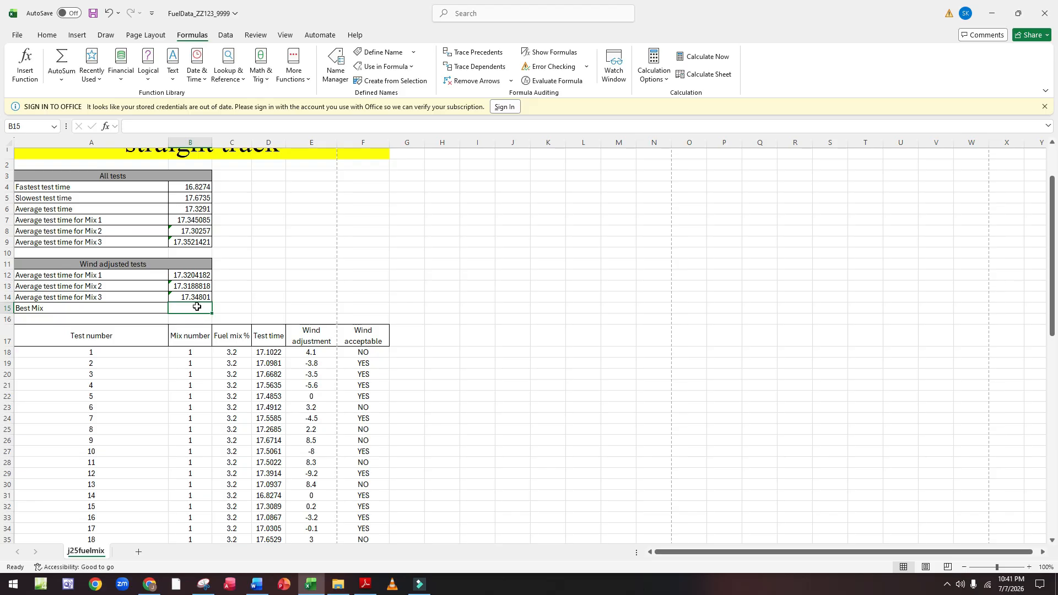
text(+)
key(BackSpace)
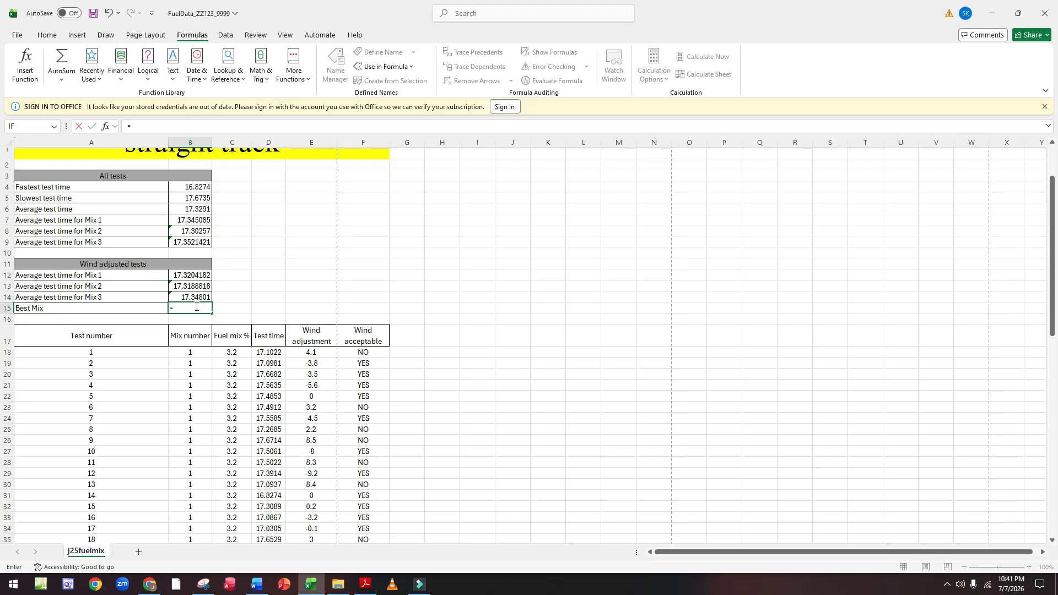
text(=IFS)
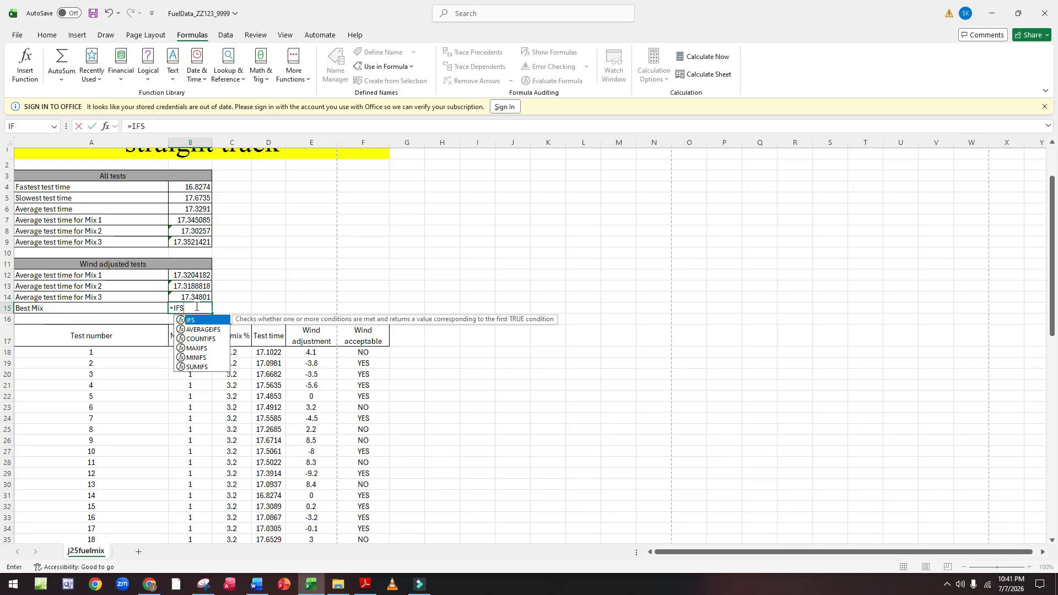
text(()
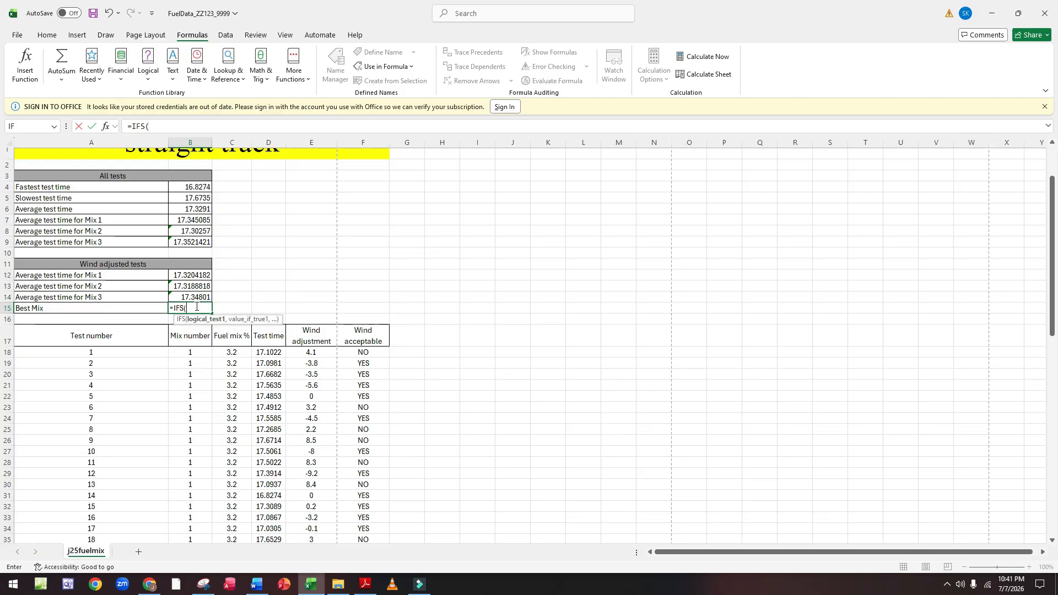
click(105, 126)
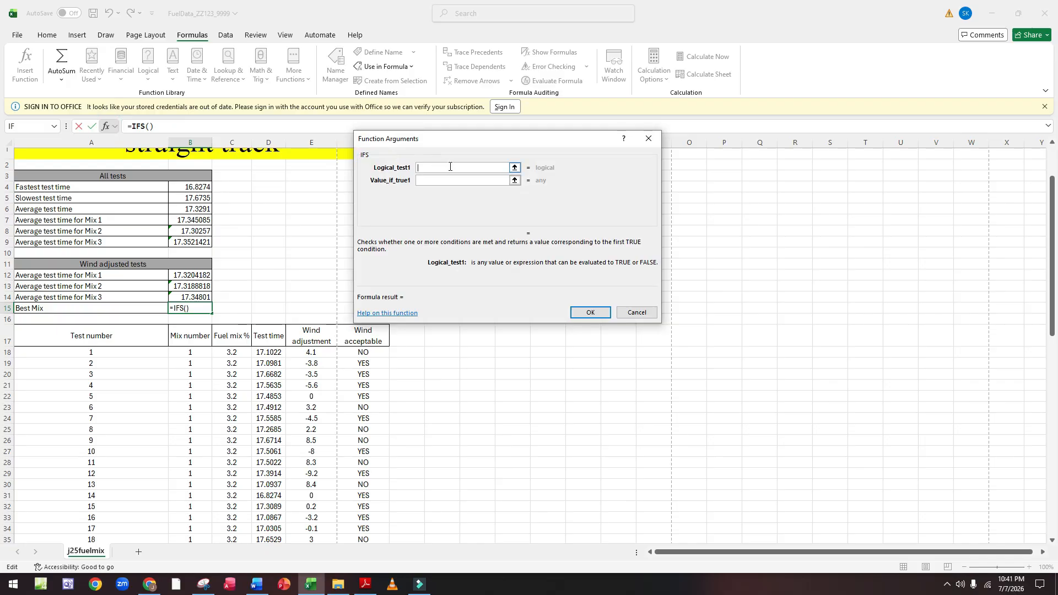
Define the first IFS condition as MIN(B12:B14)=B12 with 3.2% as the value if true.
text(MIN()
click(197, 277)
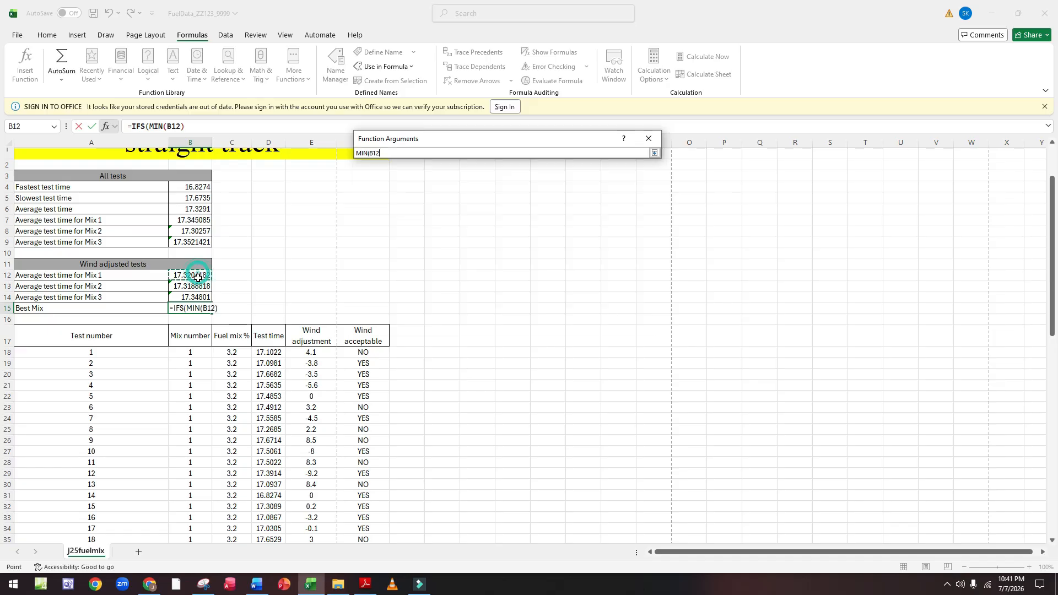
drag(197, 277, 199, 298)
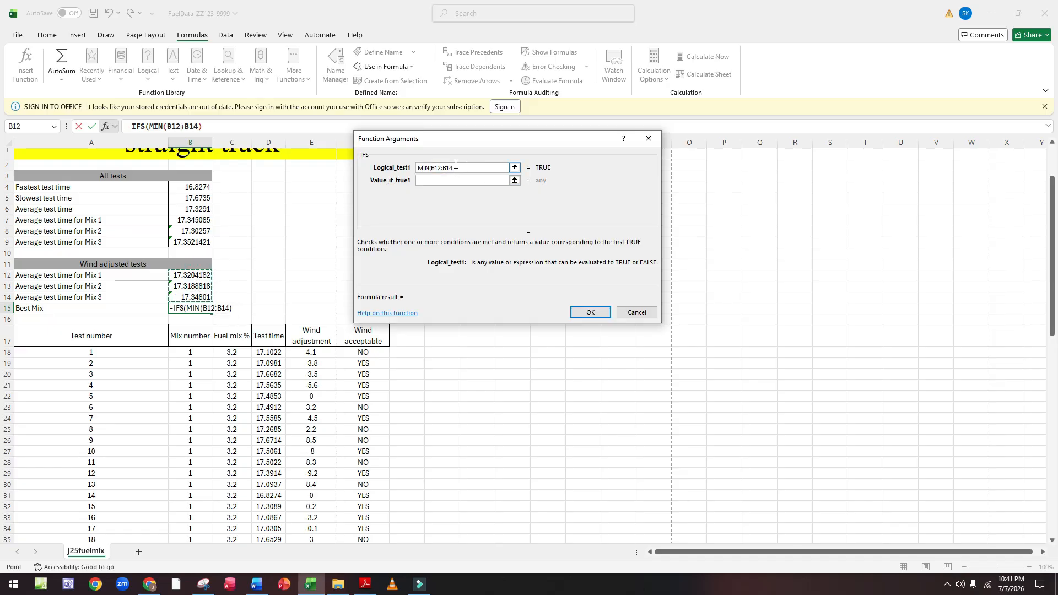
text()=)
click(198, 275)
click(462, 180)
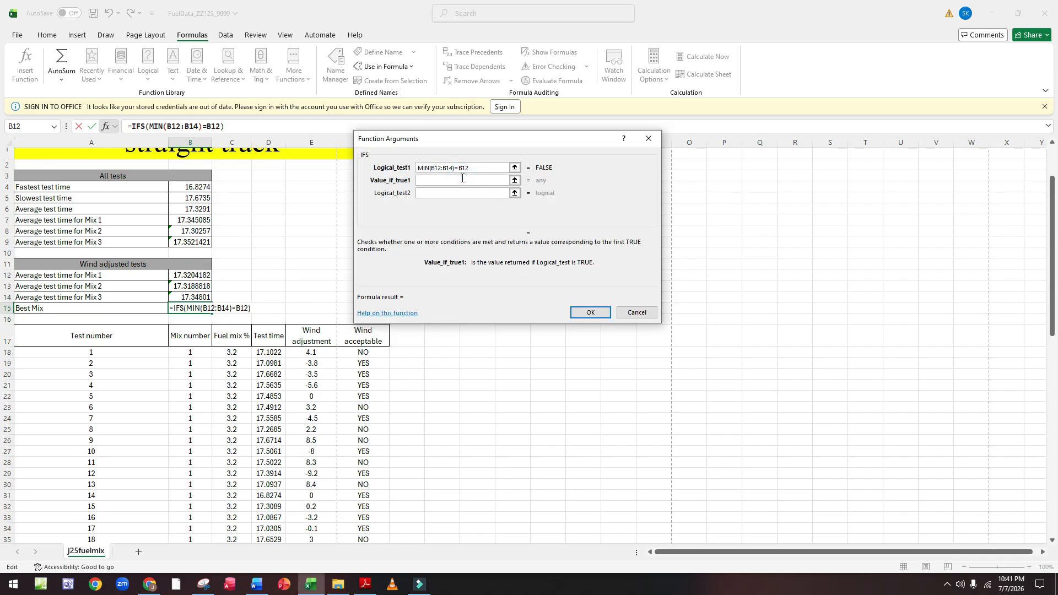
text(3.)
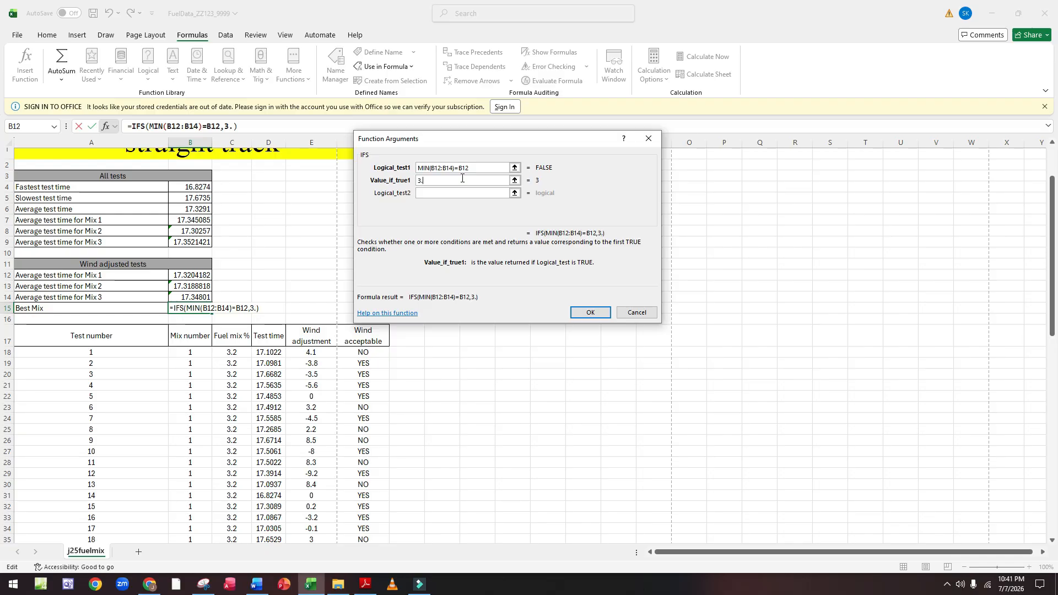
text(2%)
Add the second IFS condition MIN(B12:B14)=B13 with 3.4% as the value if true.
click(447, 192)
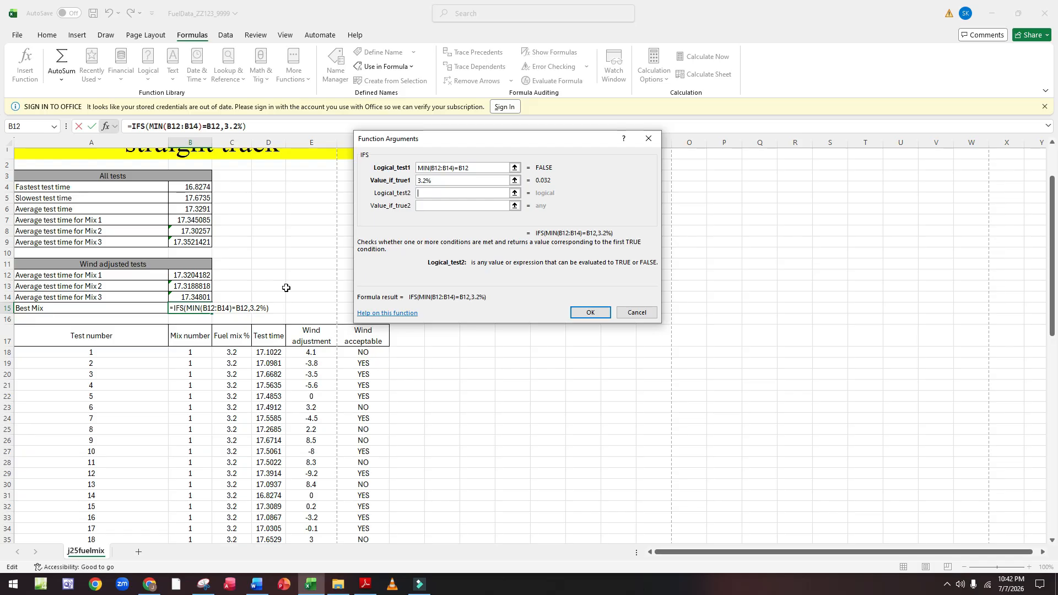
text(MIN)
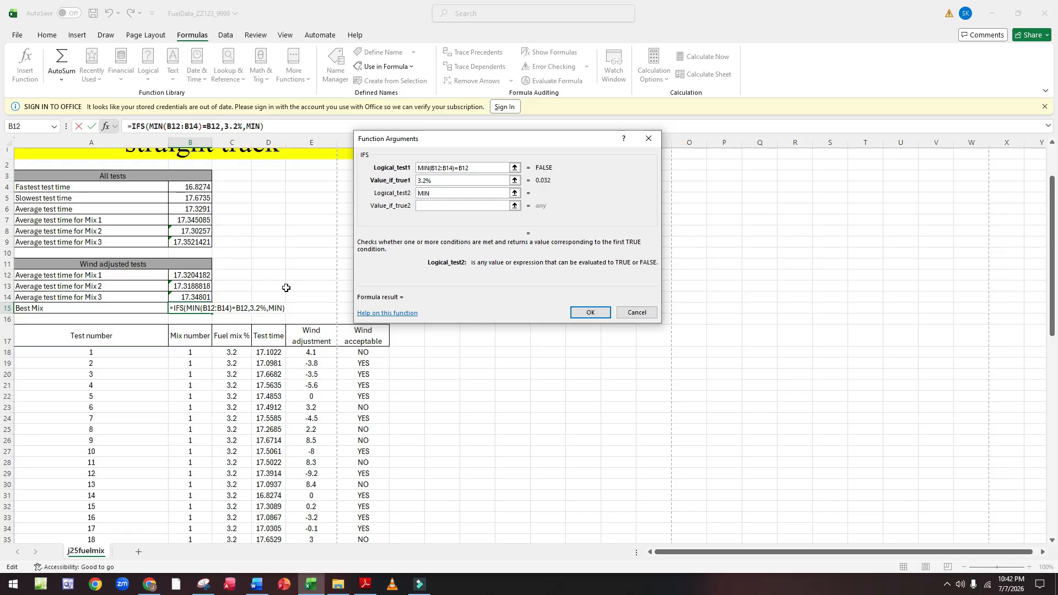
text(()
drag(193, 276, 194, 296)
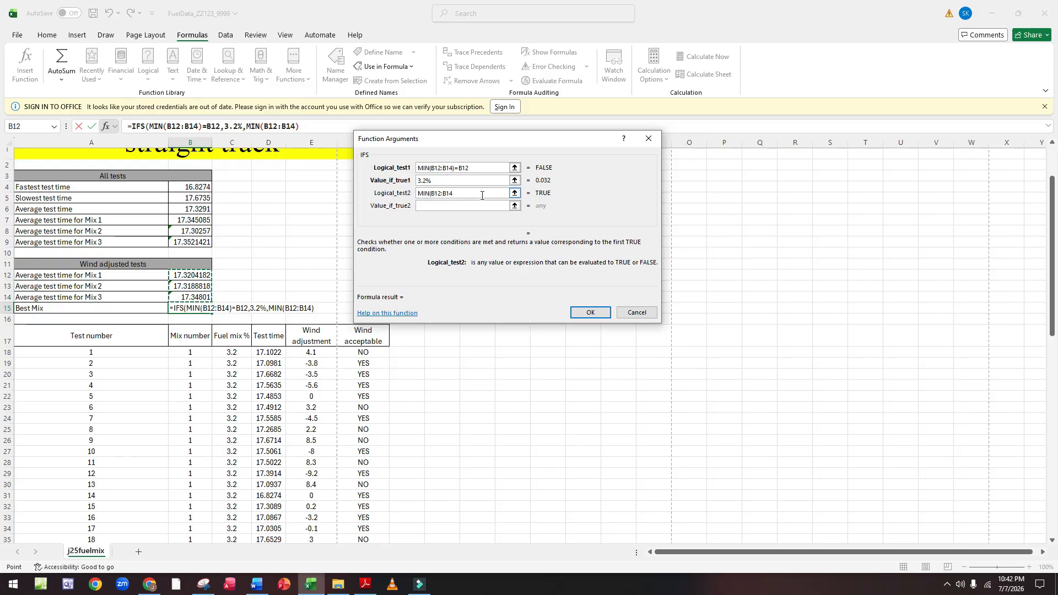
text()=)
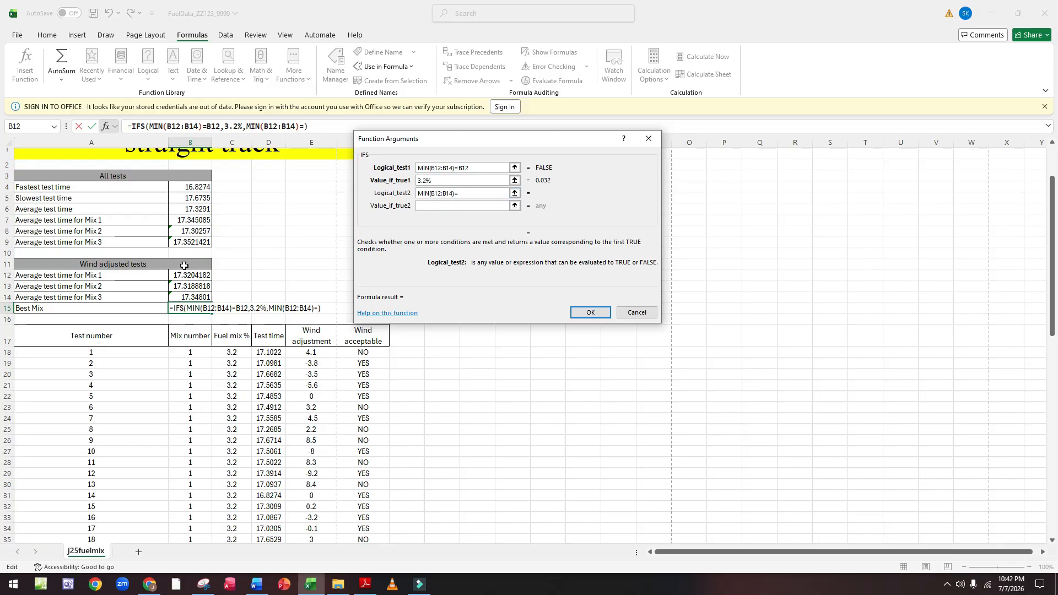
click(197, 287)
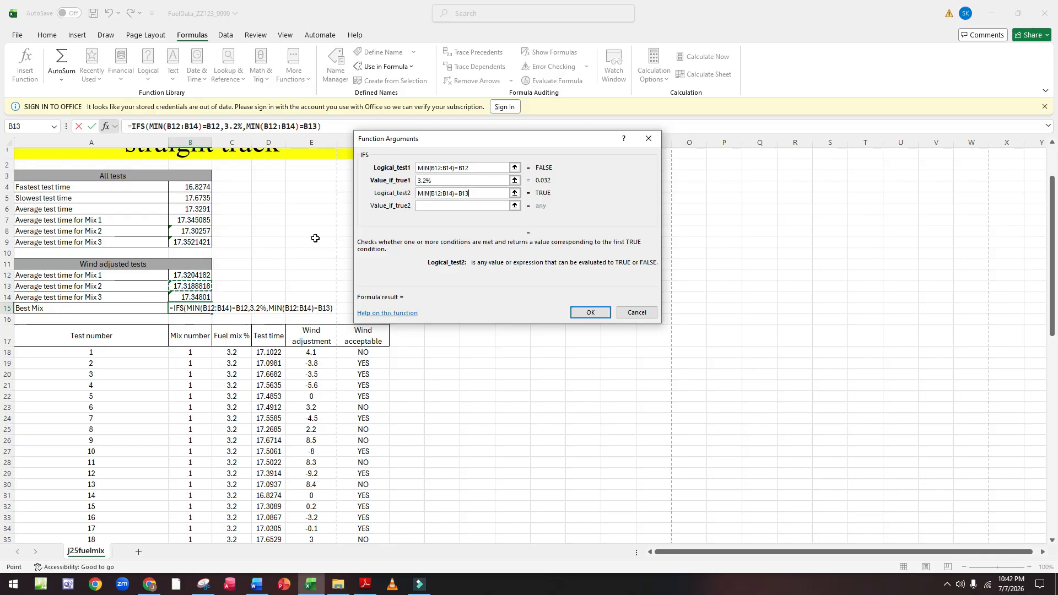
click(478, 205)
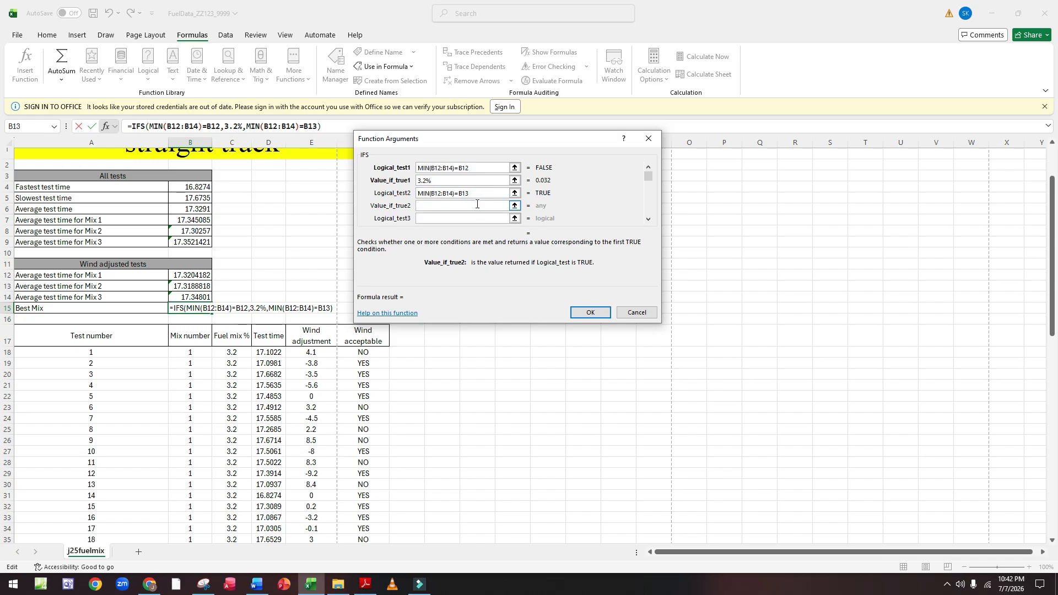
text(3.4%)
Add the third IFS condition MIN(B12:B14)=B14 with 3.6% as its value, then enter and review the B15 formula.
click(448, 218)
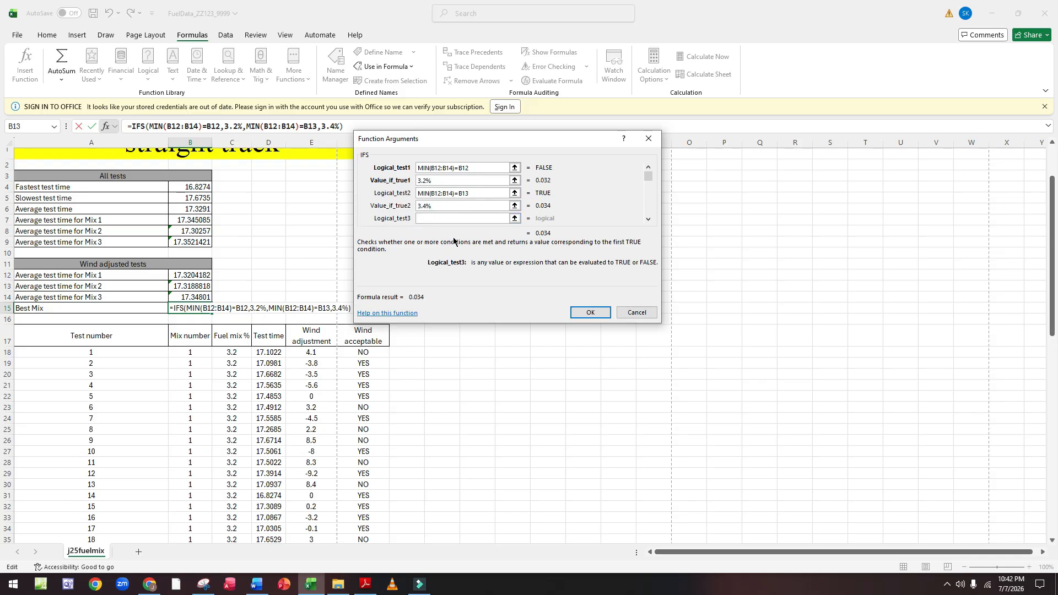
text(MIN()
drag(202, 275, 203, 298)
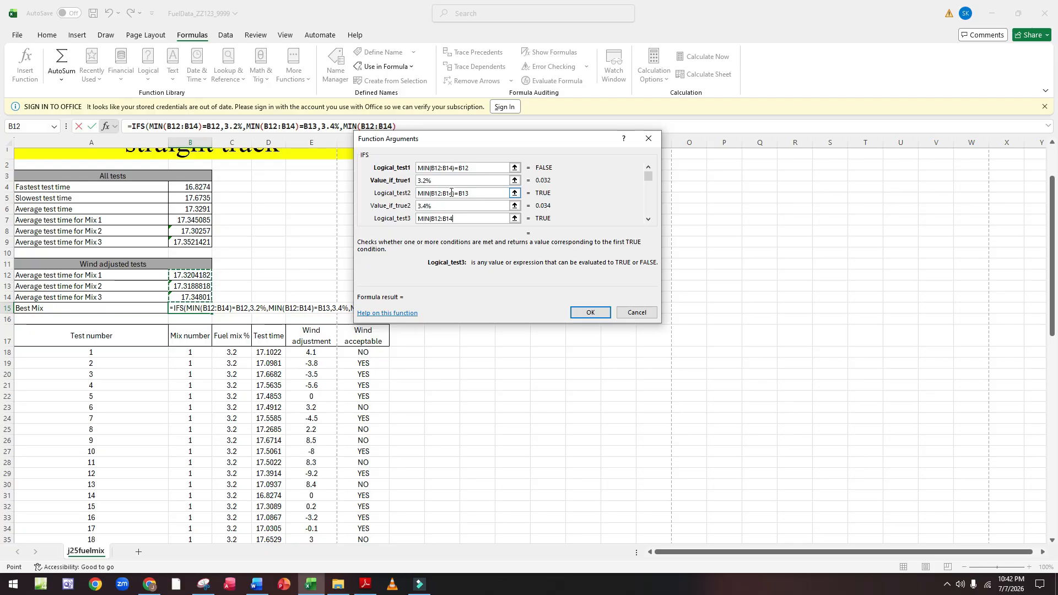
text()=)
click(194, 296)
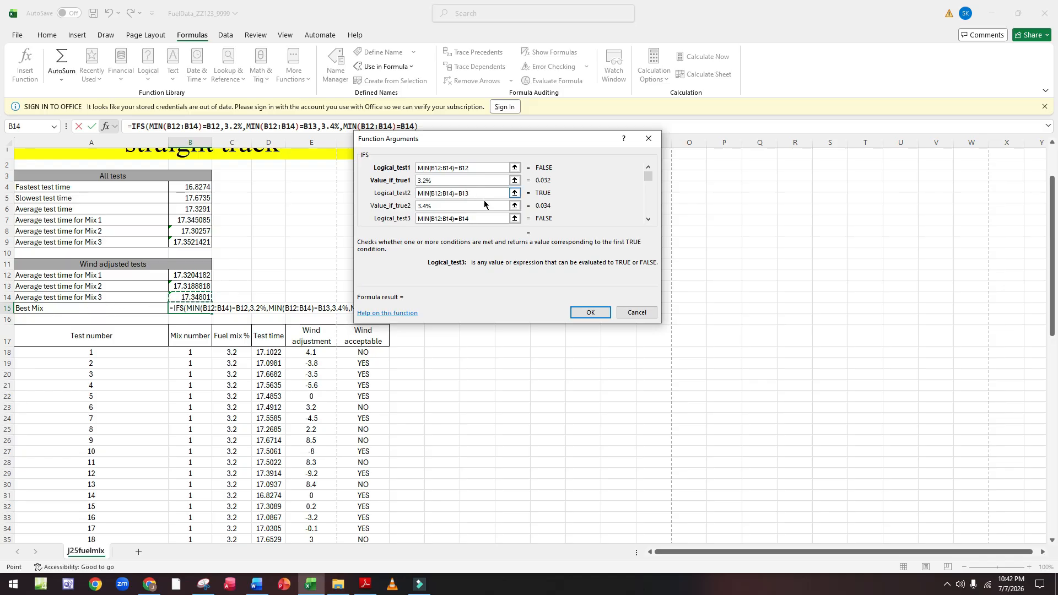
click(648, 219)
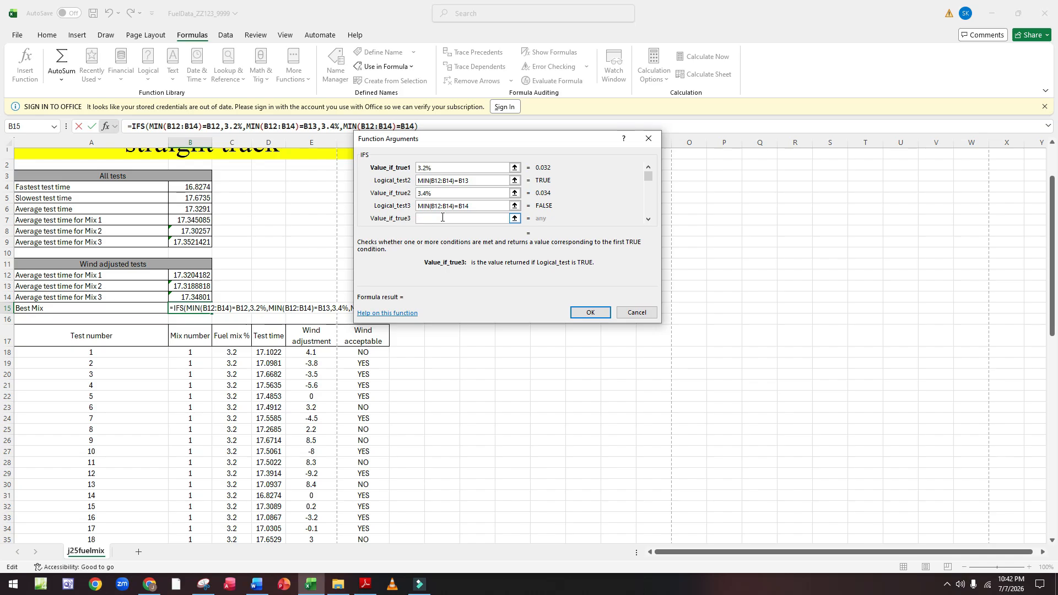
text(3.6%)
click(594, 310)
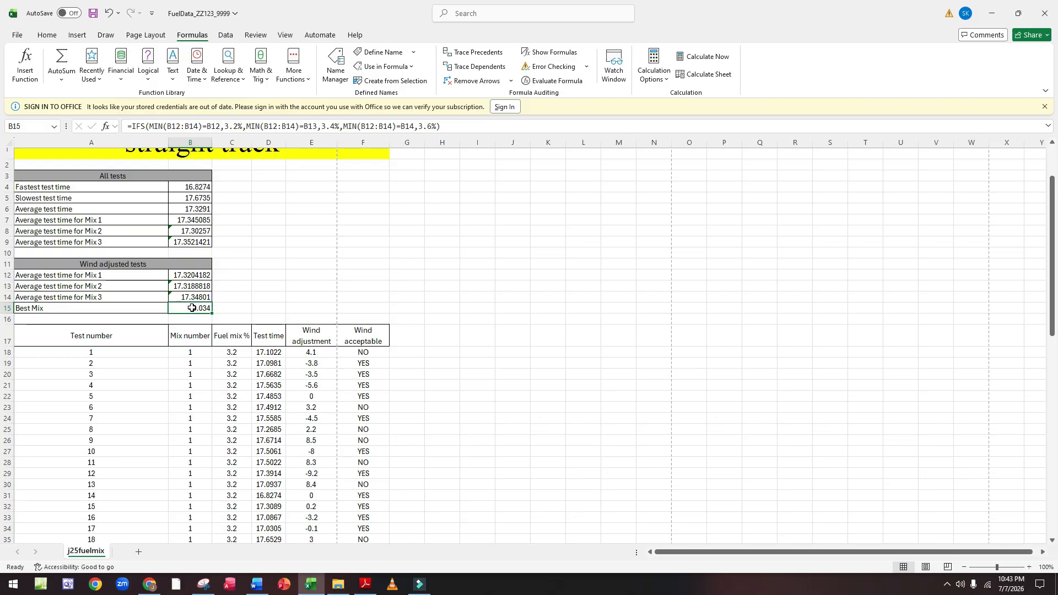
double_click(190, 308)
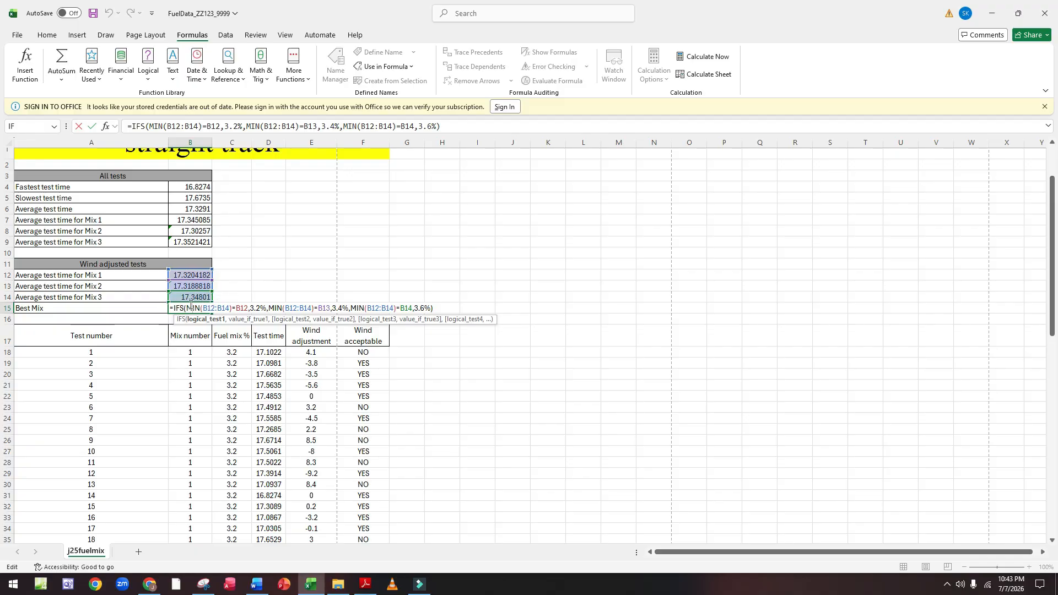
key(Return)
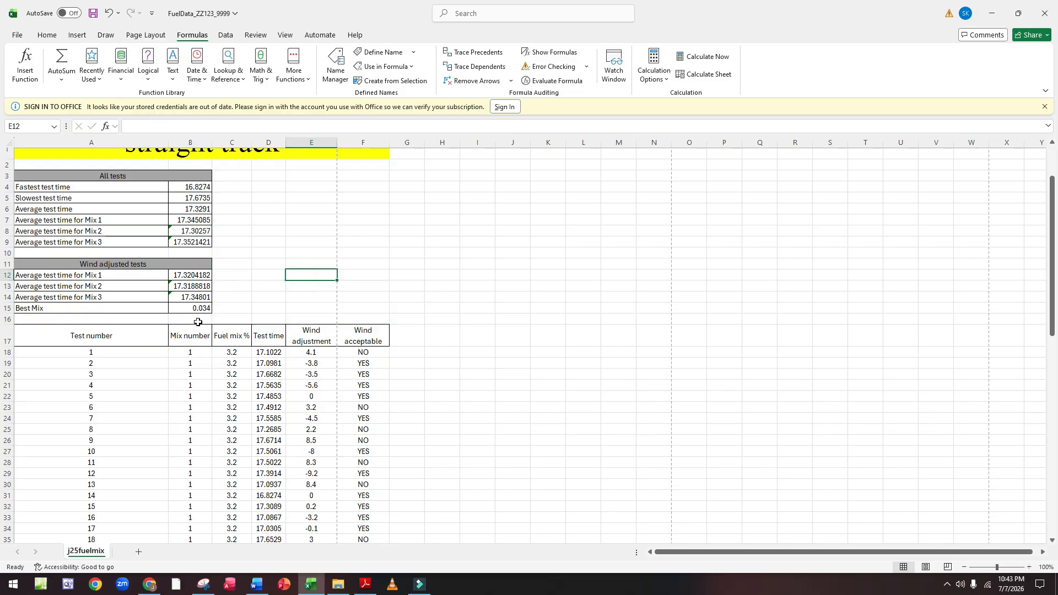
Format the Best Mix cell B15 as a percentage with 1 decimal place.
click(205, 309)
right_click(205, 309)
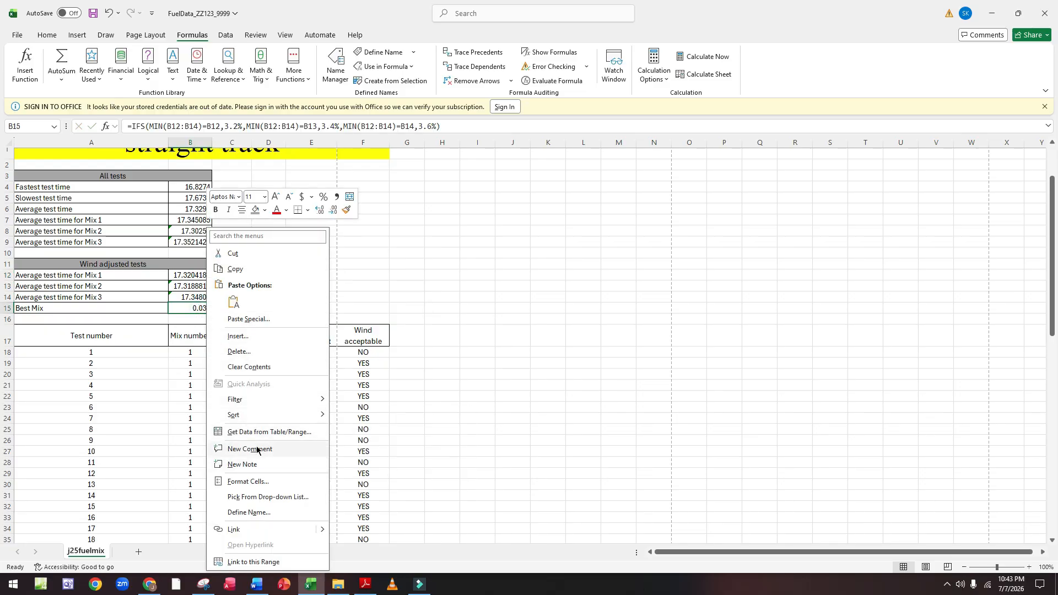
click(245, 479)
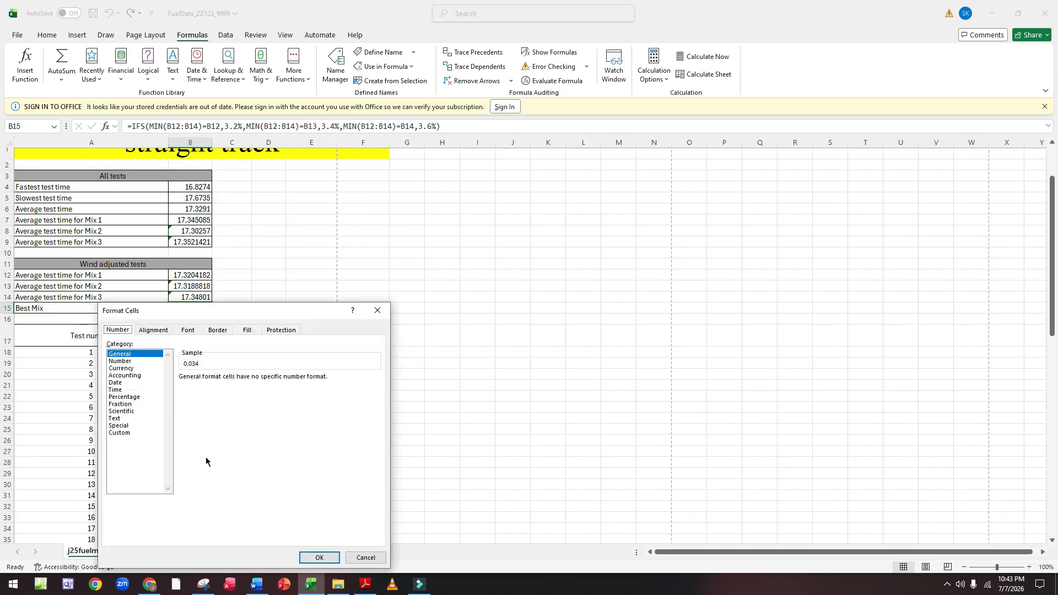
click(135, 398)
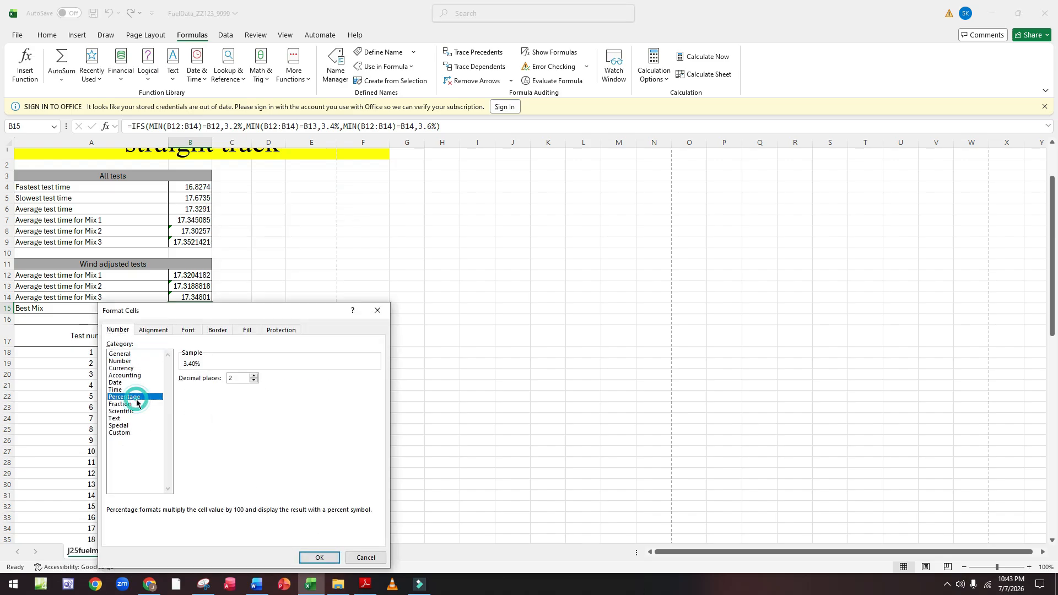
click(254, 381)
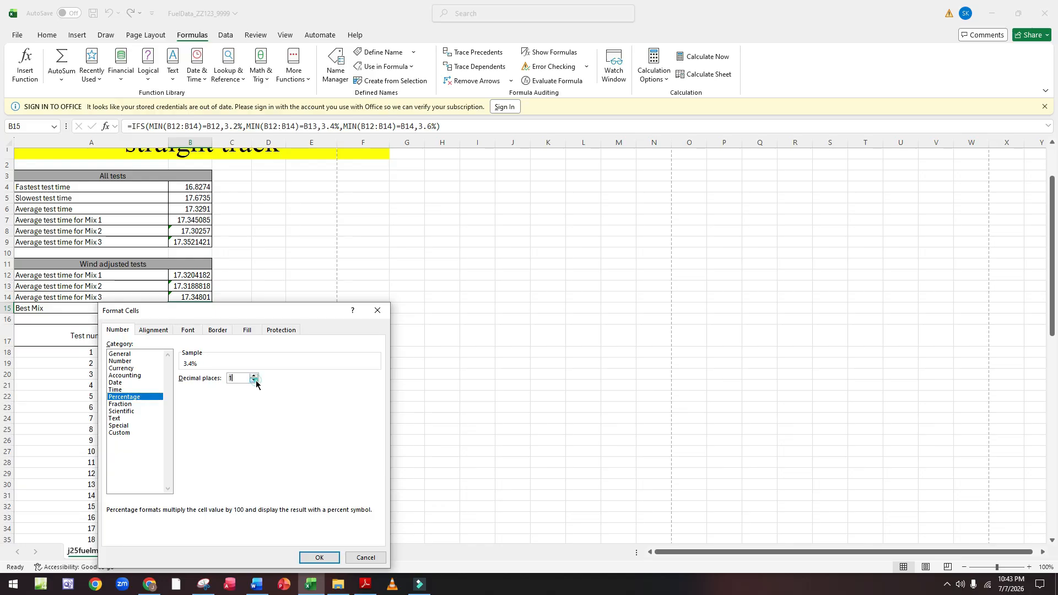
click(317, 553)
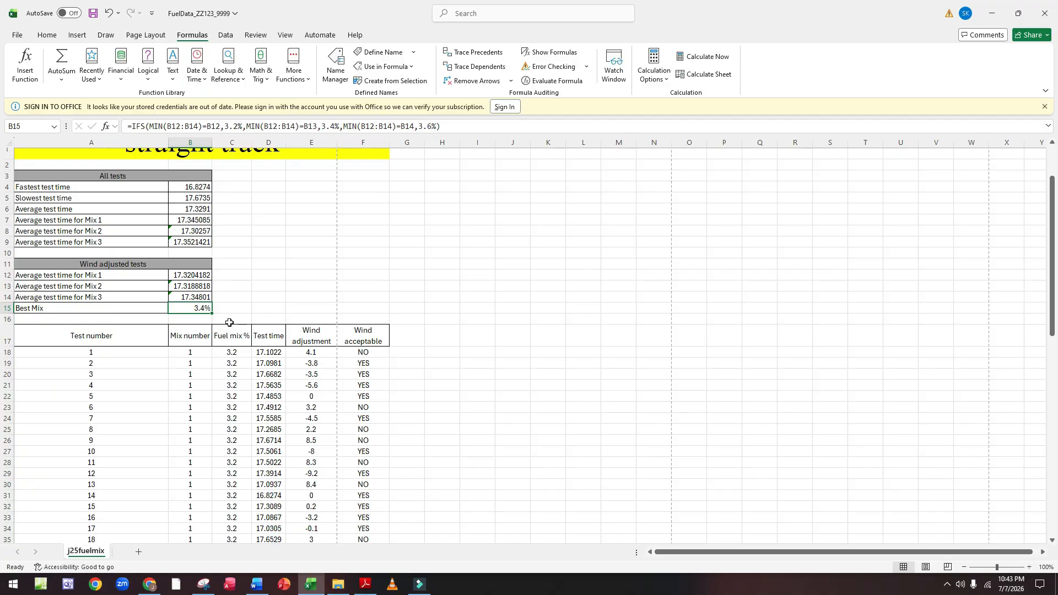
Switch to the exam PDF to read question 15 about formatting the test times, and return to Excel.
click(366, 585)
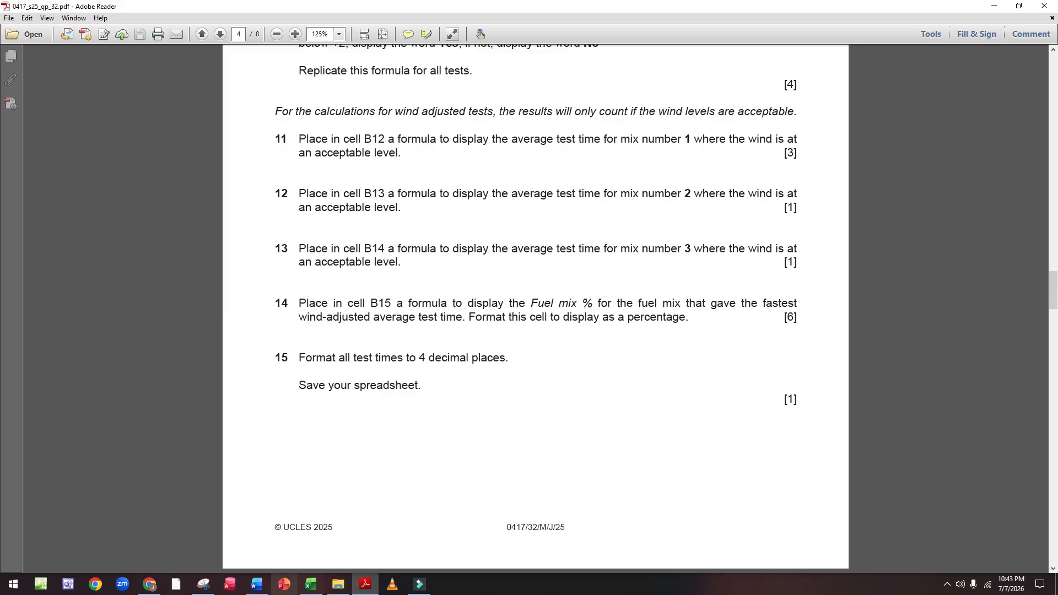
mouse_move(310, 586)
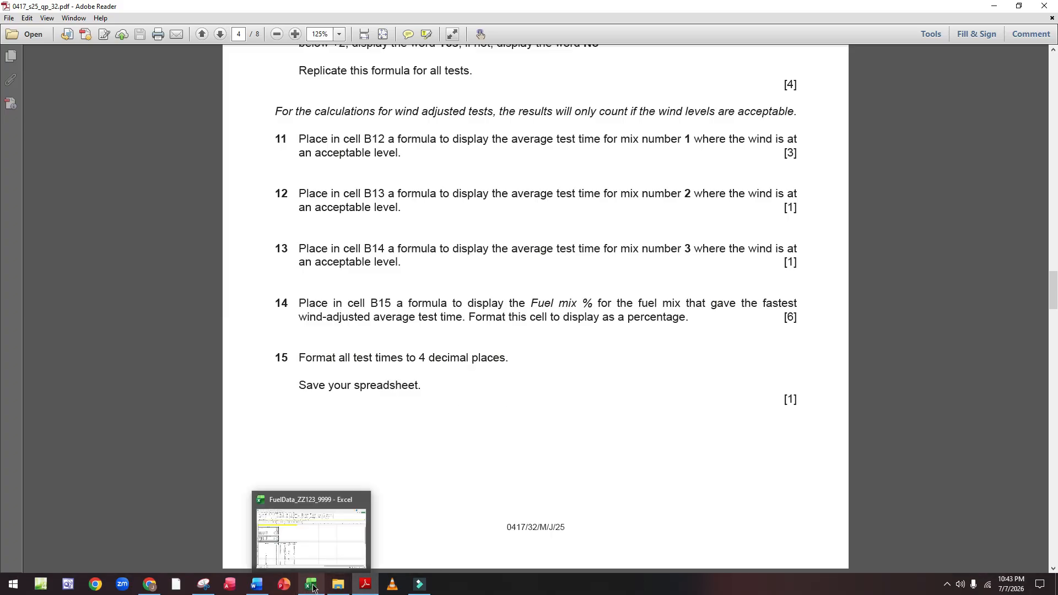
click(313, 587)
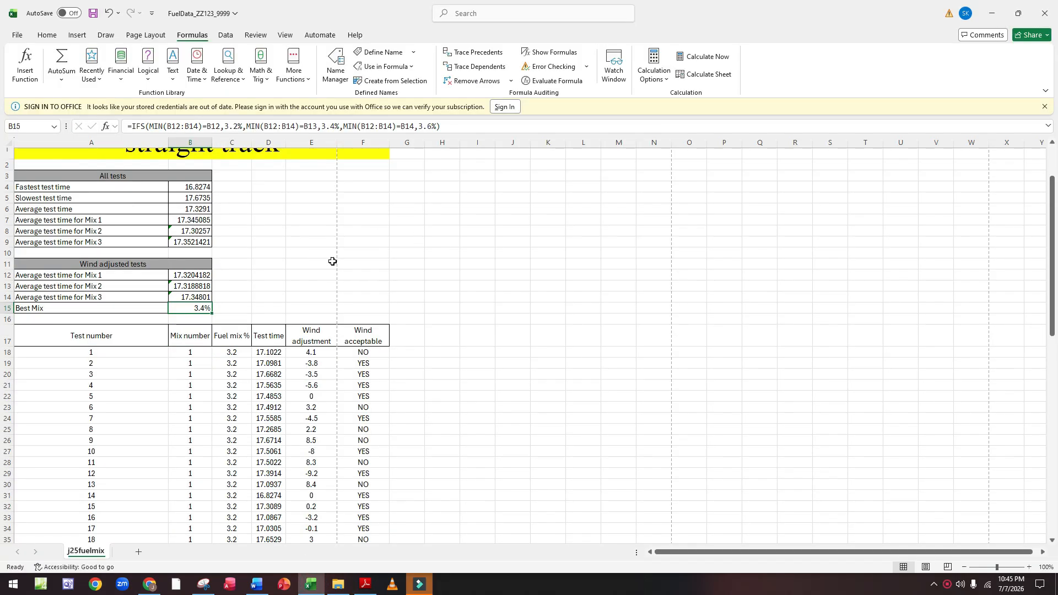
Format the test times in D18:D77 as numbers with 4 decimal places.
drag(270, 353, 260, 521)
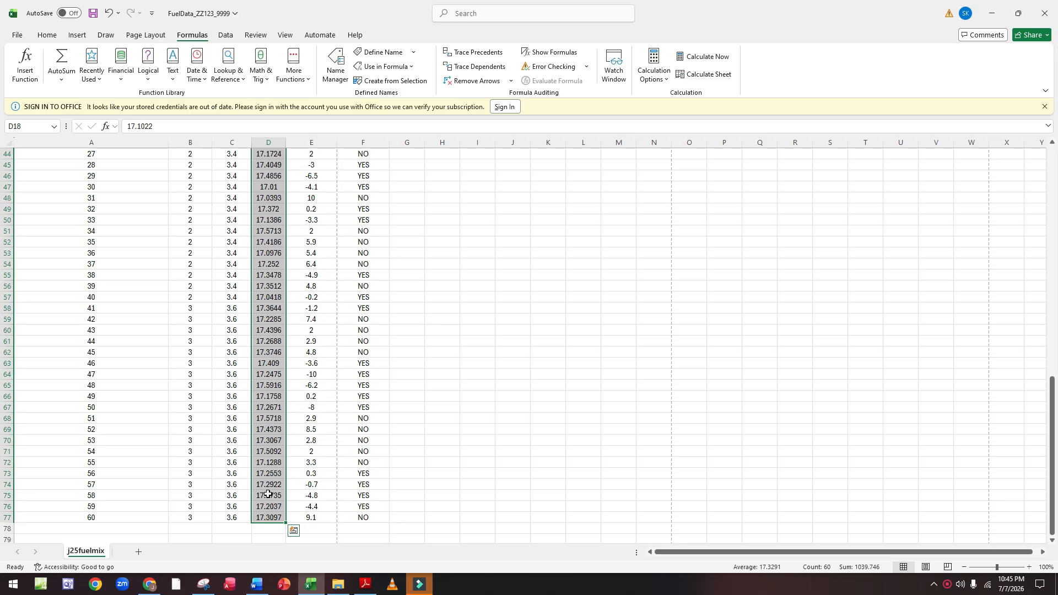
right_click(268, 494)
click(312, 406)
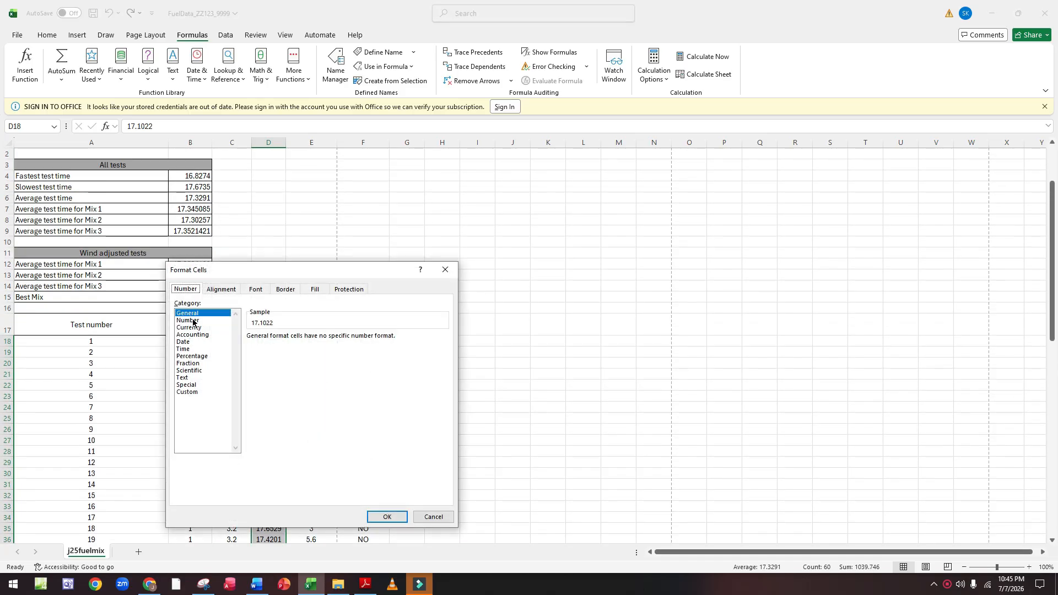
click(193, 321)
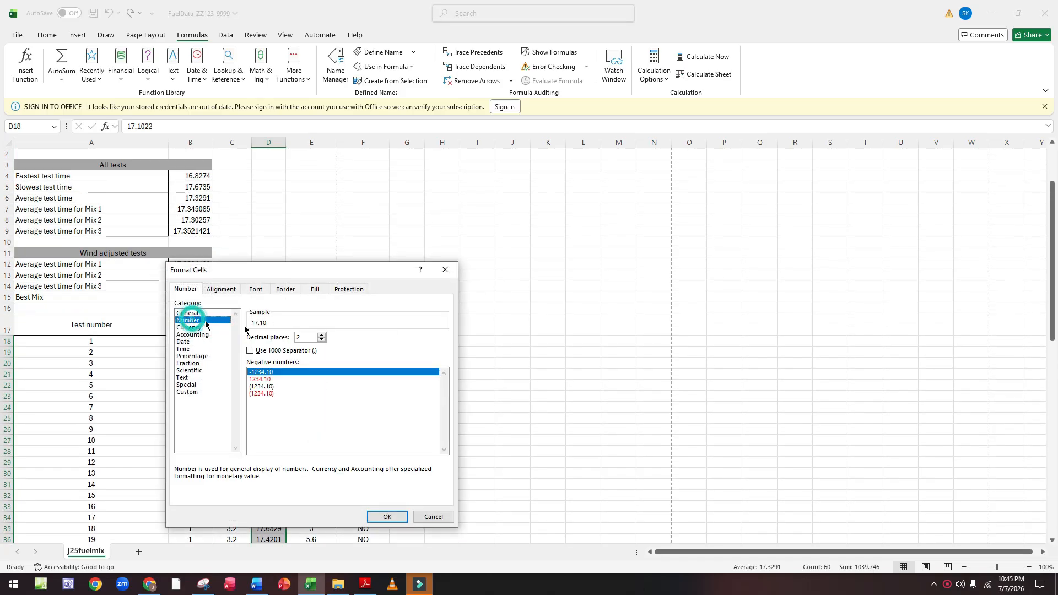
click(321, 335)
click(322, 336)
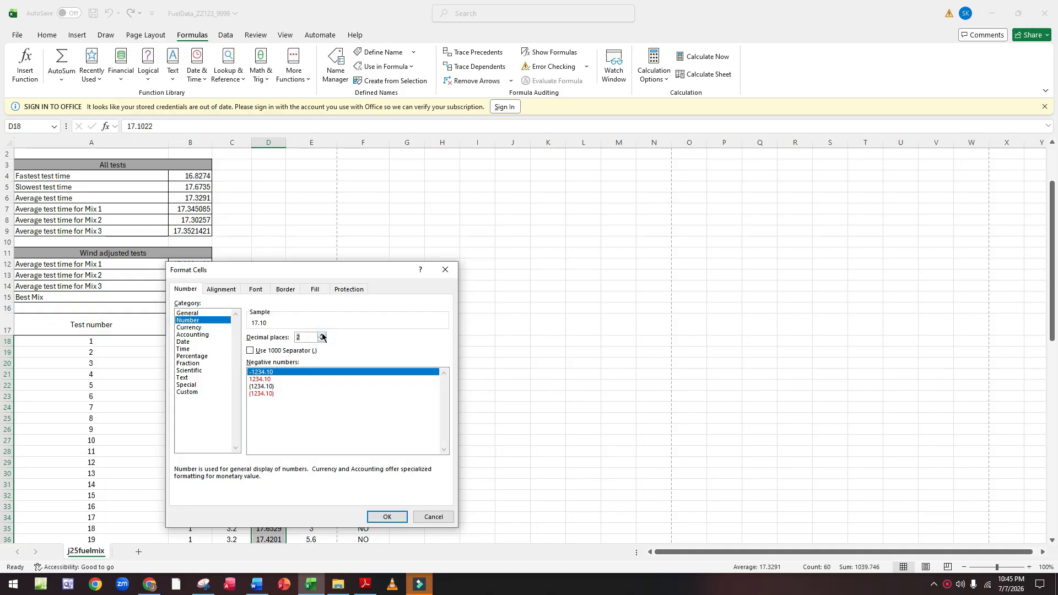
click(322, 335)
click(322, 335)
click(384, 517)
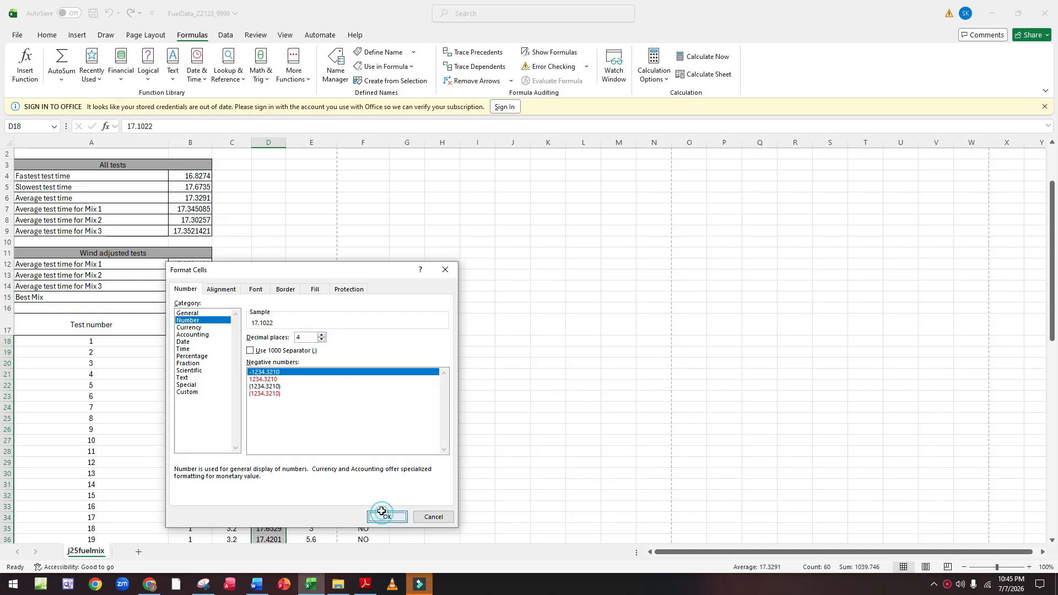
Format the summary times in B4:B9 and B12:B14 as numbers with 4 decimal places.
scroll(175, 270, up, 1)
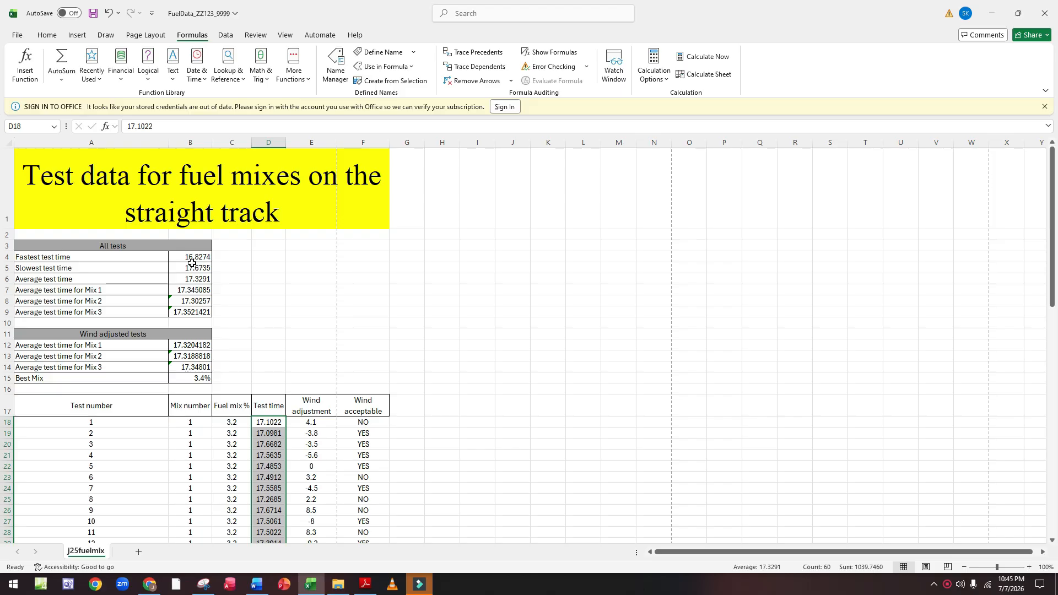
drag(191, 260, 196, 364)
right_click(196, 364)
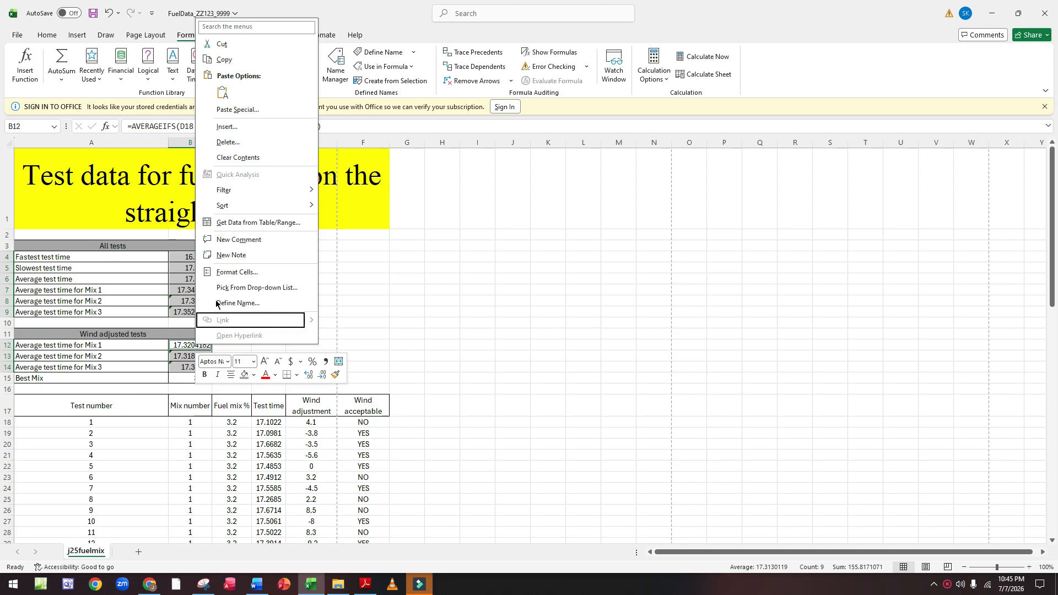
click(235, 270)
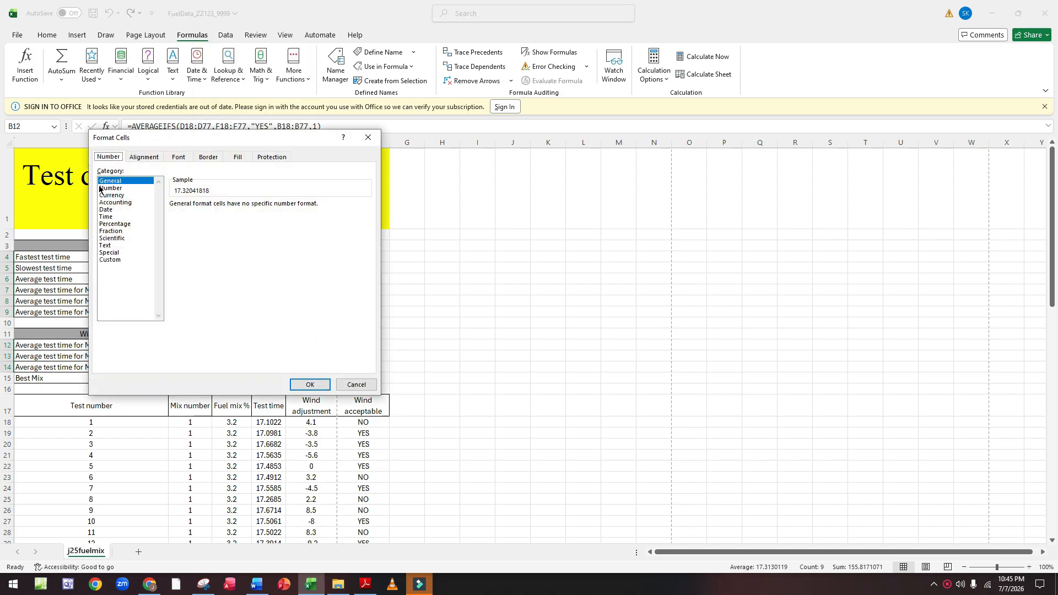
click(111, 188)
click(245, 202)
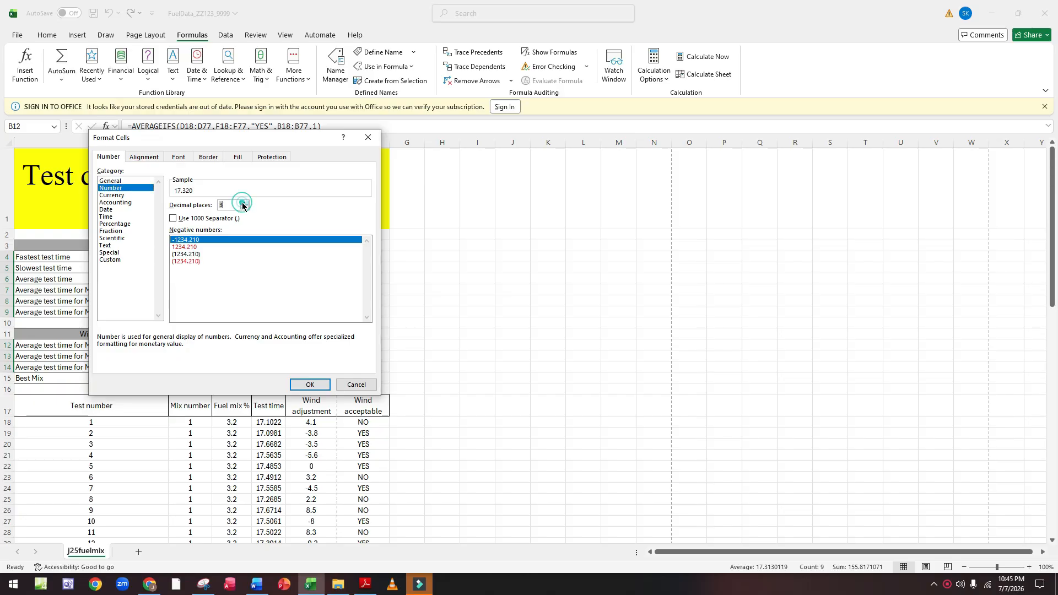
click(244, 202)
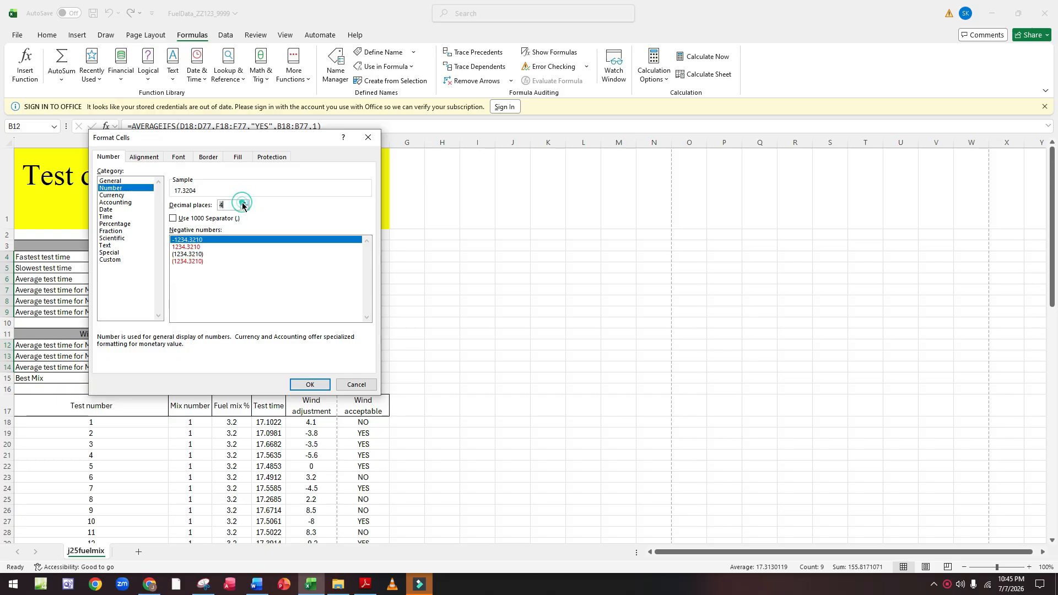
click(309, 383)
click(317, 299)
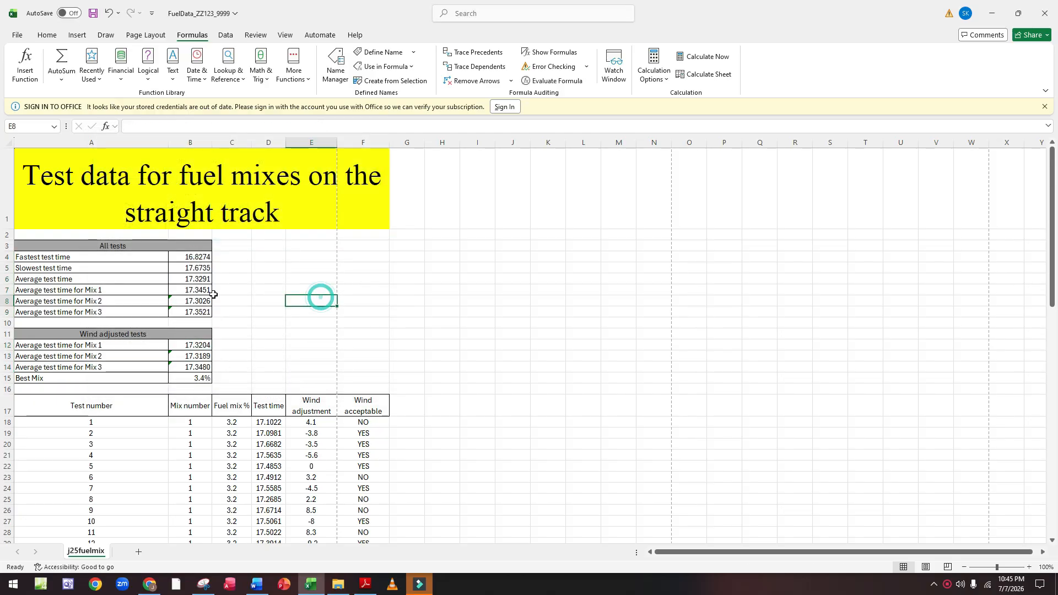
Switch to the exam PDF to read question 16 about printing the formulae, and return to Excel.
click(365, 584)
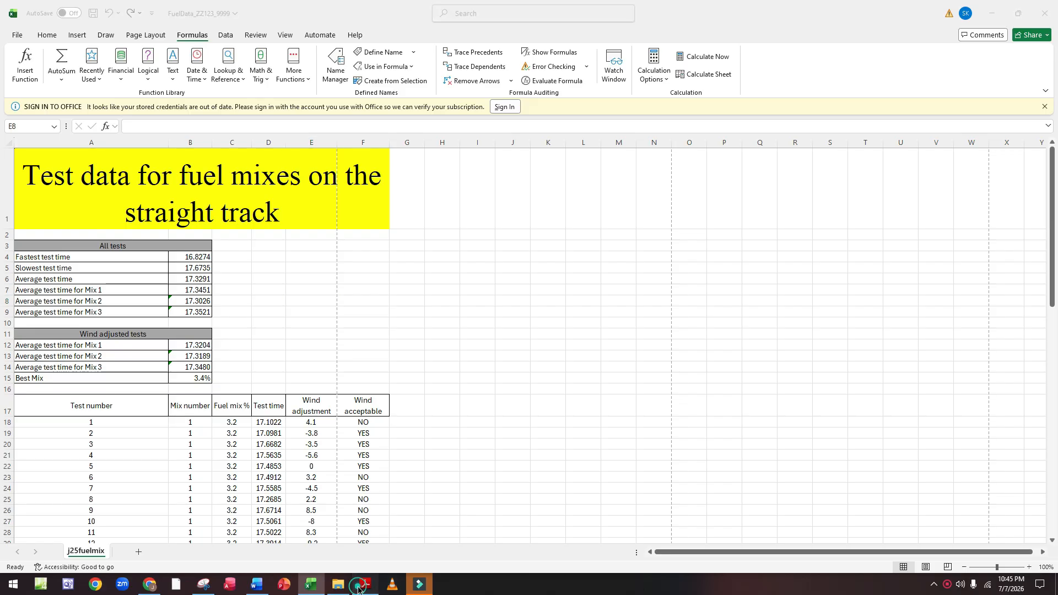
scroll(397, 330, down, 10)
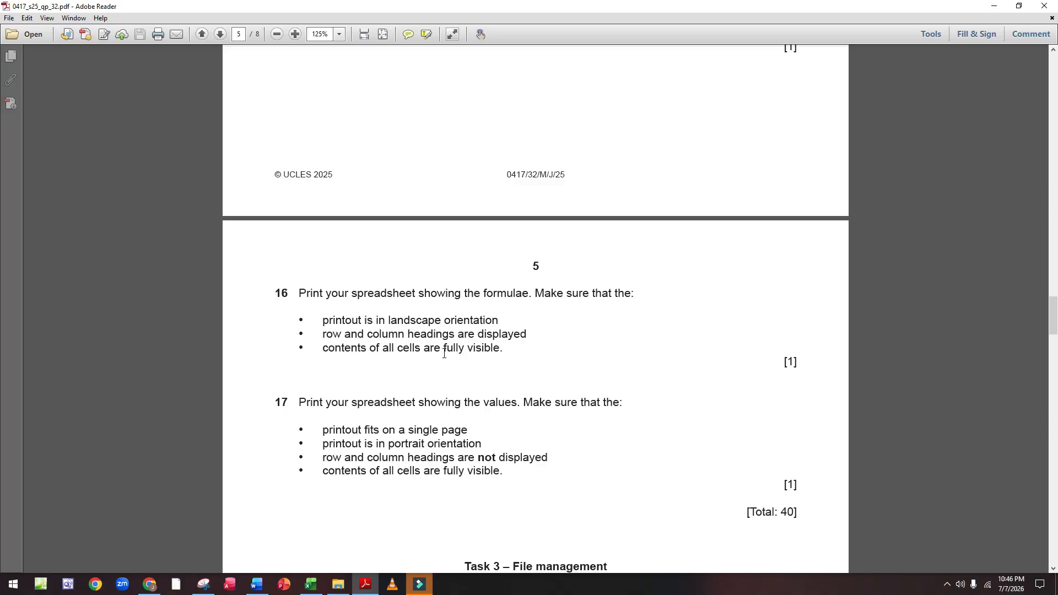
click(312, 583)
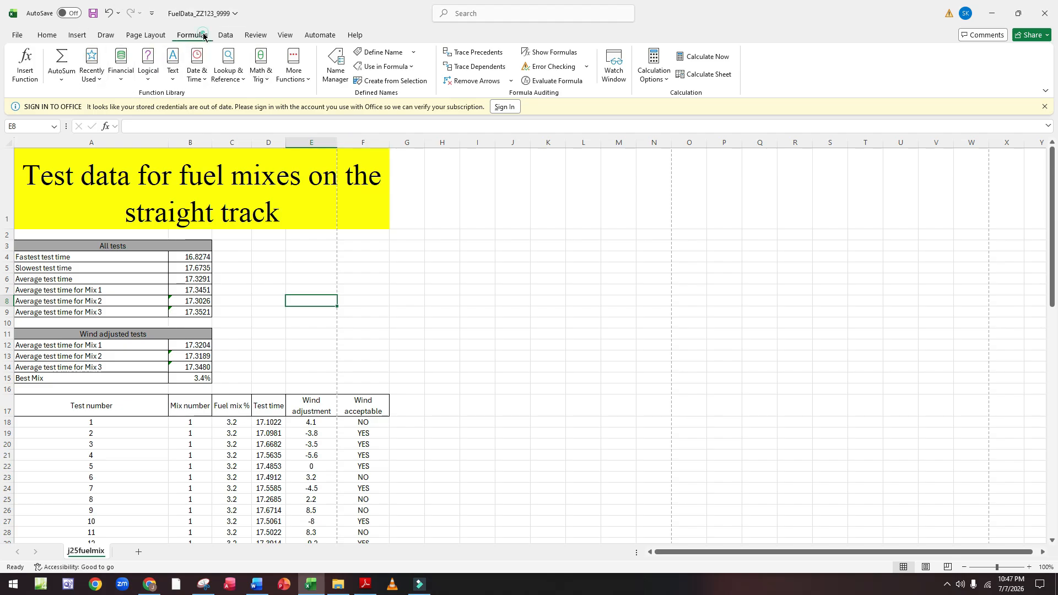
Show the formulas in the j25fuelmix sheet, autofit all column widths and check that the cell contents are fully visible.
click(562, 53)
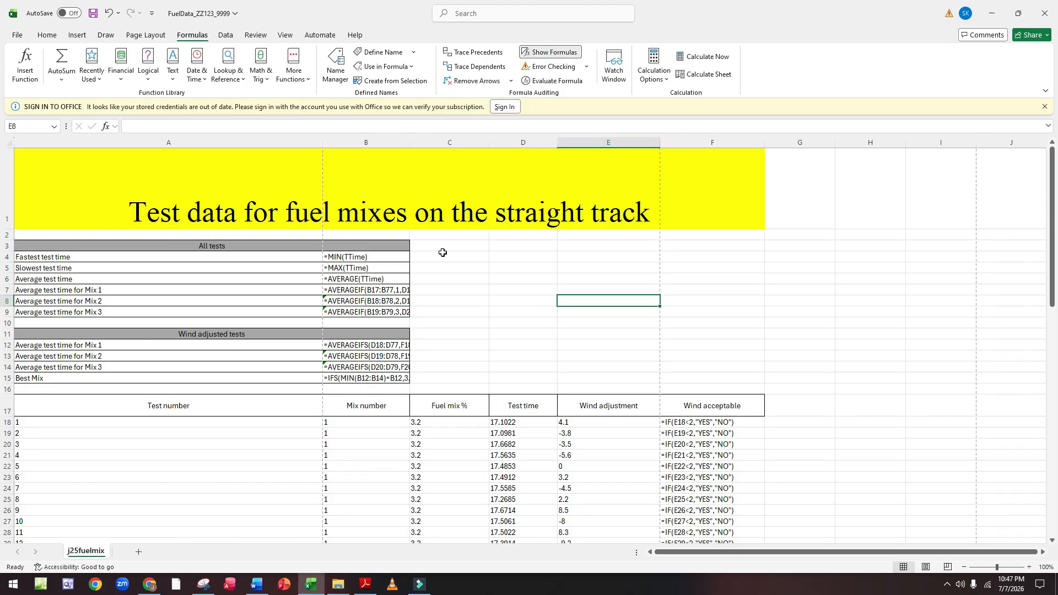
click(9, 143)
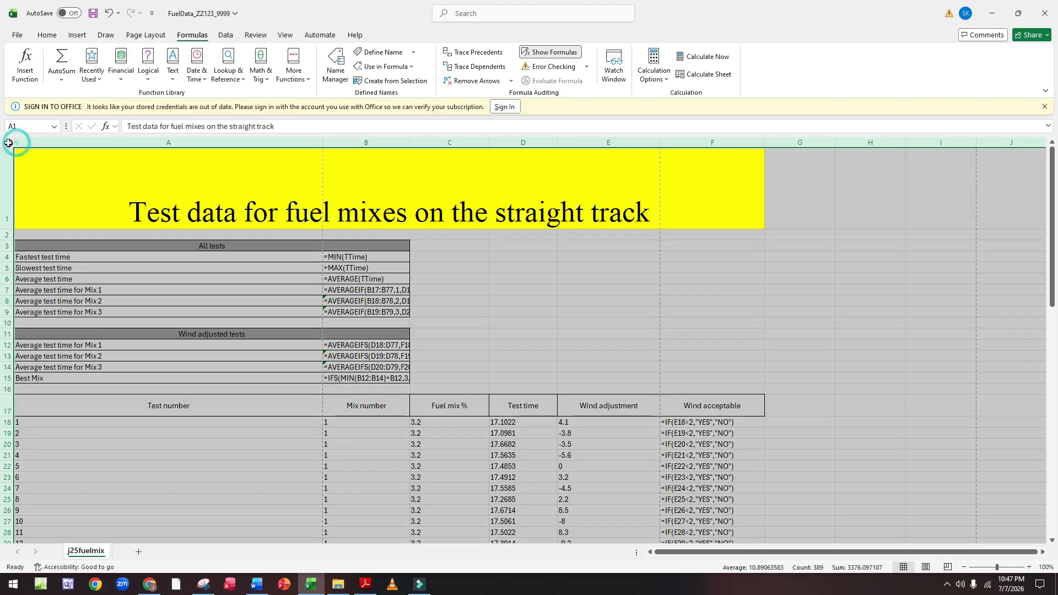
double_click(321, 144)
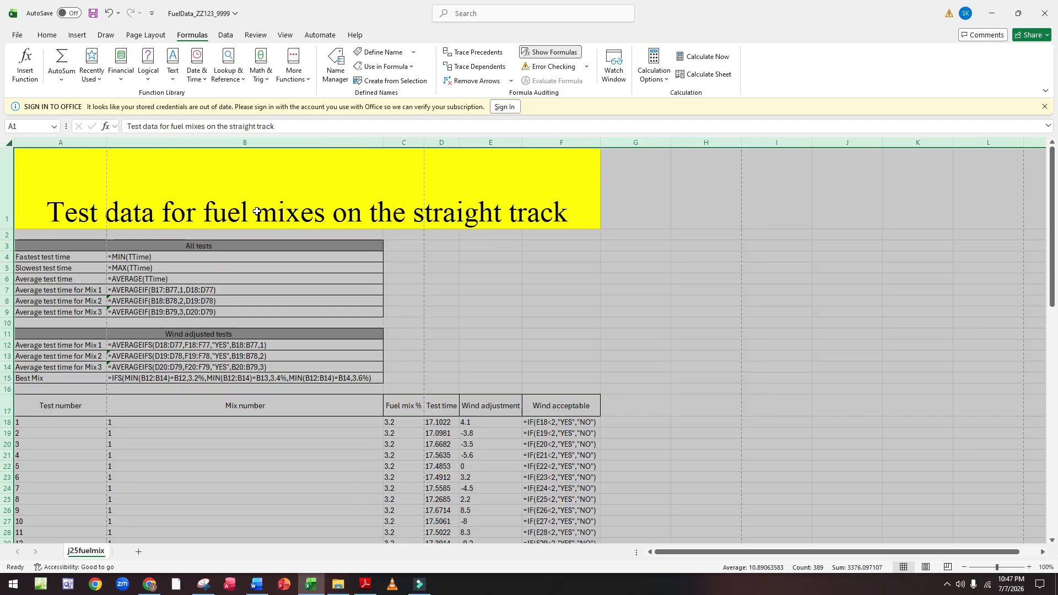
scroll(381, 207, down, 10)
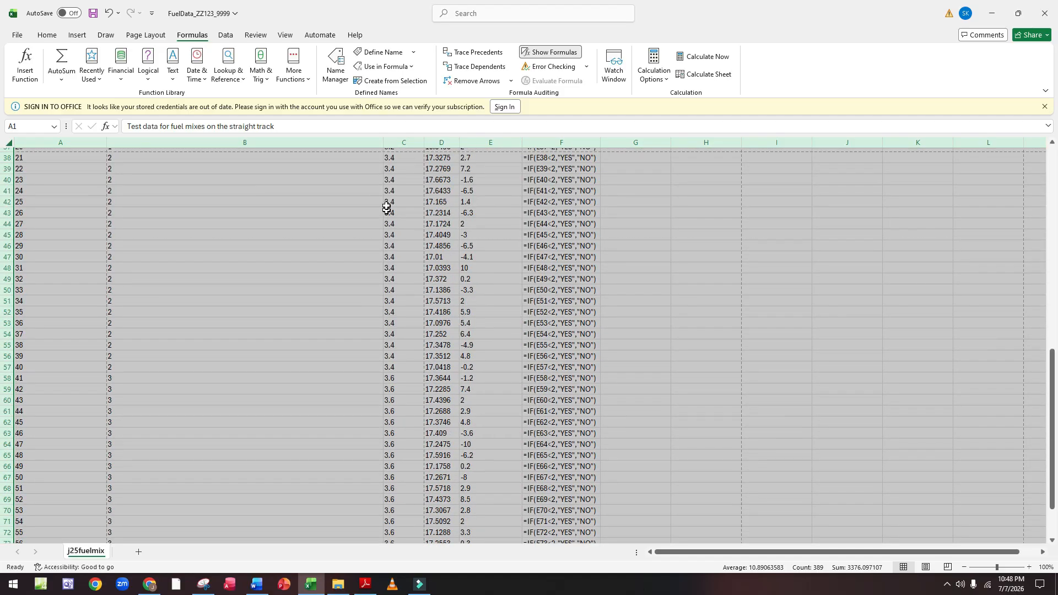
scroll(386, 198, up, 9)
scroll(386, 191, up, 4)
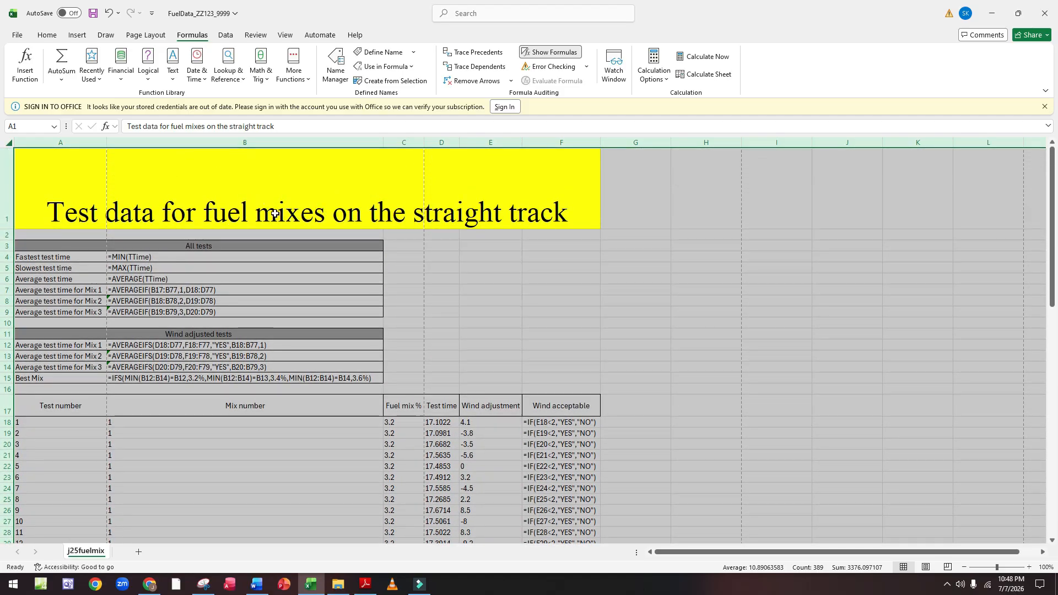
click(572, 259)
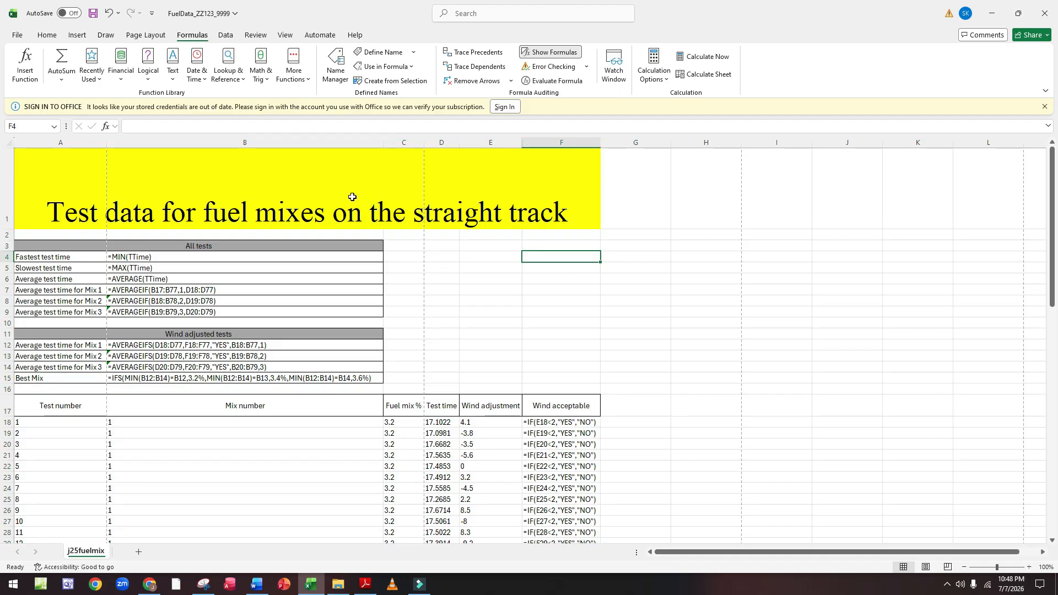
Open the print settings and set the formula printout to landscape orientation.
click(15, 34)
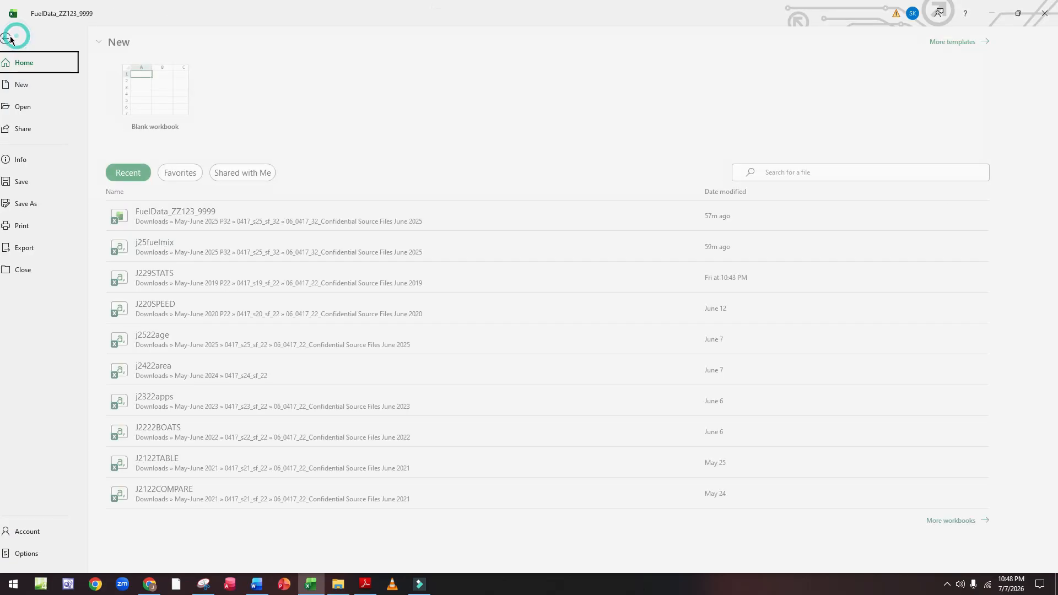
click(32, 226)
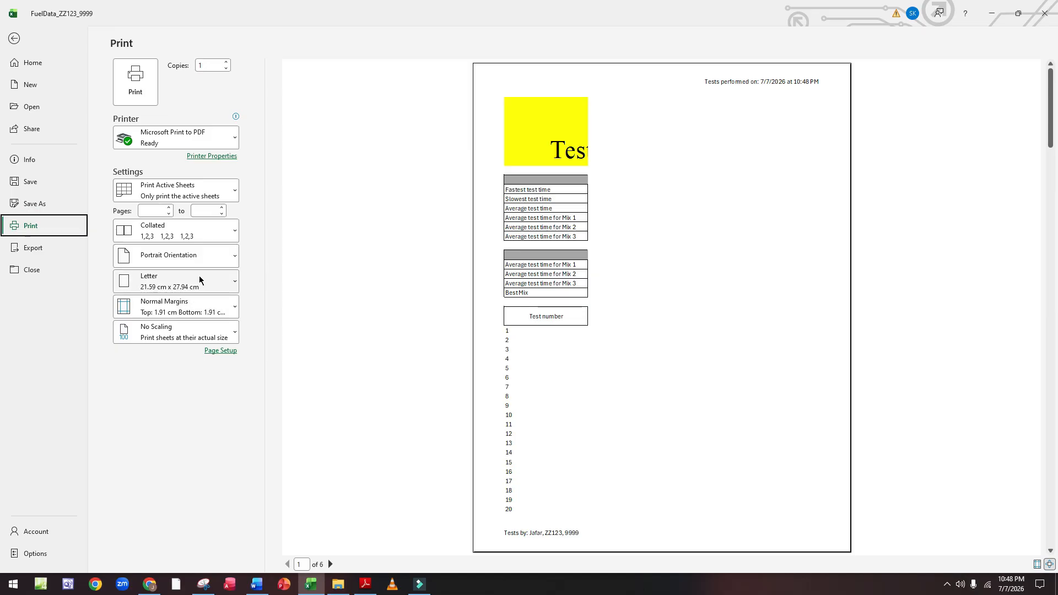
click(226, 259)
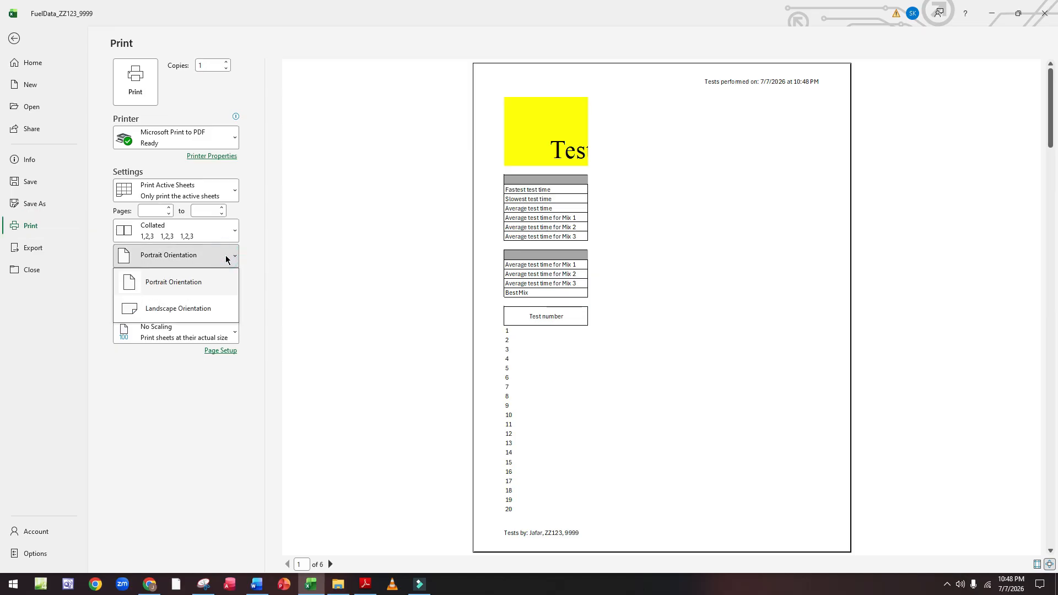
click(212, 309)
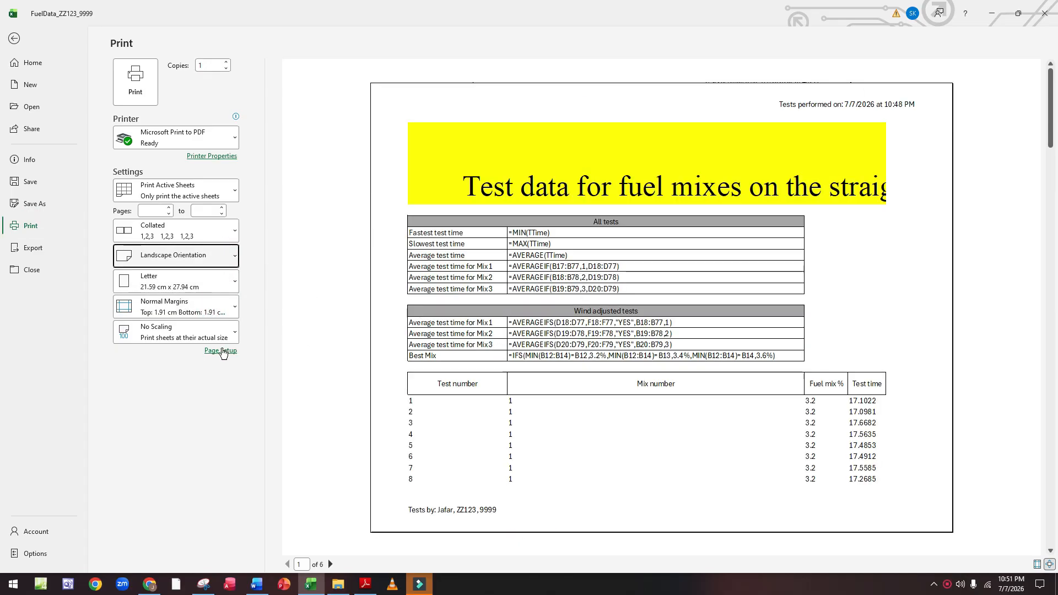
Enable printing of row and column headings in the page setup.
click(220, 351)
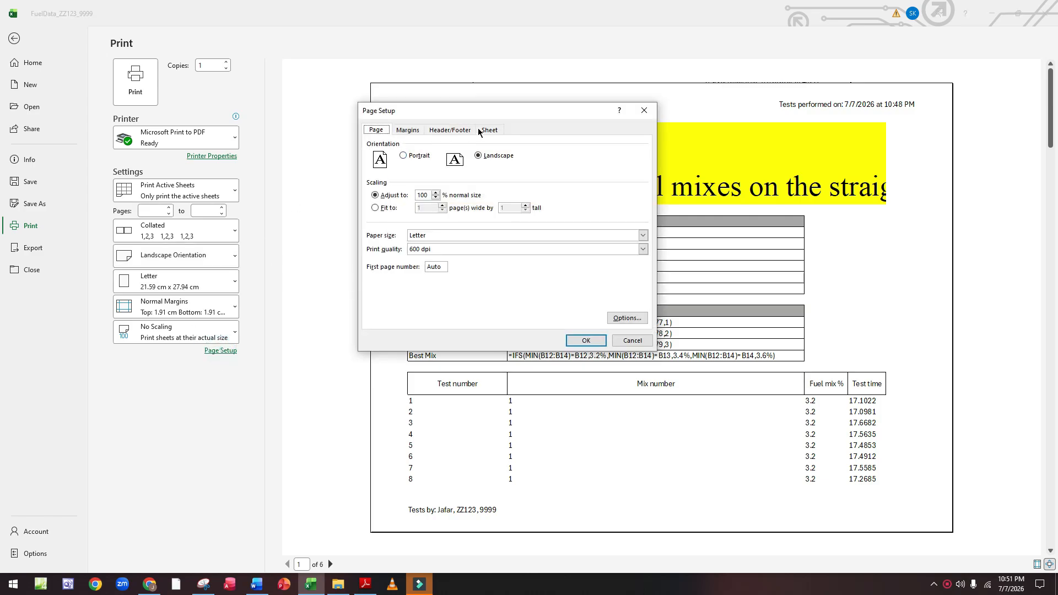
click(491, 131)
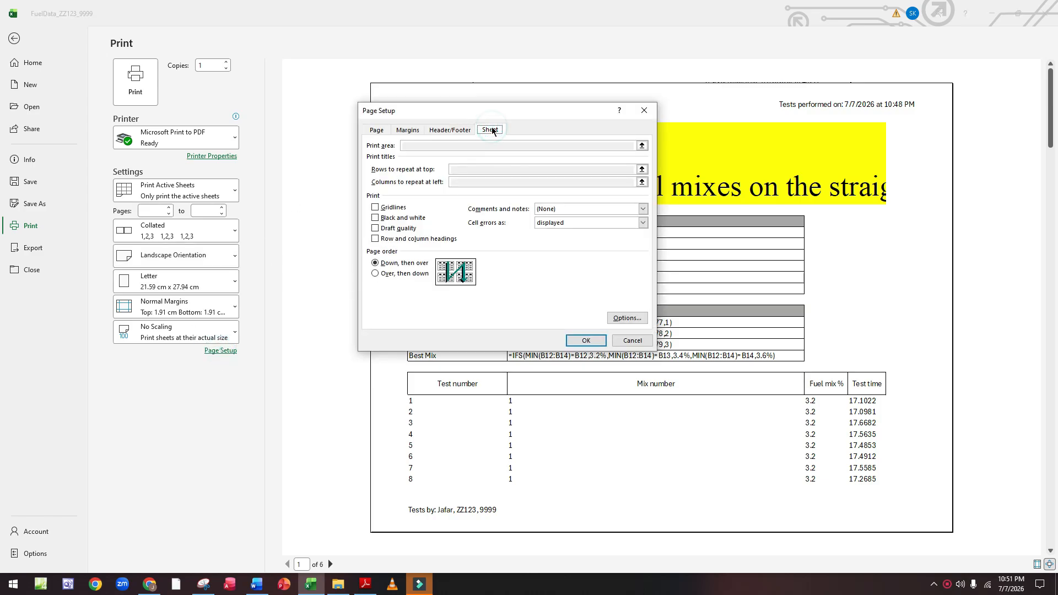
click(375, 240)
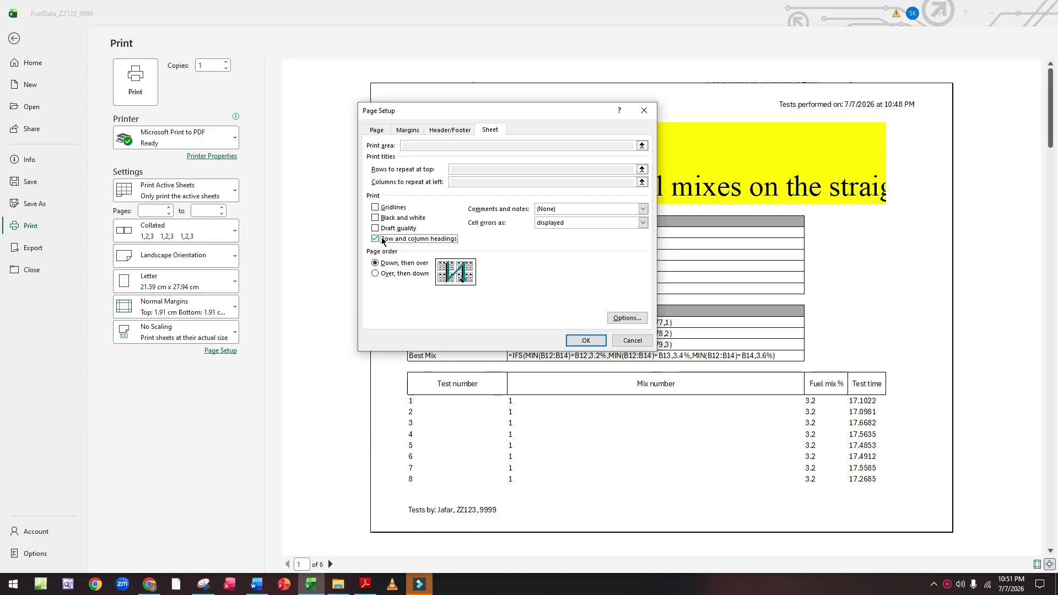
click(586, 341)
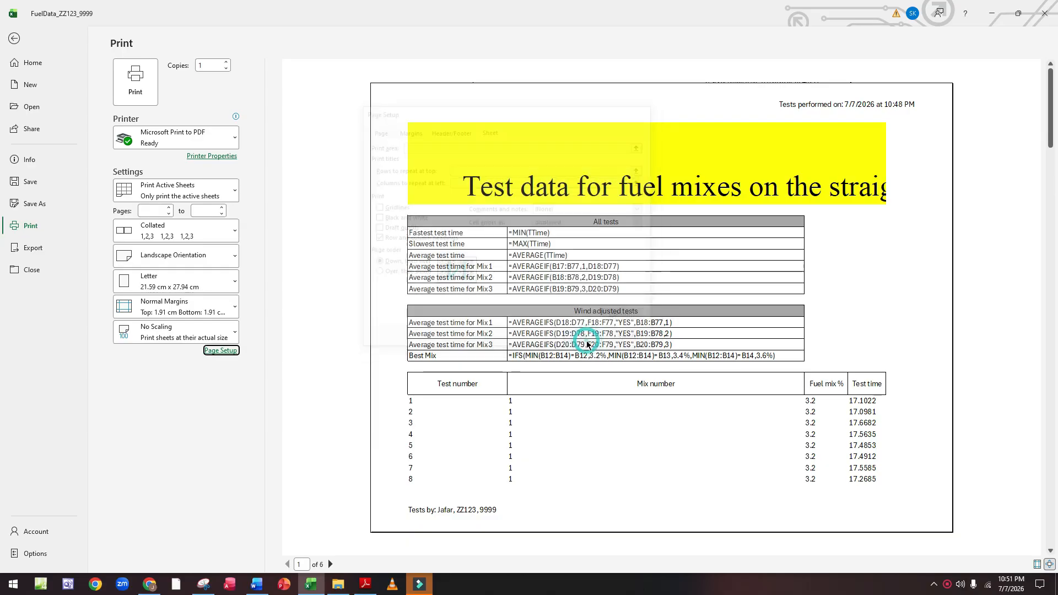
Scale the printout to fit all columns on one page and review each page of the print preview.
click(220, 334)
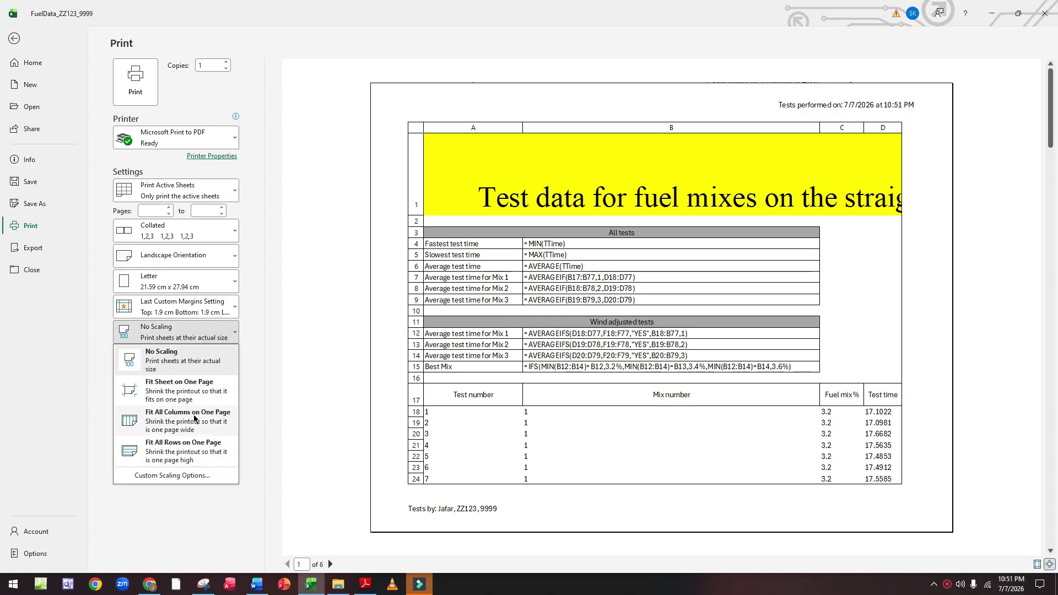
click(210, 423)
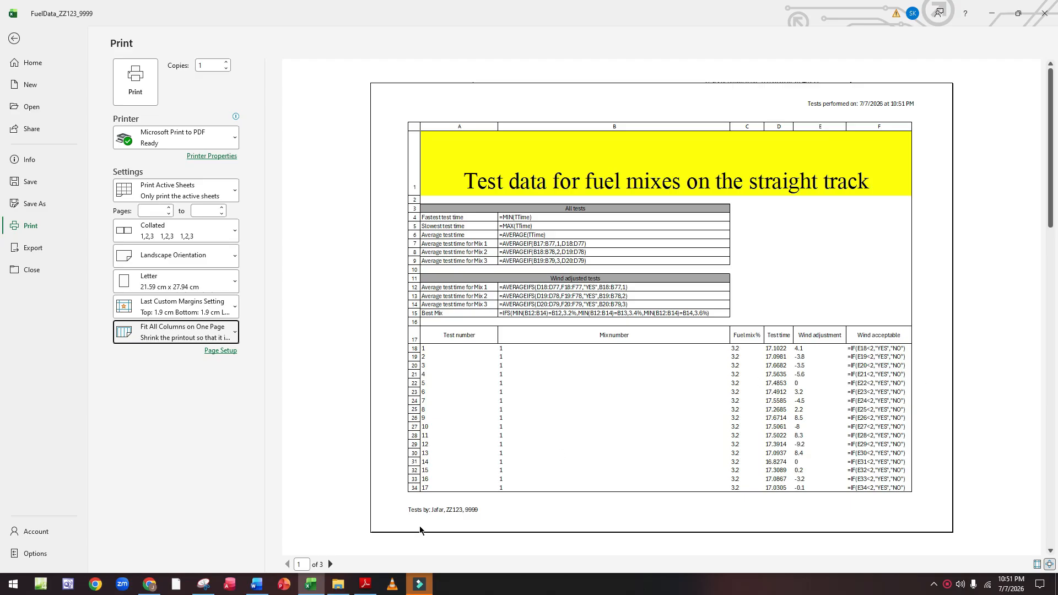
click(331, 564)
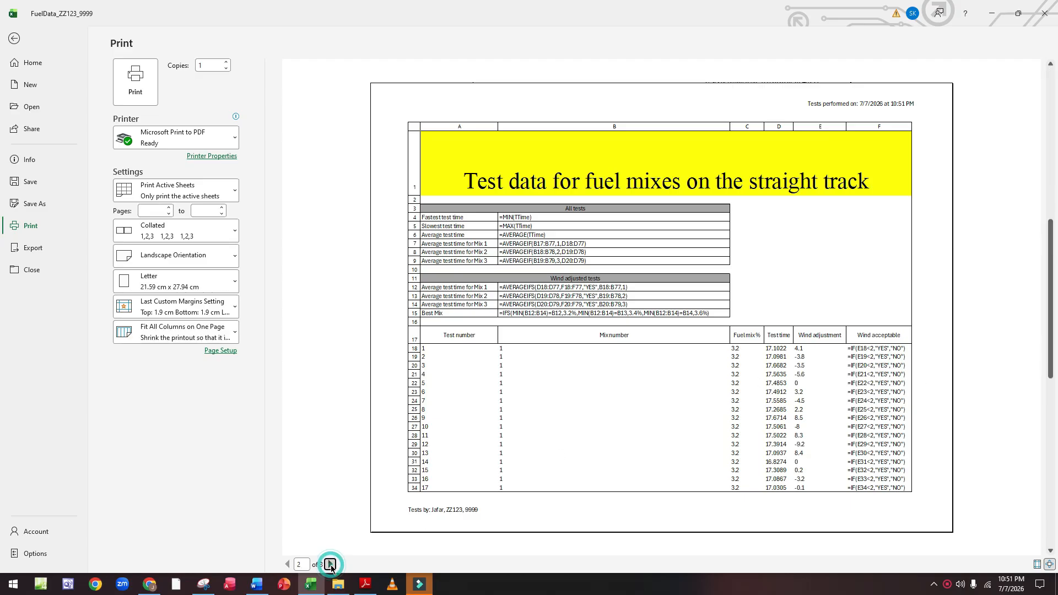
click(330, 565)
click(331, 564)
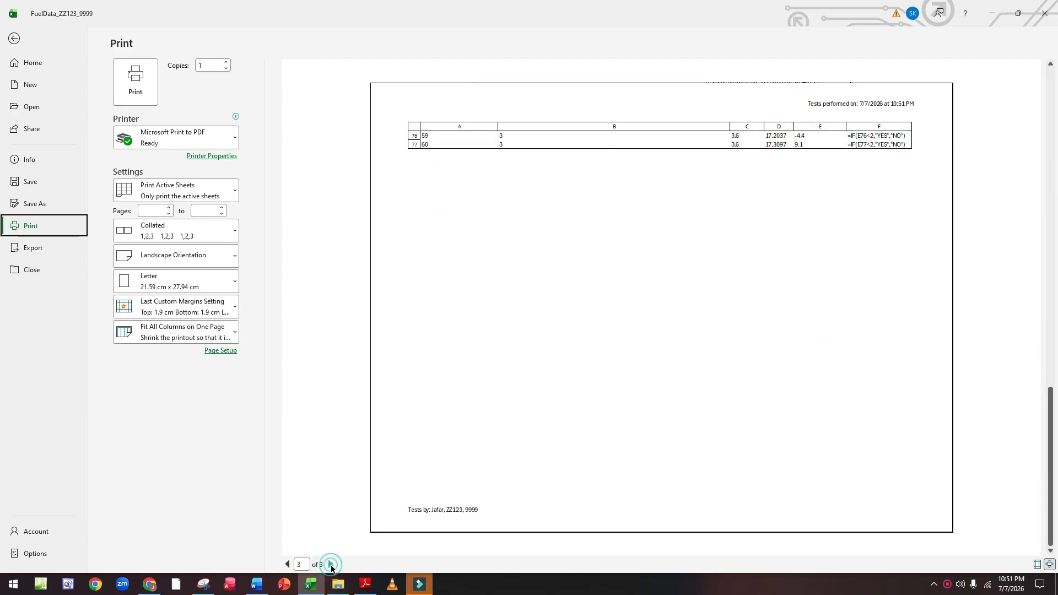
click(287, 564)
click(287, 565)
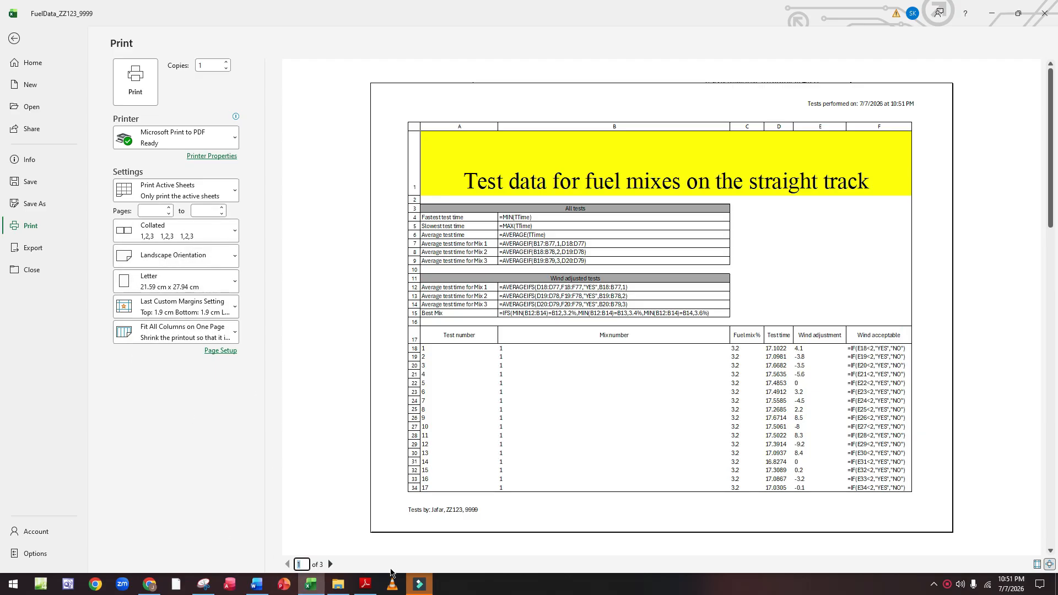
Read question 17 in the exam PDF about printing the values, then set the Excel printout to portrait orientation.
click(366, 584)
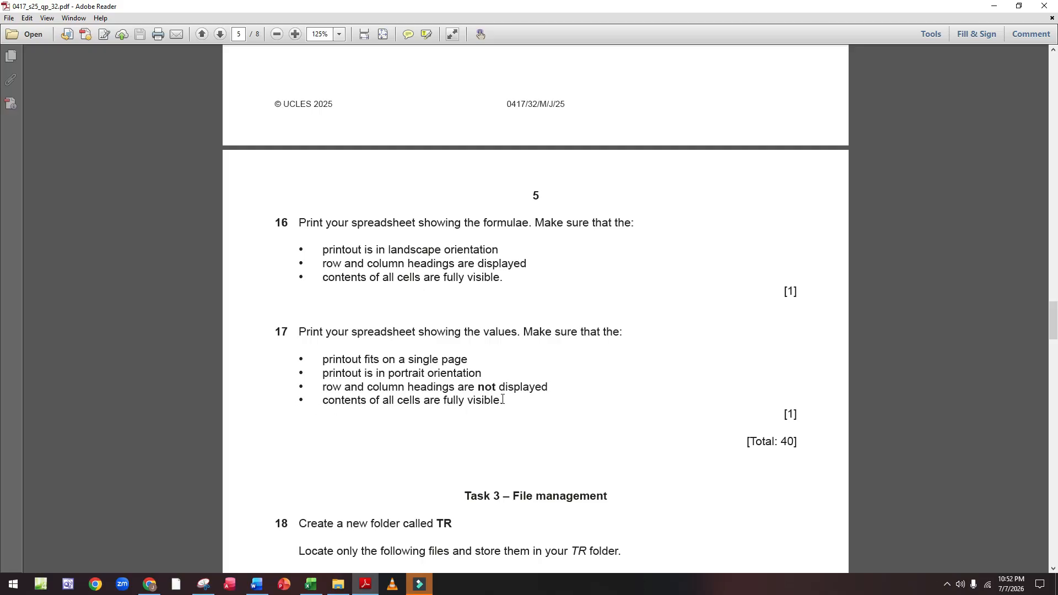
click(311, 585)
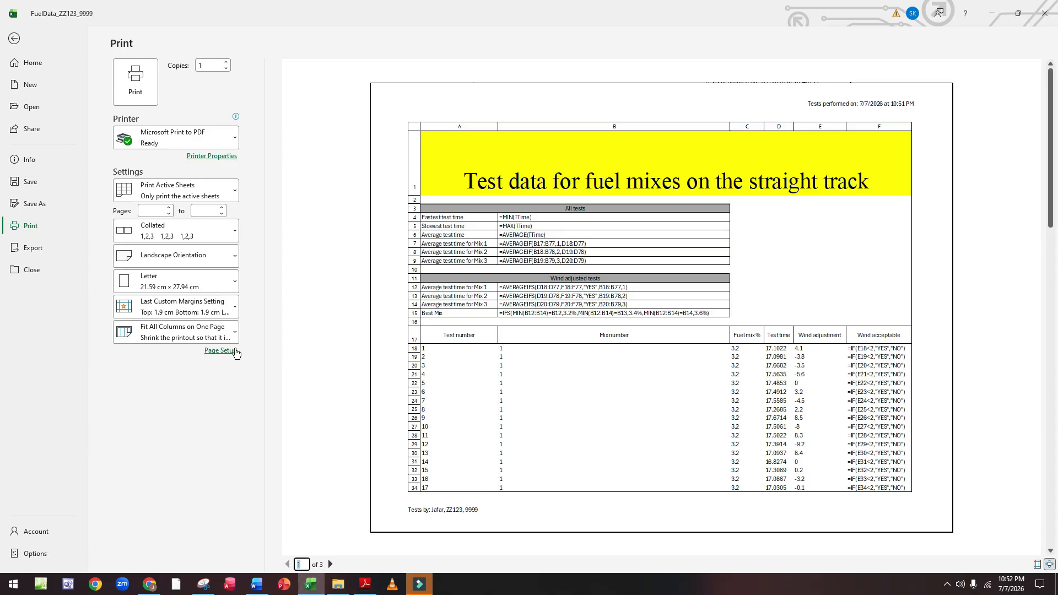
click(220, 256)
click(192, 280)
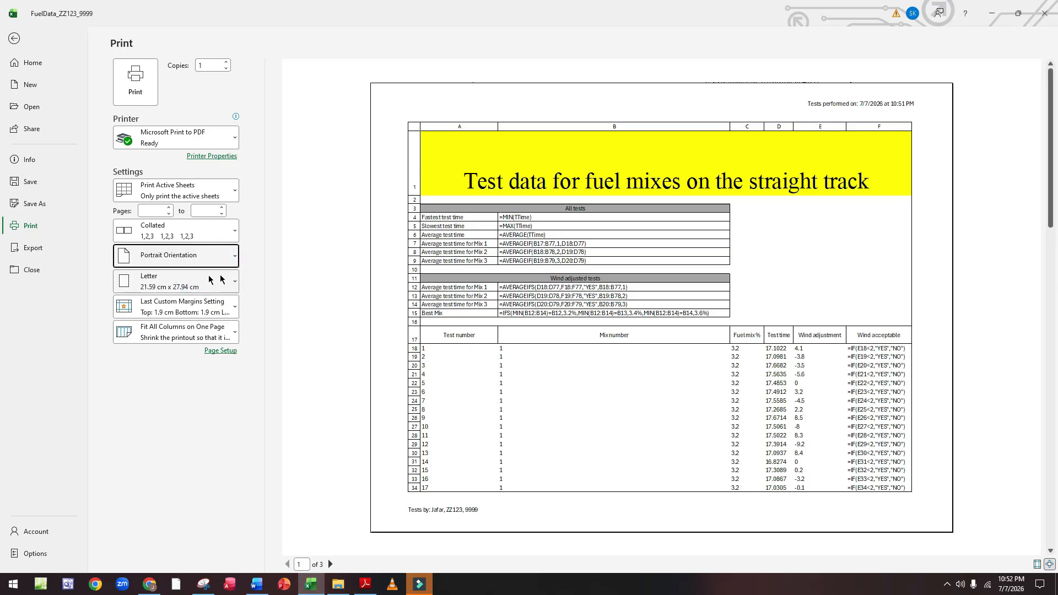
click(221, 352)
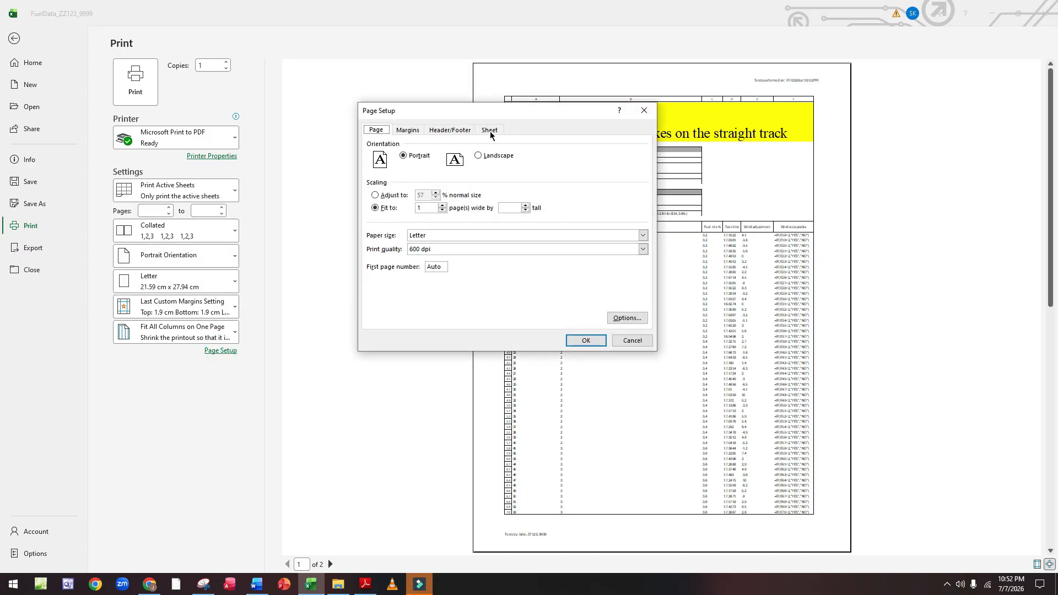
click(643, 111)
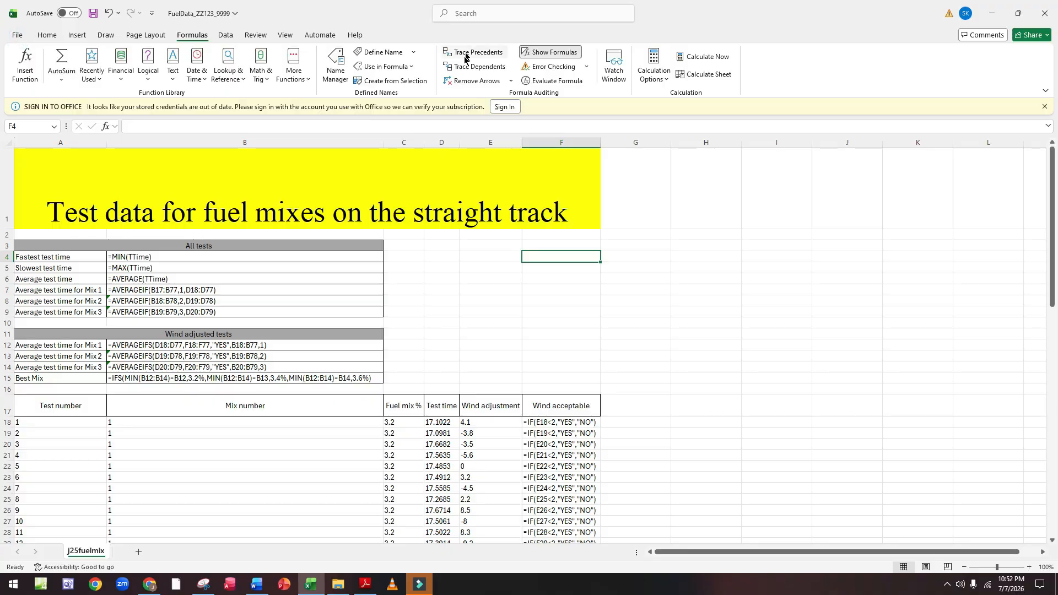
Hide the formulas so the sheet displays values, and autofit all column widths to their contents.
click(555, 53)
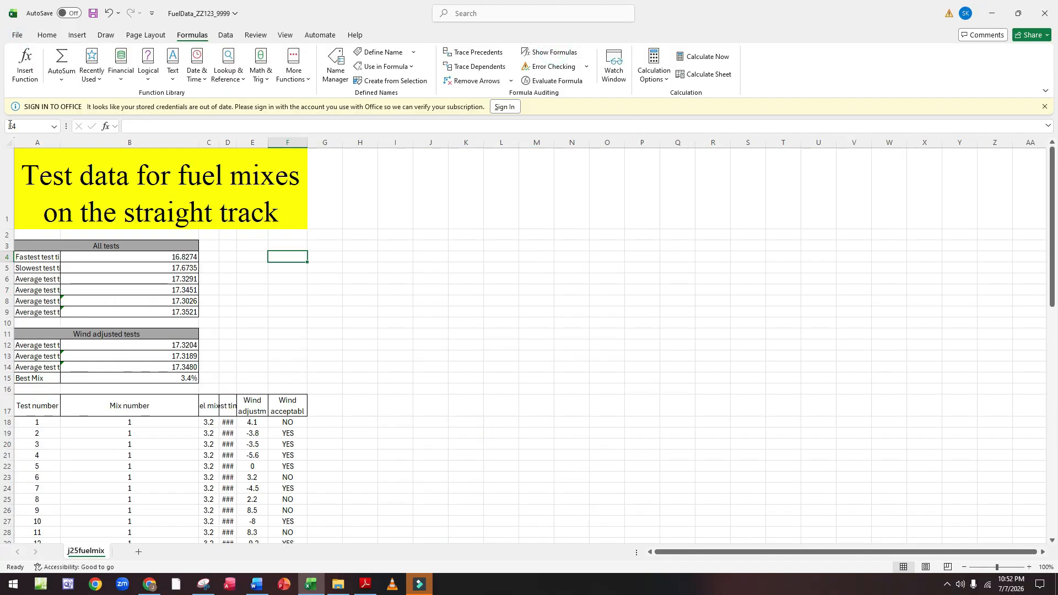
click(8, 143)
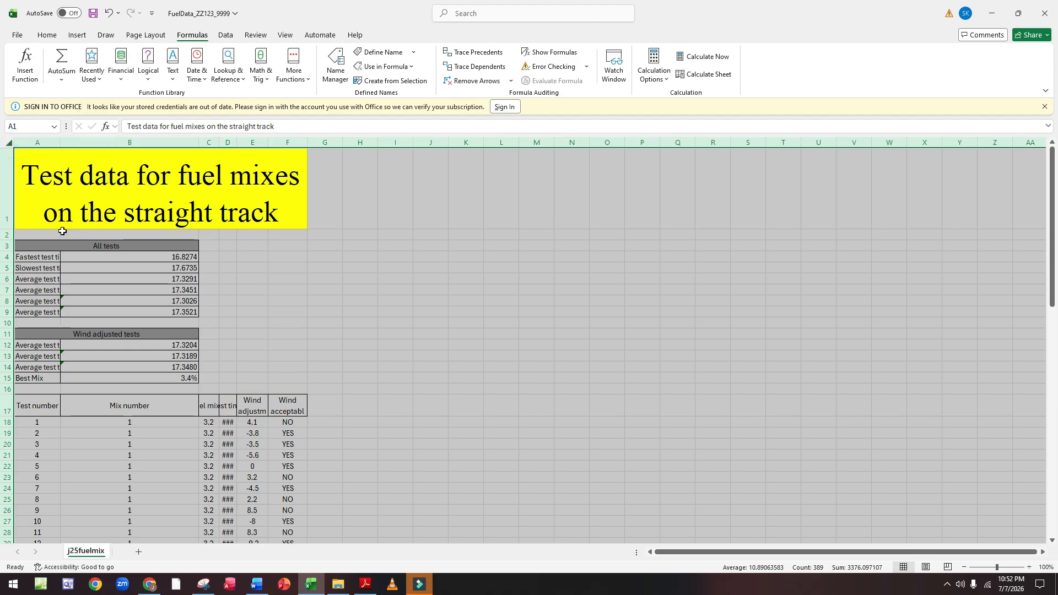
double_click(58, 145)
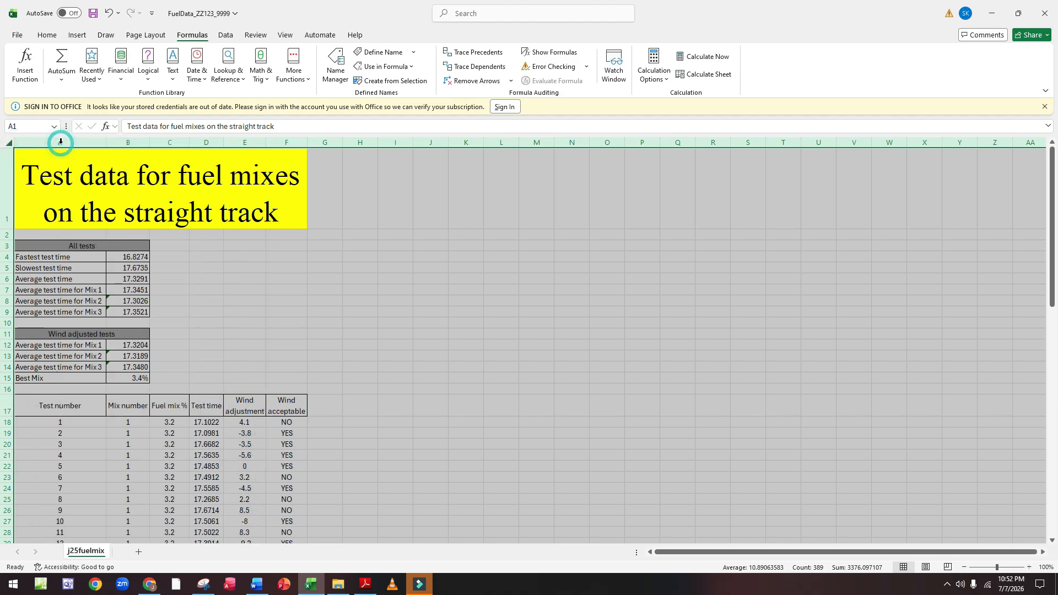
click(323, 275)
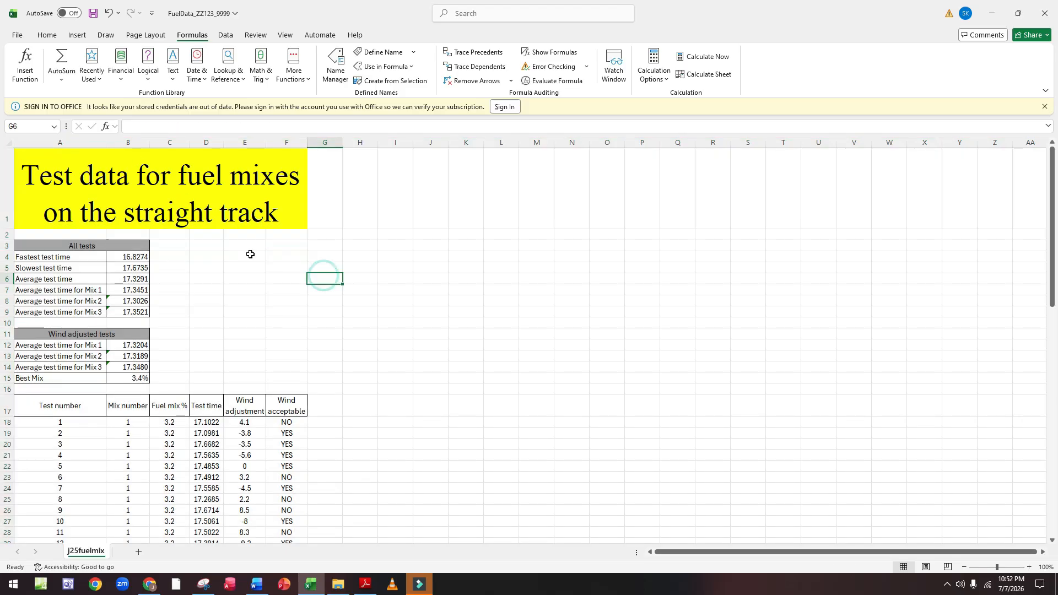
Open the print settings and scale the values printout to fit the whole sheet on one page.
click(16, 35)
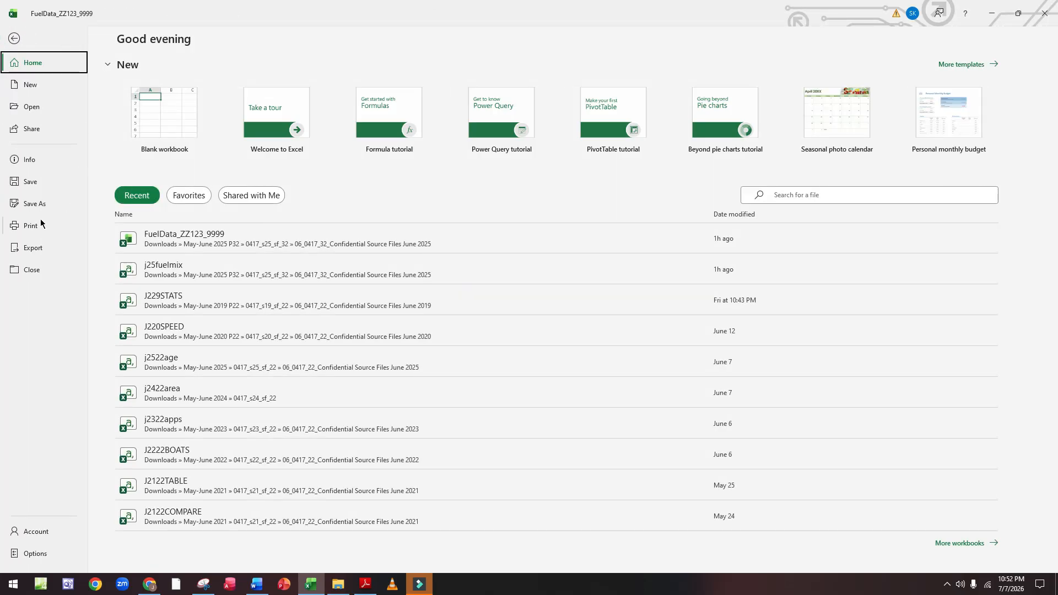
click(41, 223)
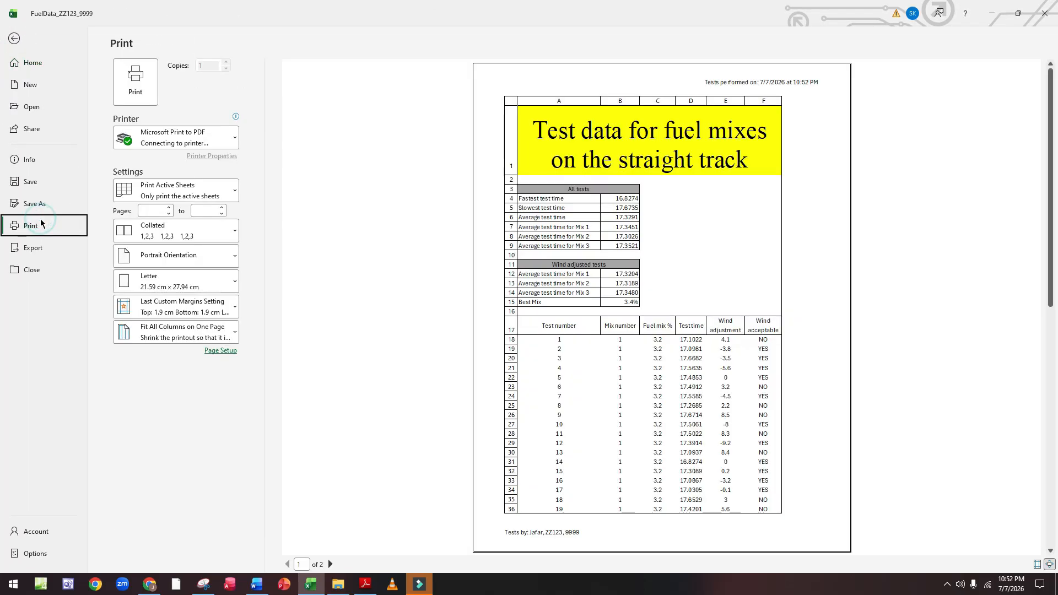
click(224, 334)
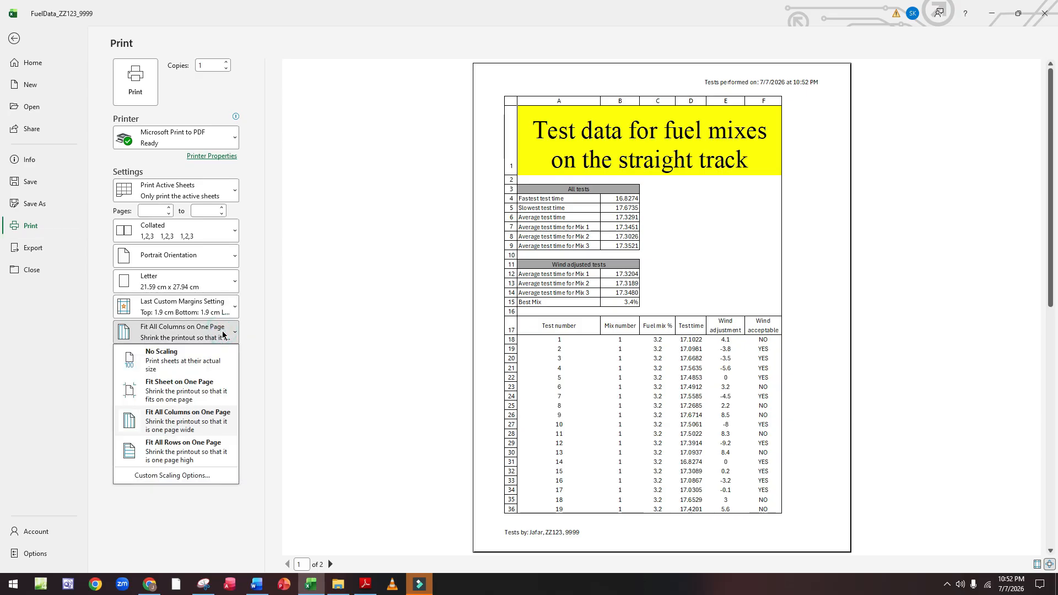
click(198, 391)
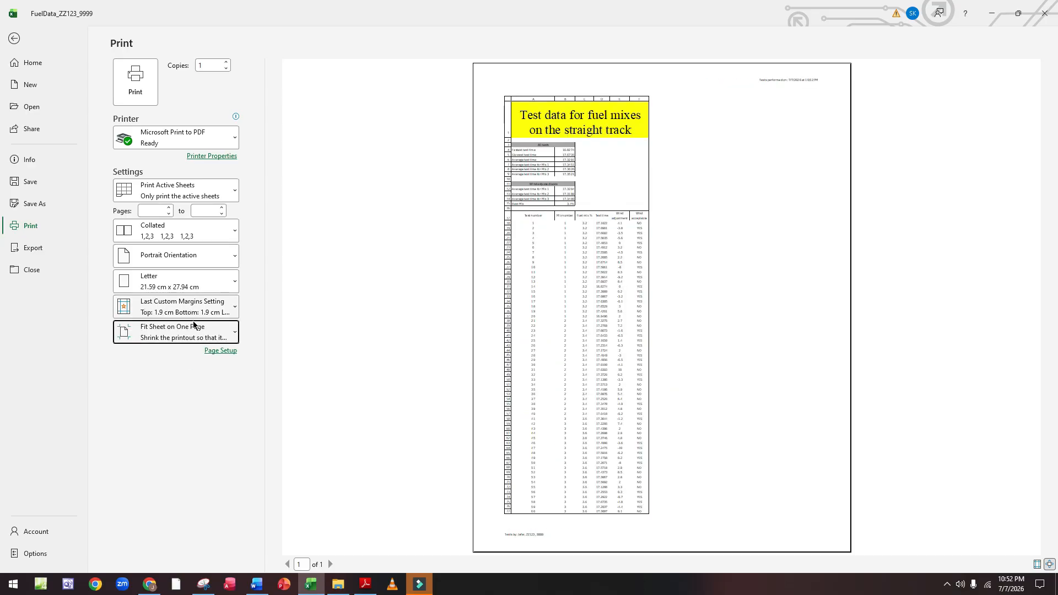
Turn off printing of row and column headings in the page setup and apply the change.
click(226, 353)
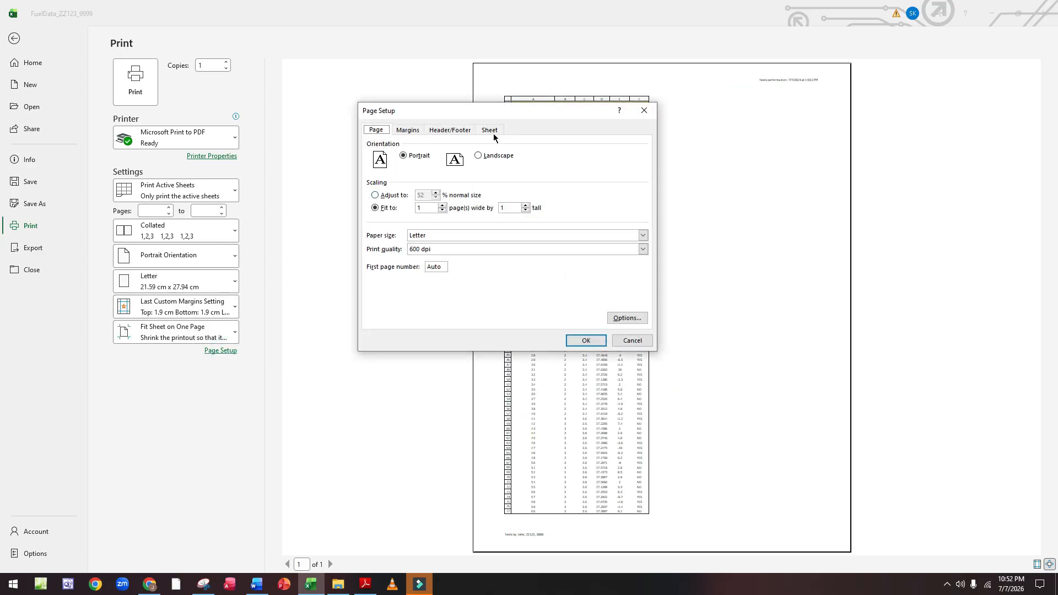
click(492, 131)
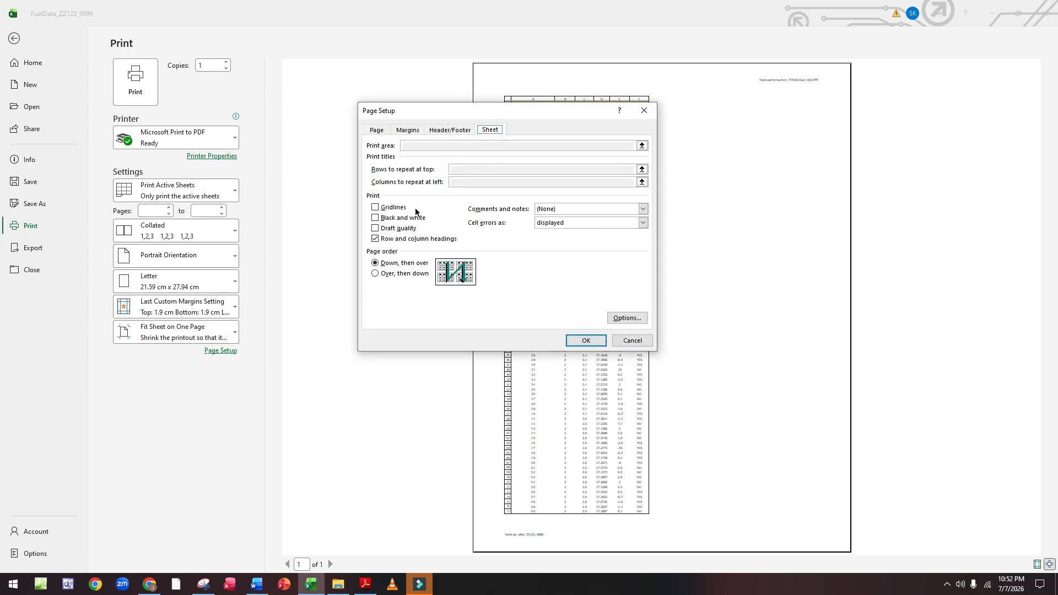
click(374, 239)
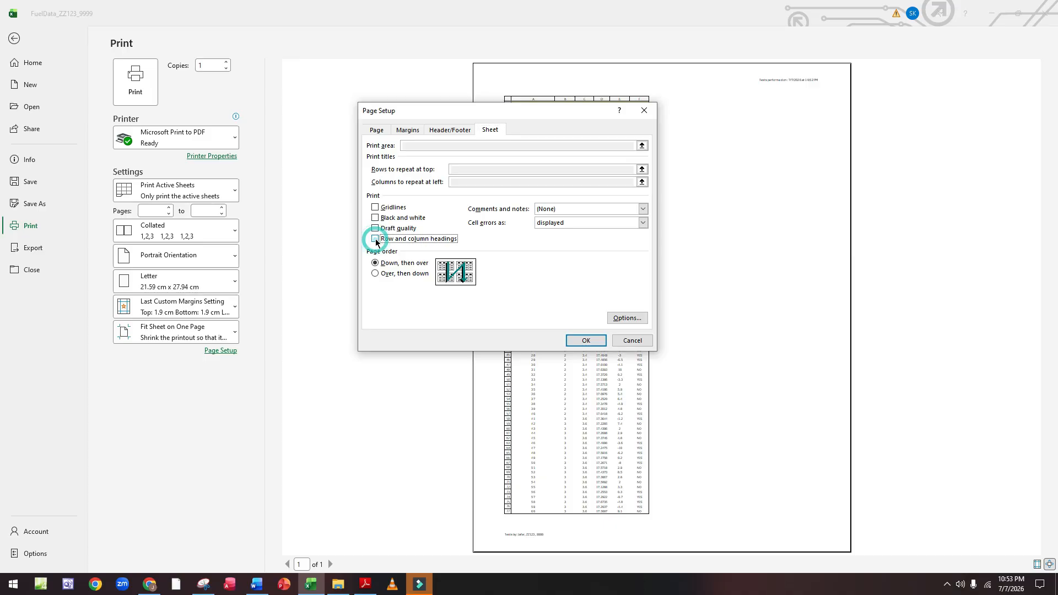
click(586, 341)
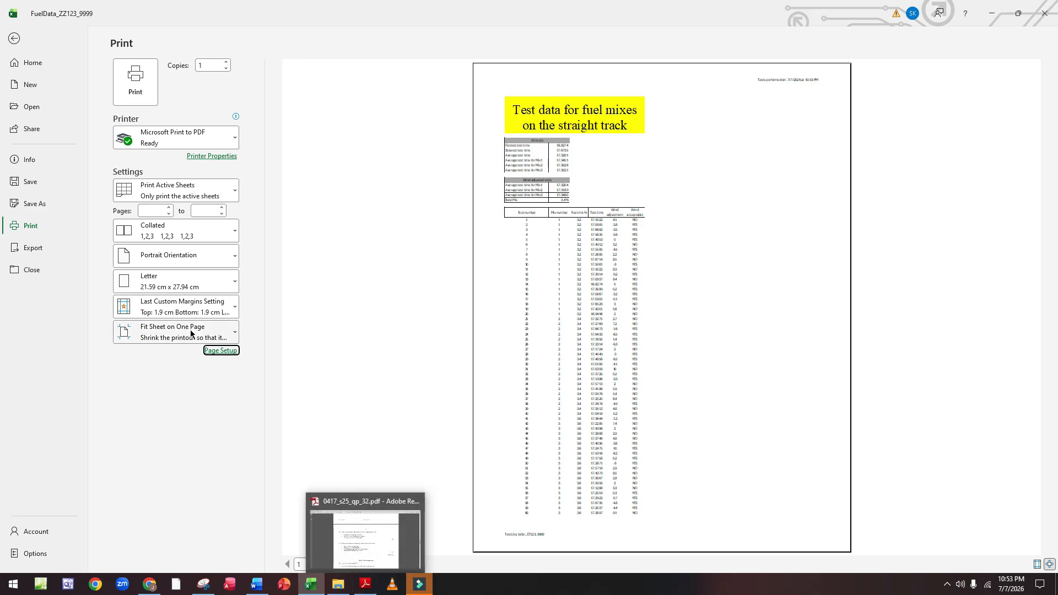
click(223, 407)
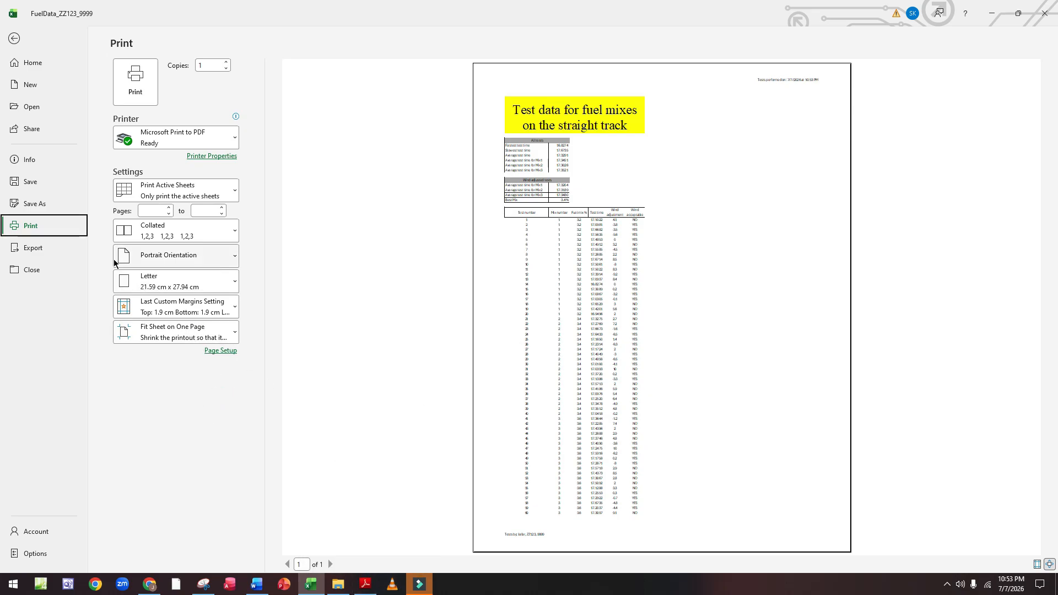